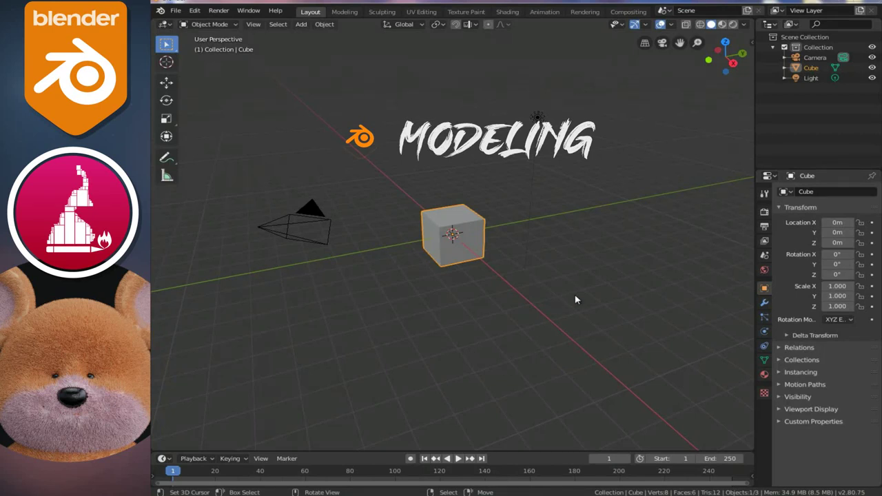
Orbit and zoom around the default scene to inspect the cube, camera and light
middle_click_drag(601, 271, 566, 268)
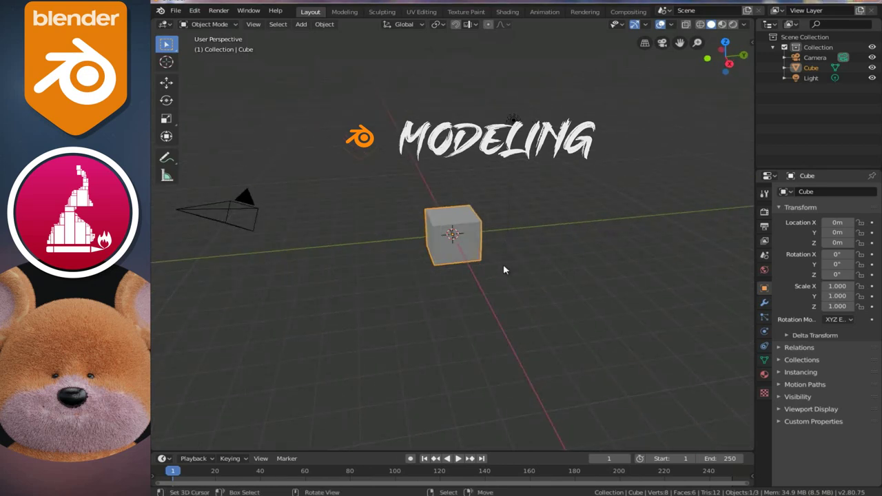
scroll(386, 255, "down", 3)
middle_click_drag(387, 254, 508, 249)
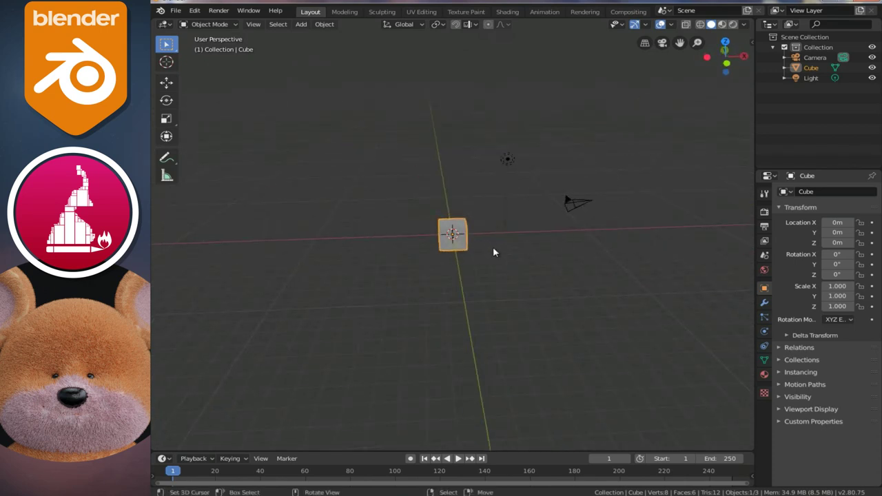
scroll(464, 245, "up", 4)
mouse_move(465, 244)
middle_mouse_down()
mouse_move(530, 219)
mouse_move(478, 231)
middle_mouse_up()
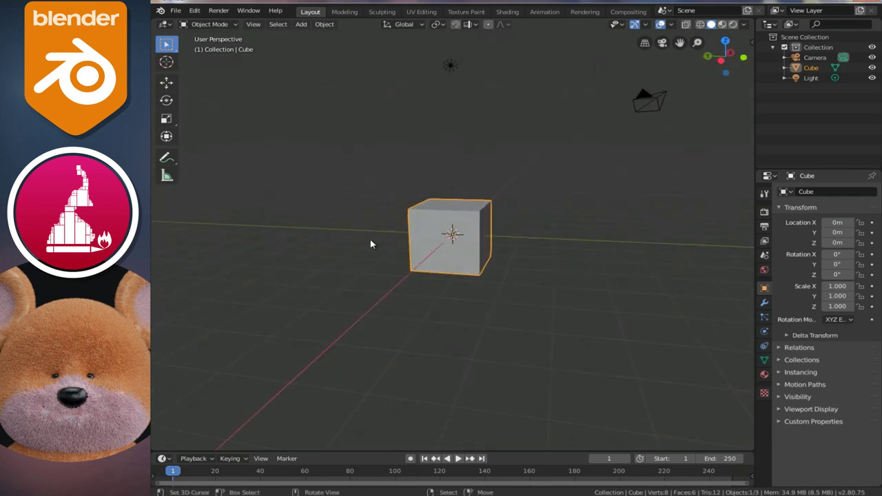
Check in Preferences that the Mesh: LoopTools add-on (search 'loo') is enabled, then close Preferences
left_click(195, 11)
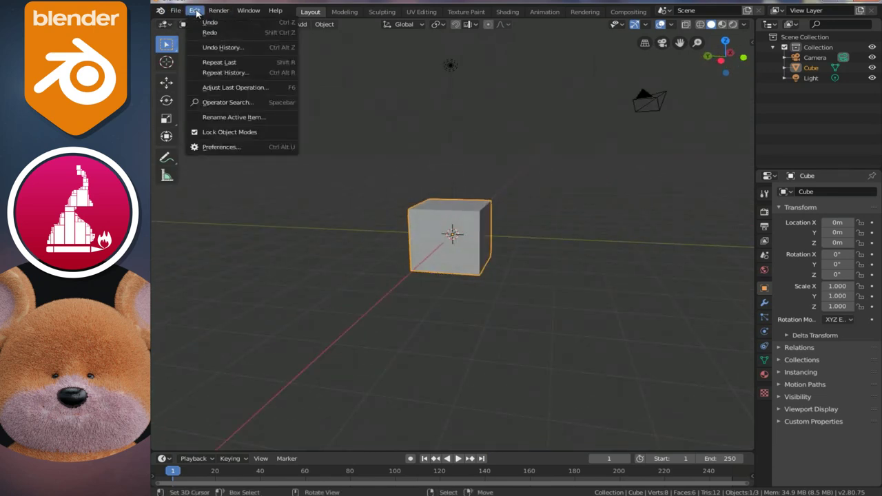
left_click(231, 173)
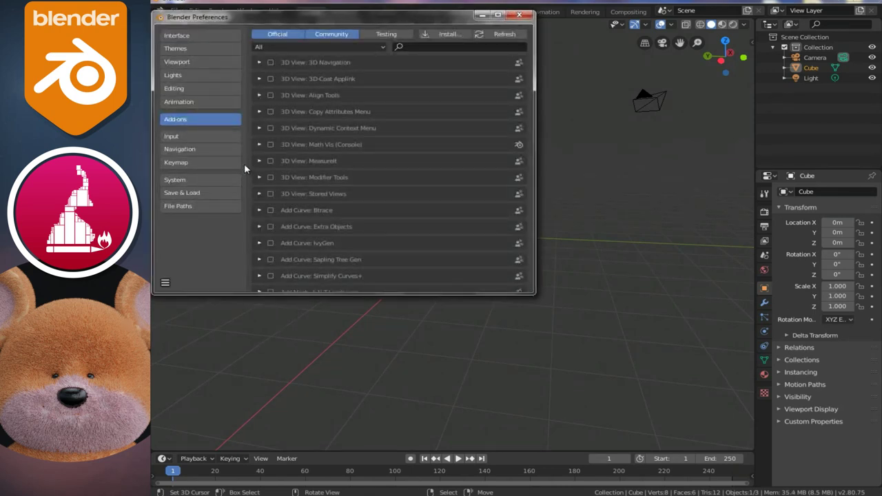
left_click(424, 46)
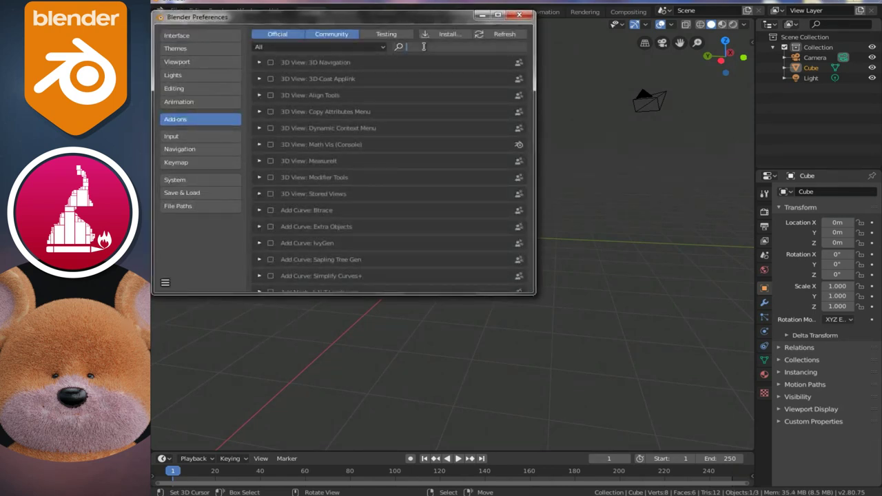
type("loo")
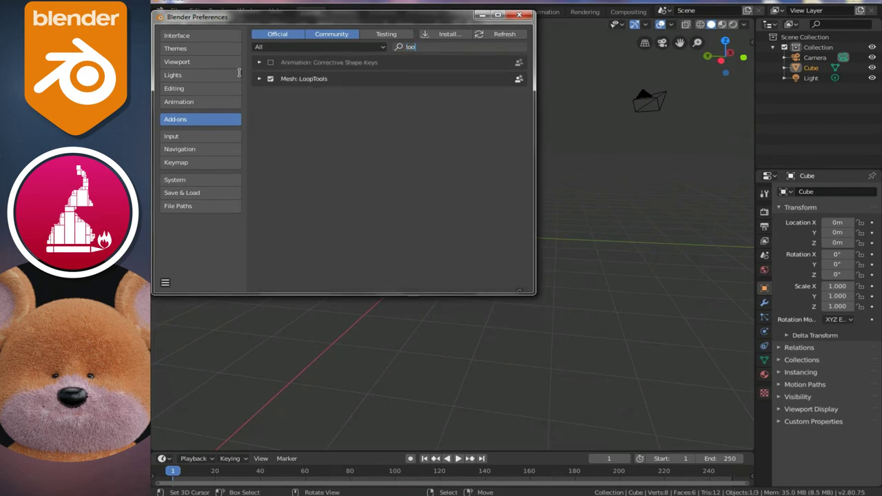
left_click(519, 13)
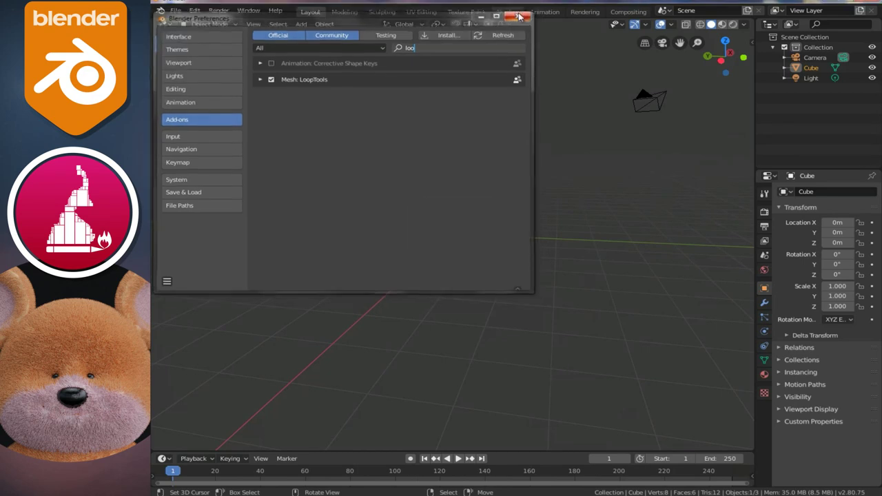
Hide the light and camera, then select the cube and view it from the front
left_click(450, 66)
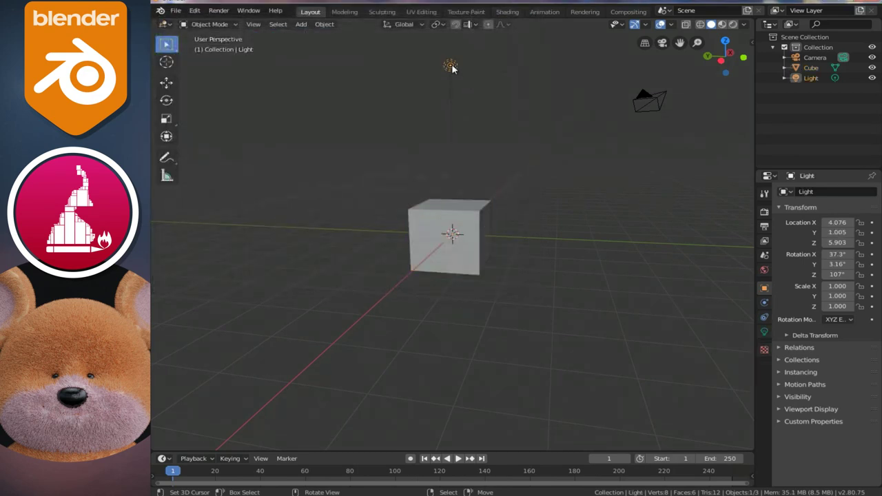
left_click(651, 99, "shift")
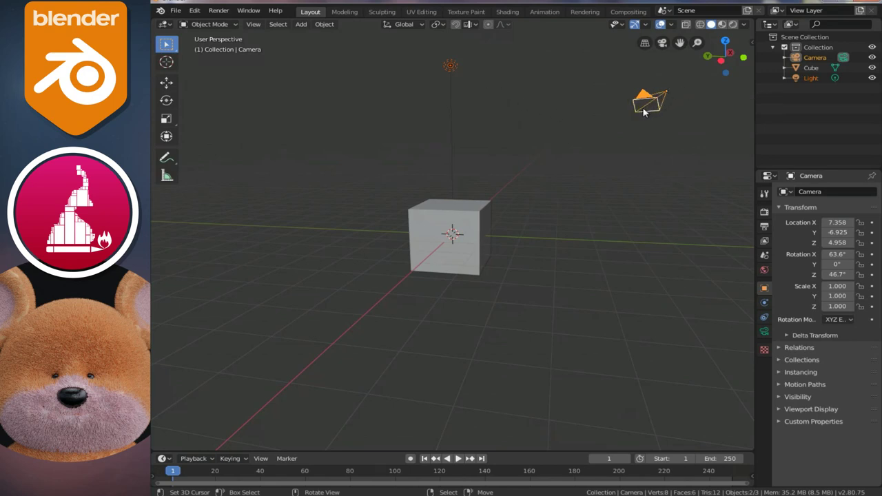
key("h")
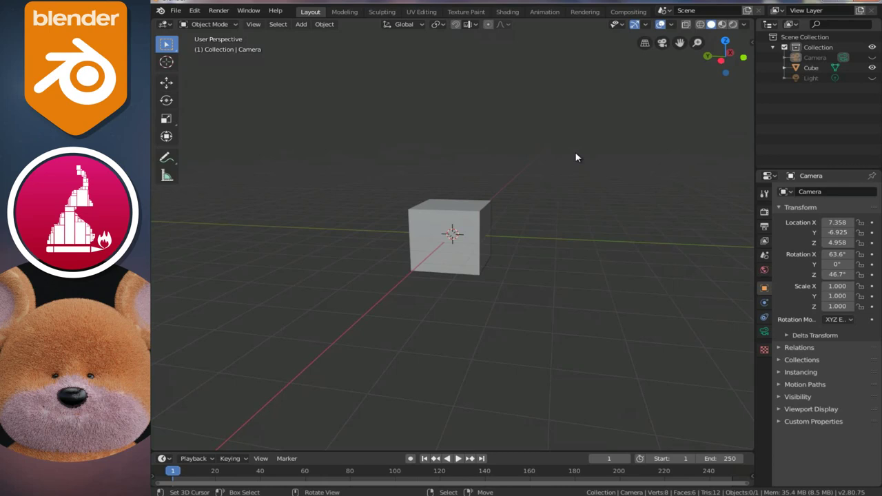
left_click(473, 217)
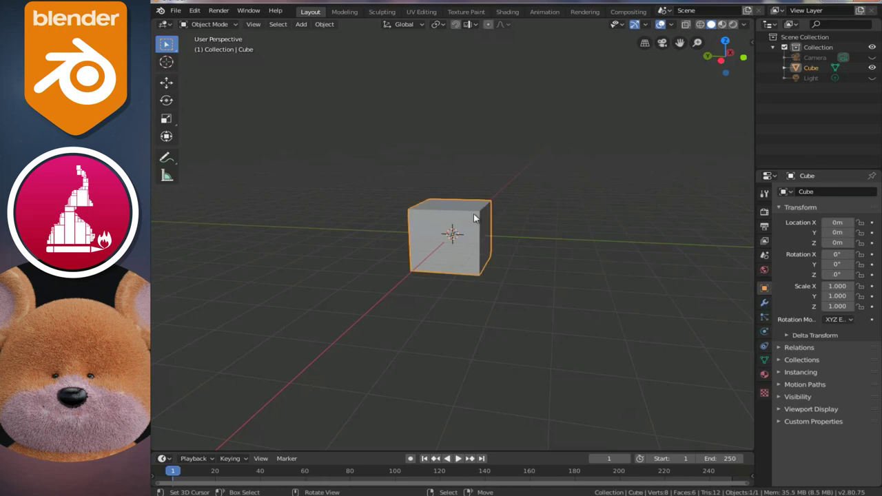
key("KP_1")
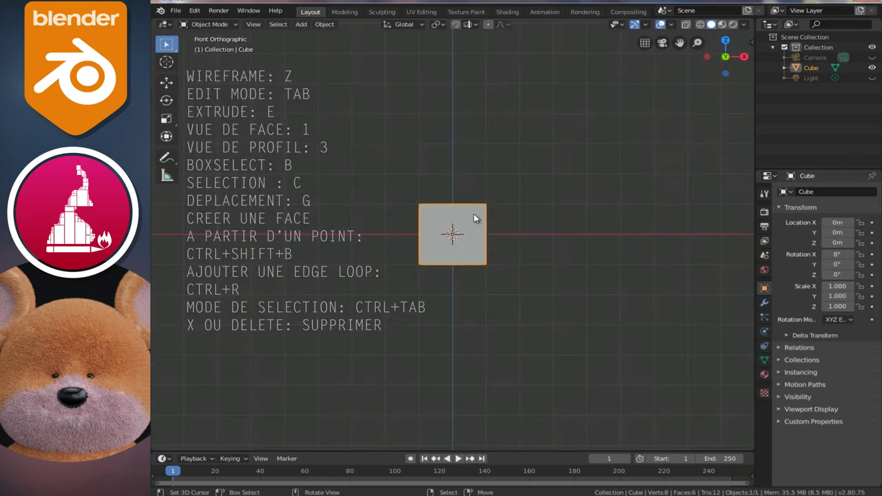
Add a Subdivision Surface modifier at viewport level 3 and apply it to the cube
left_click(764, 303)
left_click_drag(756, 283, 668, 275)
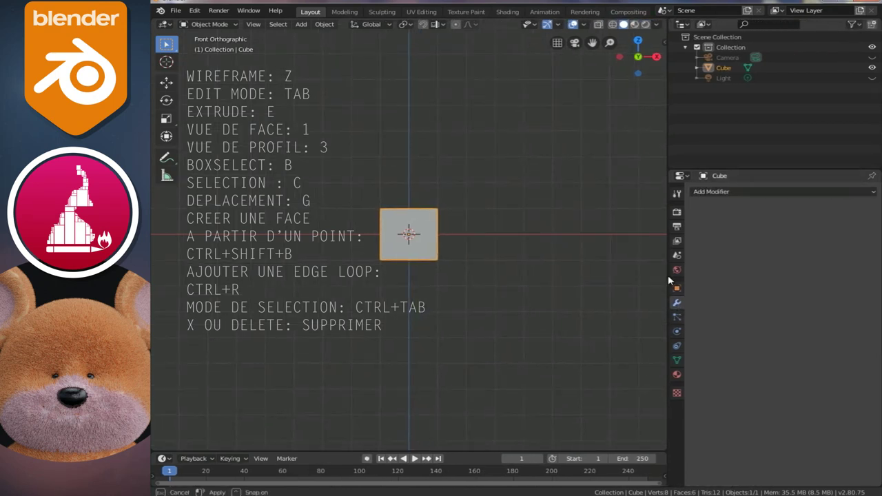
left_click(717, 192)
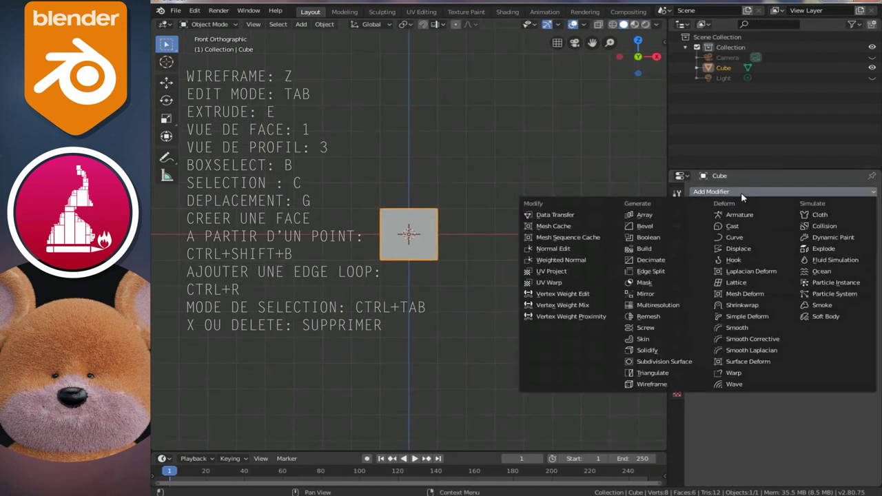
left_click(679, 362)
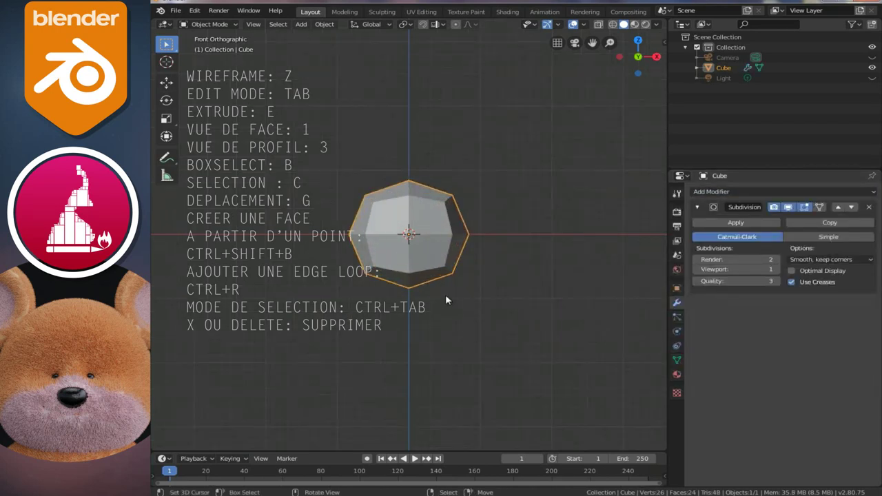
left_click(779, 270)
left_click(779, 270)
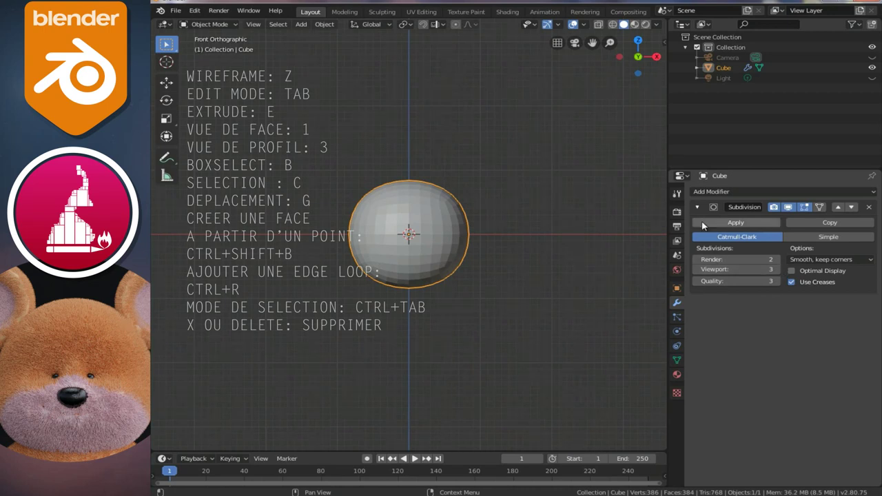
left_click(736, 223)
scroll(399, 277, "up", 2)
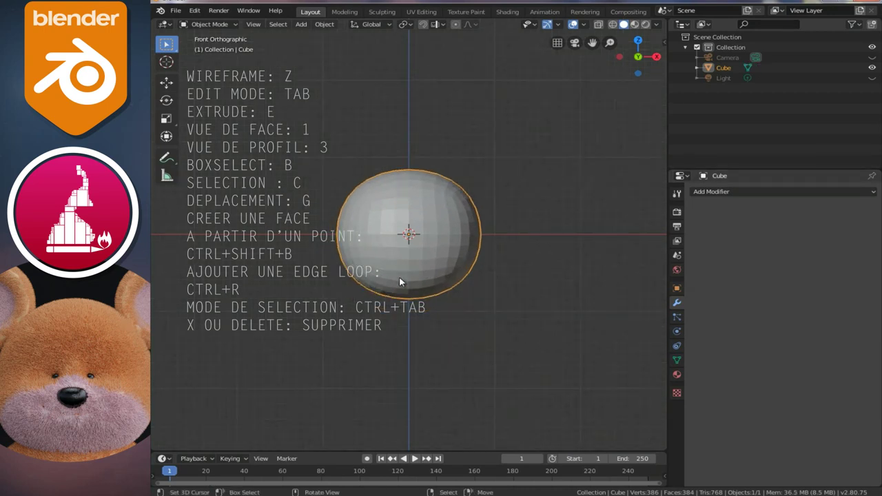
scroll(401, 276, "up", 2, "ctrl")
scroll(407, 276, "up", 1)
With X-ray on, box-select and delete the sphere's left-half vertices, then return to Object Mode
key("Tab")
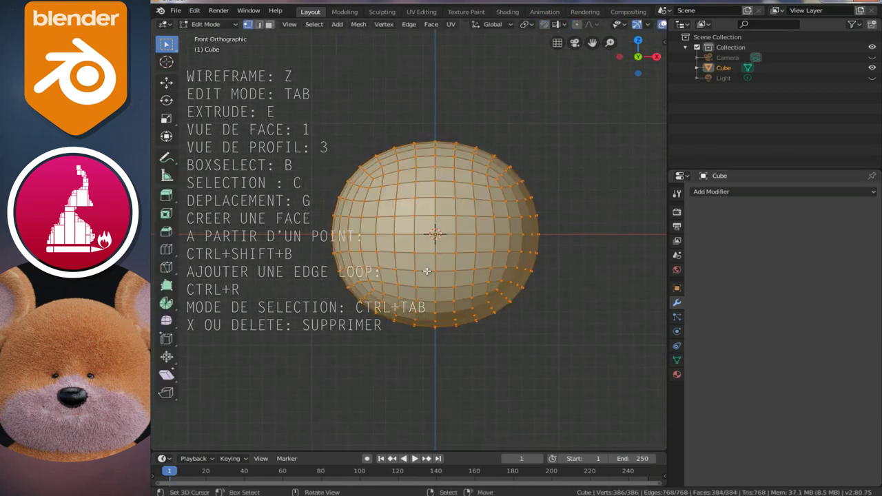
scroll(386, 252, "up", 2, "ctrl")
key("alt+a")
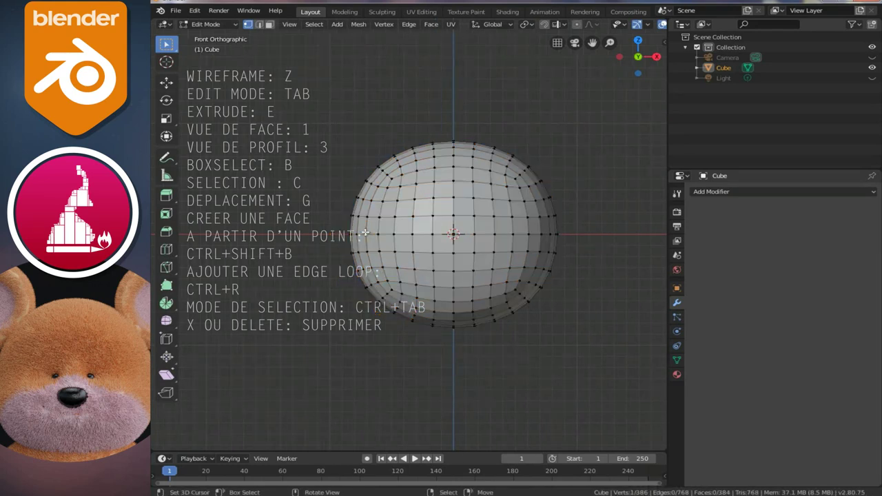
key("alt+z")
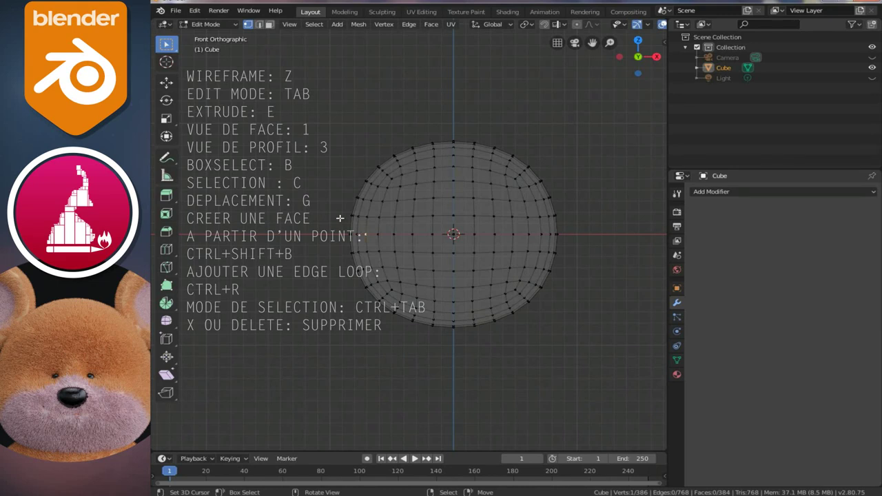
left_click_drag(260, 87, 443, 403)
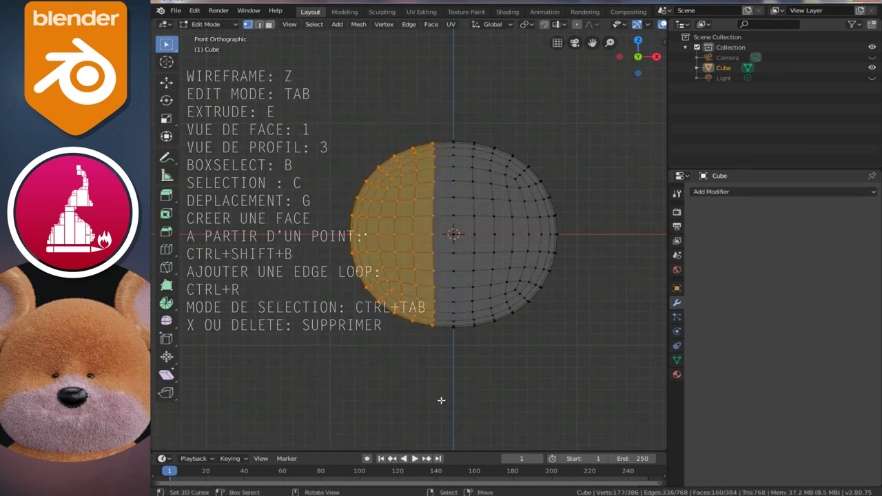
key("x")
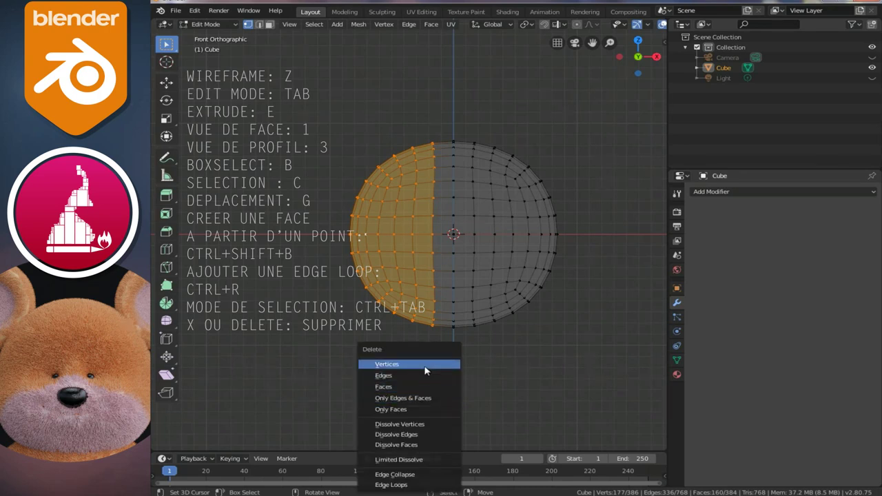
left_click(423, 365)
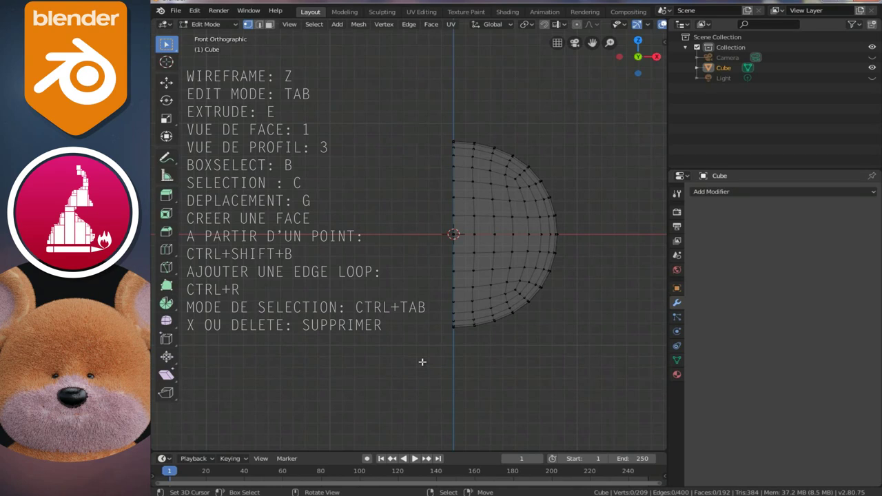
key("Tab")
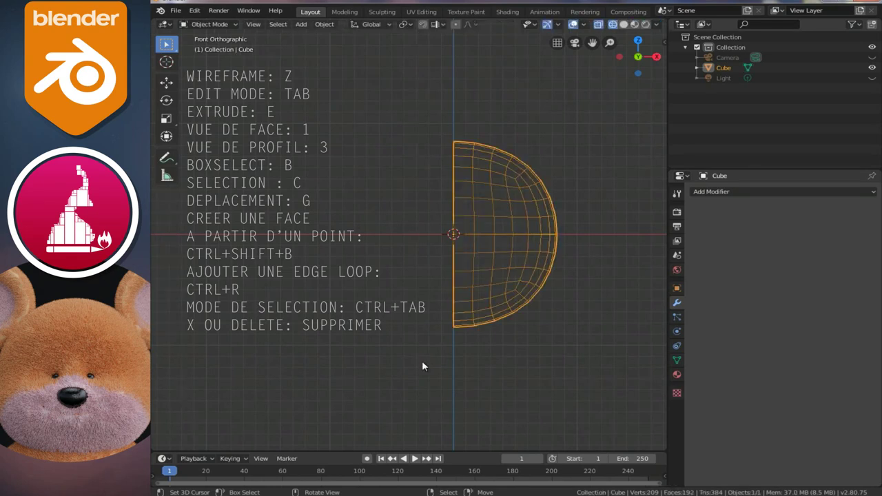
left_click(786, 190)
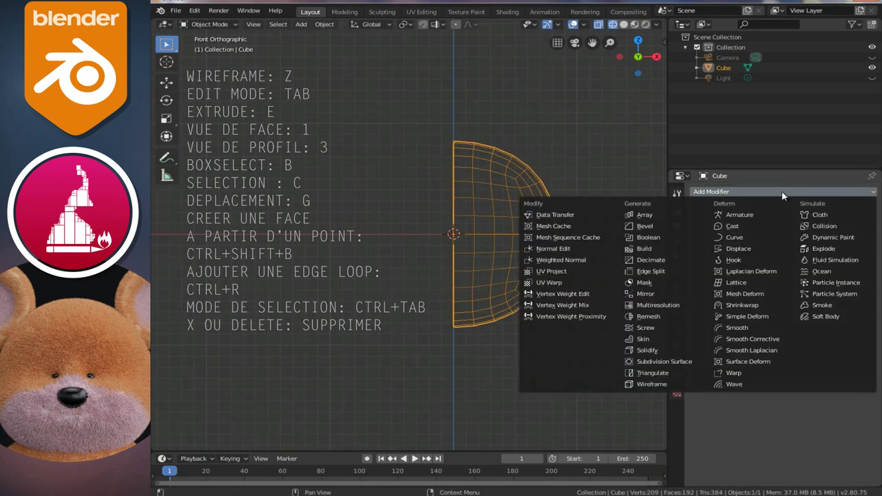
left_click(660, 295)
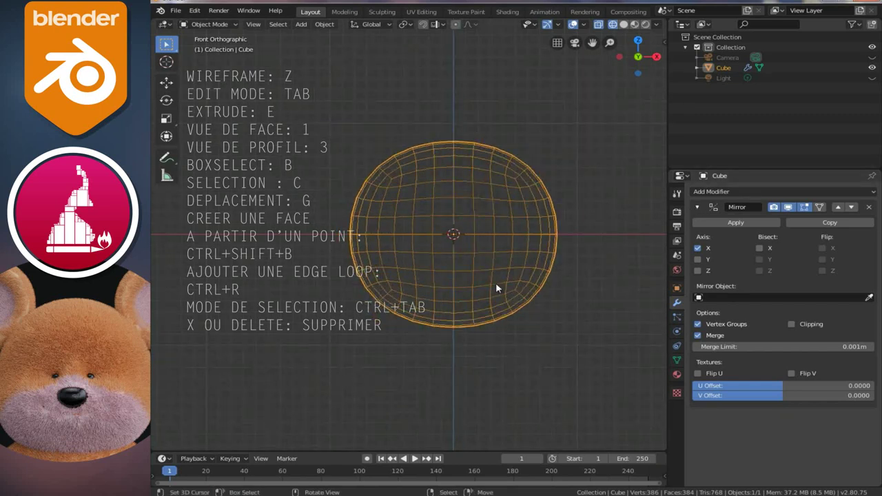
key("Tab")
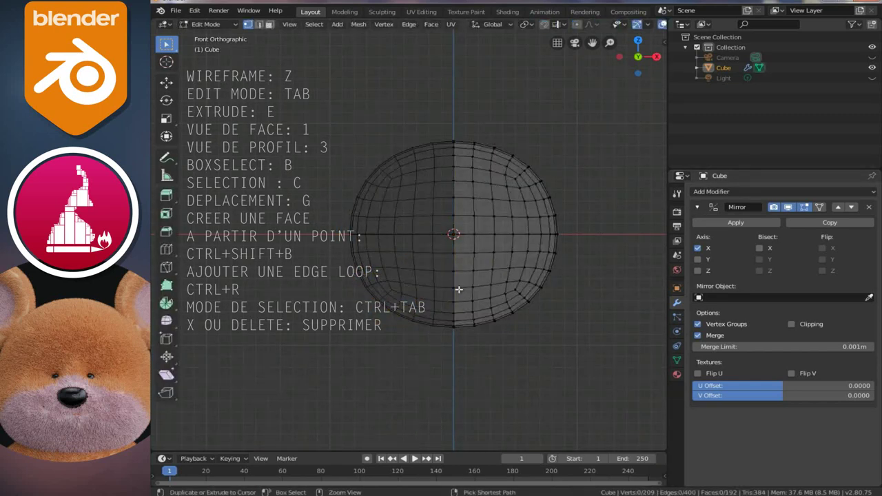
scroll(459, 290, "down", 1, "ctrl")
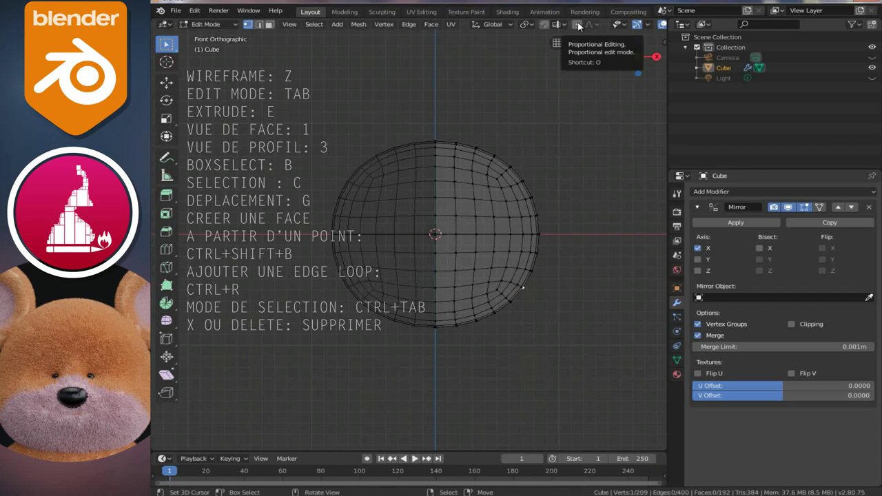
Turn on proportional editing and pull the lower-right and bottom vertices outward with falloff
left_click(578, 25)
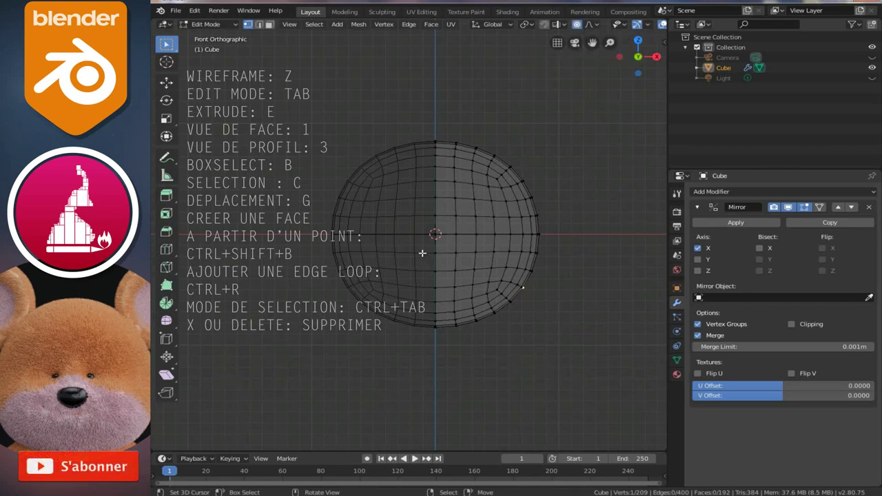
left_click(166, 82)
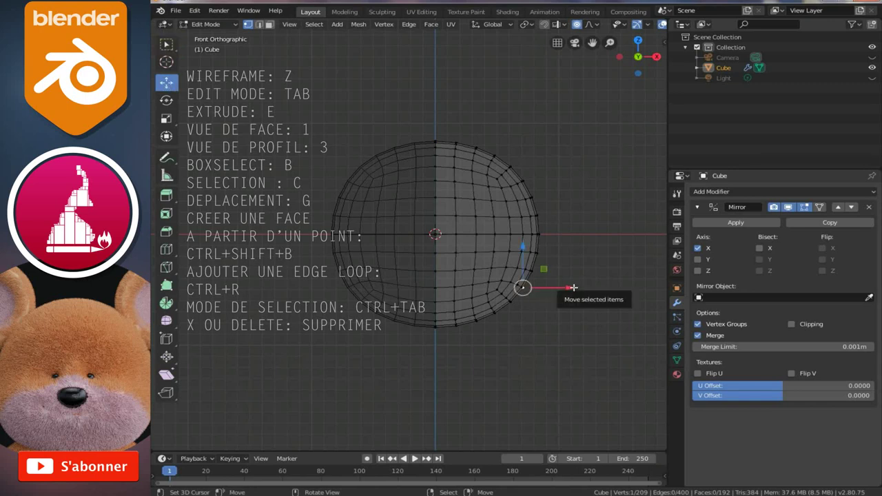
left_click_drag(574, 288, 591, 295)
key("ctrl")
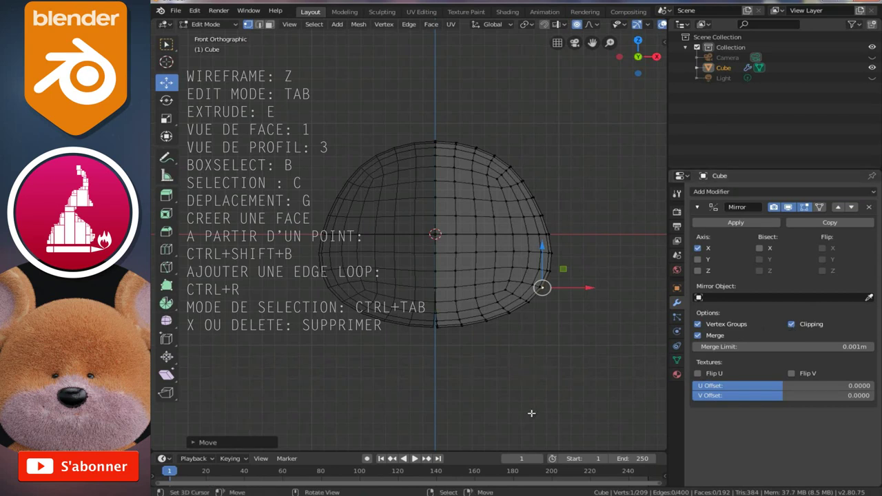
left_click(437, 327)
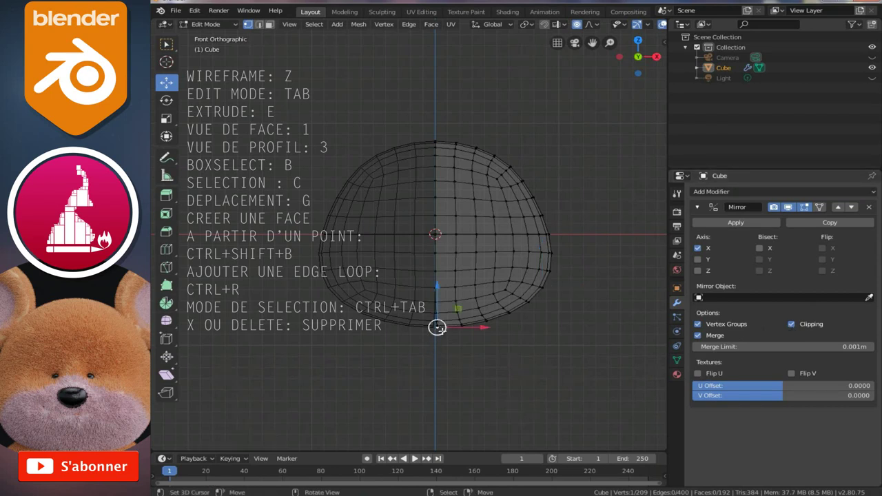
left_click_drag(482, 329, 517, 320)
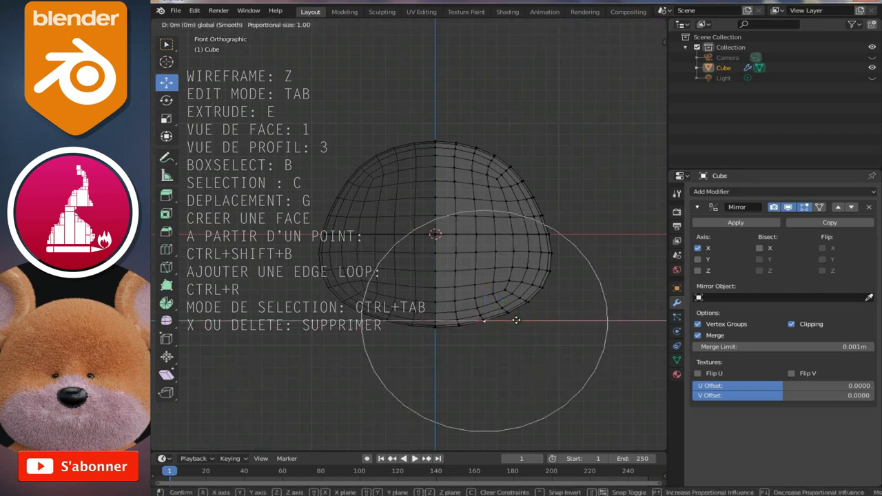
left_click(518, 321)
Push the right side out, lower the bottom, round the jaw and raise the head's top
left_click(545, 288)
left_click_drag(569, 288, 589, 288)
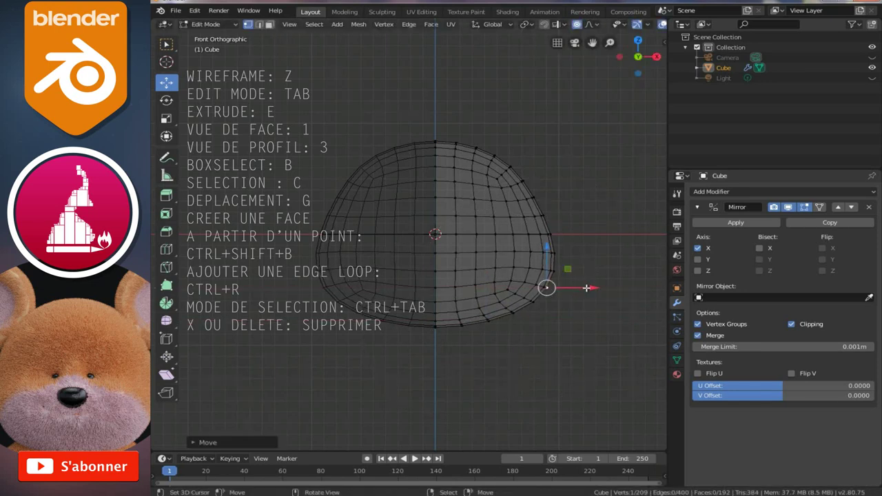
left_click(435, 327)
left_click_drag(435, 291, 436, 303)
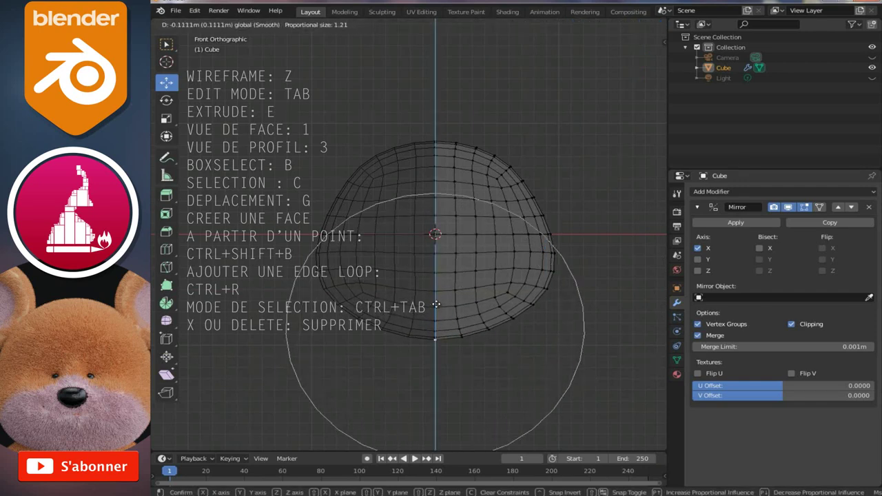
left_click_drag(436, 304, 436, 306)
left_click(514, 323)
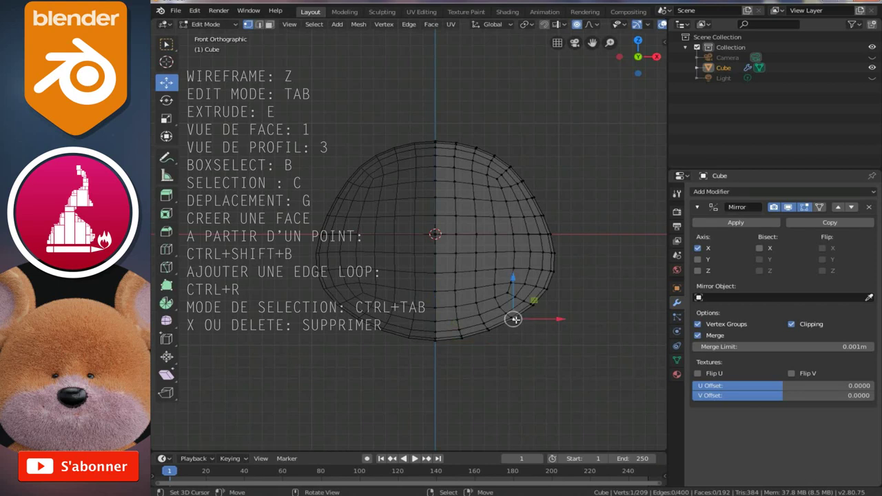
left_click_drag(512, 286, 511, 288)
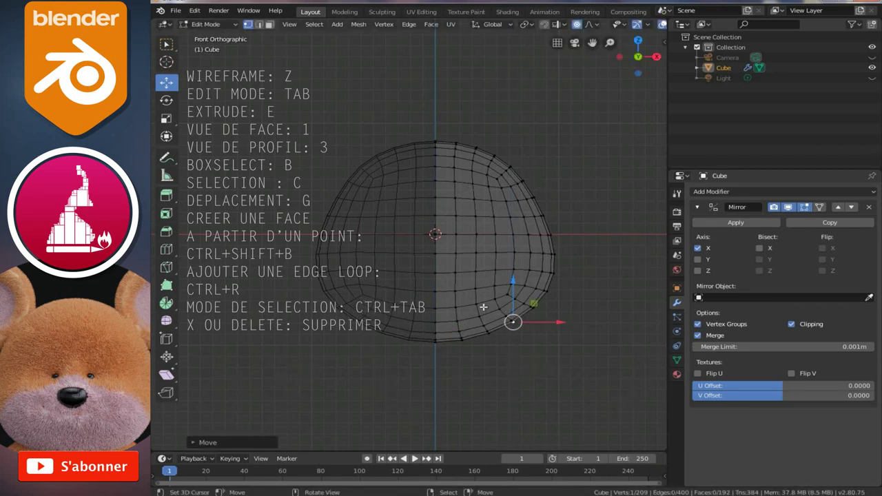
scroll(482, 307, "up", 2, "shift")
key("g")
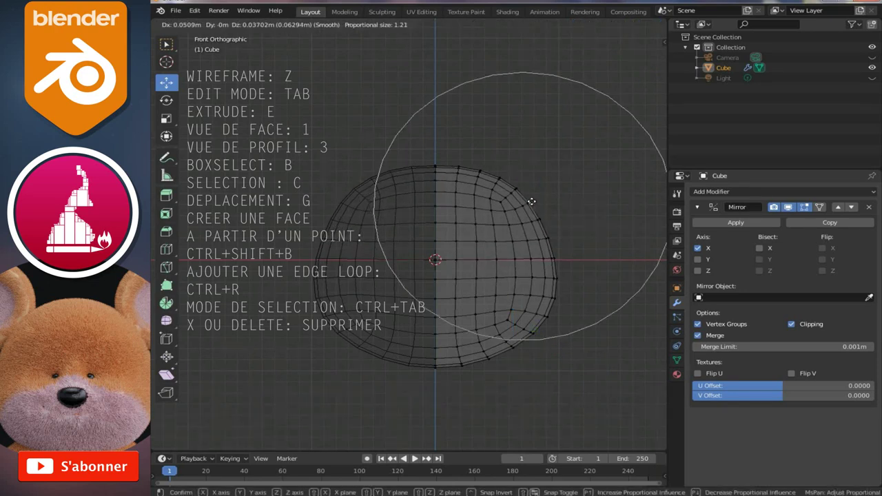
left_click(532, 201)
left_click_drag(433, 166, 436, 158)
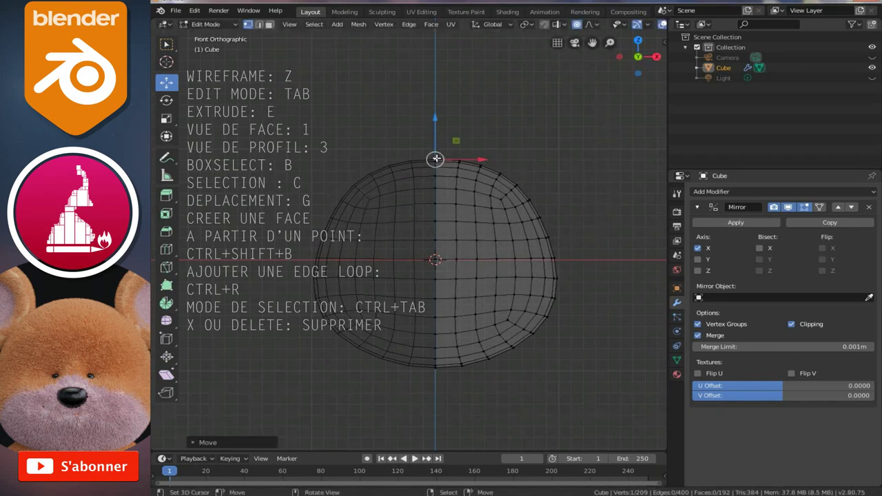
In Right view, bulge the left side of the head profile outward with proportional falloff
key("KP_3")
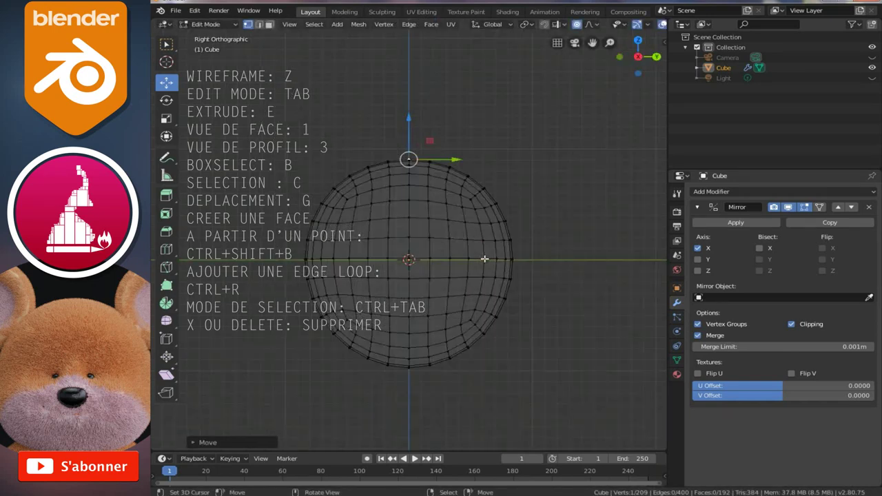
scroll(386, 352, "down", 2, "ctrl")
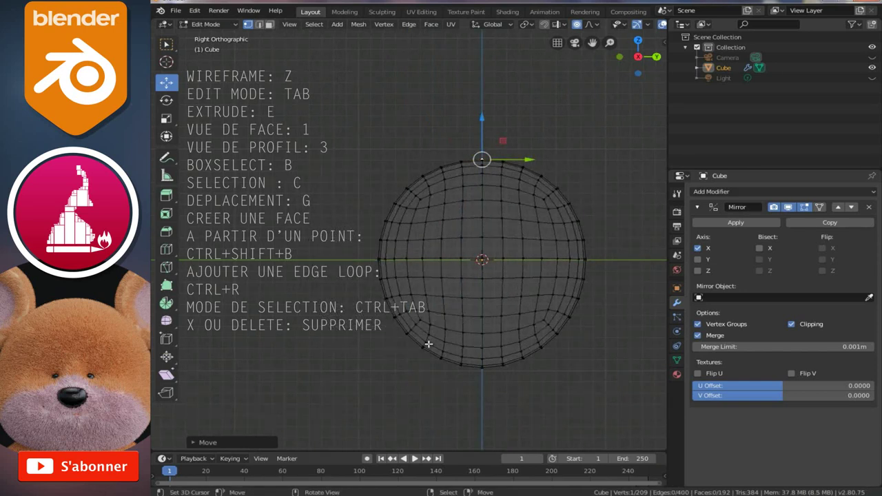
scroll(388, 208, "down", 1, "shift")
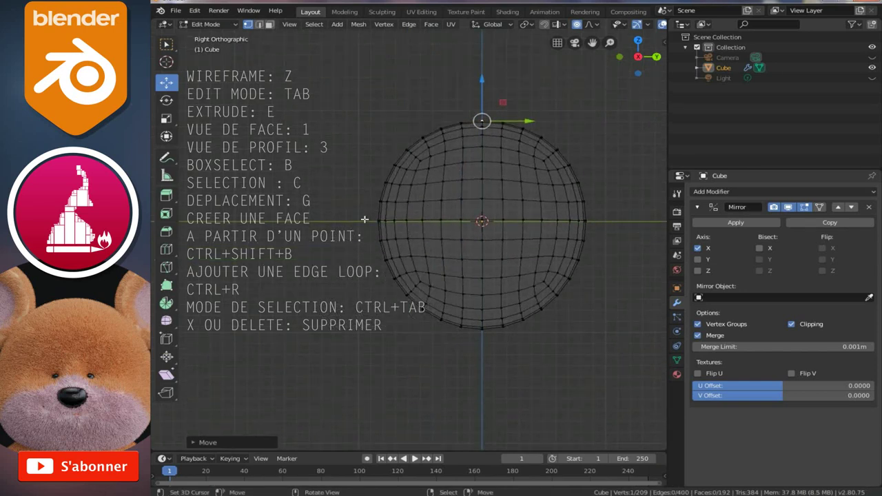
left_click_drag(379, 219, 389, 218)
scroll(389, 218, "up", 3)
left_click_drag(389, 218, 408, 219)
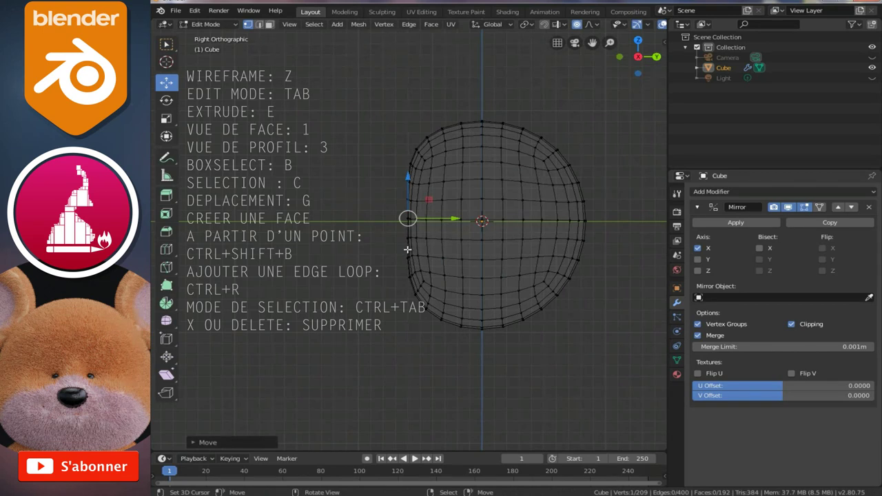
key("ctrl+z")
scroll(456, 346, "up", 2)
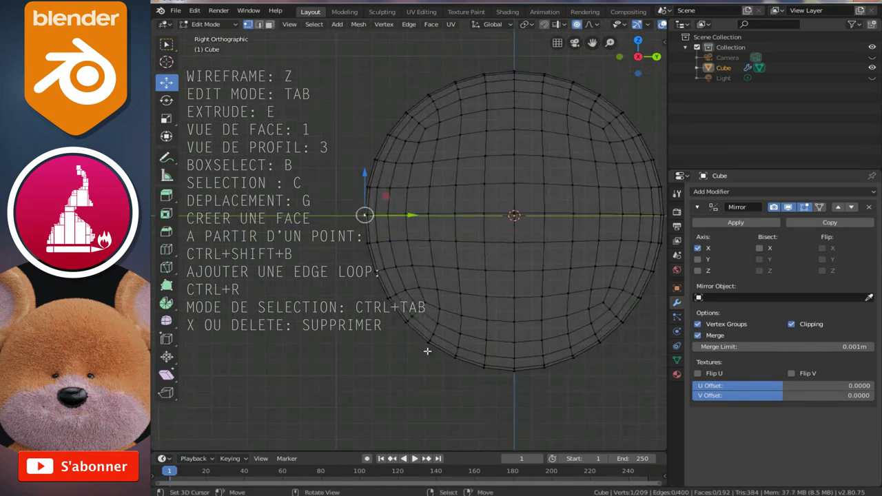
scroll(431, 346, "down", 1, "ctrl")
key("g")
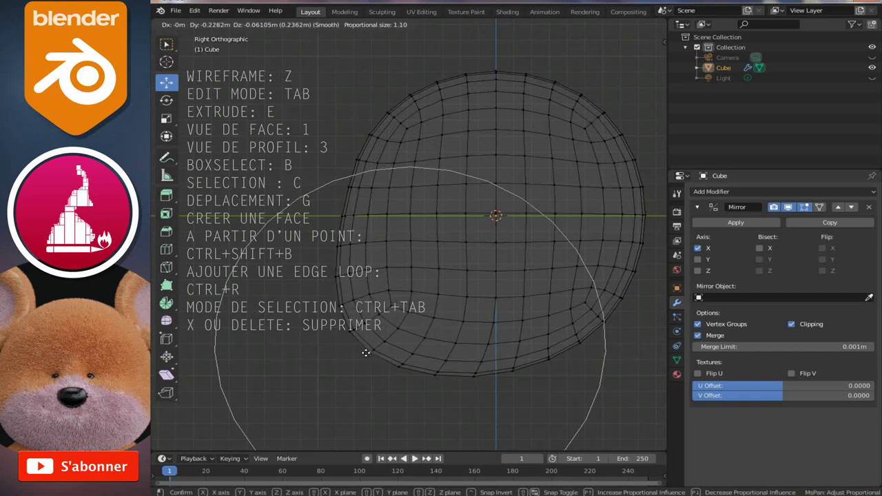
left_click(369, 352)
scroll(412, 286, "down", 2, "shift")
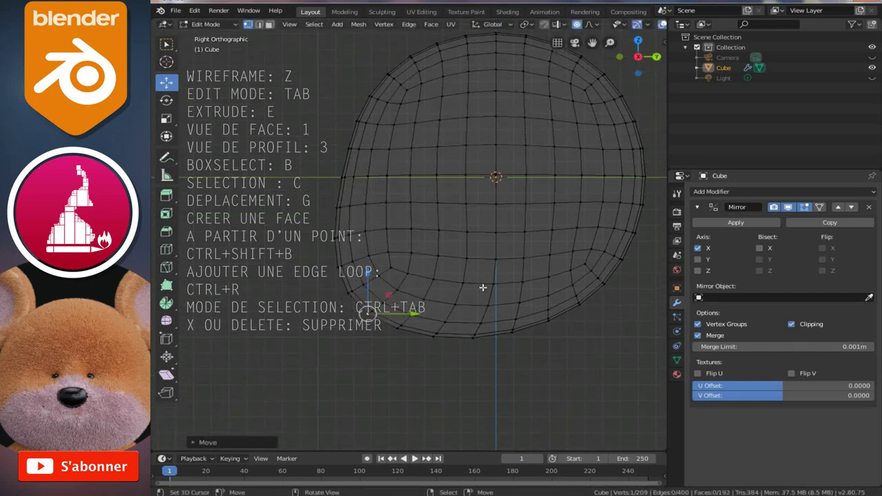
Lower the bottom vertices and reshape the left side to pull out the jaw
left_click(514, 334)
key("g")
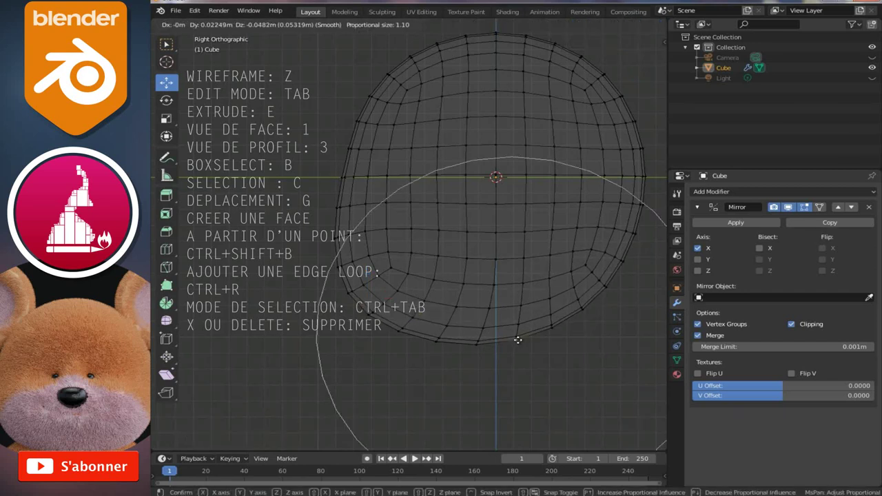
left_click(513, 342)
left_click(355, 302)
key("g")
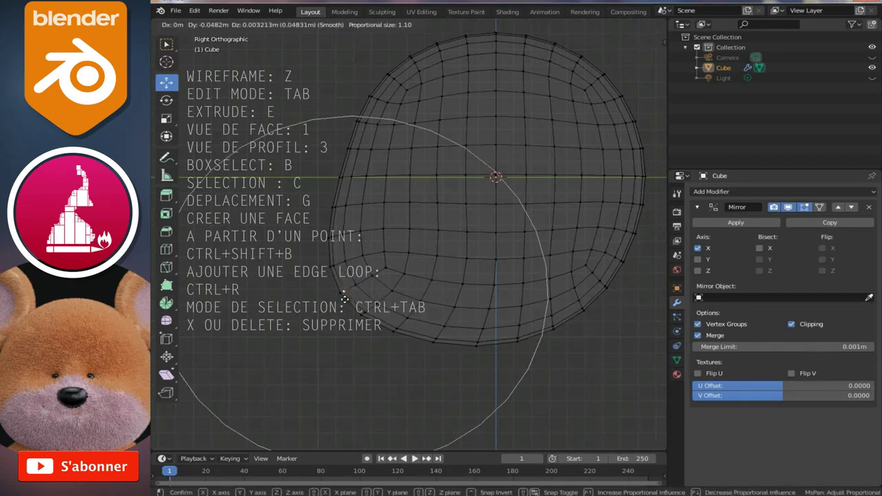
left_click(336, 301)
left_click(384, 333)
key("g")
left_click(383, 342)
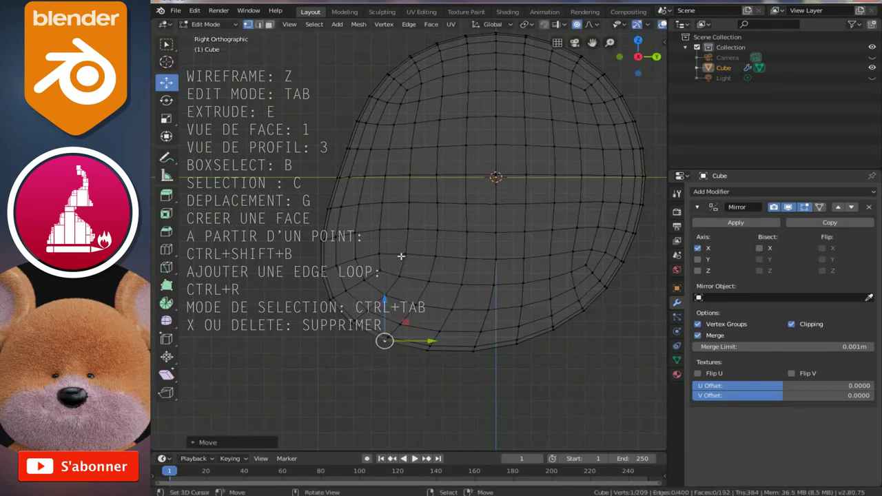
middle_click_drag(359, 202, 347, 238, "shift")
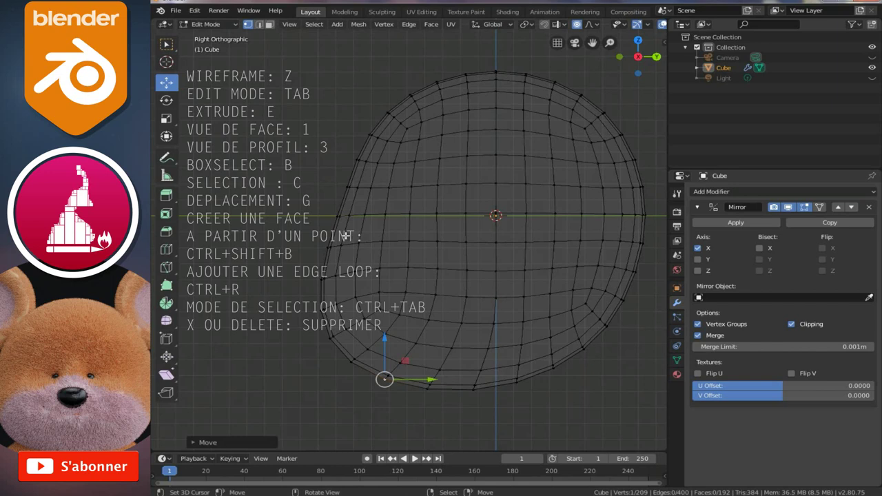
middle_click_drag(346, 192, 347, 218, "shift")
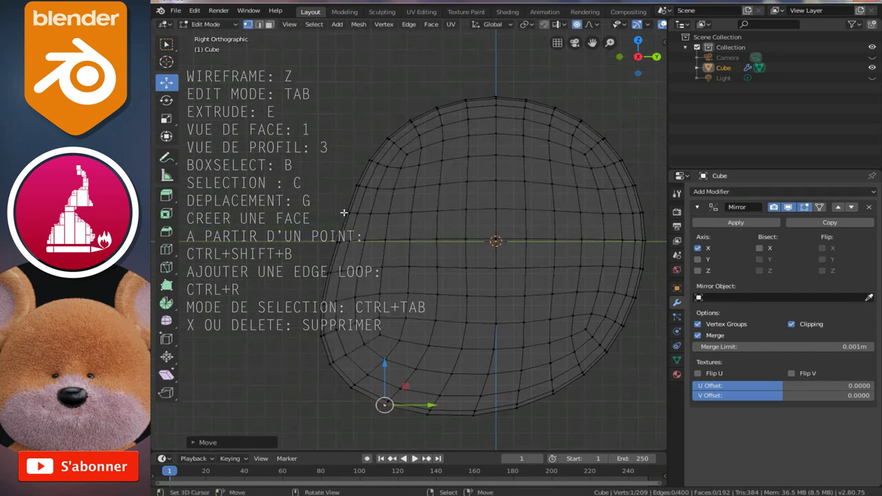
Push the upper front inward to form a brow indent, then orbit in solid shading
left_click(347, 212)
key("g")
scroll(402, 214, "up", 1)
scroll(410, 220, "up", 2)
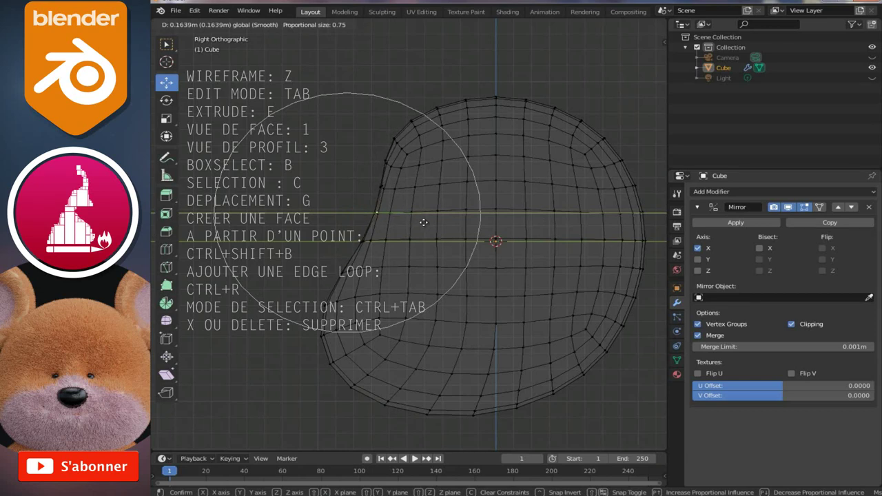
left_click(418, 225)
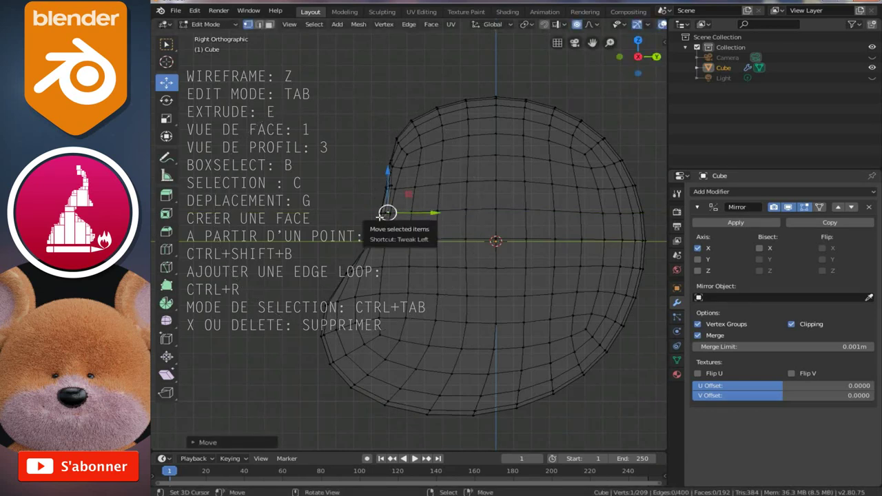
key("z")
mouse_move(390, 213)
middle_mouse_down()
mouse_move(367, 244)
mouse_move(346, 237)
middle_mouse_up()
mouse_move(388, 177)
left_mouse_down()
mouse_move(416, 214)
mouse_move(410, 239)
left_mouse_up()
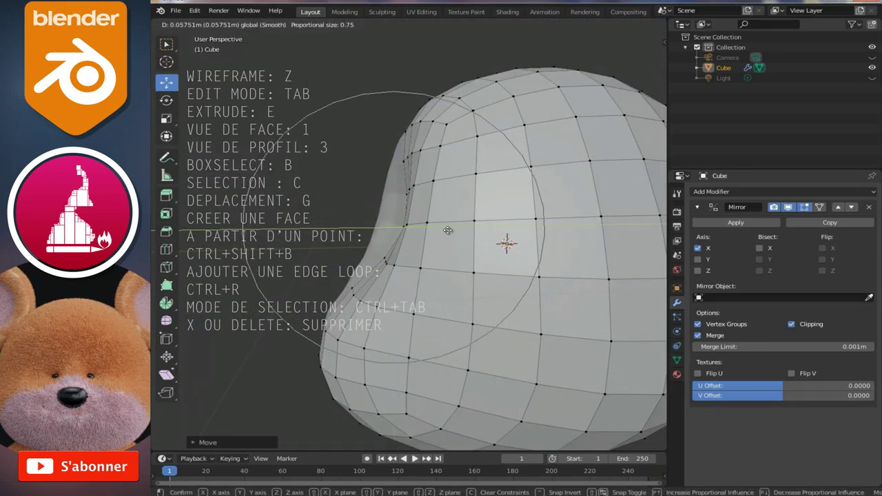
Proportionally move the selected vertex to deepen the notch under the brow
middle_click_drag(410, 239, 443, 253)
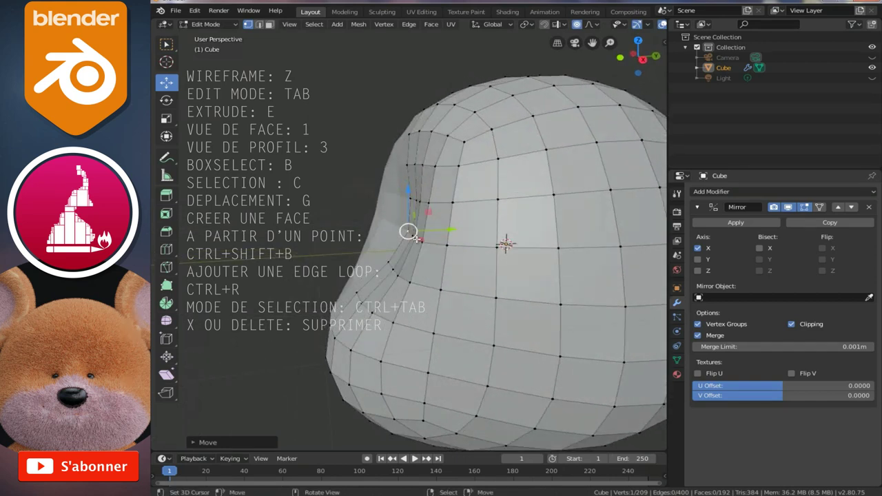
key("g")
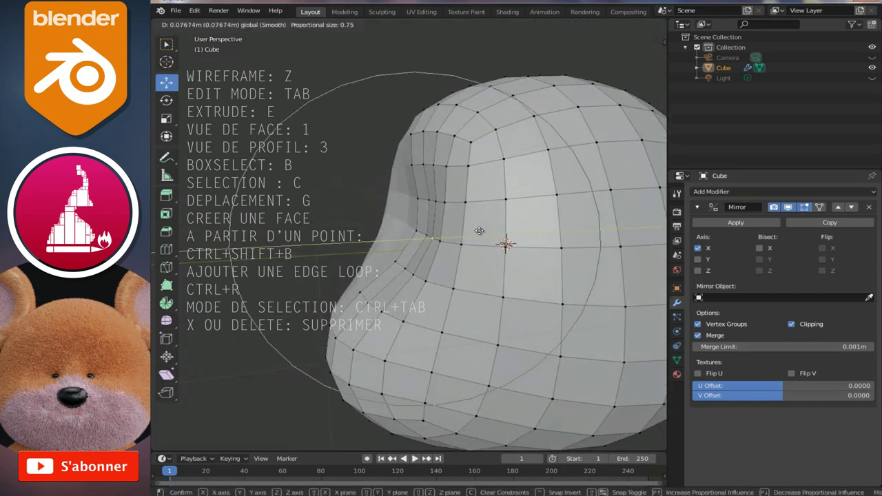
left_click(482, 238)
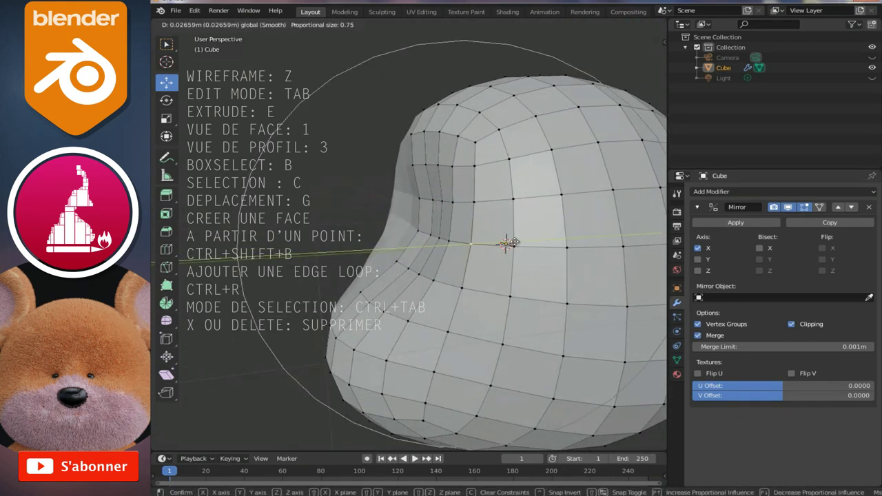
left_click(483, 242)
In Right wireframe view, pull the face-side profile edge with smooth falloff
key("3")
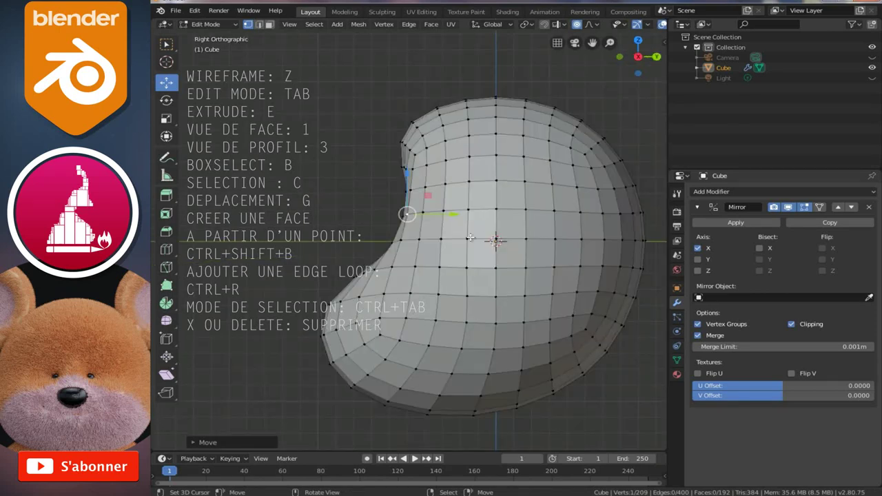
scroll(470, 238, "up", 2)
key("z")
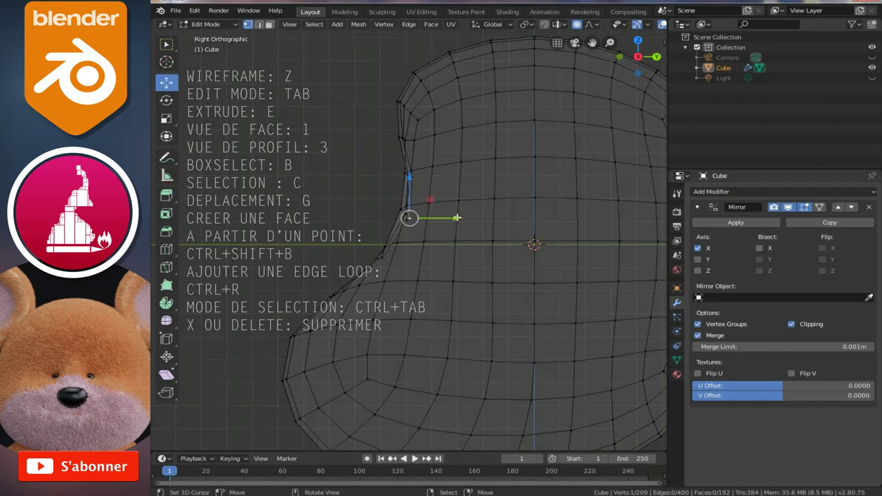
scroll(427, 219, "down", 1)
left_click_drag(457, 221, 423, 225)
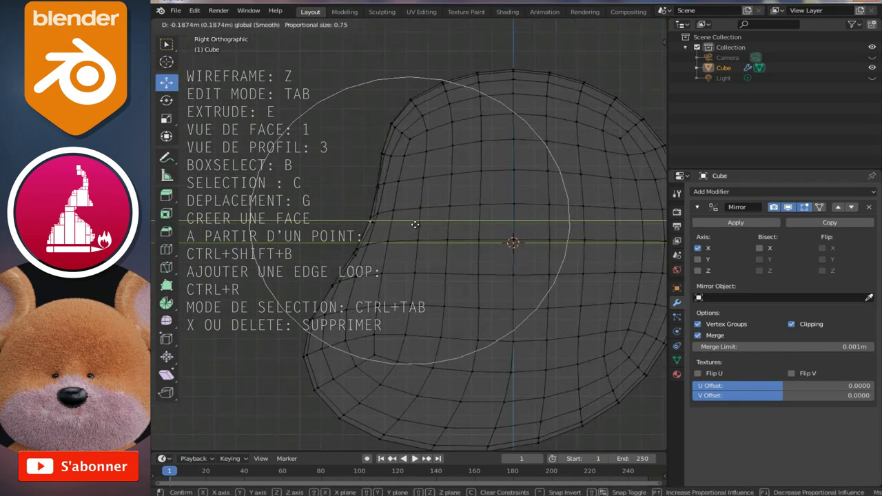
left_click_drag(423, 225, 414, 241)
left_click_drag(359, 283, 359, 169)
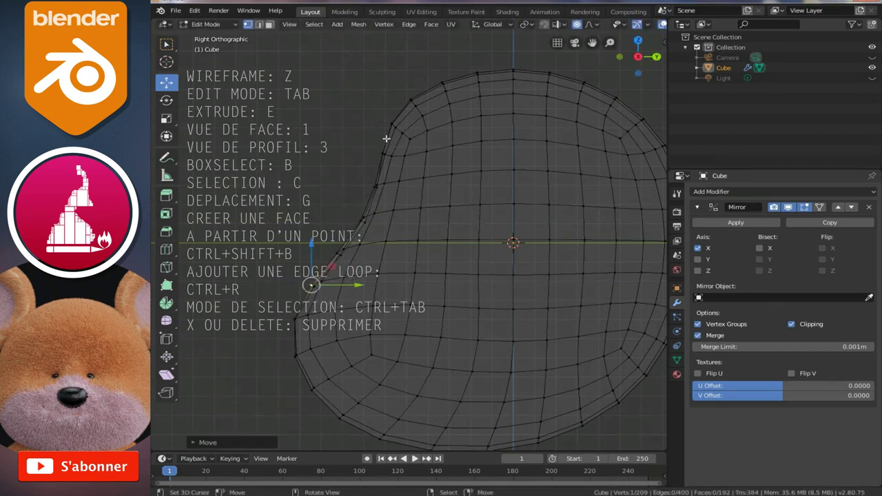
In solid view, pull an upper face-side vertex down to reshape the brow edge
middle_click_drag(386, 139, 402, 177)
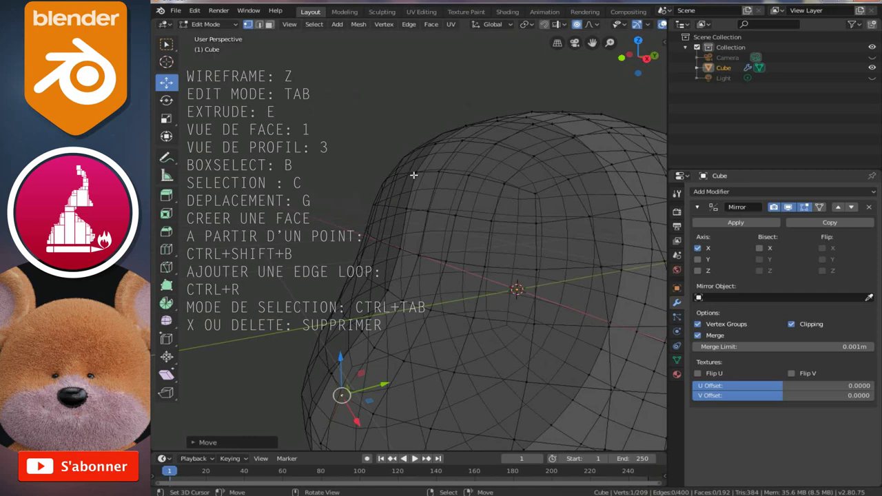
key("alt+z")
left_click(414, 173)
middle_click_drag(415, 173, 455, 168)
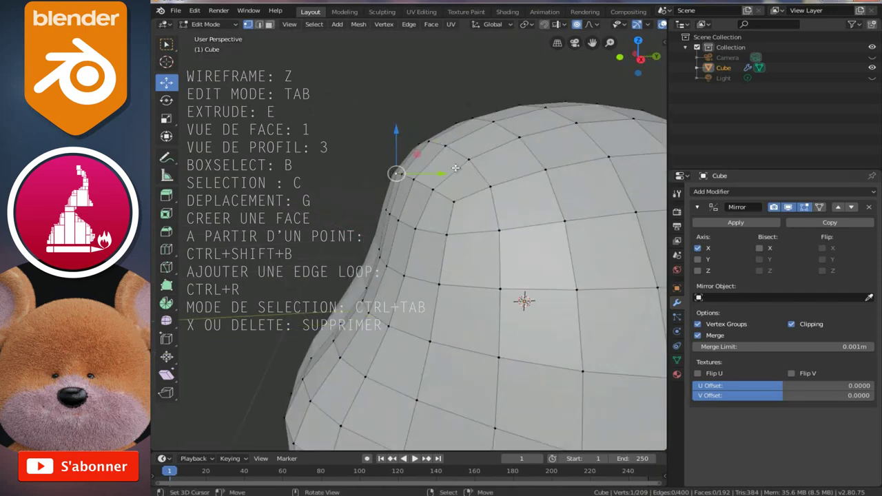
mouse_move(455, 168)
left_mouse_down()
mouse_move(465, 207)
mouse_move(456, 207)
left_mouse_up()
mouse_move(456, 207)
middle_mouse_down()
mouse_move(429, 207)
mouse_move(457, 204)
middle_mouse_up()
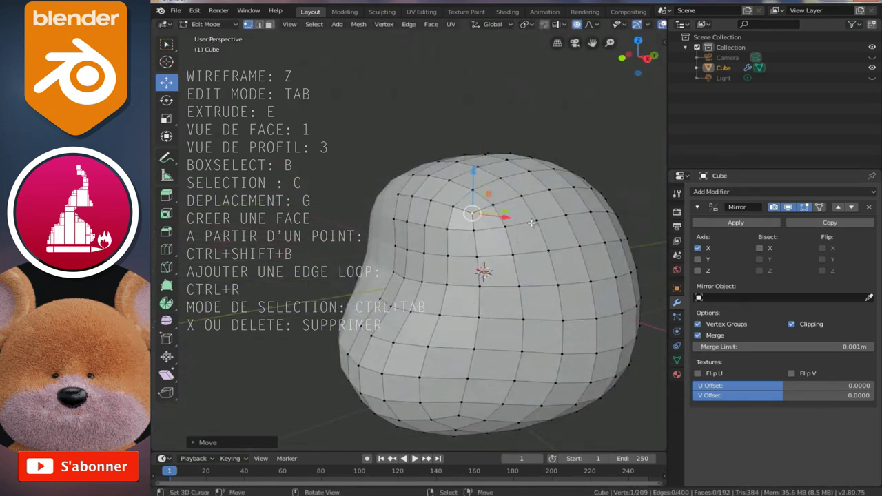
From the front, move the upper and lower right-side vertices to taper the jaw inward
key("1")
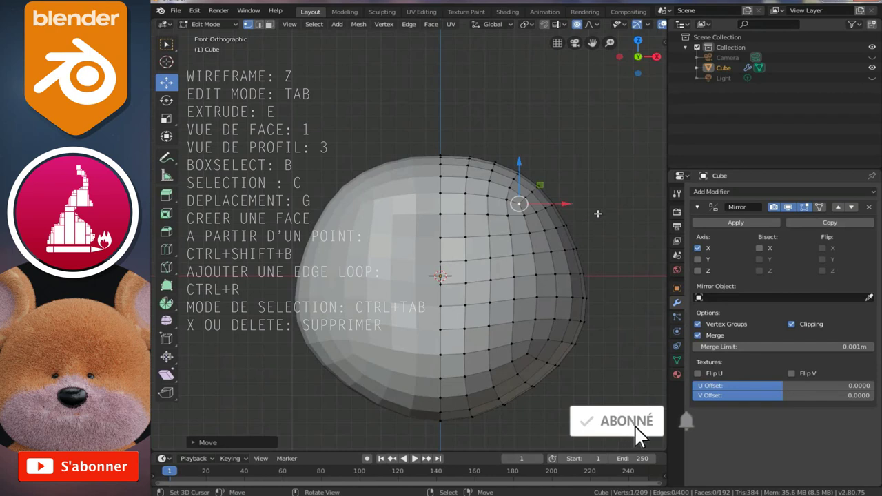
key("g")
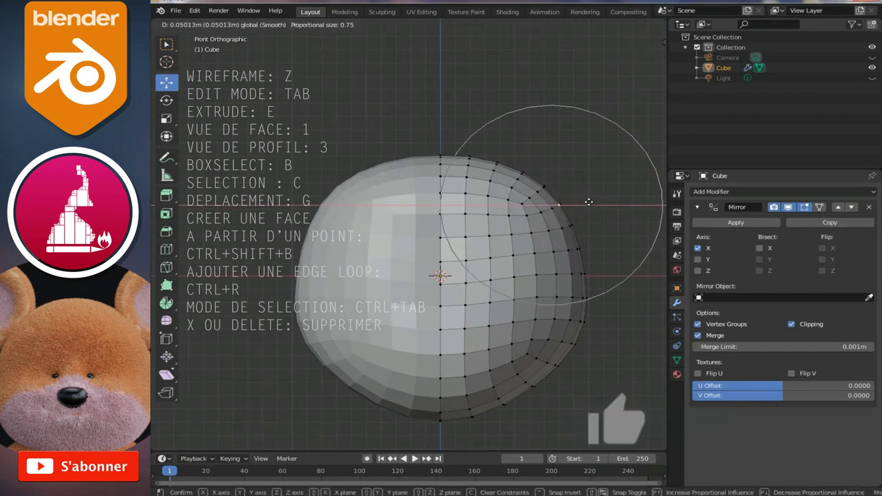
left_click(589, 201)
left_click(546, 362)
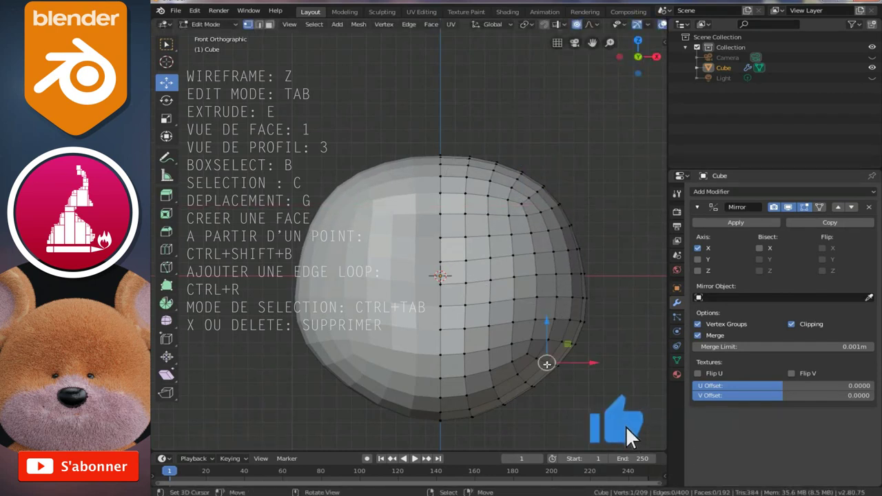
key("g")
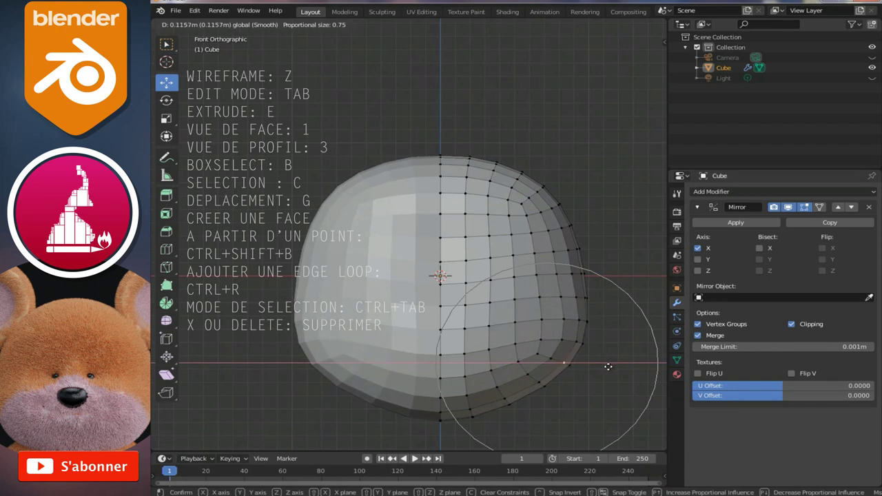
left_click(609, 367)
scroll(535, 306, "down", 3, "shift")
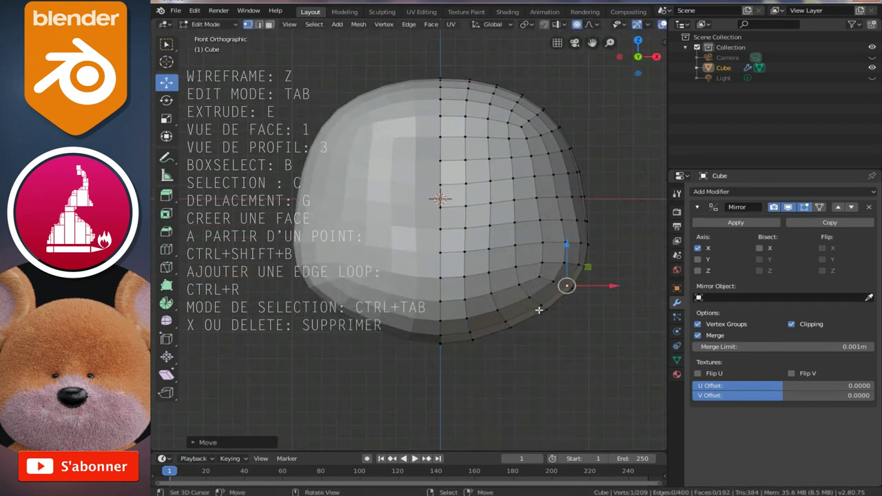
left_click(542, 305)
left_click_drag(541, 282, 543, 278)
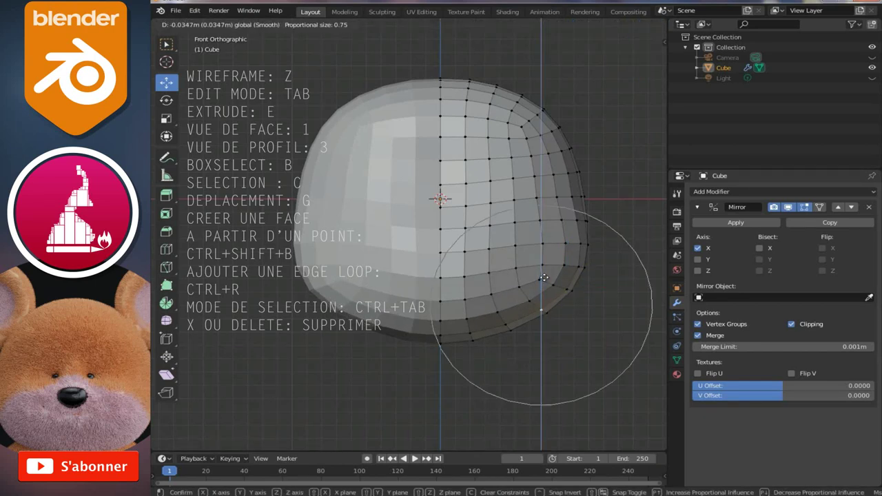
left_click(544, 278)
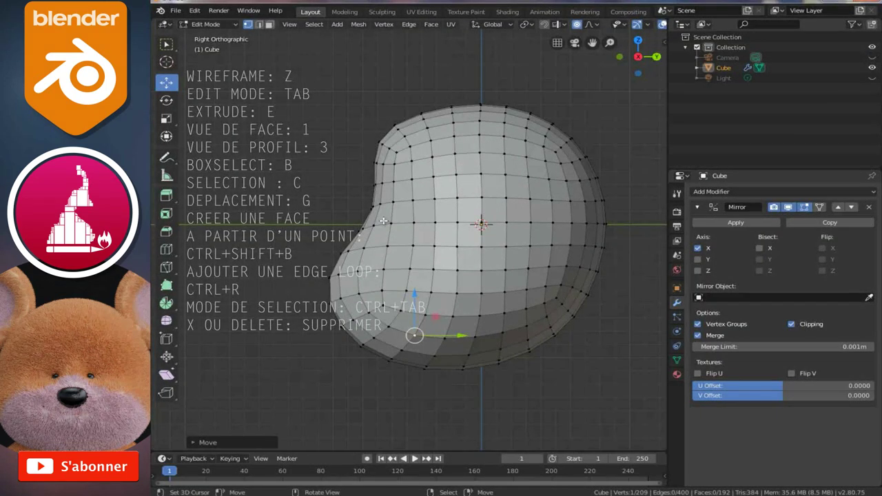
Lift two face-side profile vertices and raise the skull top with proportional moves
scroll(383, 220, "up", 1)
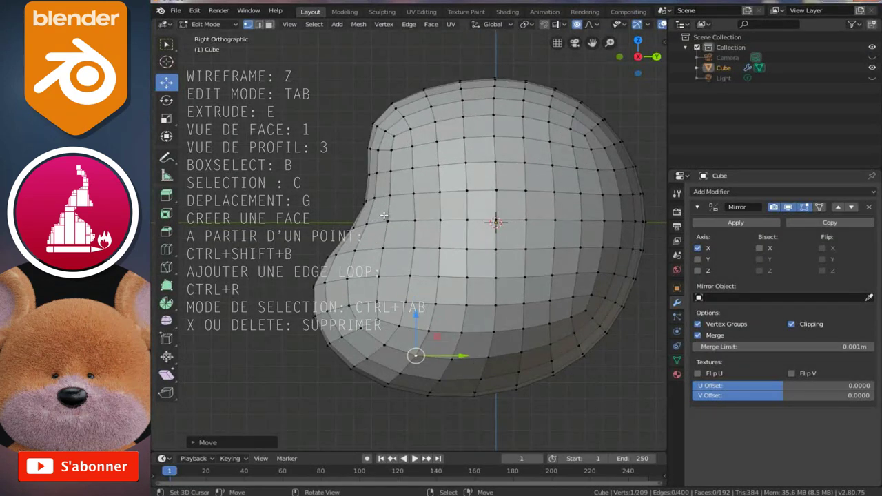
left_click(370, 144)
key("g")
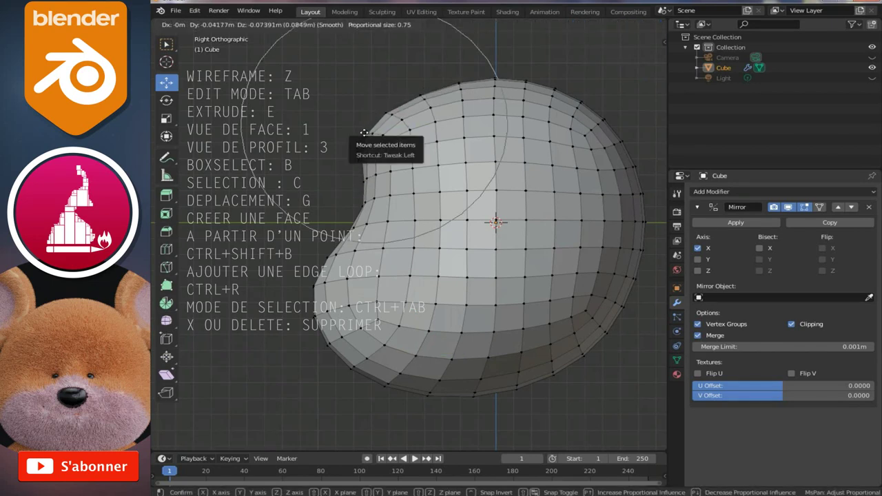
left_click(366, 135)
left_click(416, 154)
key("g")
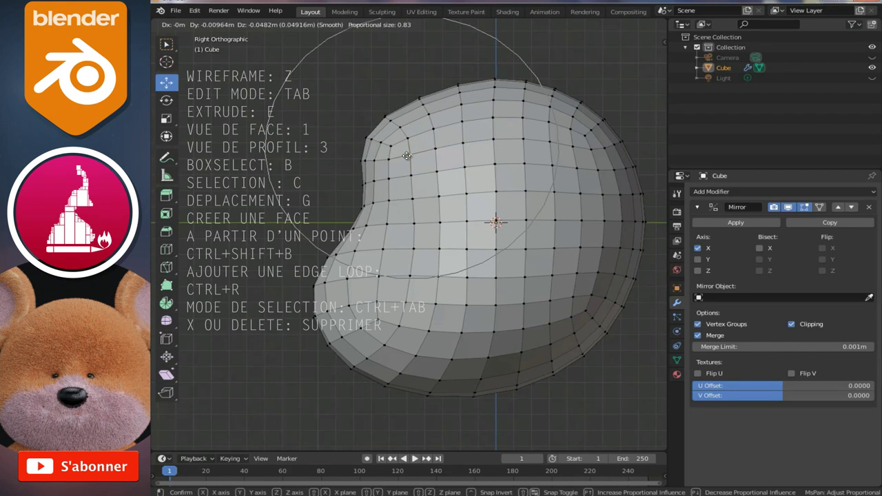
left_click(406, 155)
left_click(456, 82)
key("g")
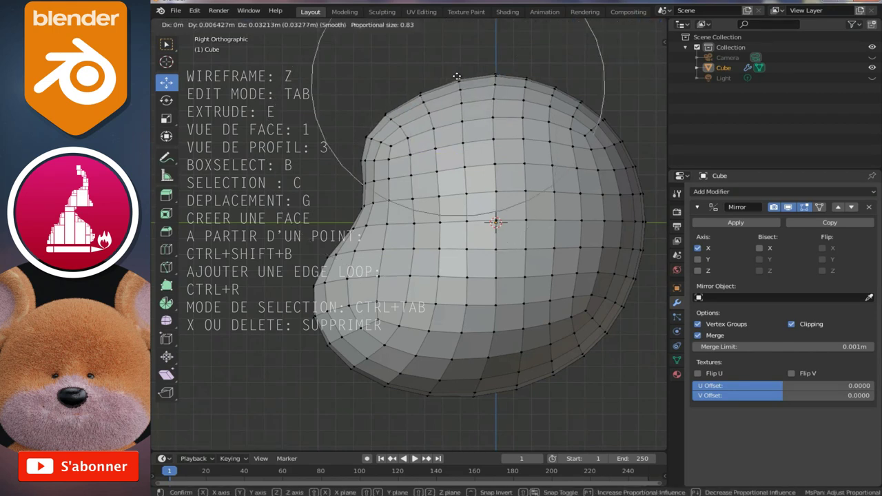
left_click(452, 75)
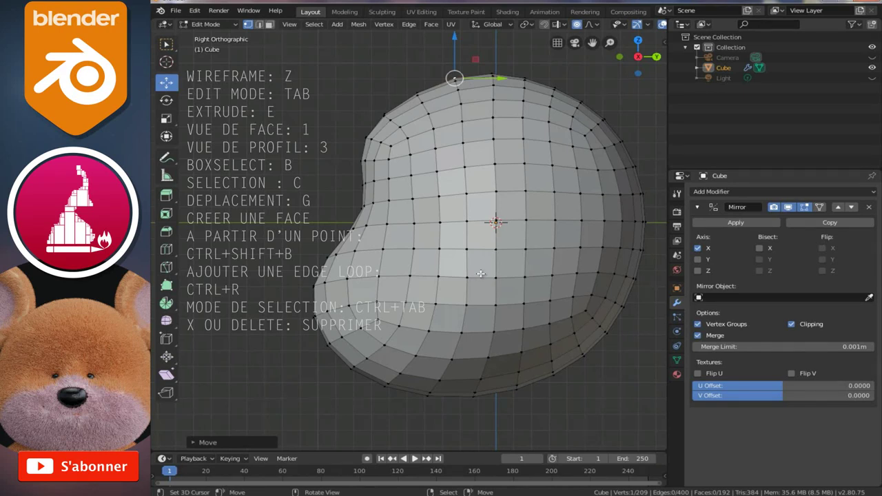
key("KP_1")
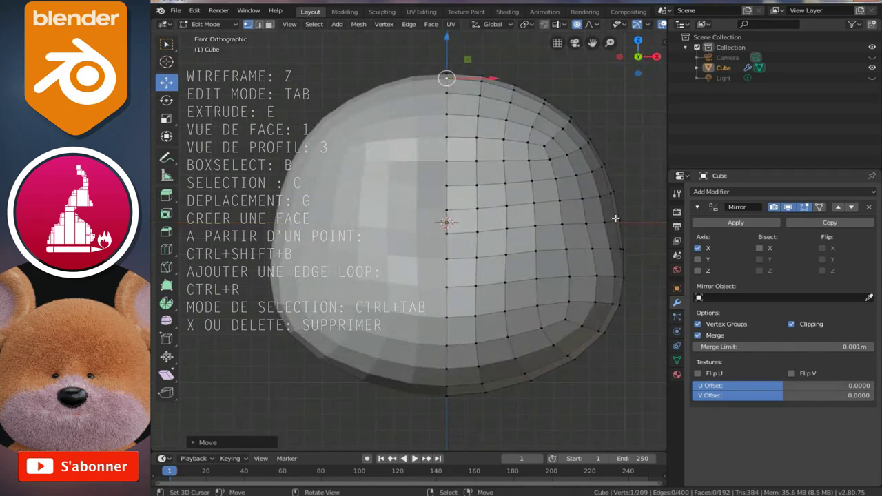
left_click(624, 219)
scroll(641, 221, "down", 1)
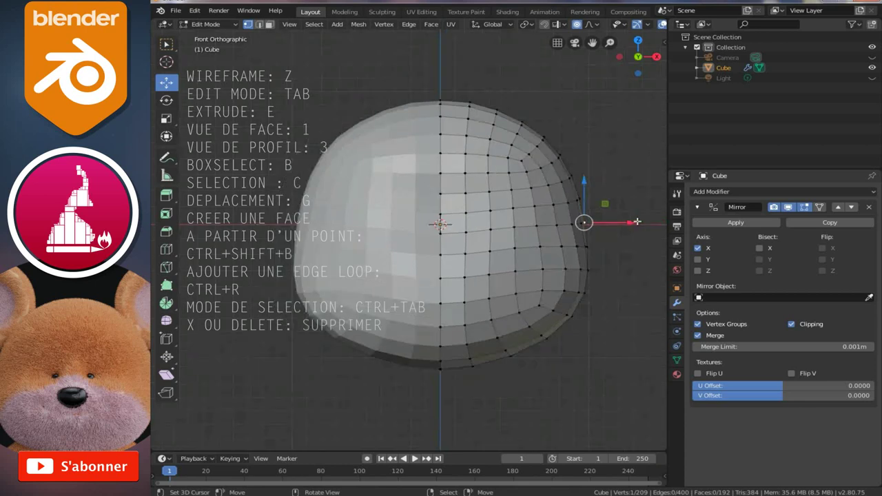
key("g")
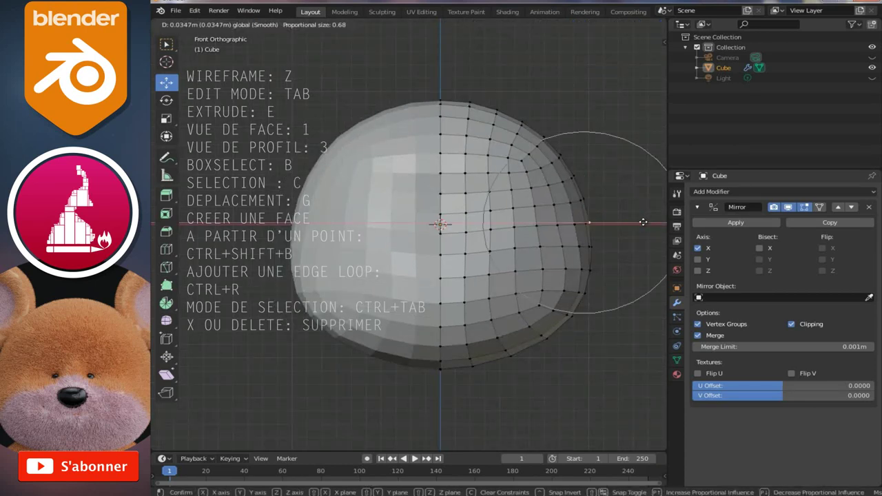
left_click(546, 230)
key("ctrl+z")
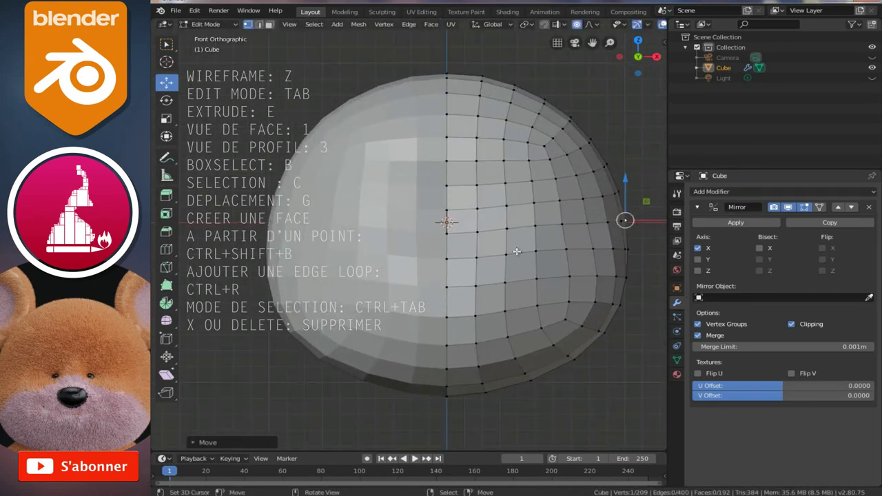
middle_click_drag(478, 262, 456, 267, "shift")
scroll(423, 286, "up", 1)
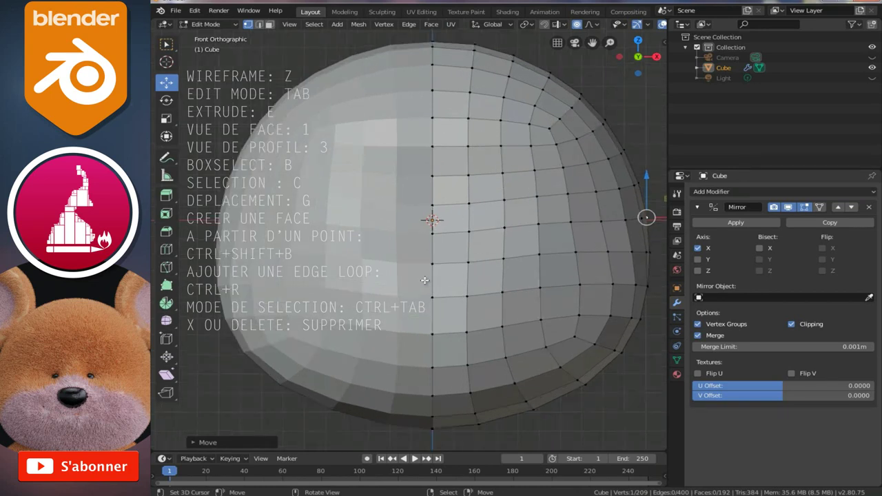
left_click(434, 266)
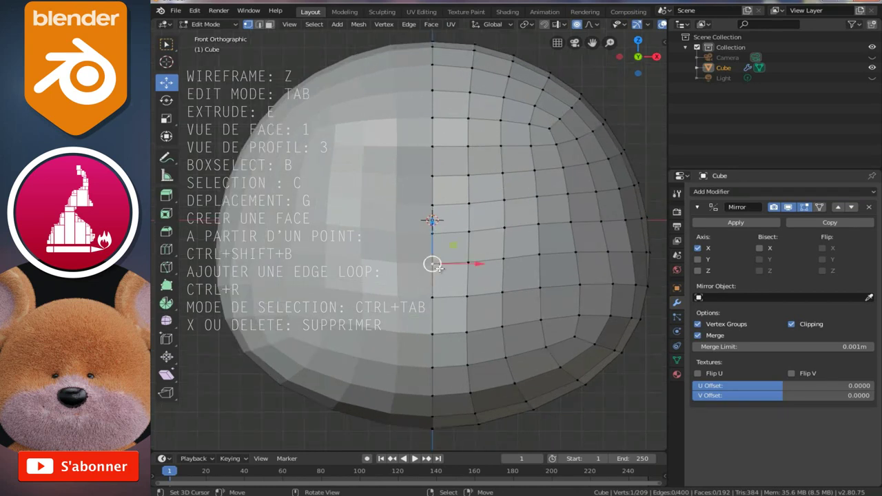
scroll(468, 279, "down", 4)
In Right view, softly move a profile vertex forward with a shrunken proportional falloff
middle_click_drag(469, 279, 403, 280)
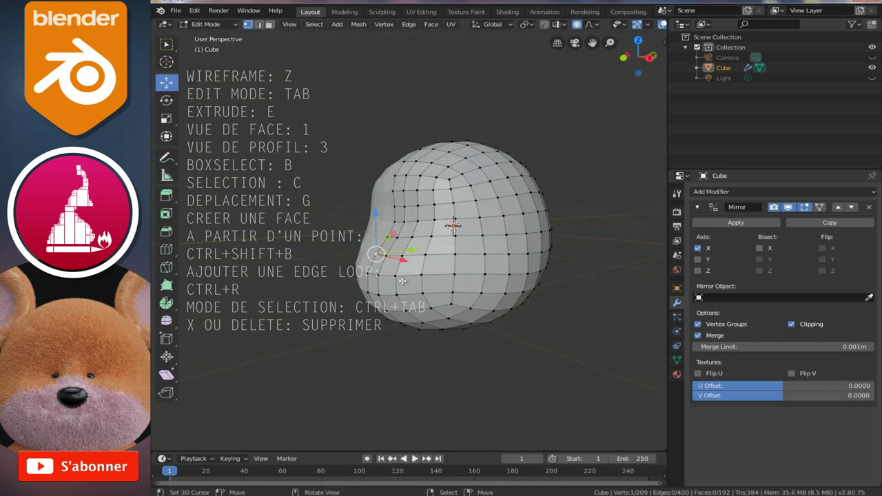
key("3")
scroll(413, 272, "up", 2)
scroll(425, 264, "up", 2)
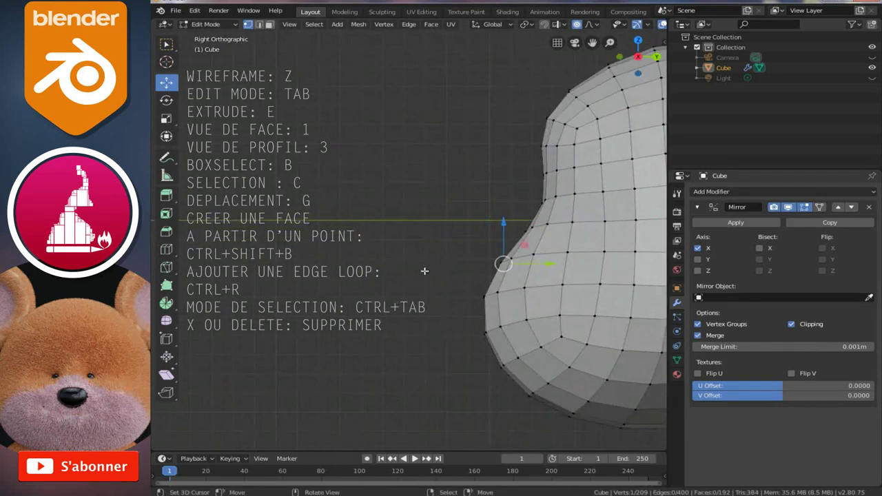
scroll(463, 280, "up", 1)
scroll(472, 279, "up", 1)
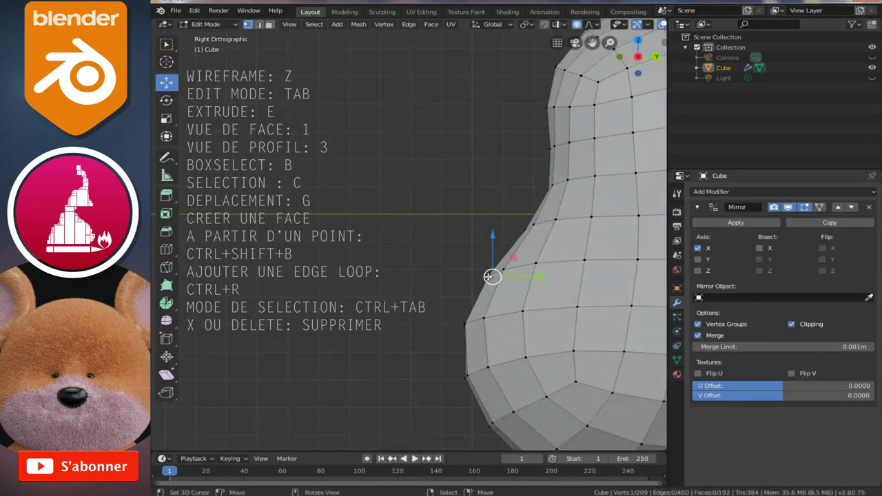
key("g")
scroll(480, 273, "up", 3)
scroll(475, 271, "up", 3)
scroll(475, 271, "up", 1)
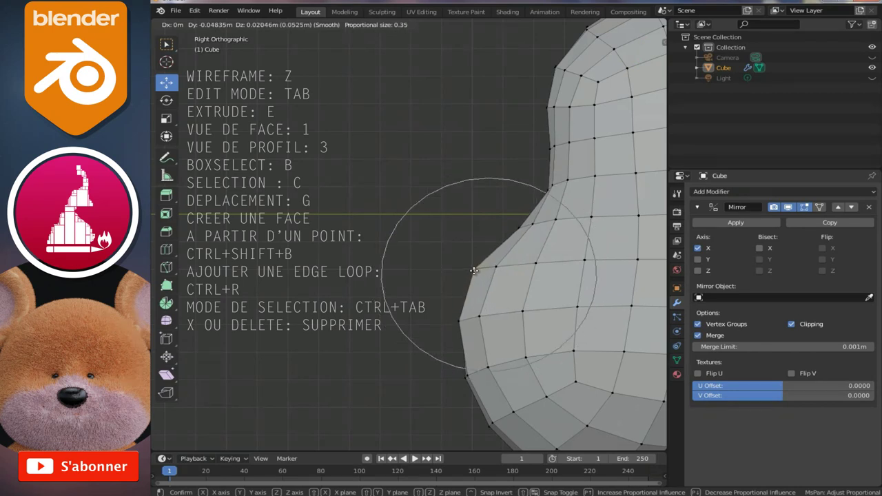
left_click(474, 271)
Softly nudge two more nose-area profile vertices, sharpening the corner below the brow
key("g")
left_click(514, 268)
key("1")
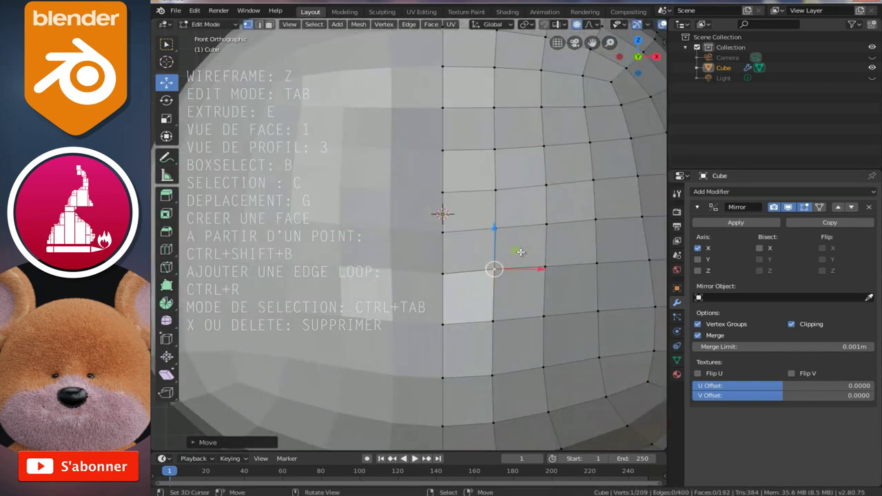
scroll(513, 277, "up", 2)
left_click(459, 290)
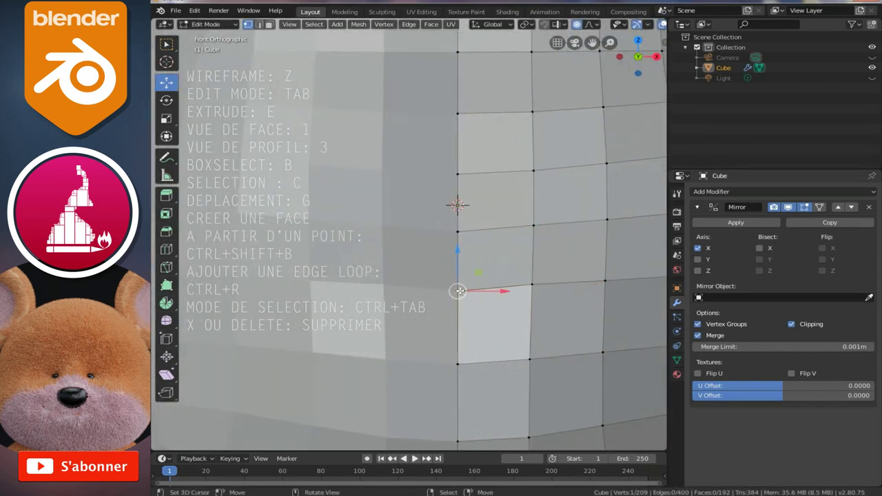
key("3")
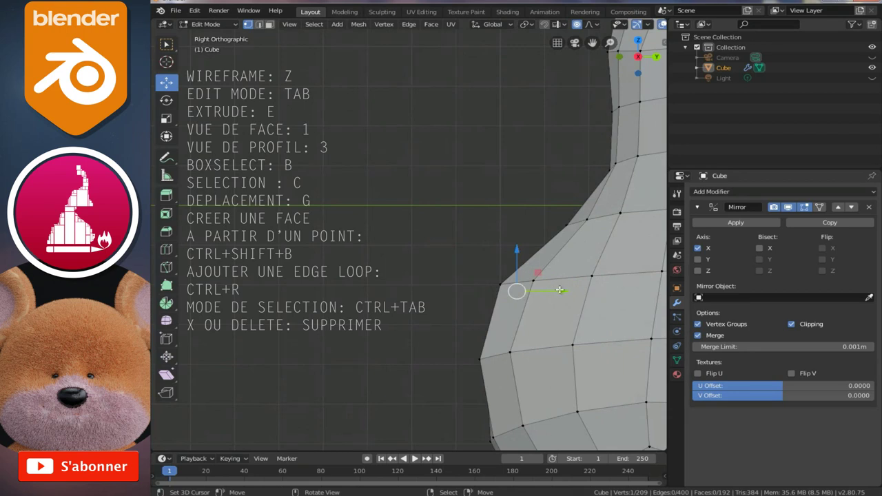
key("g")
scroll(545, 284, "up", 6)
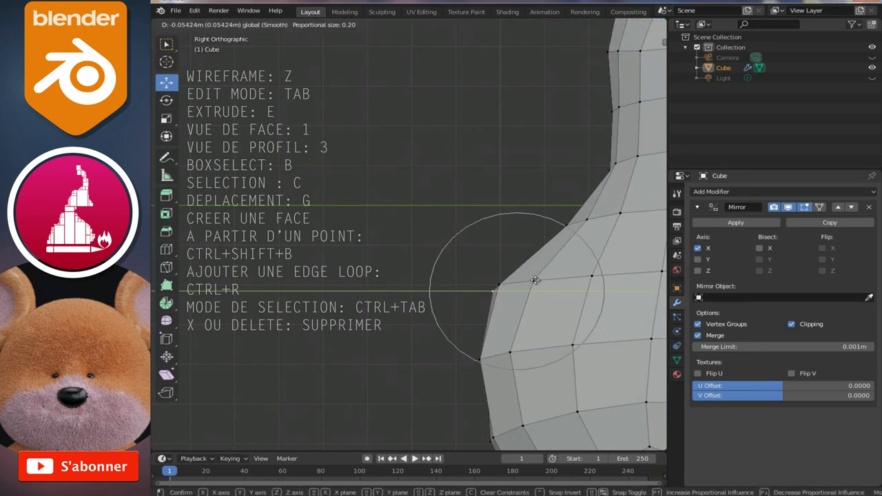
left_click(535, 280)
In front view, select the centre-line face, then raise a centre-line vertex with soft falloff
key("1")
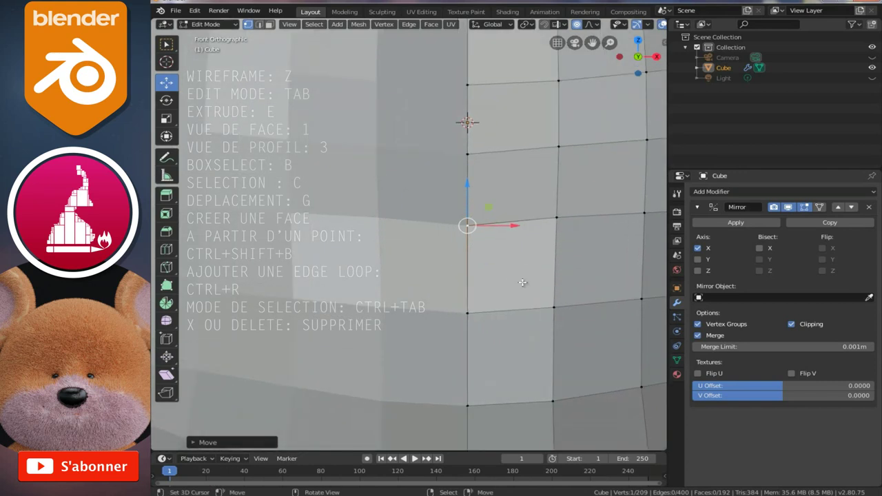
key("ctrl+Tab")
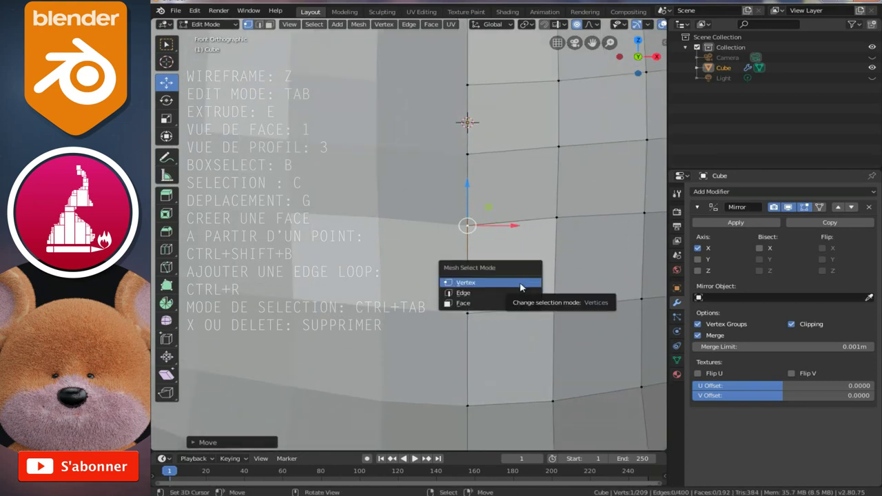
left_click(485, 304)
left_click(509, 260)
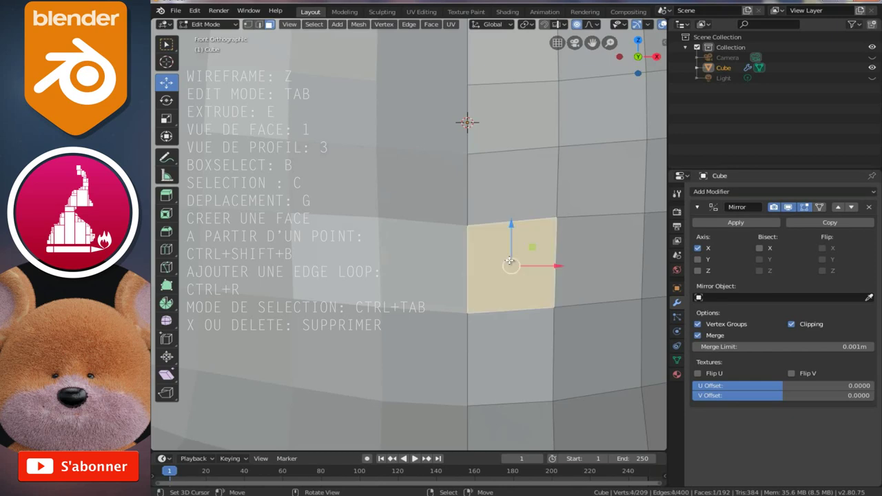
scroll(509, 260, "down", 5)
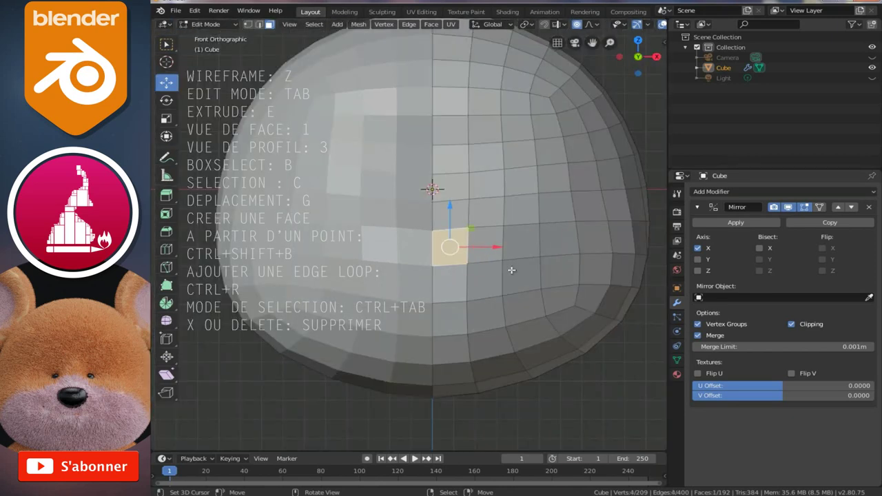
scroll(511, 270, "up", 2)
scroll(512, 271, "up", 2)
key("ctrl+Tab")
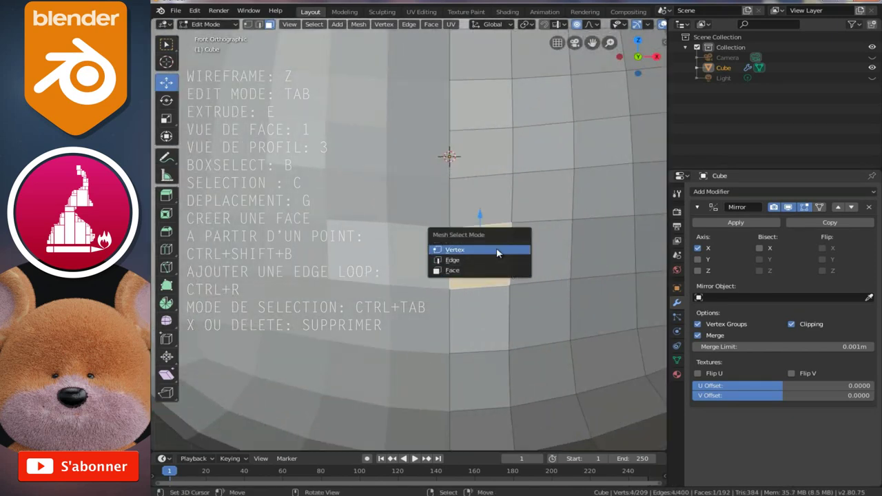
left_click(479, 249)
scroll(482, 255, "up", 2)
left_click(467, 226)
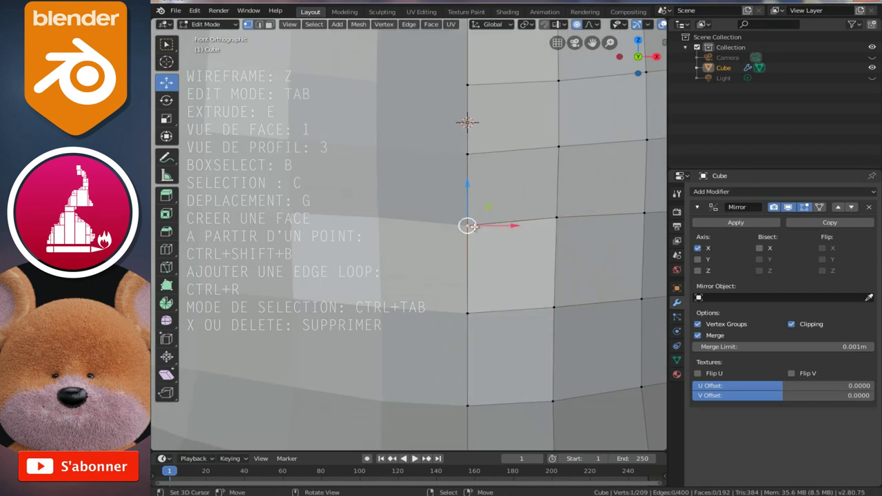
key("g")
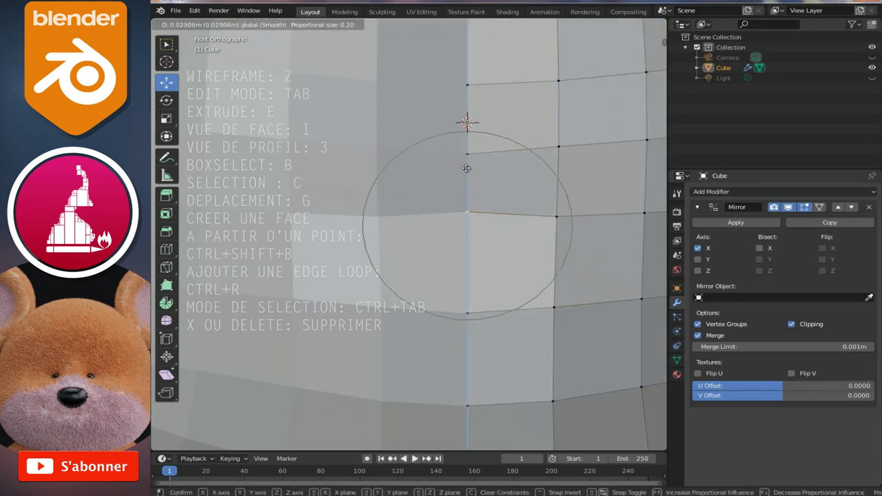
left_click(467, 155)
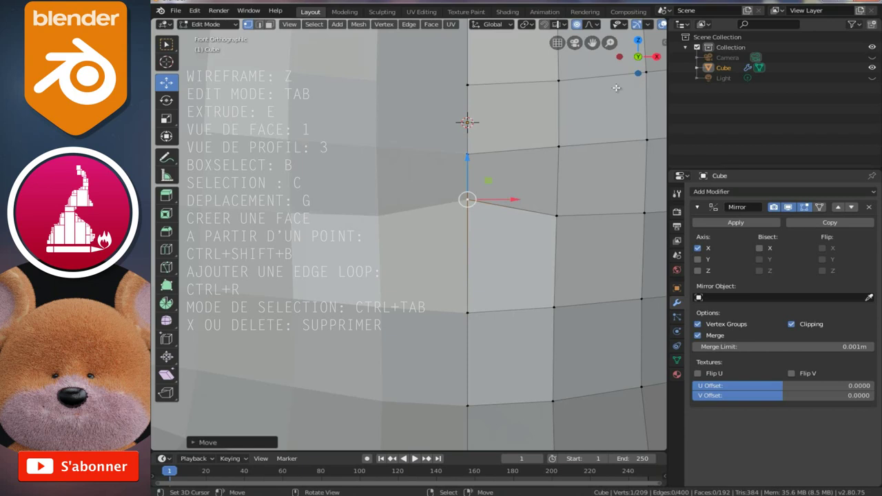
With proportional editing off, adjust the upper centre-line vertex and pull the lower one down
left_click(579, 25)
left_click_drag(469, 161, 470, 154)
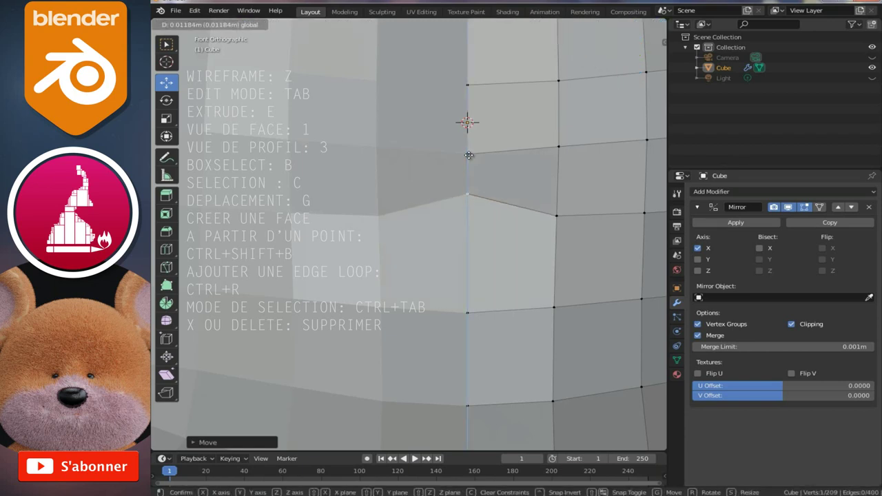
left_click(467, 314)
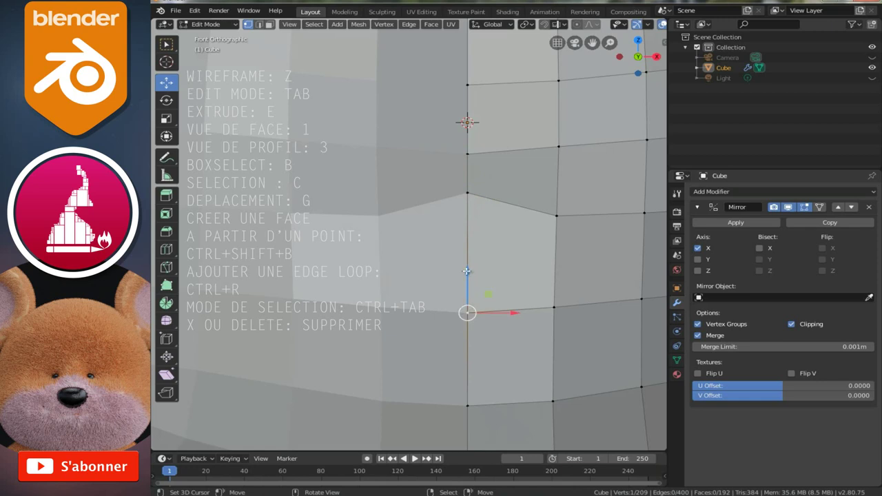
left_click_drag(466, 273, 469, 298)
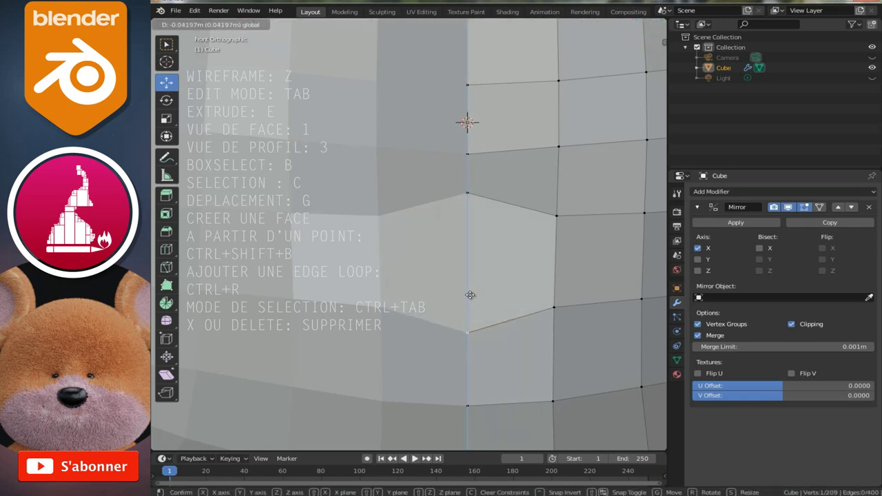
left_click(468, 193)
left_click_drag(469, 155, 473, 166)
left_click(467, 337)
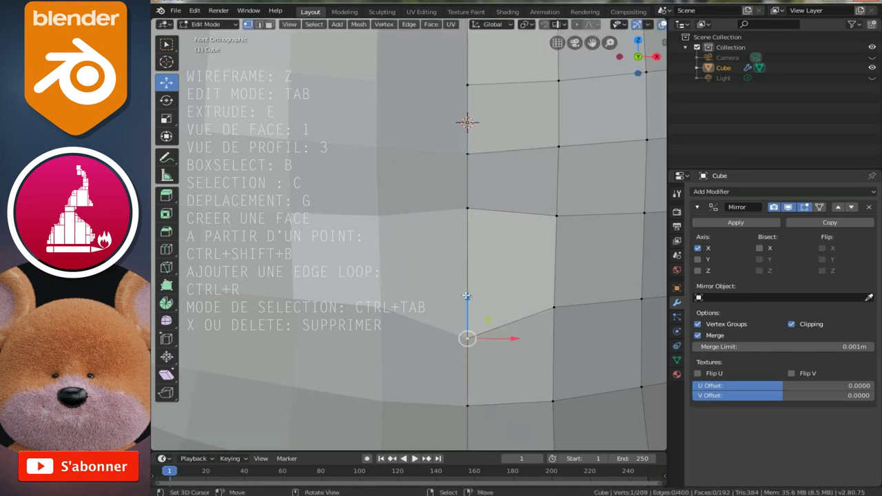
key("g")
left_click(468, 306)
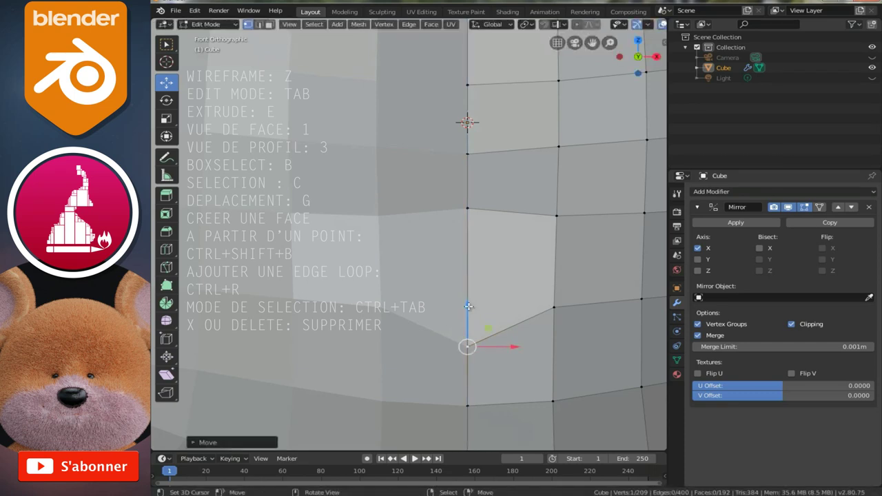
middle_click_drag(475, 332, 475, 294, "shift")
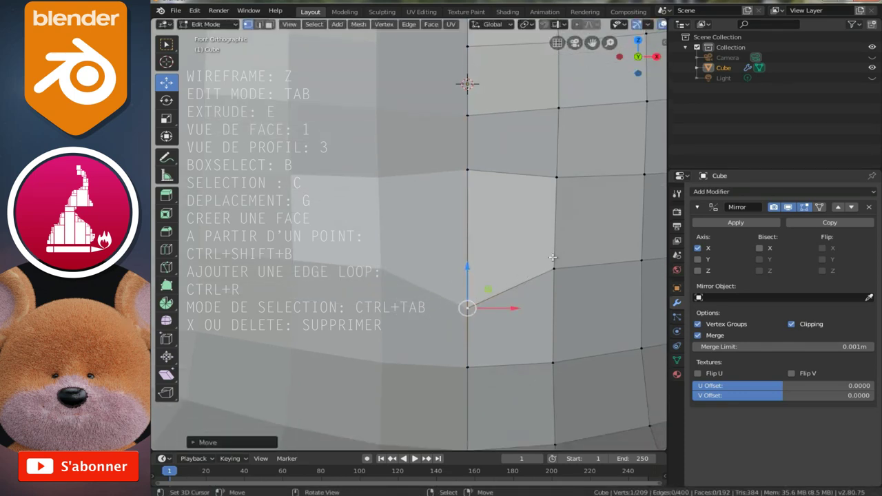
Cut a centred edge loop across the nose face
key("ctrl+r")
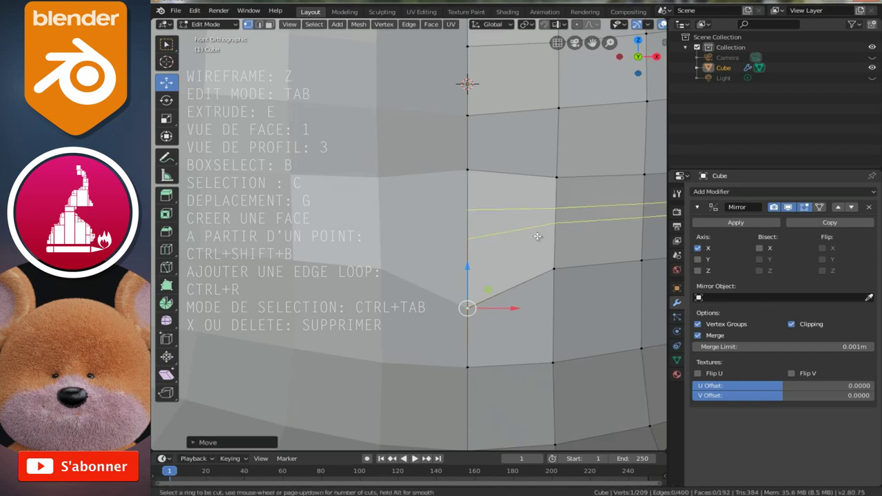
left_click(537, 237)
right_click(571, 223)
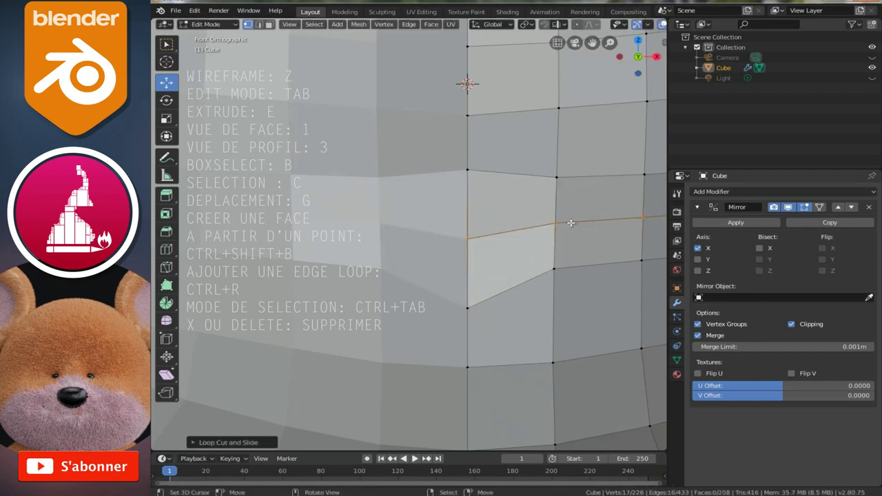
Pull the loop's outer vertex outward along X into a point and check it in Object Mode
left_click(557, 223)
key("g")
key("x")
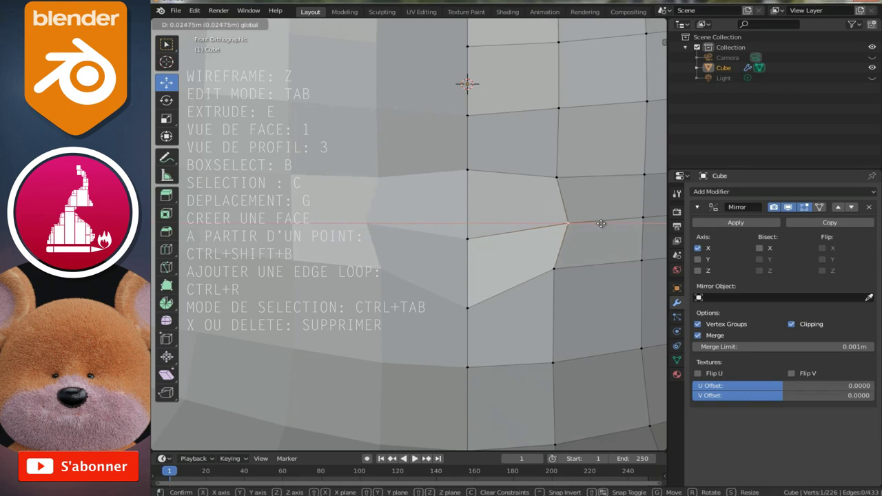
left_click(606, 224)
scroll(598, 228, "down", 4)
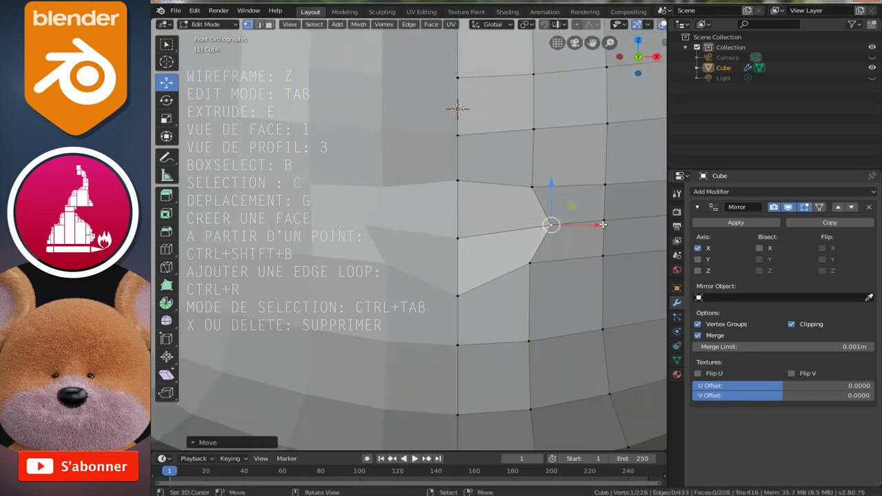
key("Tab")
mouse_move(588, 228)
middle_mouse_down()
mouse_move(483, 239)
mouse_move(492, 216)
mouse_move(455, 260)
middle_mouse_up()
key("Tab")
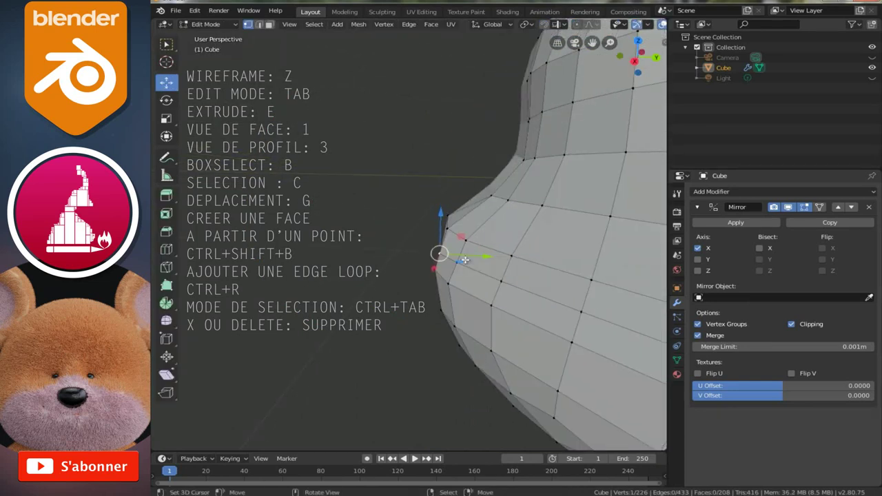
From angled views, nudge several nose-side vertices so the nose bulges smoothly
left_click_drag(499, 263, 498, 266)
right_click(498, 282, "shift")
middle_click_drag(498, 281, 440, 286)
key("g")
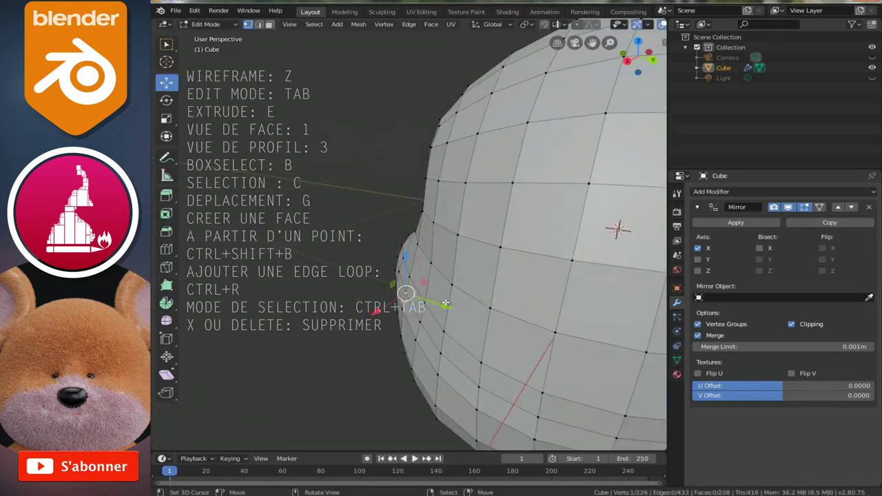
left_click(443, 305)
middle_click_drag(420, 321, 433, 319)
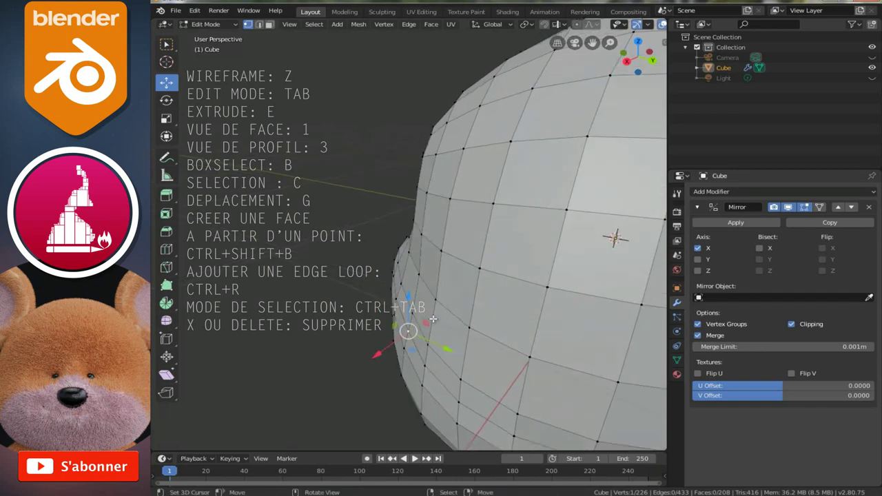
left_click_drag(372, 357, 369, 359)
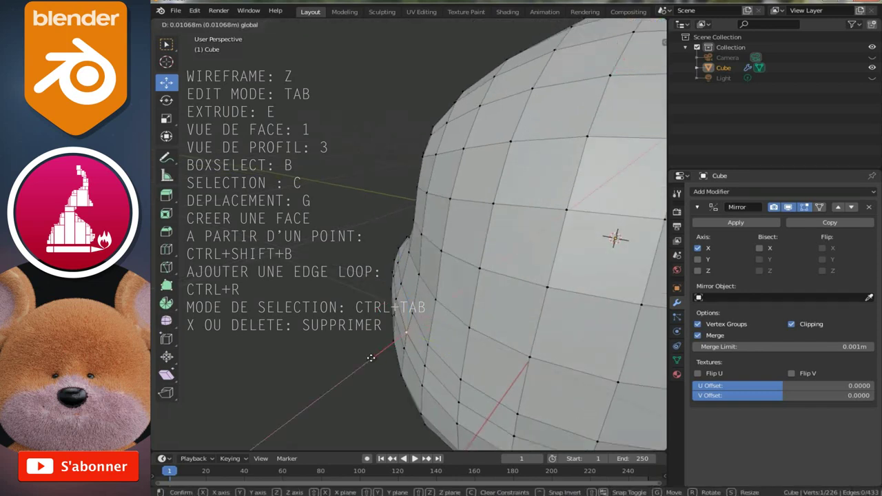
left_click(424, 366)
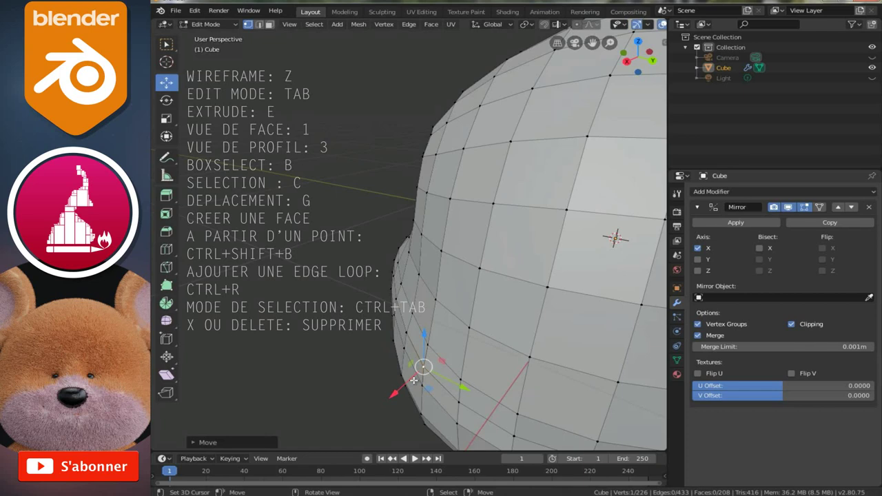
key("KP_1")
In Face select mode, select the lower centre-line nose face and the face above it
scroll(427, 376, "up", 2)
scroll(492, 325, "up", 2)
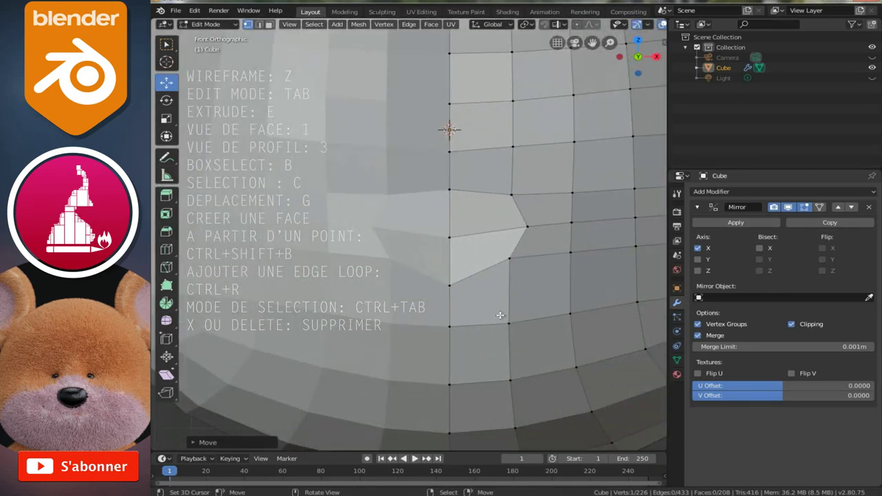
scroll(500, 316, "up", 1)
key("ctrl+Tab")
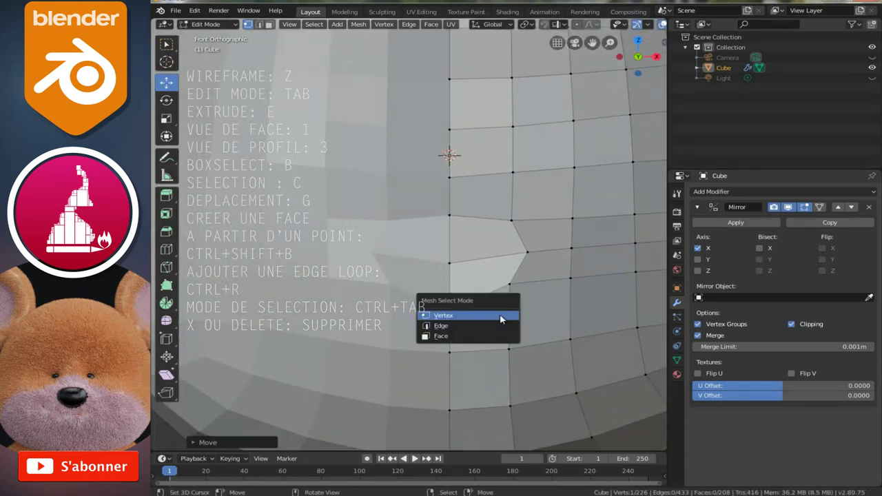
left_click(466, 338)
scroll(478, 321, "up", 2)
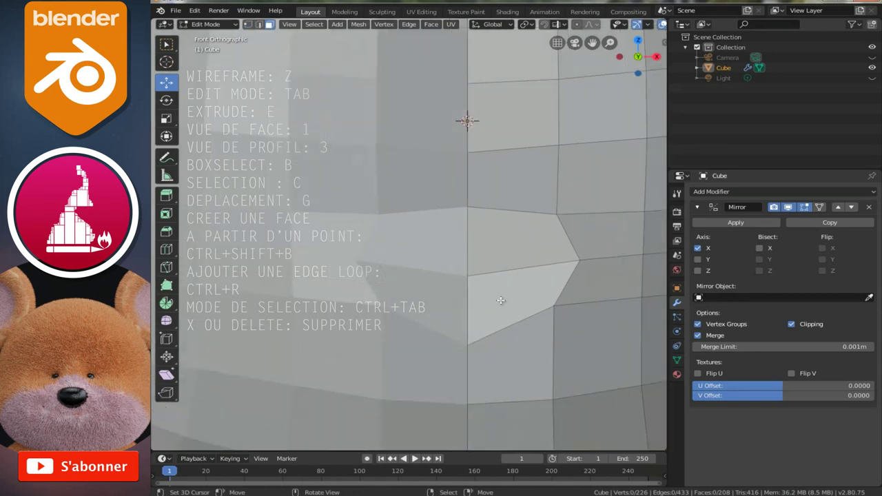
left_click(501, 299)
scroll(501, 299, "up", 1)
left_click(505, 251, "shift")
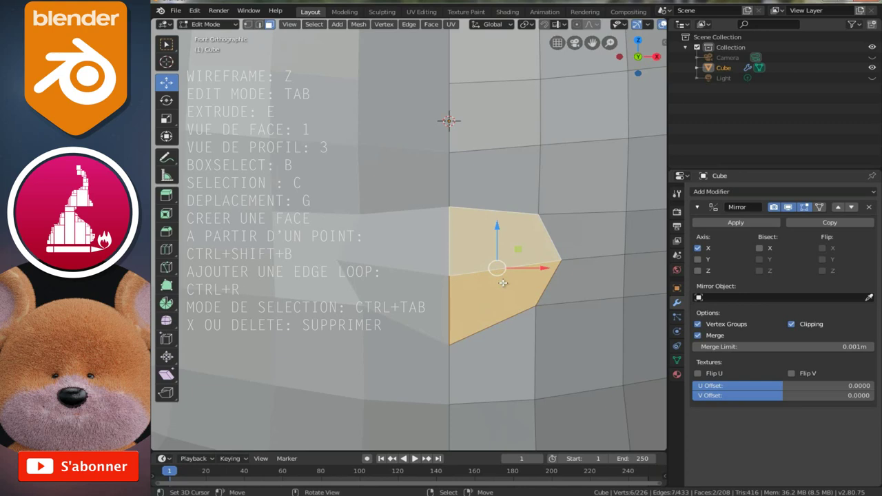
key("x")
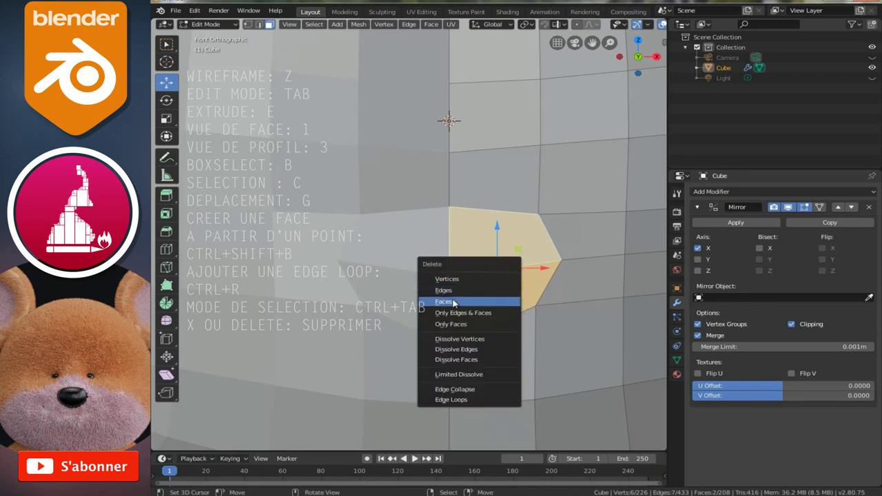
left_click(454, 299)
scroll(454, 299, "down", 5)
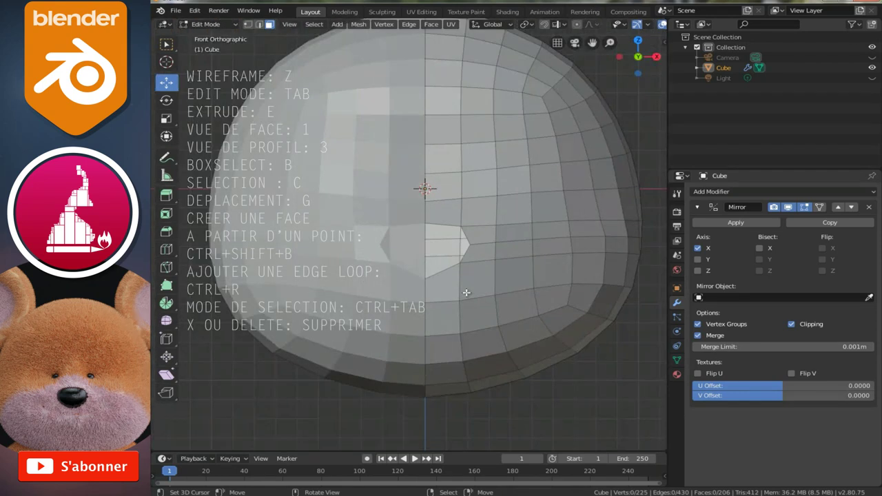
scroll(466, 292, "down", 2)
scroll(512, 291, "up", 4)
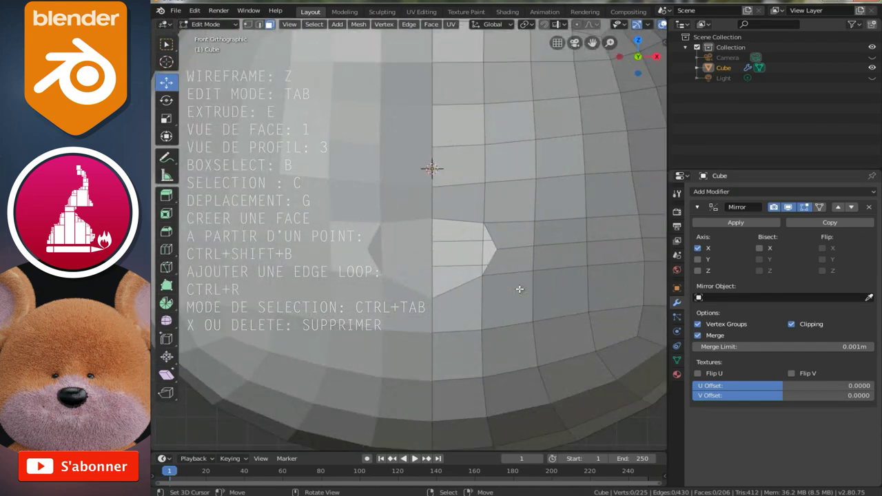
scroll(519, 289, "up", 1)
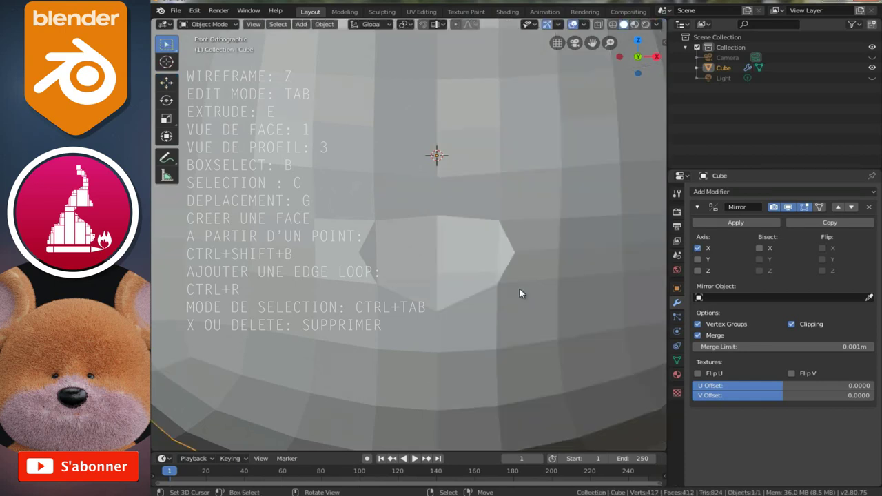
key("Tab")
scroll(520, 293, "up", 1)
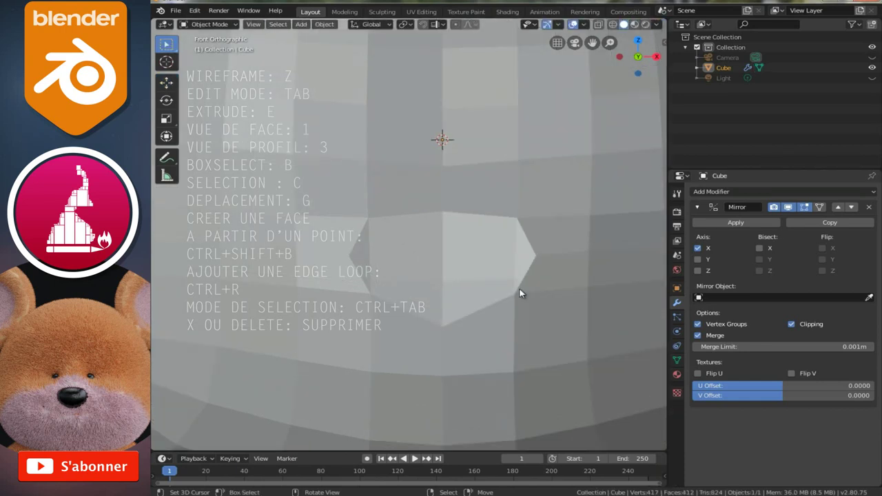
key("Tab")
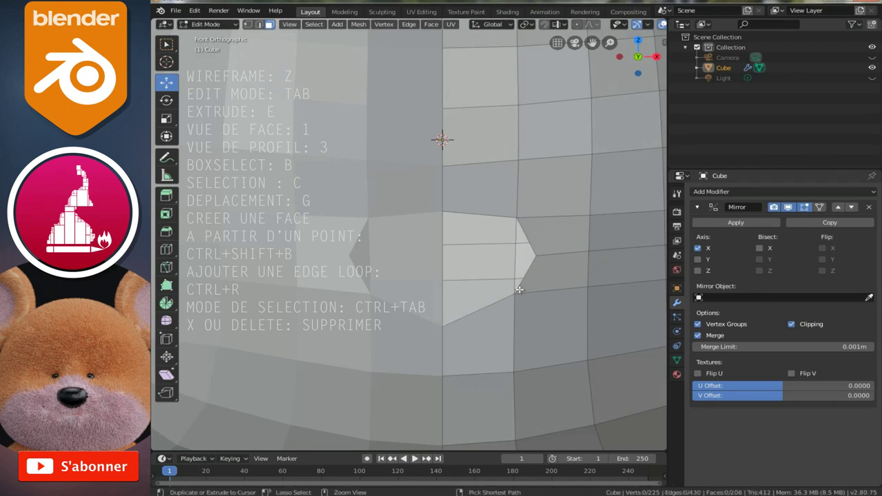
left_click(520, 291)
scroll(486, 265, "down", 2)
mouse_move(495, 265)
middle_mouse_down()
mouse_move(439, 276)
mouse_move(497, 272)
middle_mouse_up()
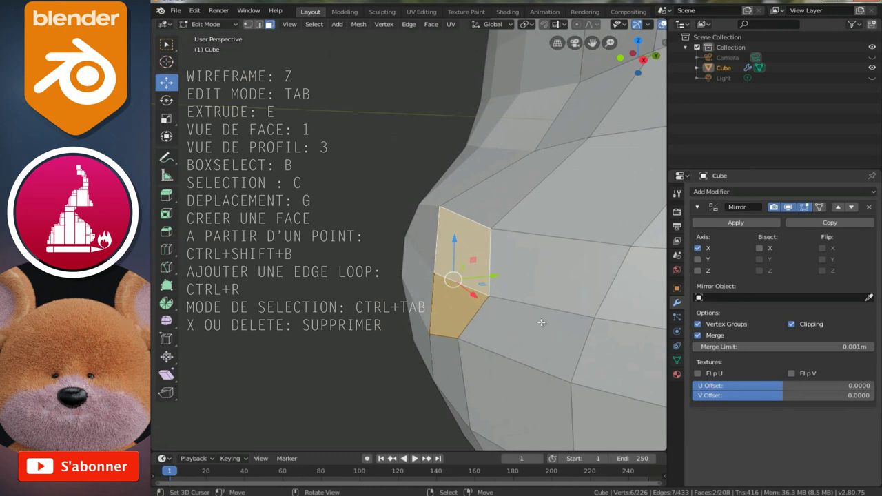
Extrude the two nose faces three times, shrinking them after the second and third extrusions
key("e")
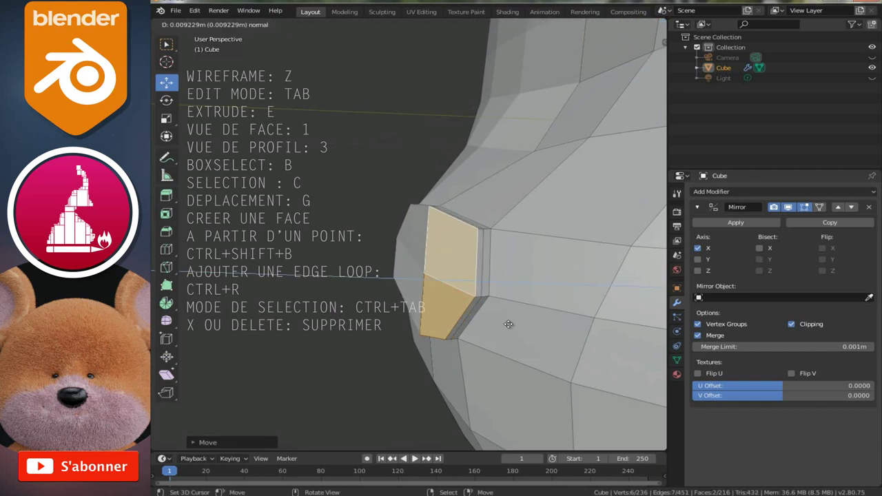
left_click(489, 279)
key("e")
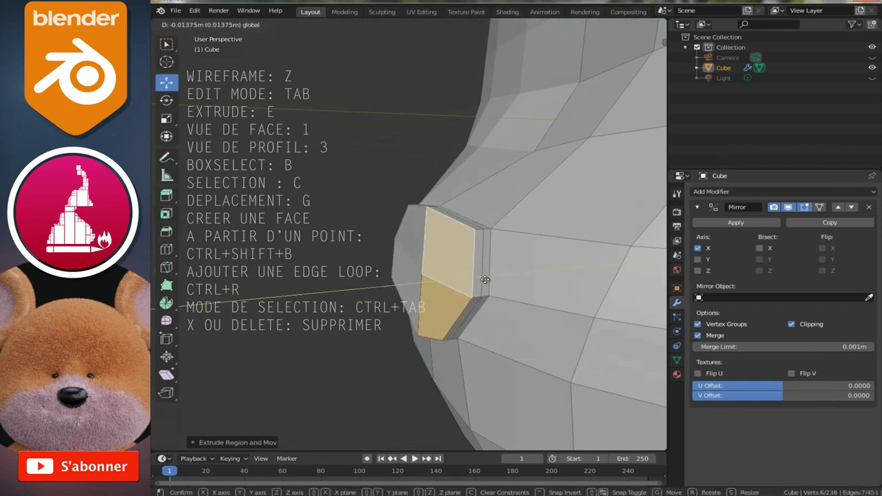
left_click(486, 279)
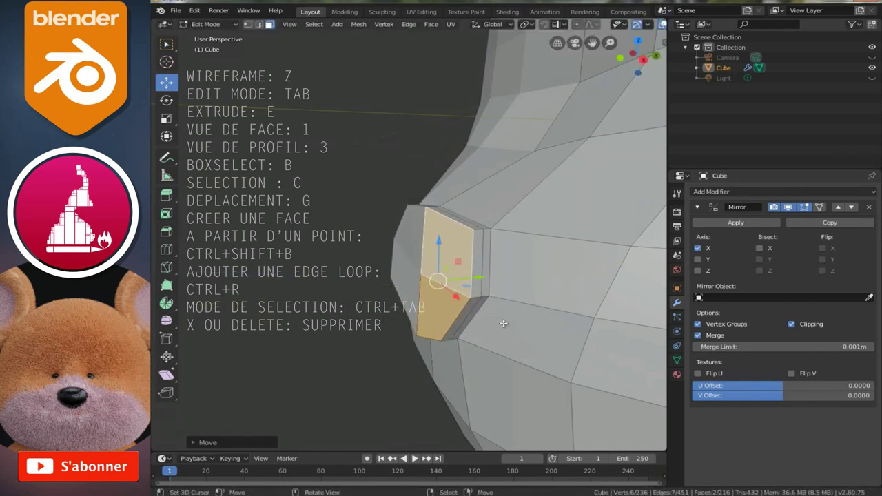
key("s")
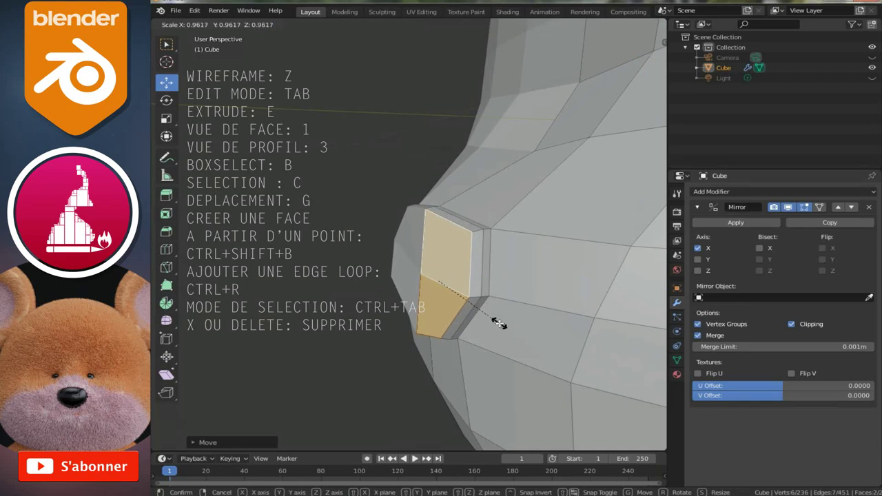
left_click(500, 323)
key("e")
left_click(478, 278)
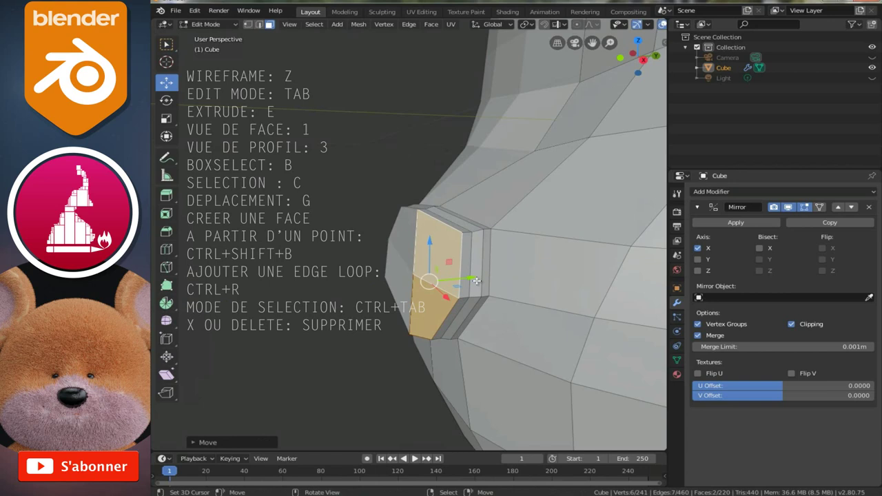
key("s")
left_click(491, 314)
Add an in-place extrusion for the nose tip, shrink it and shift it along Y
mouse_move(488, 311)
middle_mouse_down()
mouse_move(469, 319)
mouse_move(459, 307)
mouse_move(512, 347)
middle_mouse_up()
key("e")
right_click(497, 326)
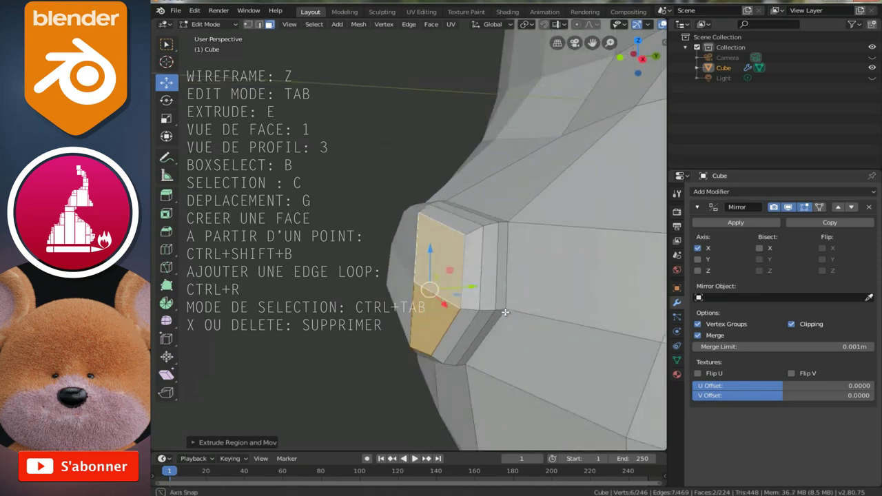
key("s")
left_click(506, 341)
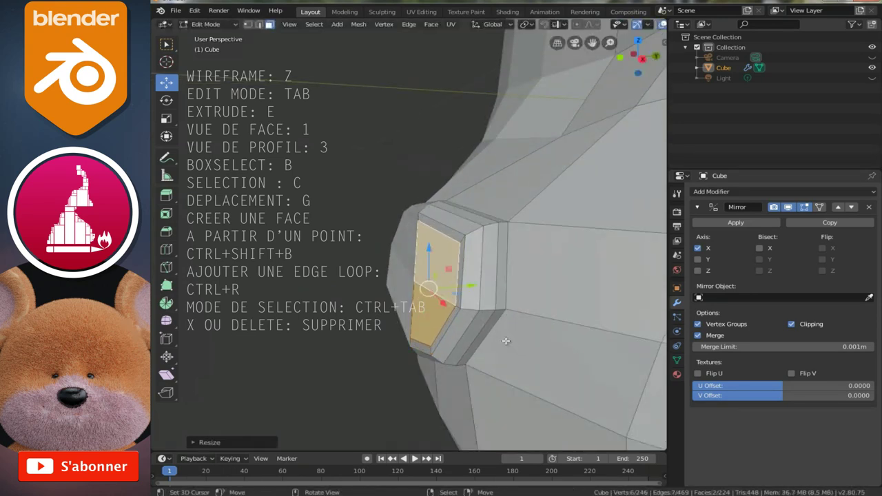
key("g")
key("y")
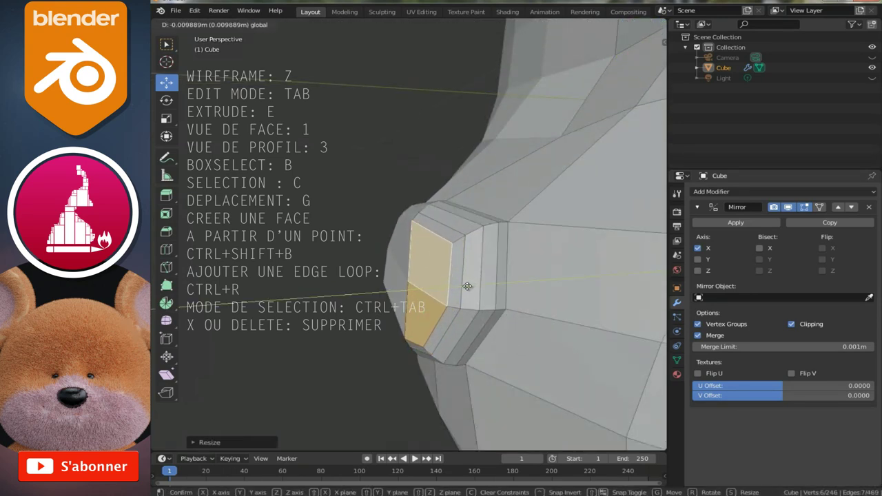
left_click(466, 286)
middle_click_drag(467, 286, 486, 292)
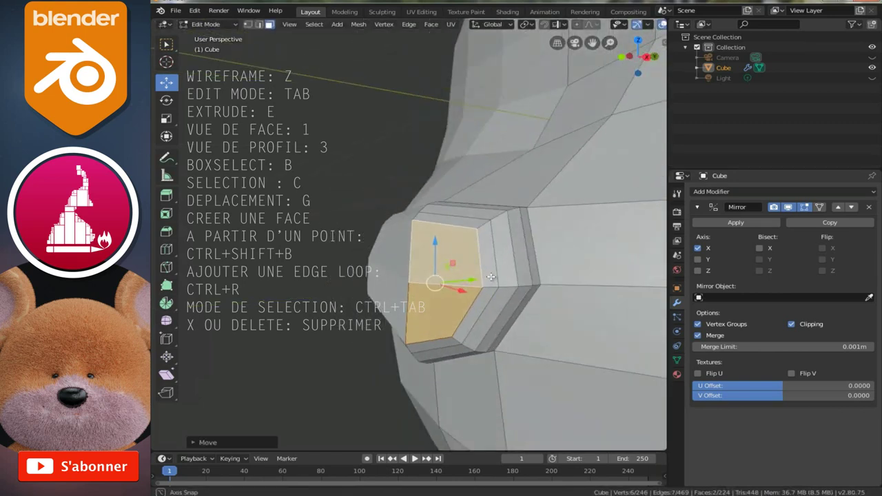
scroll(486, 293, "down", 5)
Preview the head, then reposition a single nose vertex in vertex select mode
key("Tab")
mouse_move(522, 241)
middle_mouse_down()
mouse_move(514, 220)
mouse_move(477, 270)
middle_mouse_up()
key("Tab")
scroll(478, 271, "up", 2)
key("ctrl+Tab")
left_click(401, 255)
left_click(414, 281)
middle_click_drag(413, 281, 437, 276)
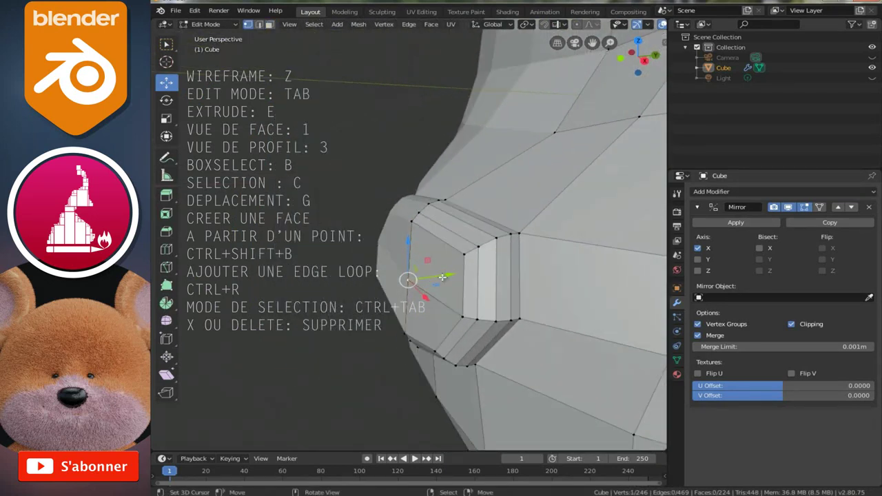
key("g")
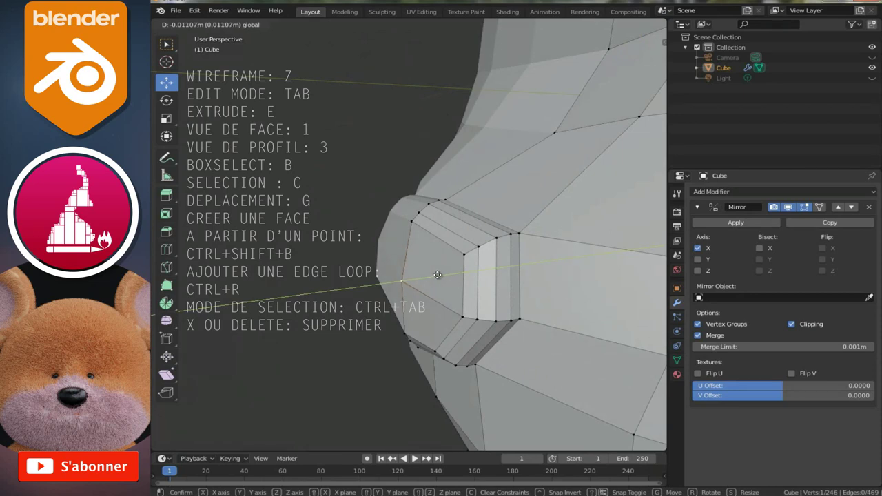
left_click(437, 275)
Select the edge loop running along the nose and orbit to inspect it
mouse_move(437, 275)
middle_mouse_down()
mouse_move(534, 241)
mouse_move(529, 270)
middle_mouse_up()
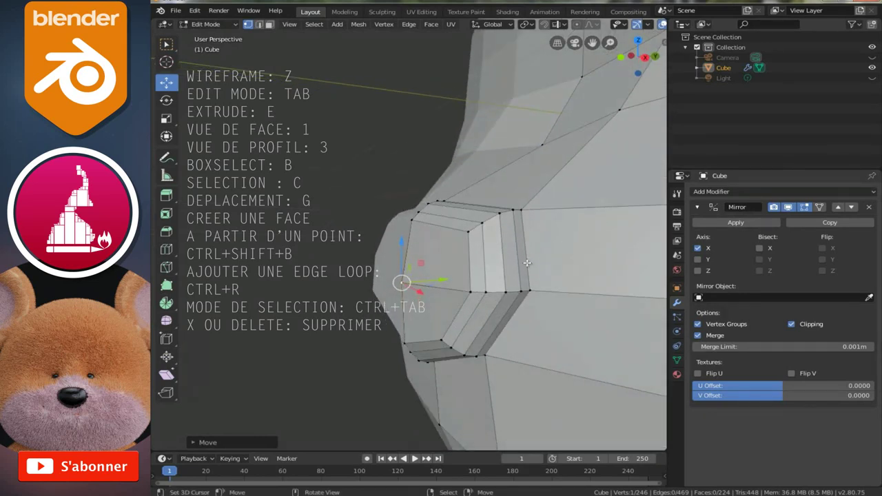
left_click(524, 265, "alt")
mouse_move(529, 261)
middle_mouse_down()
mouse_move(517, 304)
mouse_move(565, 196)
mouse_move(548, 263)
mouse_move(562, 255)
mouse_move(545, 299)
middle_mouse_up()
mouse_move(517, 191)
middle_mouse_down()
mouse_move(461, 224)
mouse_move(466, 242)
middle_mouse_up()
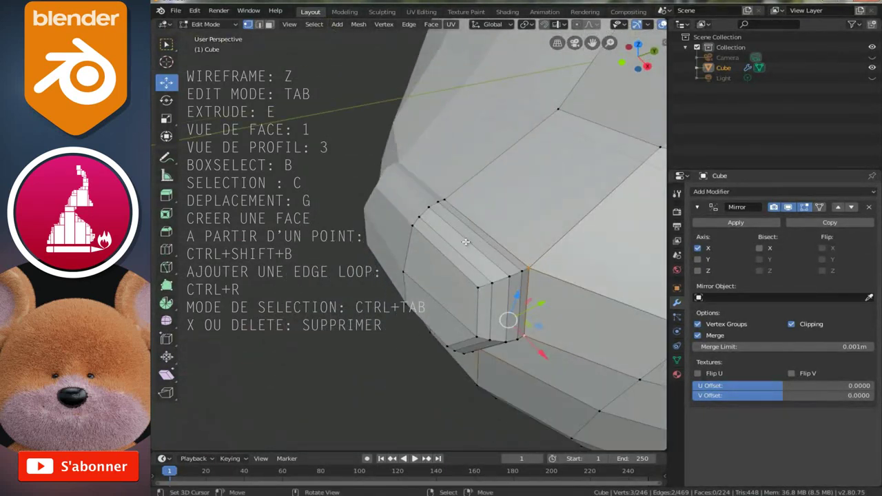
mouse_move(452, 197)
middle_mouse_down()
mouse_move(431, 375)
mouse_move(524, 299)
middle_mouse_up()
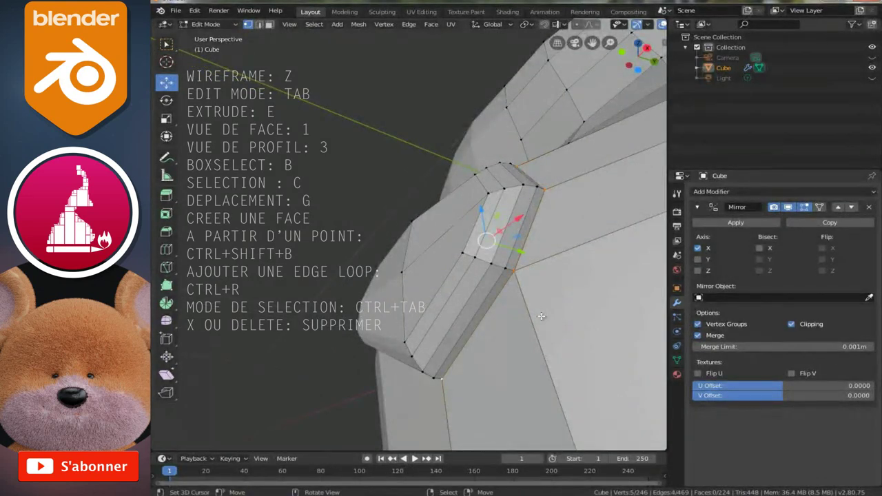
Select the whole linked nose piece and separate it By Loose Parts into its own object
key("g")
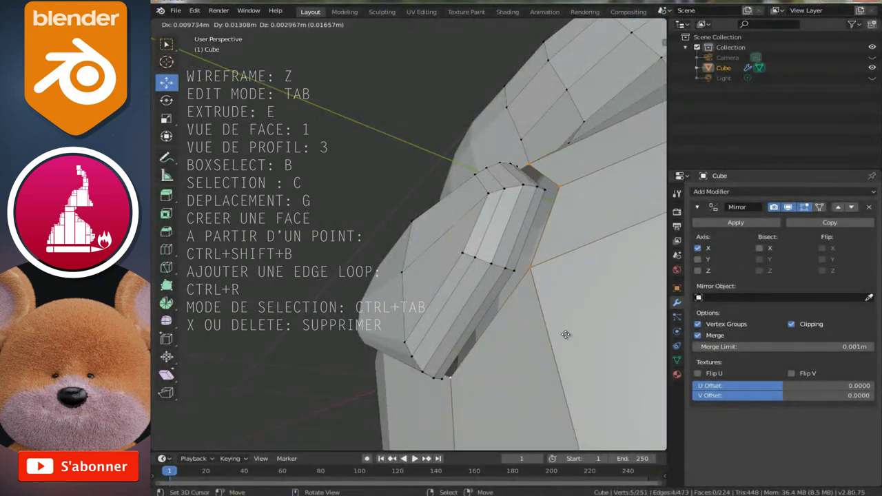
left_click(487, 277)
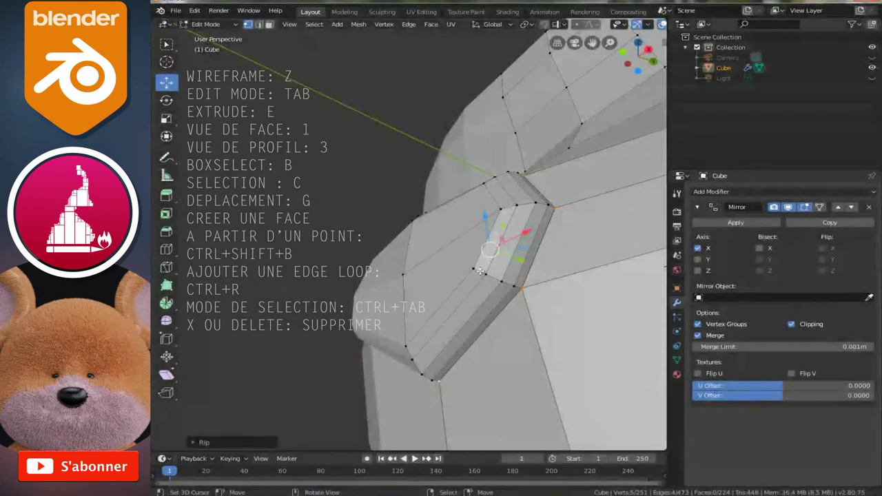
right_click(474, 268, "shift")
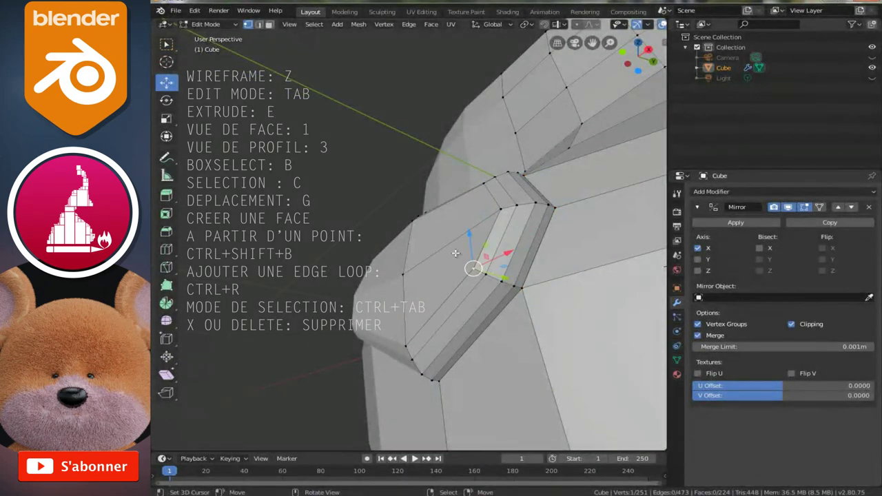
key("ctrl+l")
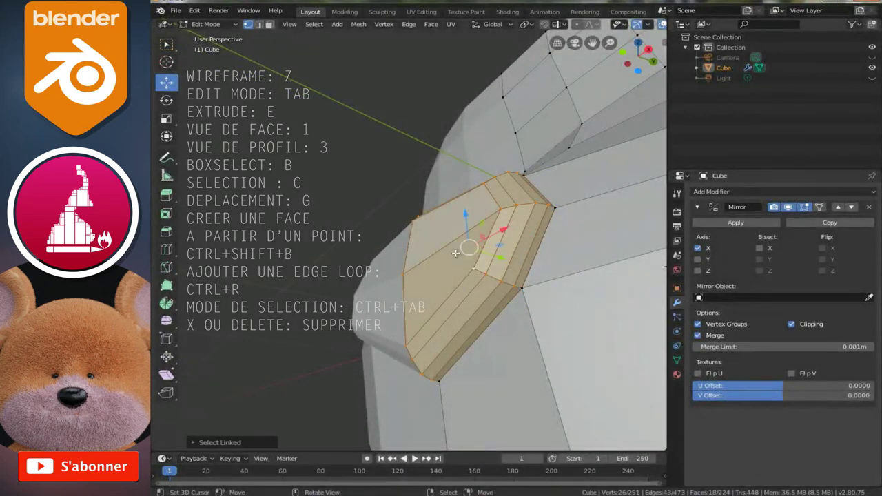
key("p")
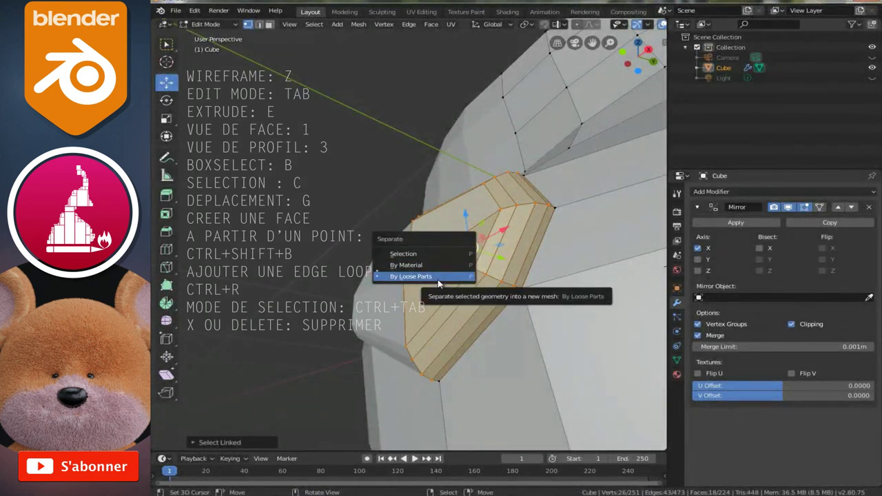
left_click(438, 276)
scroll(469, 269, "down", 3)
key("Tab")
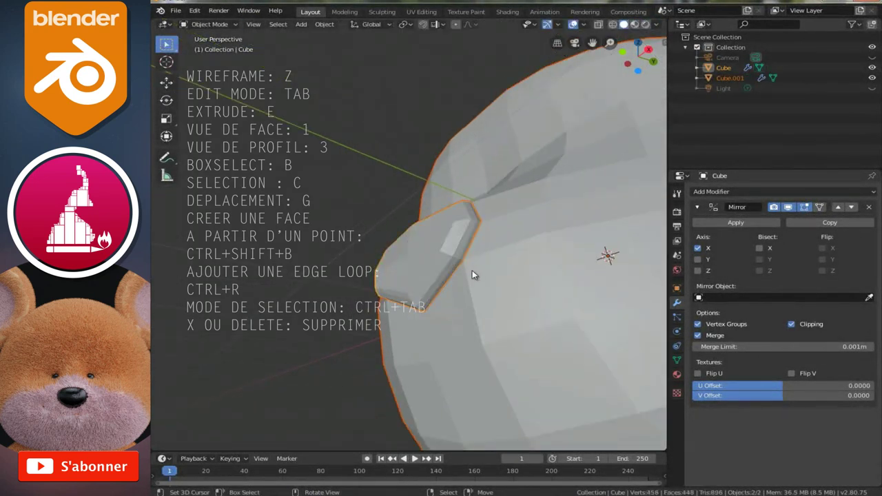
Inspect the separate nose and head, then reselect head Cube.001 zoomed in front view
scroll(473, 270, "down", 2)
left_click(462, 256)
mouse_move(460, 247)
middle_mouse_down()
mouse_move(431, 245)
mouse_move(558, 273)
mouse_move(541, 252)
mouse_move(494, 250)
middle_mouse_up()
left_click(431, 245)
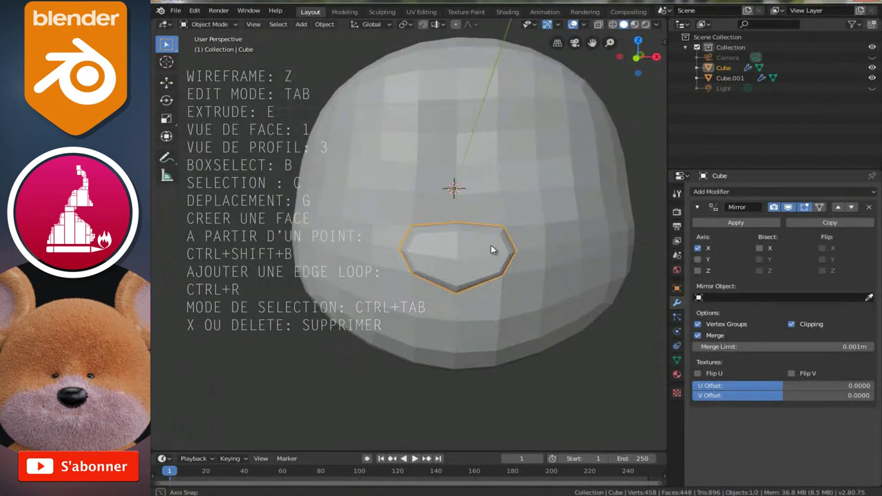
mouse_move(583, 264)
middle_mouse_down()
mouse_move(463, 258)
mouse_move(565, 238)
middle_mouse_up()
left_click(463, 259)
scroll(425, 245, "up", 2)
scroll(566, 239, "down", 3)
mouse_move(443, 229)
middle_mouse_down()
mouse_move(543, 219)
mouse_move(560, 242)
middle_mouse_up()
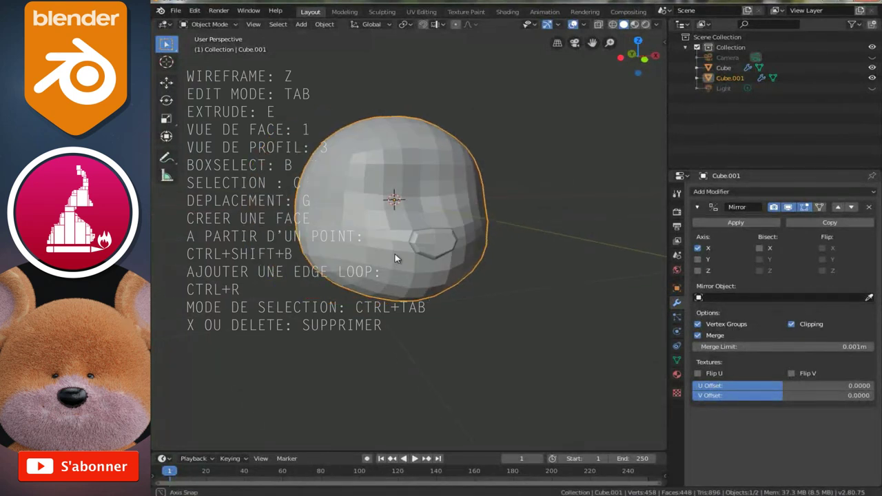
scroll(451, 253, "up", 2)
key("KP_1")
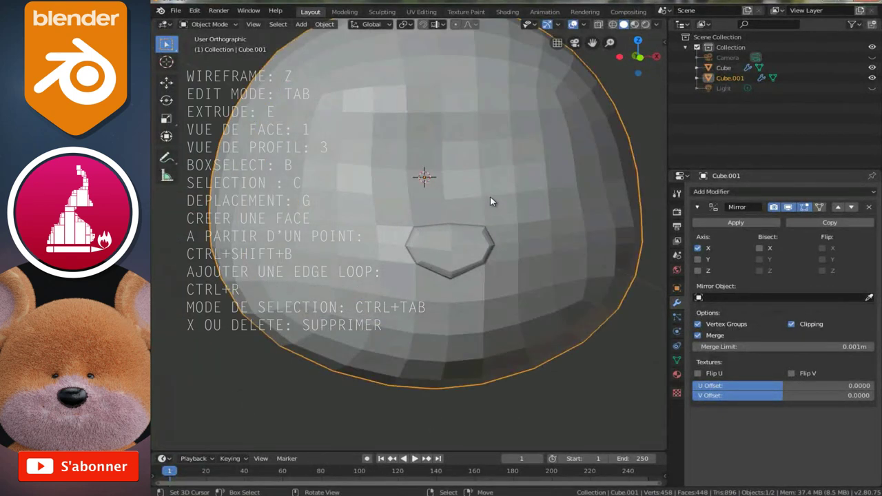
scroll(490, 200, "up", 2)
scroll(485, 228, "up", 3)
Enter Edit Mode on the head and soft-move vertices beside the nose with proportional falloff
key("Tab")
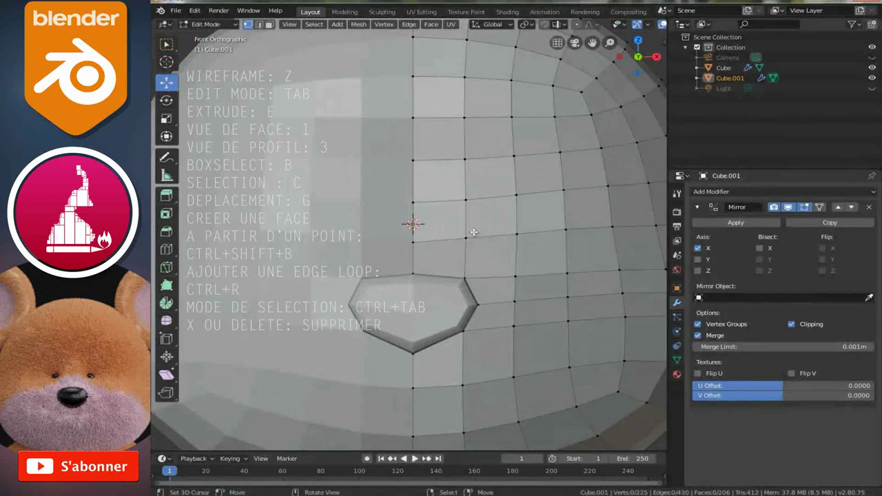
scroll(482, 234, "down", 2)
scroll(484, 235, "up", 3)
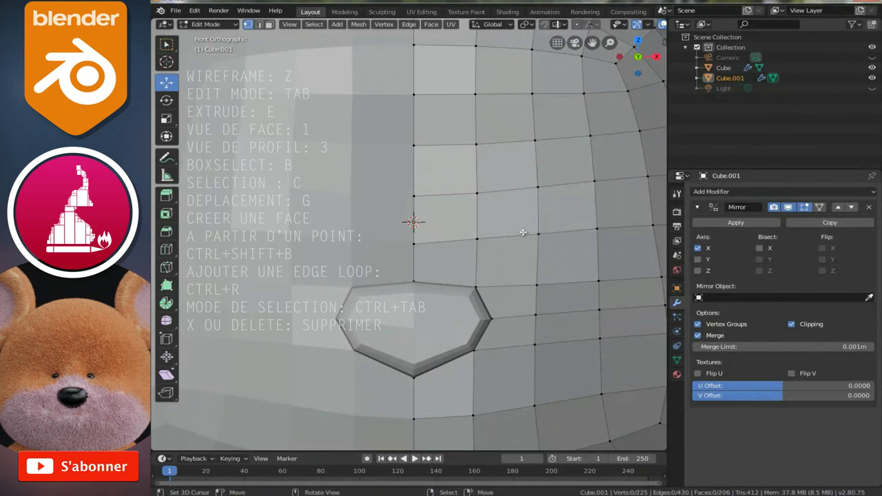
scroll(540, 245, "up", 1)
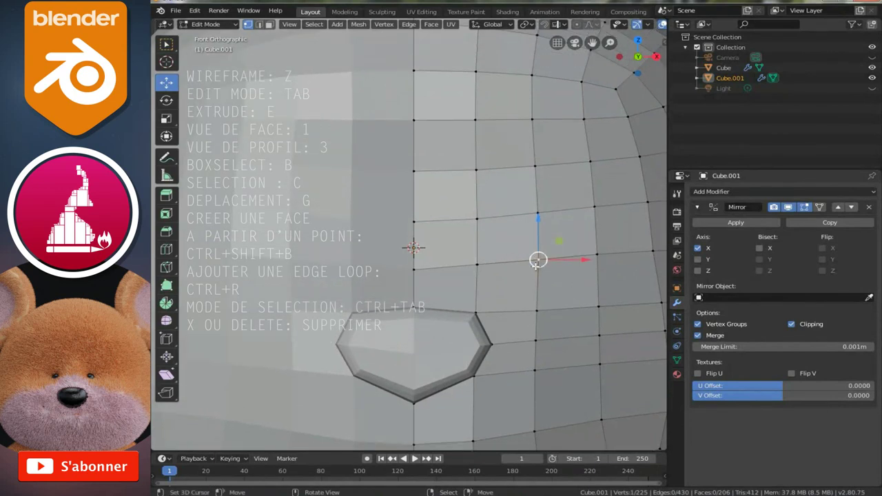
scroll(536, 268, "up", 1)
scroll(538, 269, "down", 1, "ctrl")
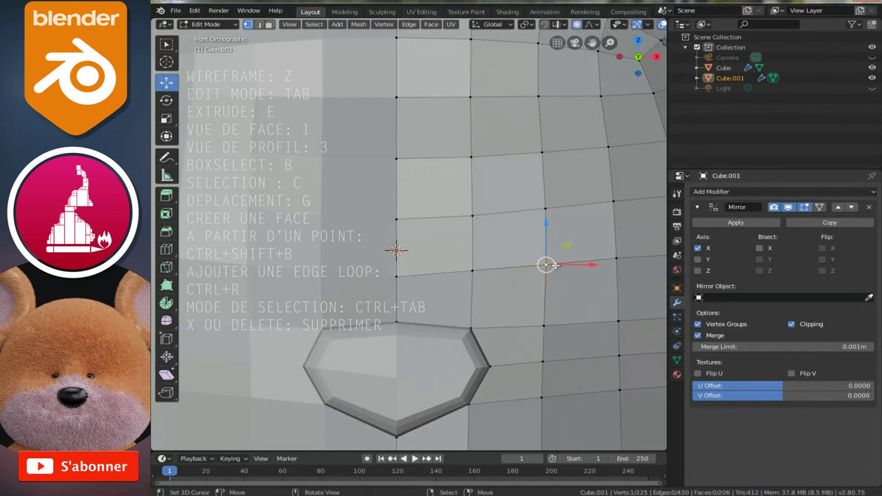
key("g")
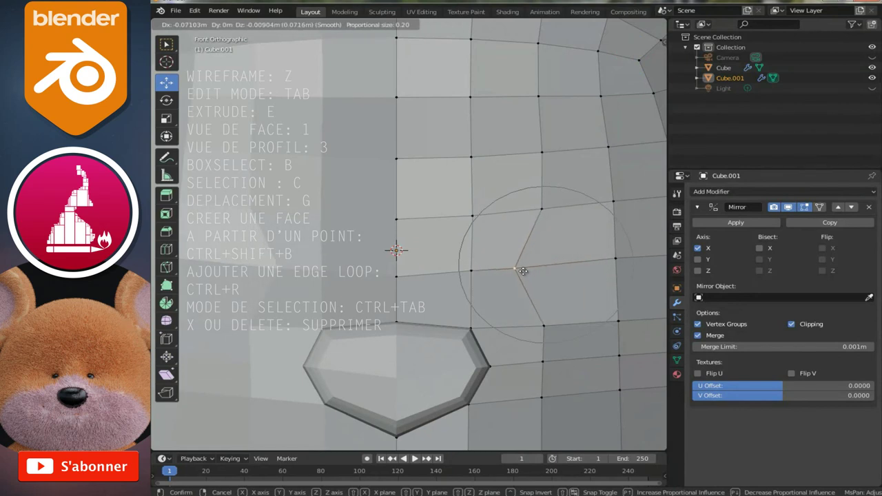
scroll(510, 270, "down", 2)
scroll(504, 271, "down", 1)
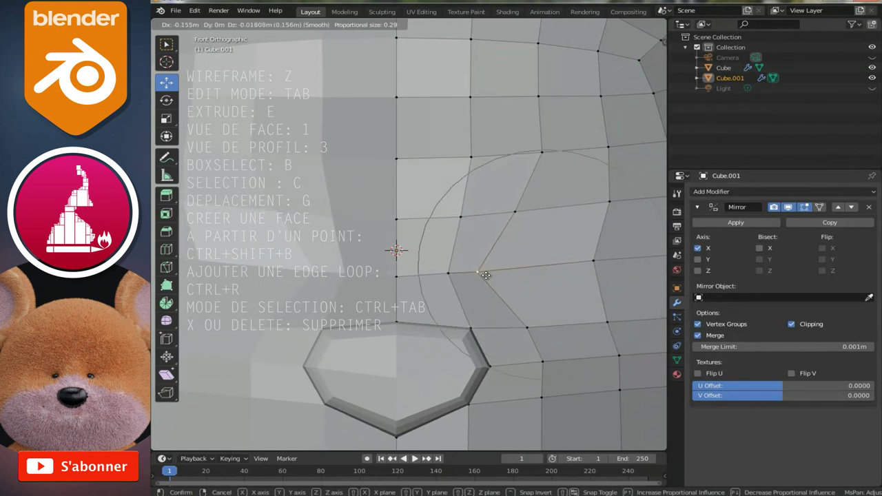
scroll(483, 272, "down", 1)
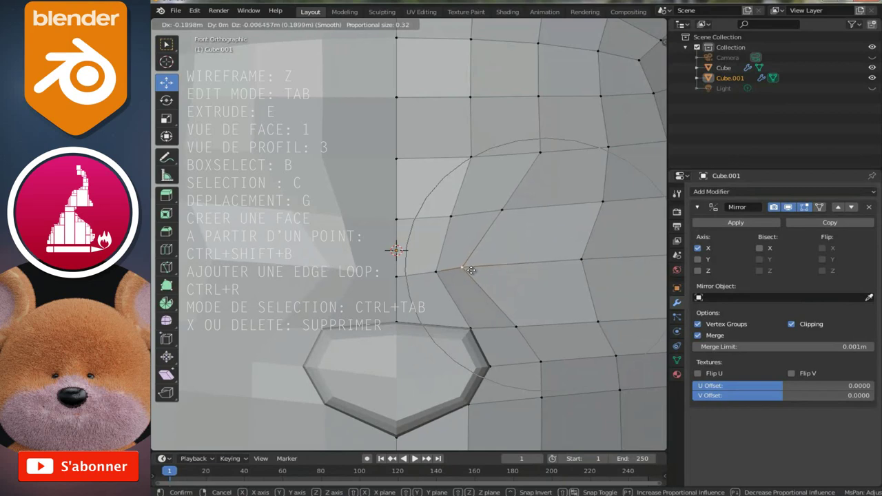
left_click(470, 270)
scroll(470, 270, "down", 5)
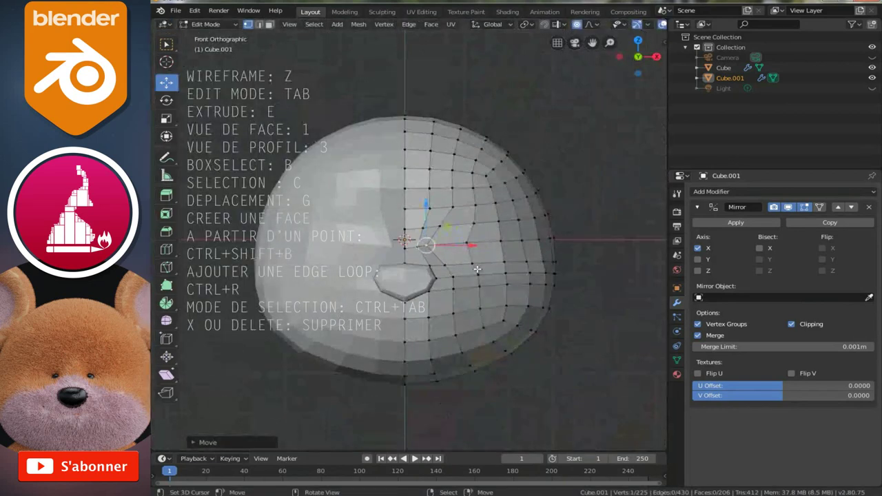
scroll(477, 269, "up", 5)
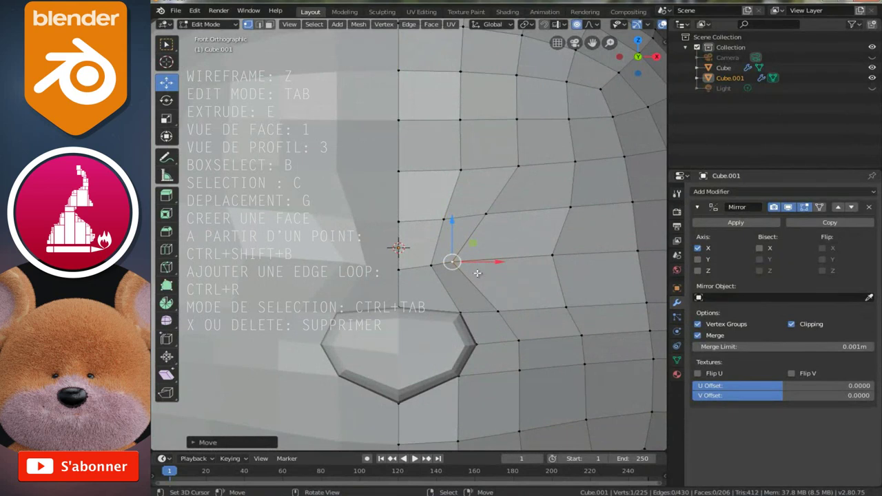
scroll(522, 268, "up", 1)
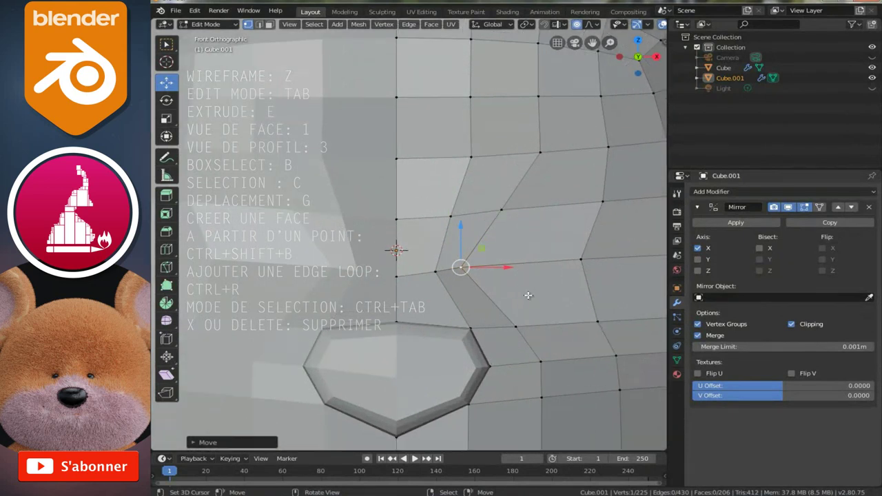
key("g")
left_click(522, 295)
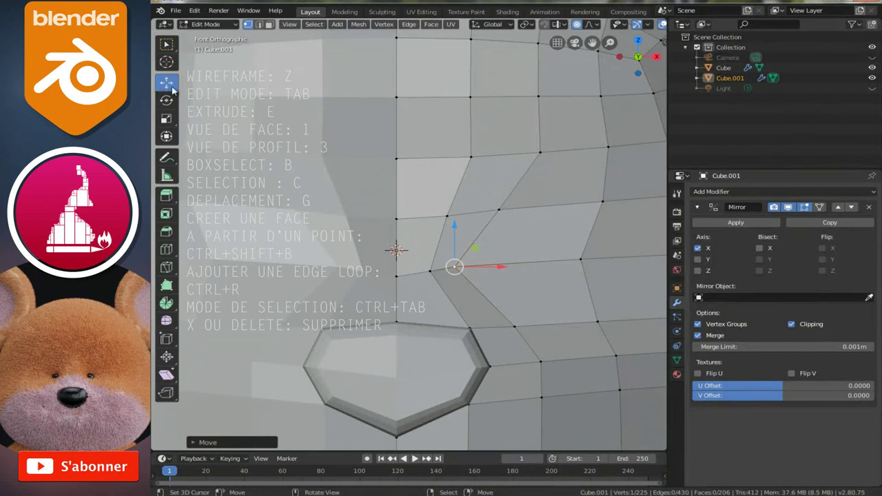
Make further small proportional moves of nose vertices, including a sideways slide along X
scroll(428, 276, "up", 1)
key("g")
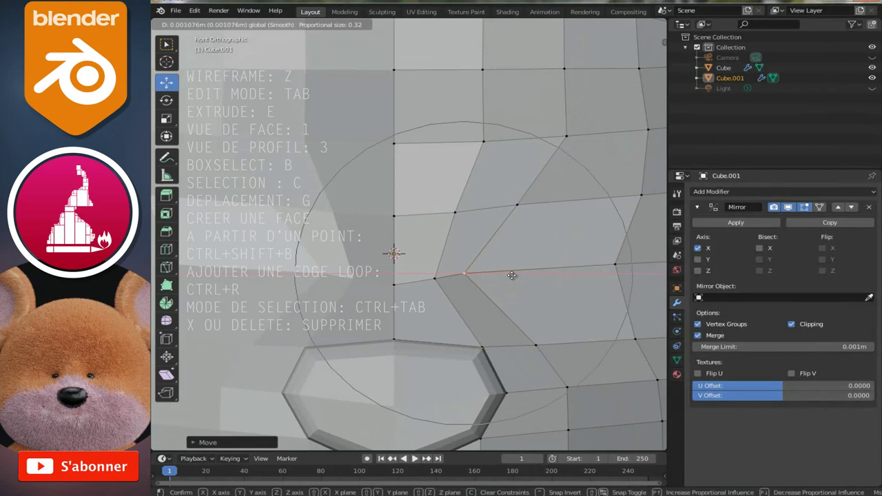
left_click(512, 276)
key("g")
left_click(512, 274)
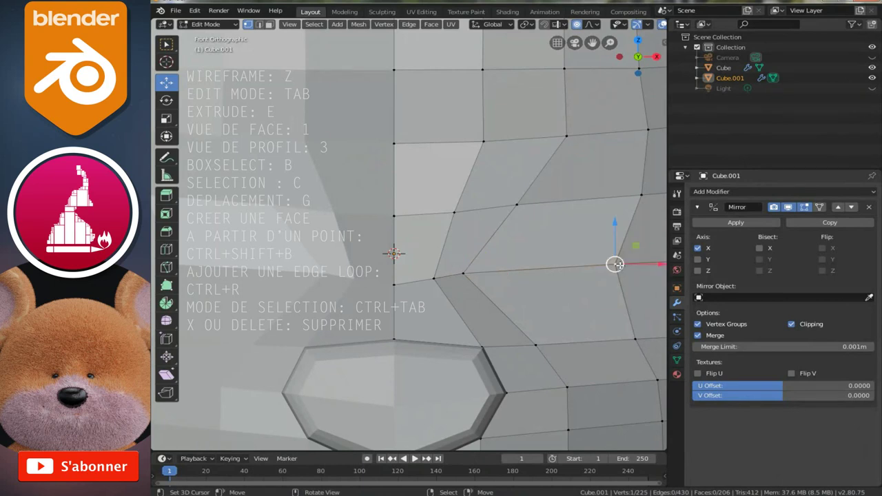
scroll(611, 264, "down", 2)
key("g")
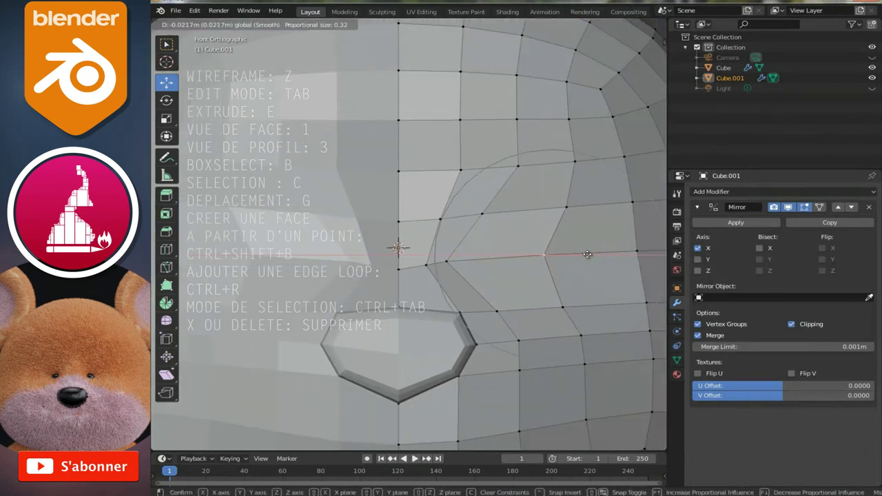
left_click(589, 255)
left_click_drag(596, 255, 591, 255)
scroll(531, 249, "down", 3)
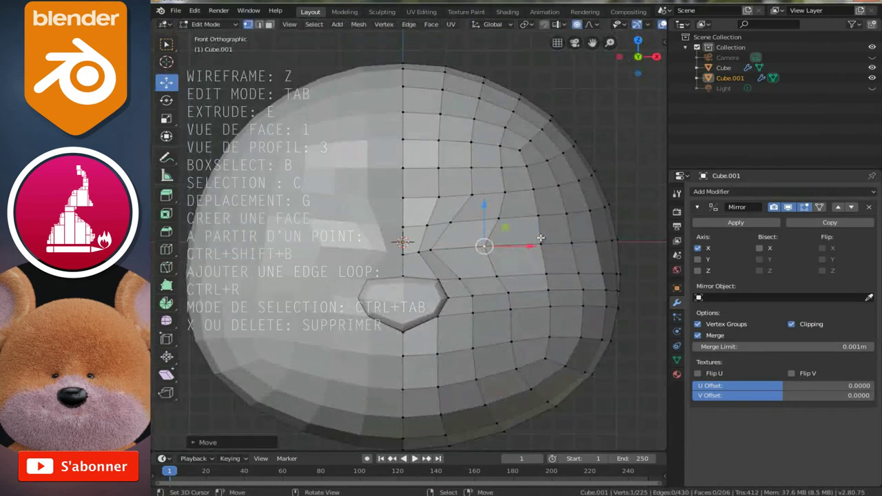
scroll(504, 266, "up", 7)
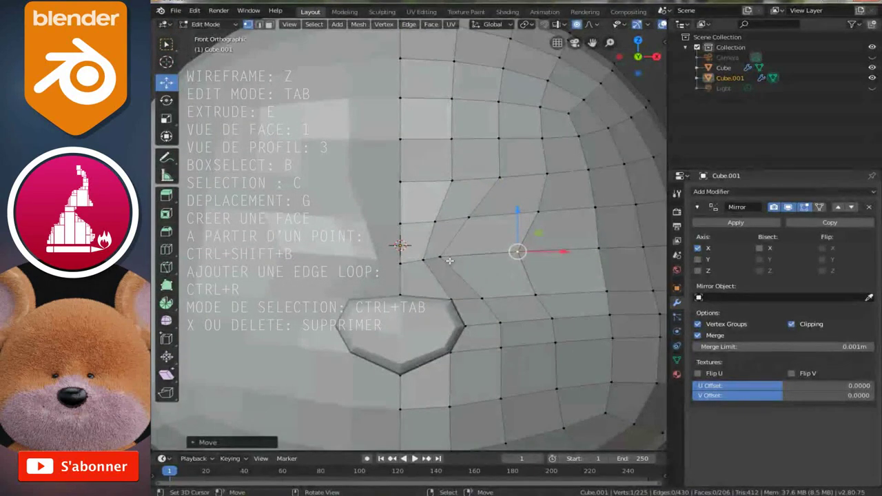
key("g")
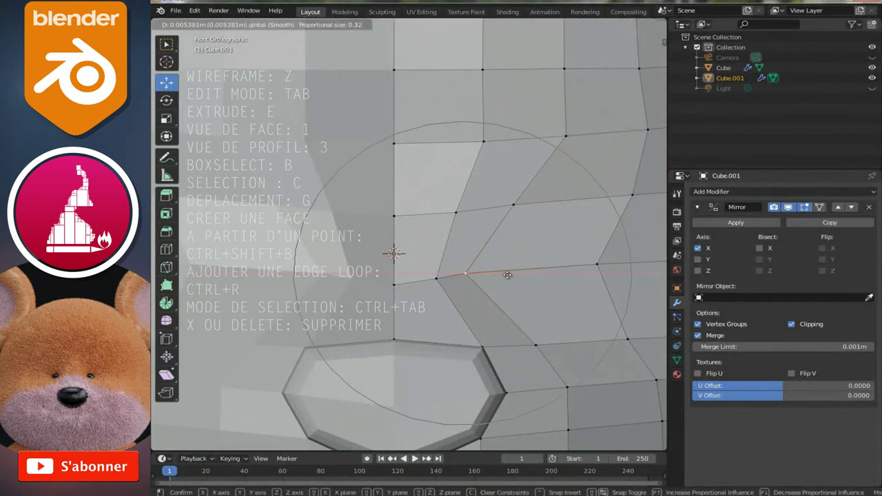
left_click(508, 275)
Reposition vertices above the nose and near the nose bridge
left_click(597, 264)
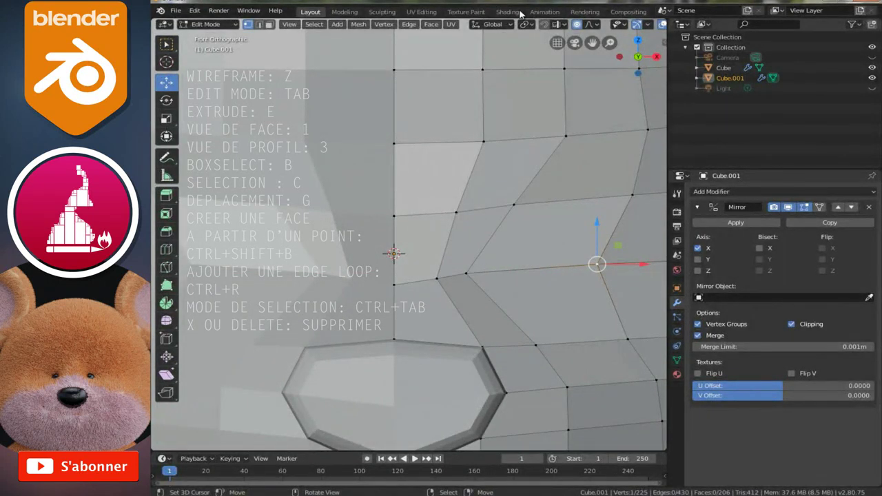
left_click(465, 273)
left_click_drag(510, 272, 541, 230)
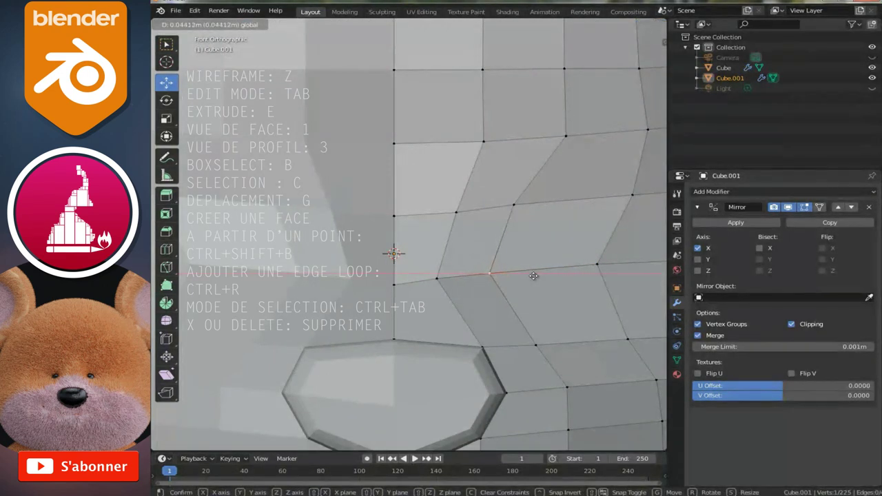
left_click(439, 273)
key("g")
left_click(471, 279)
Shift the upper cheek vertex and the vertex right of the nose along X
left_click(515, 205)
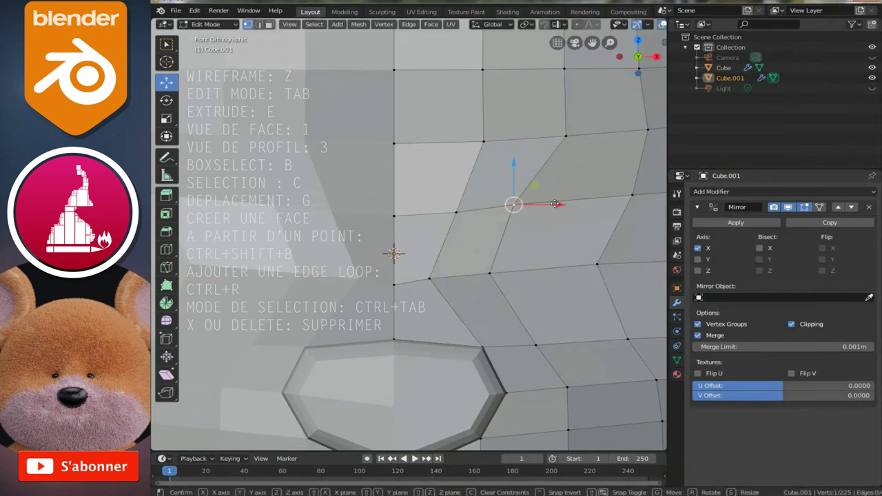
key("g")
key("x")
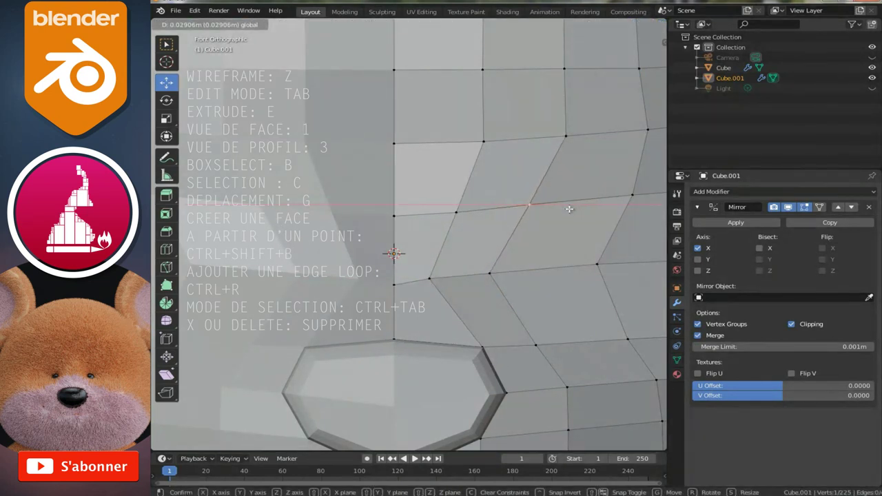
left_click(572, 209)
left_click(597, 264)
key("g")
key("x")
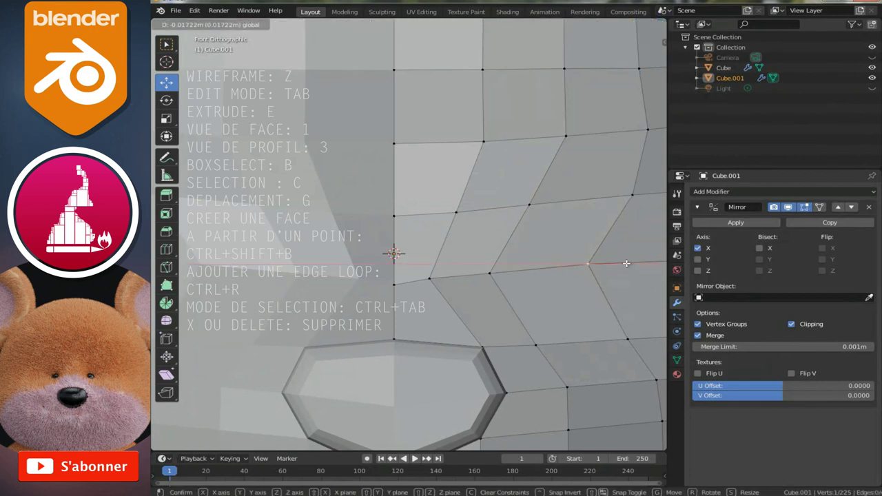
left_click(627, 263)
scroll(552, 266, "down", 6)
scroll(495, 272, "up", 4)
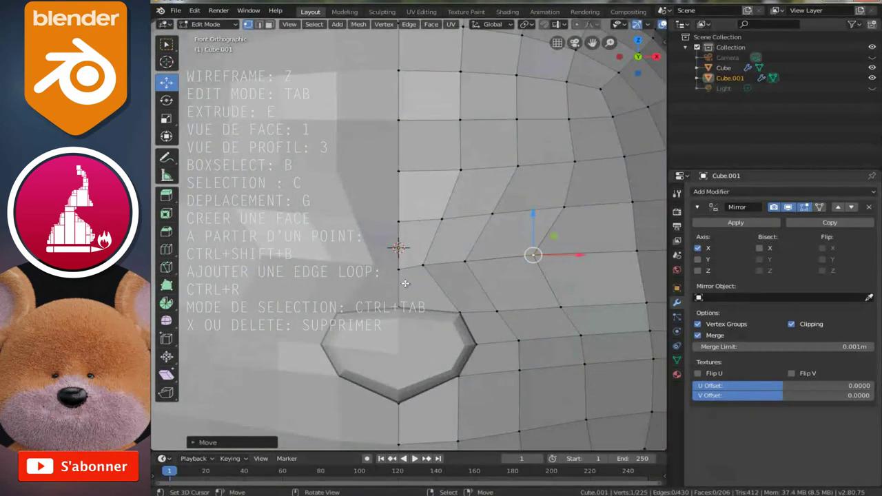
scroll(405, 283, "down", 3)
middle_click_drag(405, 284, 470, 273)
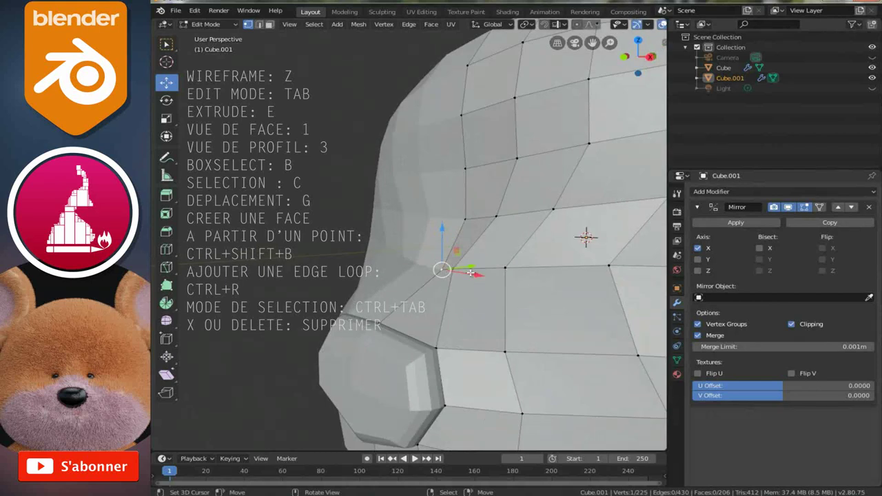
Slide vertices beside the nose along Y and X to reshape the side of the face
key("g")
key("y")
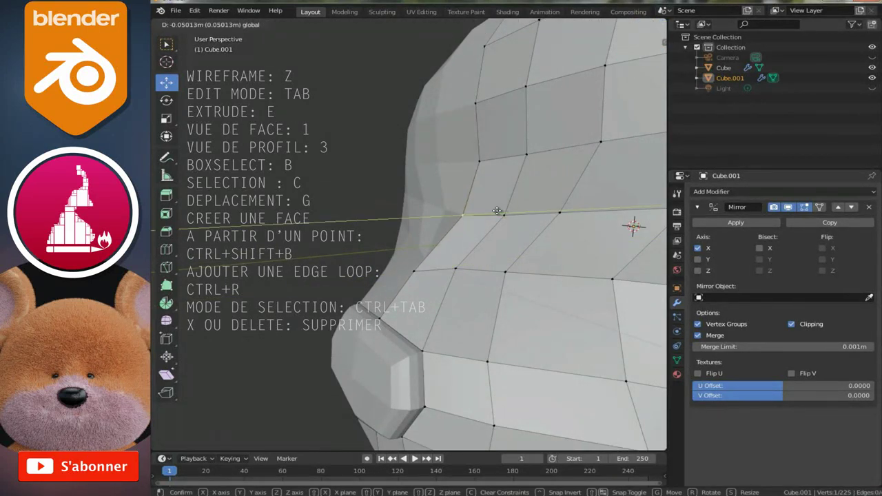
left_click(497, 210)
middle_click_drag(499, 200, 506, 185)
left_click_drag(536, 153, 520, 159)
left_click(456, 268)
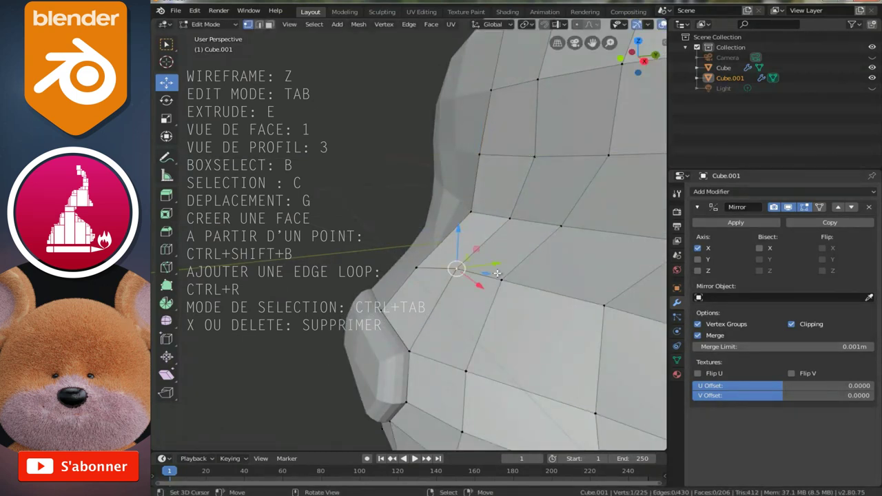
left_click_drag(495, 265, 490, 265)
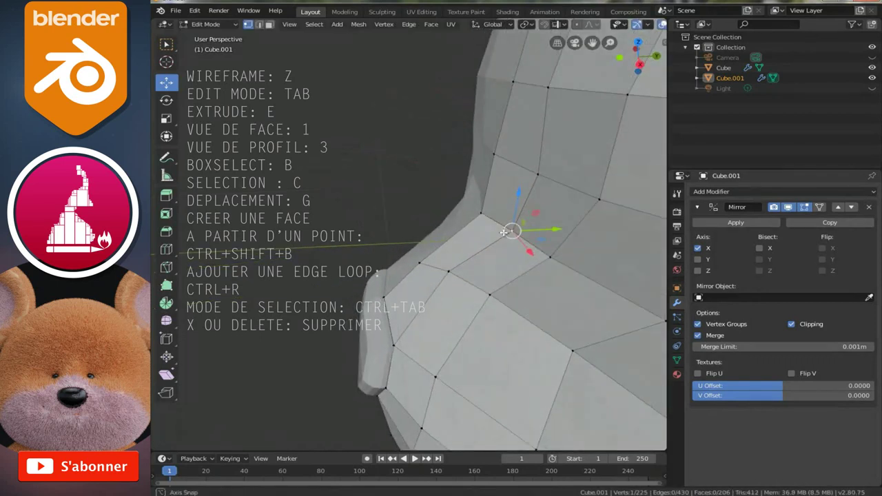
middle_click_drag(505, 219, 551, 257)
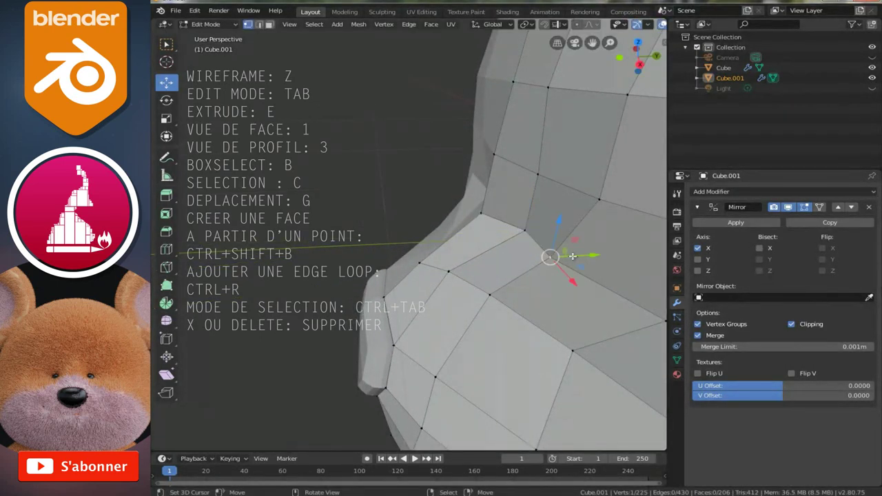
left_click_drag(551, 257, 587, 256)
mouse_move(586, 256)
middle_mouse_down()
mouse_move(635, 243)
mouse_move(495, 229)
mouse_move(388, 291)
middle_mouse_up()
scroll(586, 238, "down", 5)
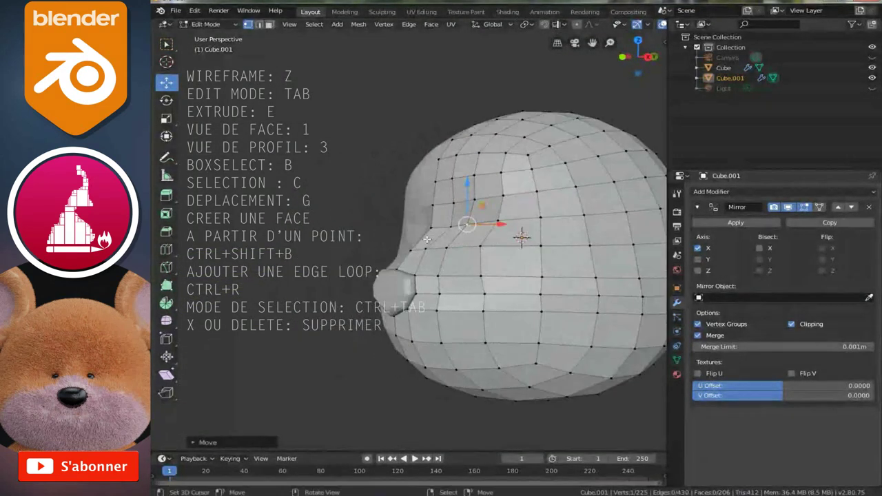
scroll(388, 291, "up", 5)
left_click_drag(388, 255, 417, 251)
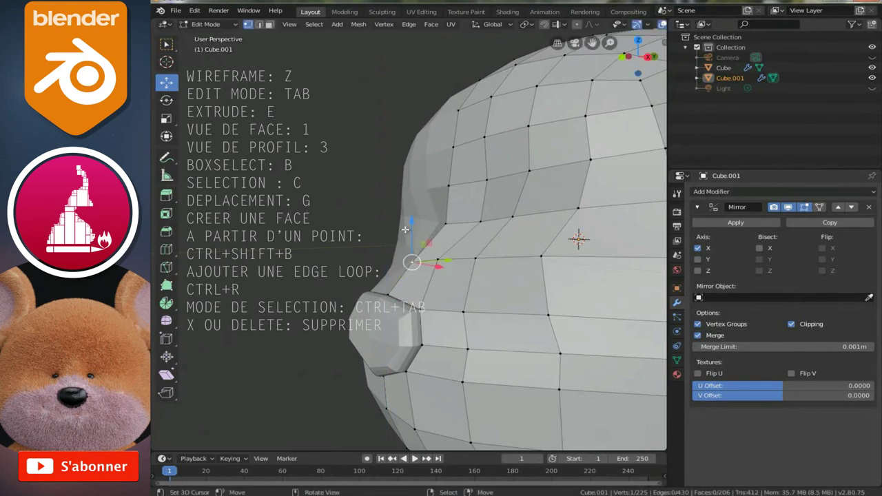
Raise a nose-bridge vertex along Z, snap to front view and return to Object Mode
left_click(446, 223)
key("g")
key("z")
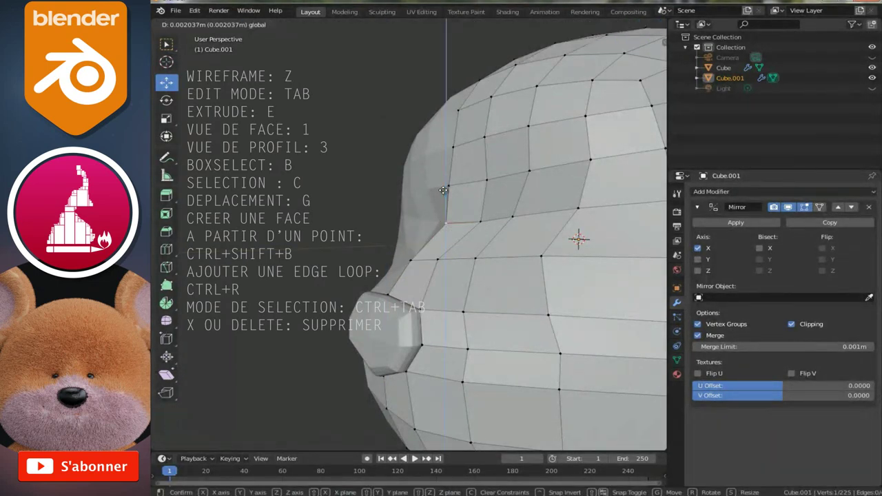
left_click(444, 188)
mouse_move(444, 188)
middle_mouse_down()
mouse_move(483, 217)
mouse_move(434, 241)
mouse_move(501, 217)
mouse_move(450, 223)
mouse_move(549, 274)
middle_mouse_up()
key("KP_1")
key("Tab")
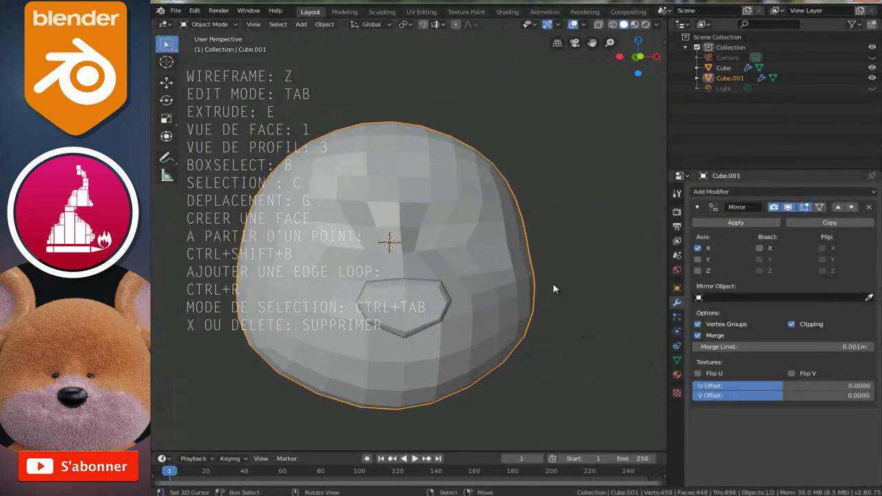
Add a Subdivision Surface modifier at viewport level 2 to Cube.001 and shade it smooth
left_click(714, 191)
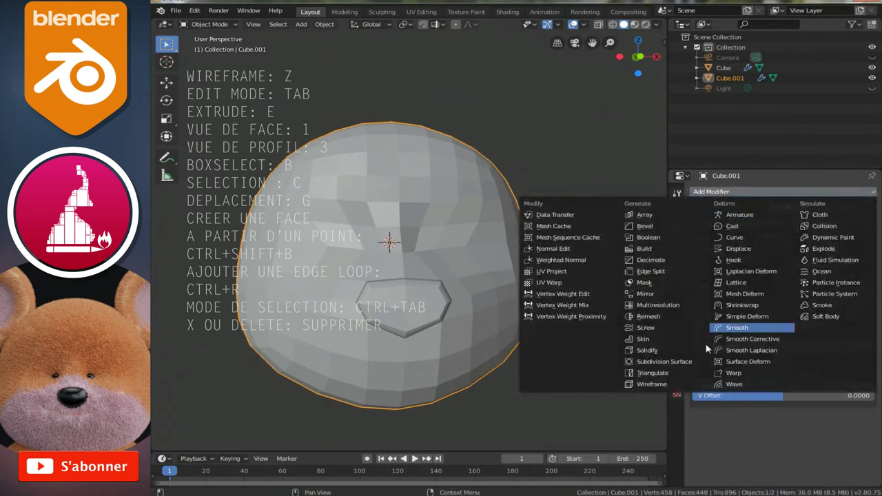
left_click(663, 362)
scroll(758, 345, "down", 2)
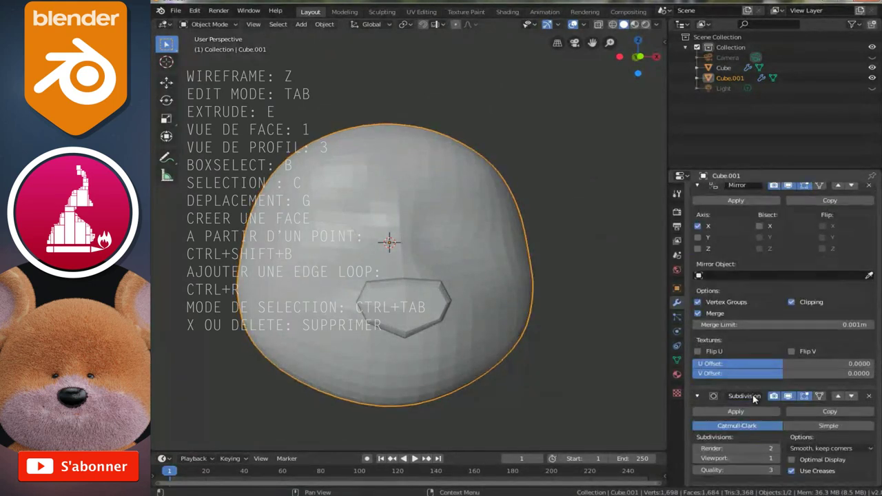
left_click(778, 458)
middle_click_drag(445, 264, 367, 259)
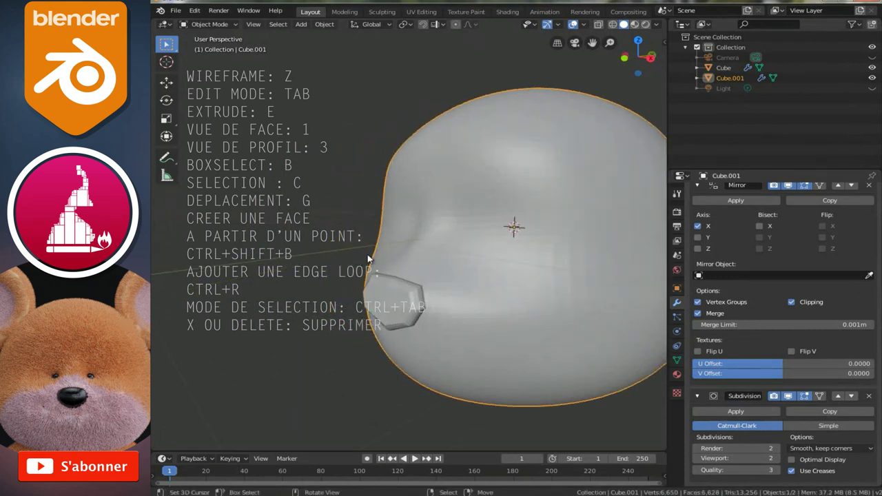
right_click(485, 298)
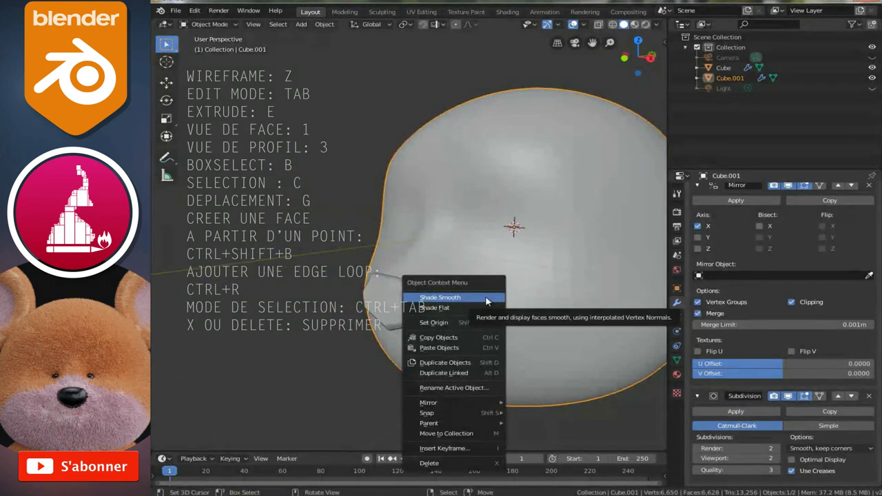
Return to Edit Mode, collapse the Mirror modifier and enable Subdivision's On Cage display
key("1")
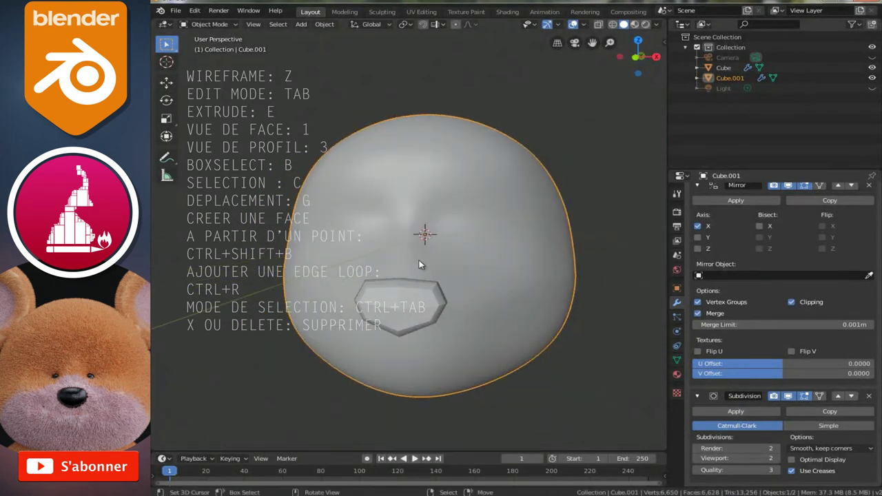
key("Tab")
middle_click_drag(491, 229, 421, 245)
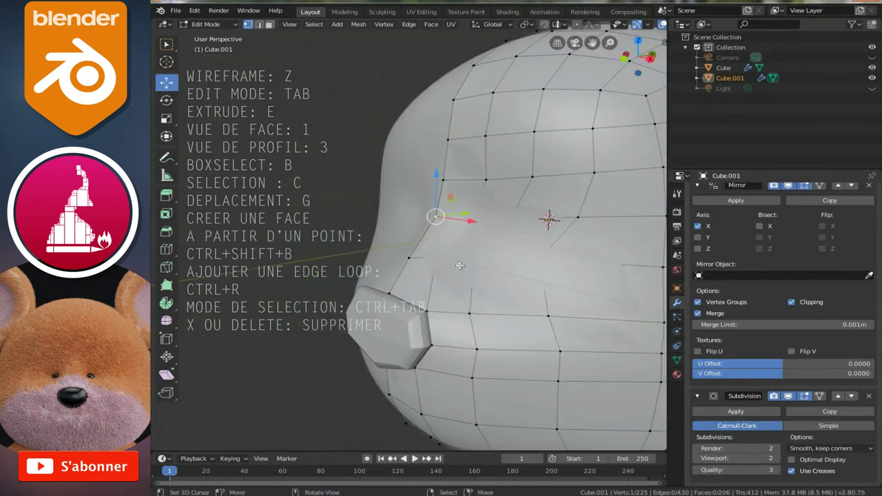
middle_click_drag(460, 265, 496, 269)
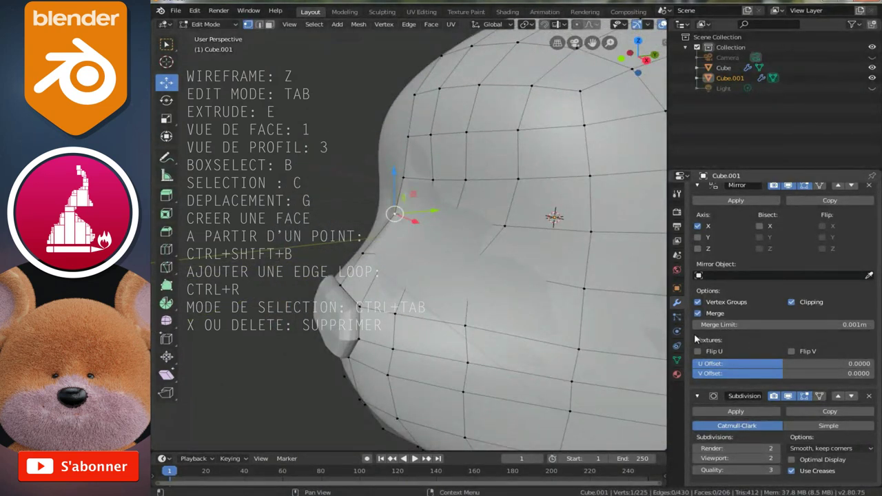
scroll(700, 242, "up", 1)
left_click(698, 207)
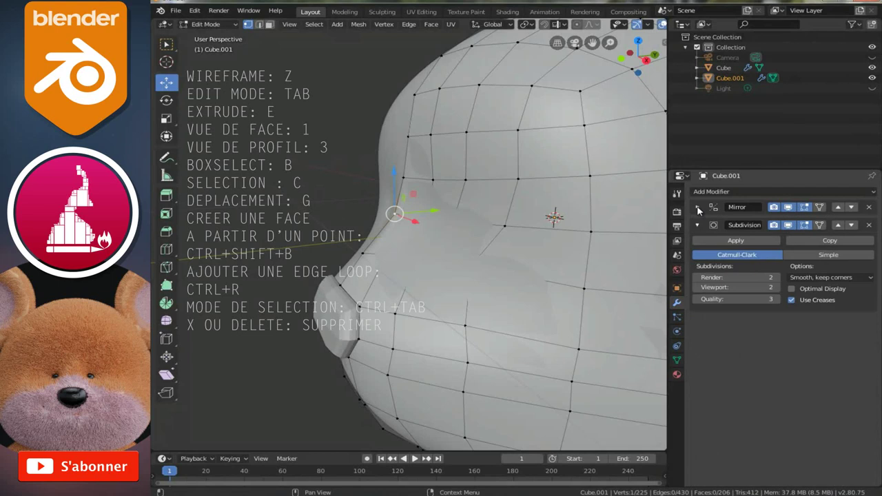
left_click(821, 226)
In front orthographic view, lower a vertex beside the nose bridge in two moves
mouse_move(607, 238)
middle_mouse_down()
mouse_move(476, 238)
mouse_move(399, 256)
middle_mouse_up()
scroll(388, 261, "up", 2)
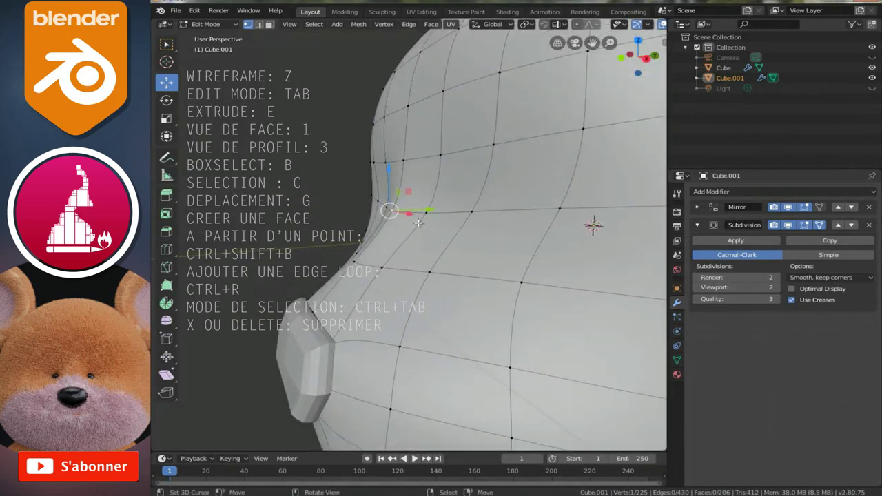
scroll(418, 223, "down", 3)
middle_click_drag(418, 223, 507, 224)
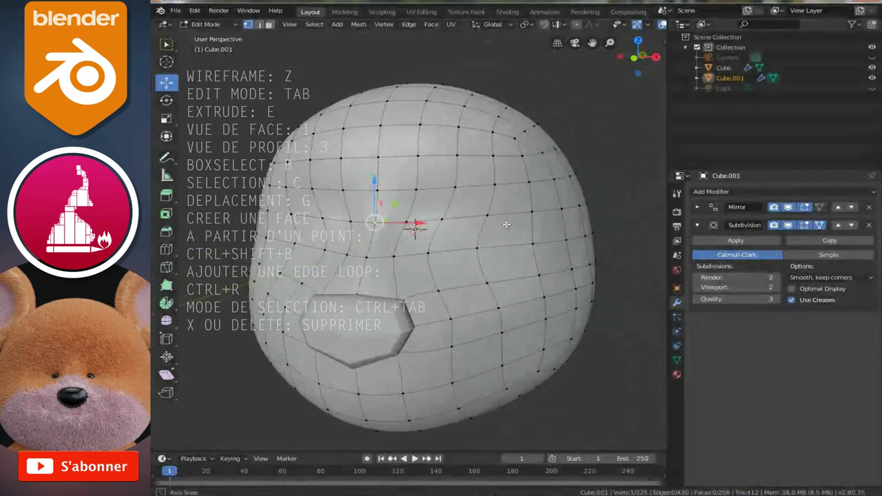
key("KP_1")
scroll(507, 224, "up", 2)
scroll(504, 228, "up", 1)
scroll(511, 262, "up", 1)
scroll(508, 288, "up", 1)
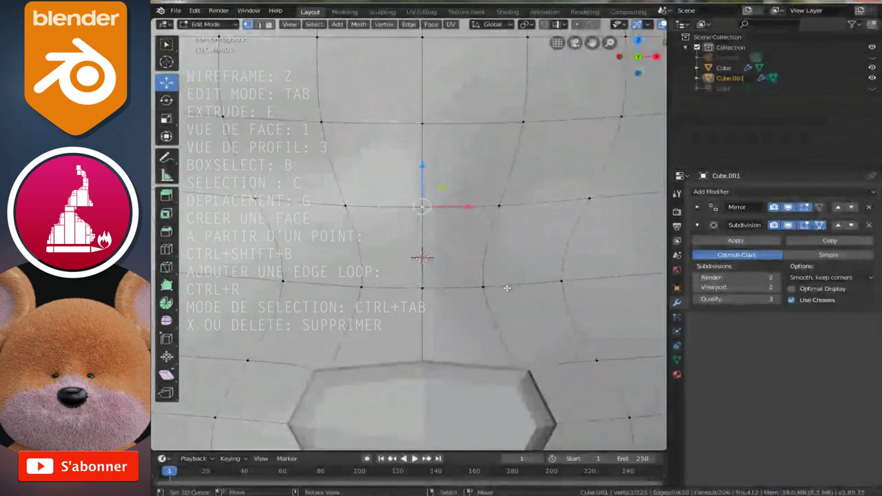
left_click(561, 281)
key("g")
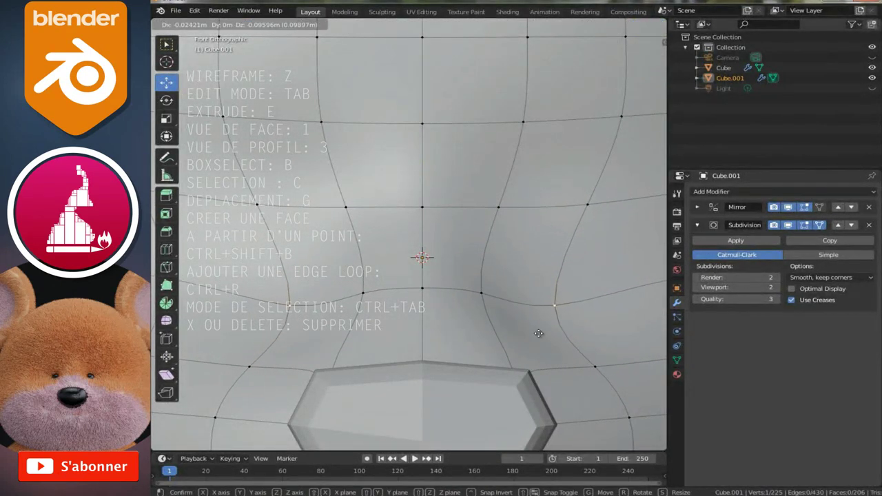
left_click(545, 315)
key("g")
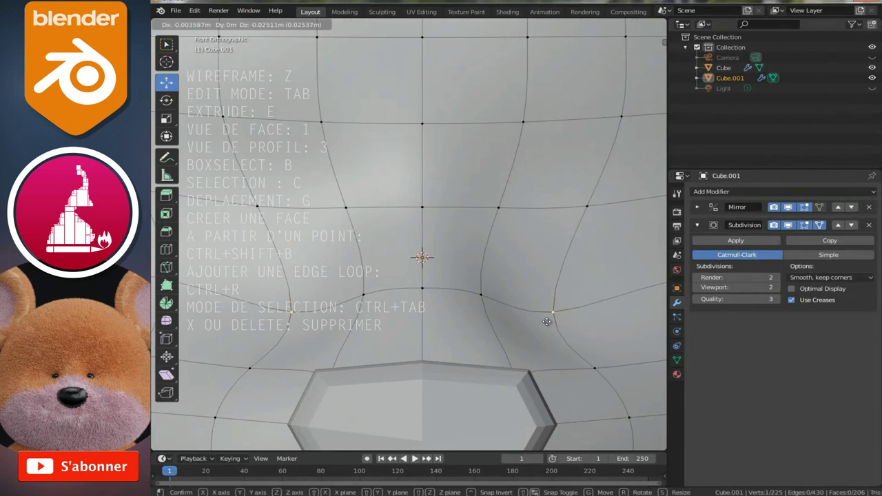
left_click(549, 319)
Move a neighbouring vertex down and inward, then raise a brow vertex
left_click(481, 295)
mouse_move(413, 250)
middle_mouse_down()
mouse_move(426, 307)
mouse_move(382, 304)
middle_mouse_up()
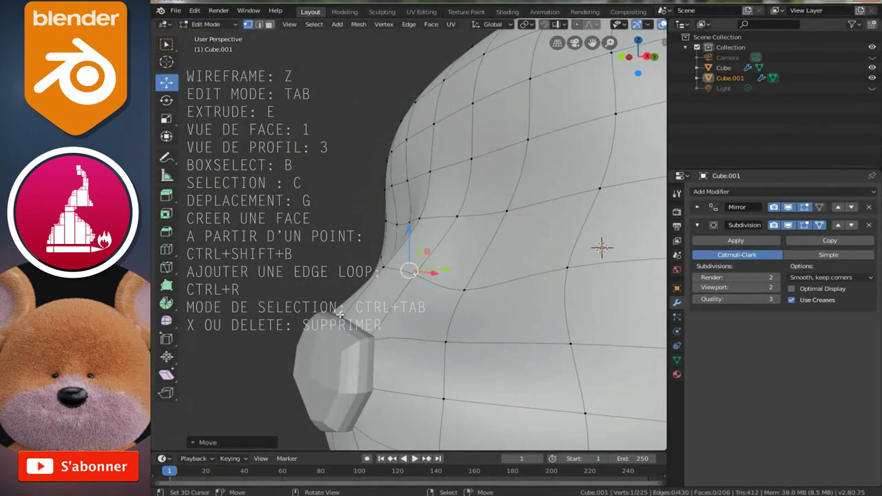
key("g")
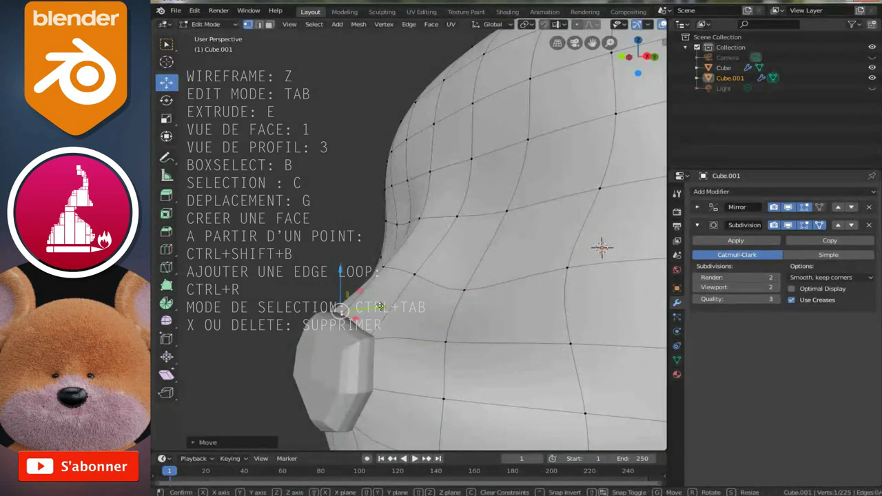
left_click(375, 264)
left_click(419, 218)
key("g")
left_click(410, 210)
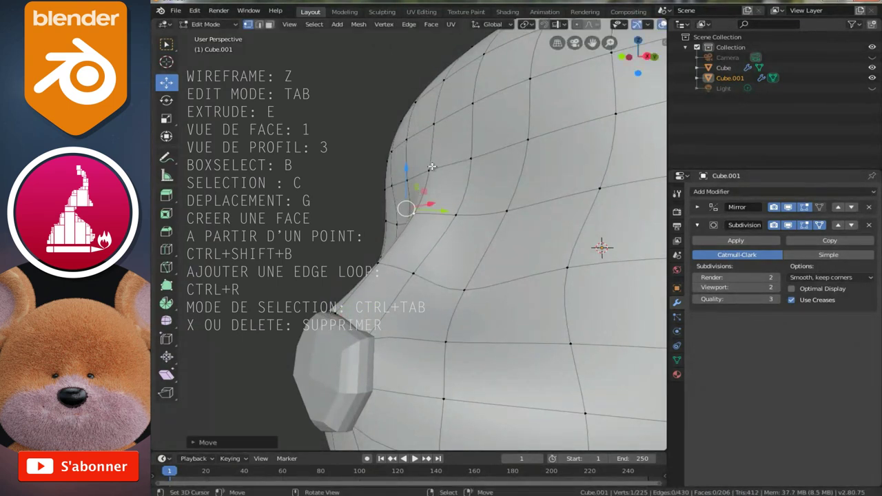
scroll(485, 218, "down", 5)
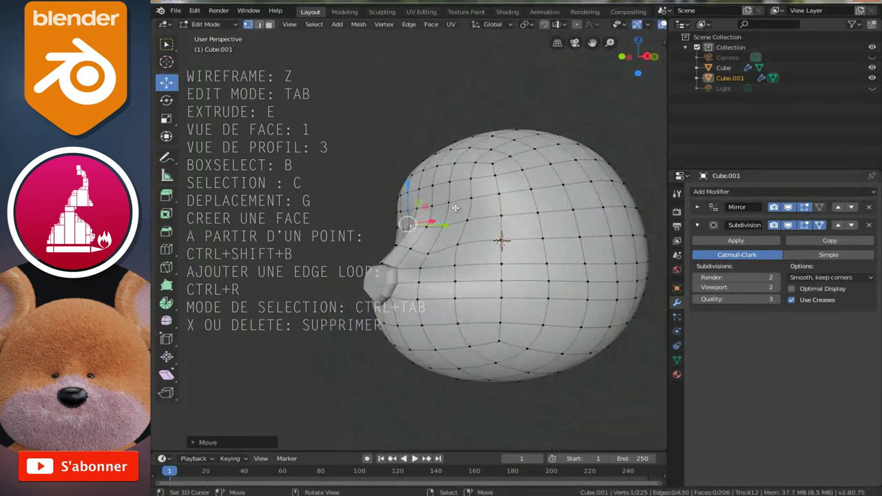
middle_click_drag(485, 218, 495, 220)
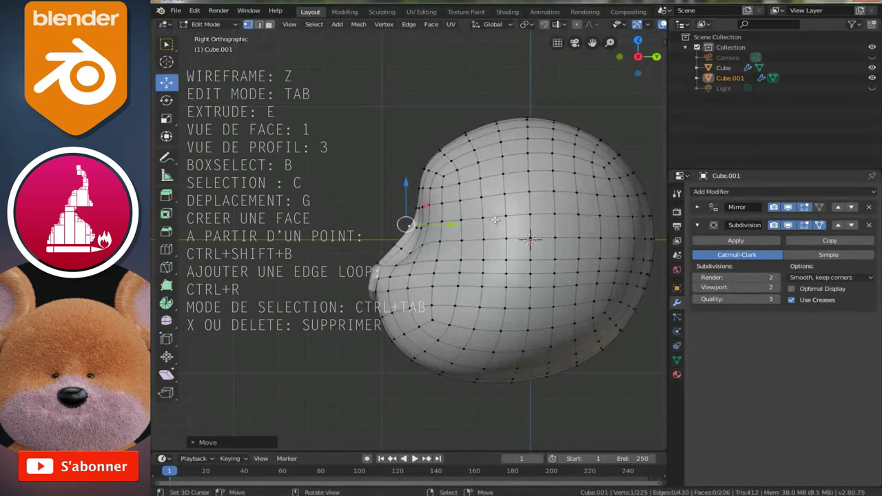
From the right side view, move the selected vertex to soften the head's profile
key("3")
scroll(495, 220, "up", 4)
scroll(499, 228, "down", 2)
scroll(504, 233, "up", 2)
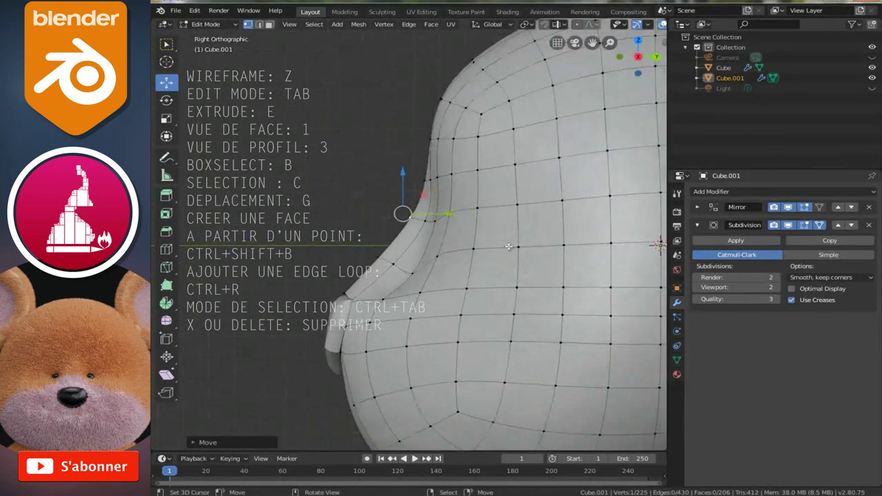
scroll(517, 244, "down", 3)
middle_click_drag(516, 244, 541, 255)
scroll(542, 255, "up", 1)
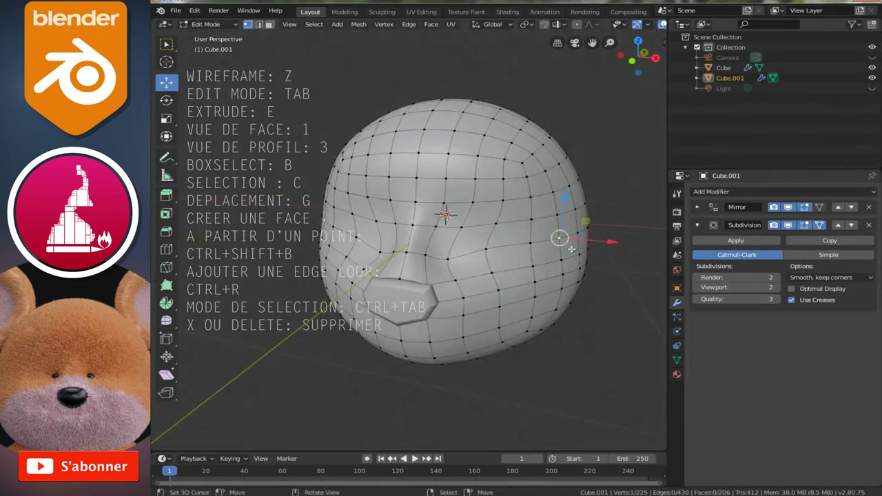
key("g")
left_click(612, 242)
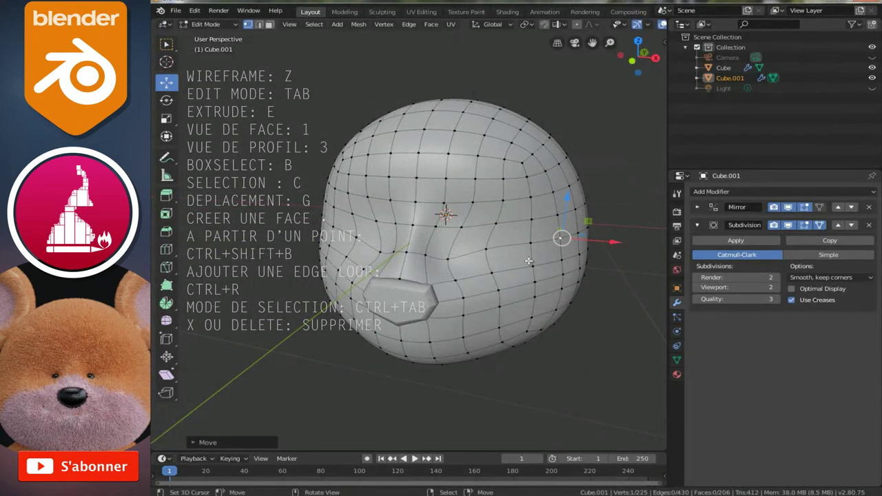
In right side view, slide a cheek-profile vertex twice along the Y axis
key("3")
scroll(467, 251, "up", 3)
scroll(430, 258, "up", 2)
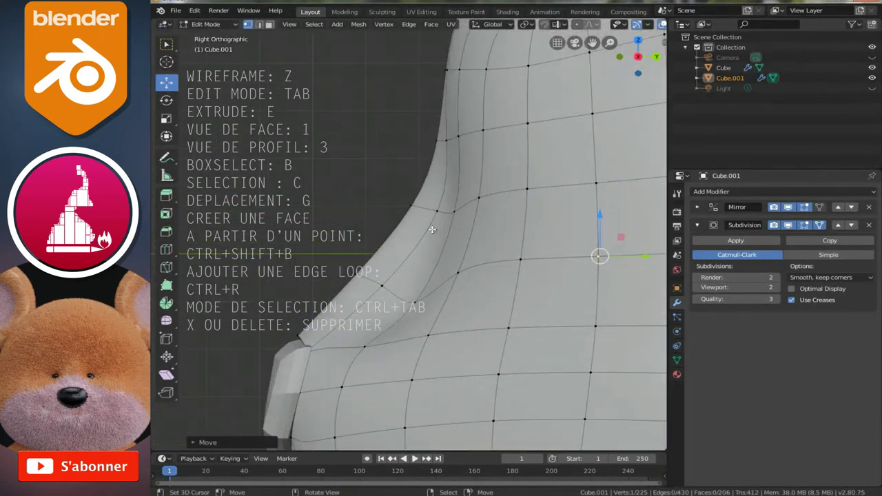
left_click(457, 214)
key("g")
key("y")
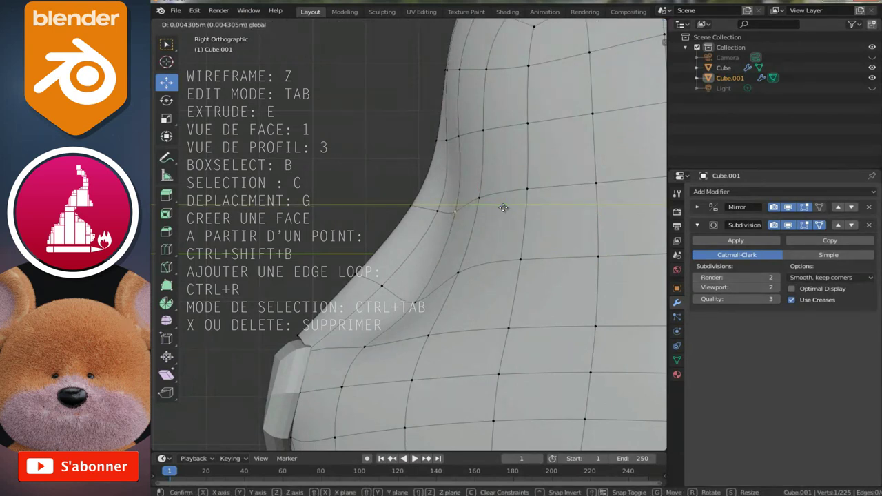
left_click(494, 207)
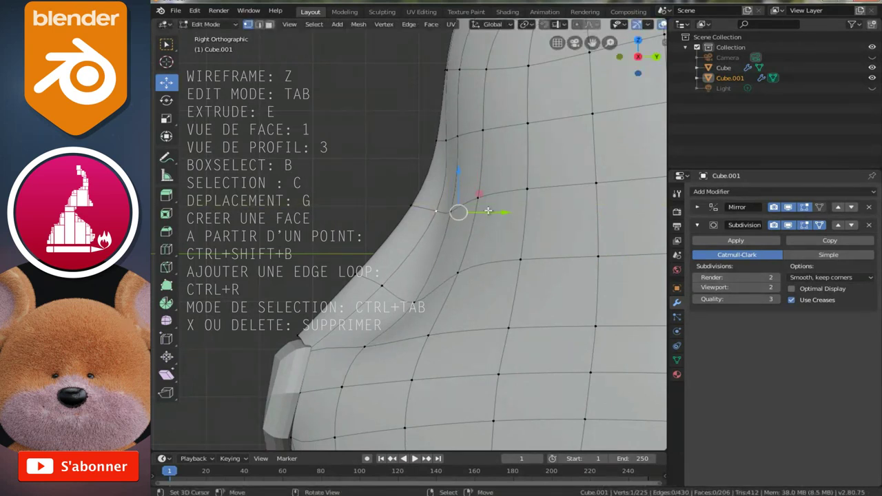
key("g")
key("y")
left_click(413, 287)
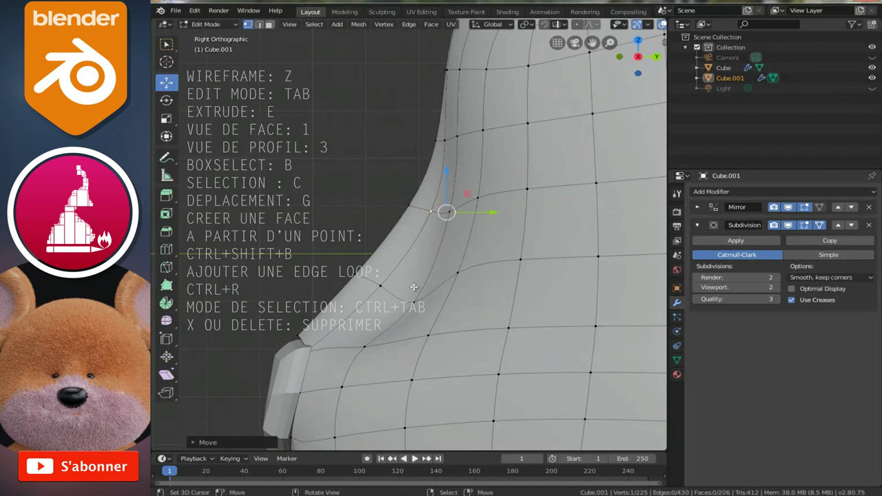
scroll(451, 291, "down", 2)
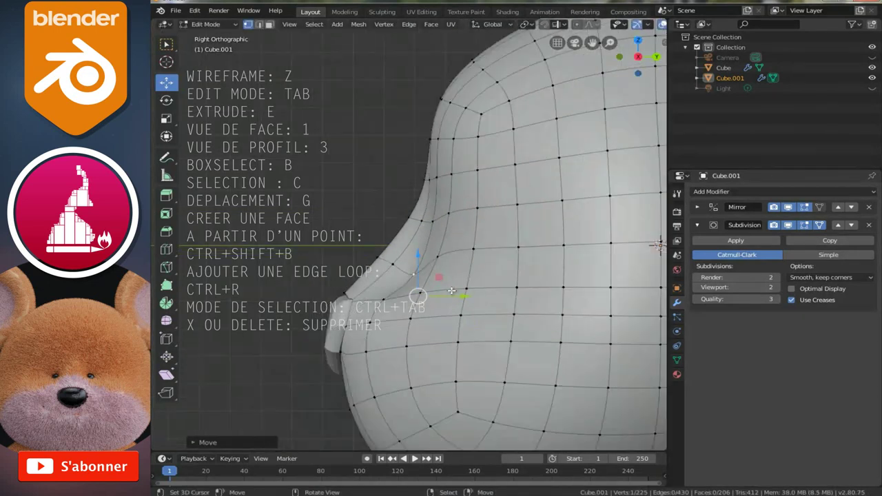
In front view framed on the nose, shift the vertex above the nose slightly left
key("1")
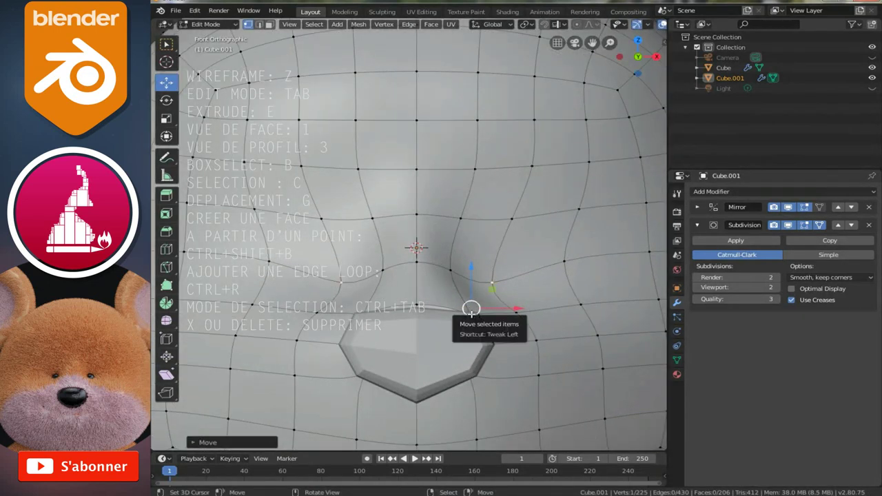
scroll(473, 323, "down", 1, "ctrl")
scroll(473, 322, "up", 2)
scroll(473, 323, "up", 2)
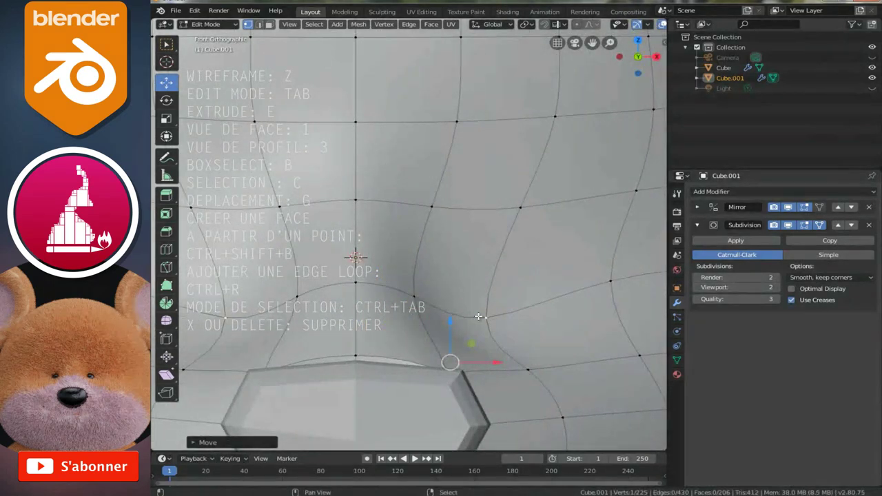
middle_click_drag(483, 324, 498, 269, "shift")
scroll(498, 270, "up", 2)
key("g")
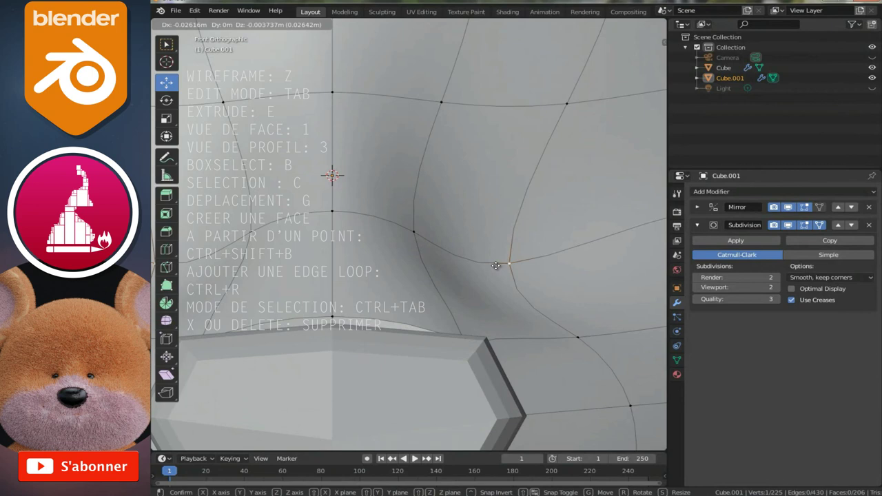
left_click(487, 264)
key("g")
left_click(410, 231)
Select another face vertex near the nose and fine-tune its position
left_click(495, 263)
key("g")
left_click(496, 263)
key("g")
left_click(498, 262)
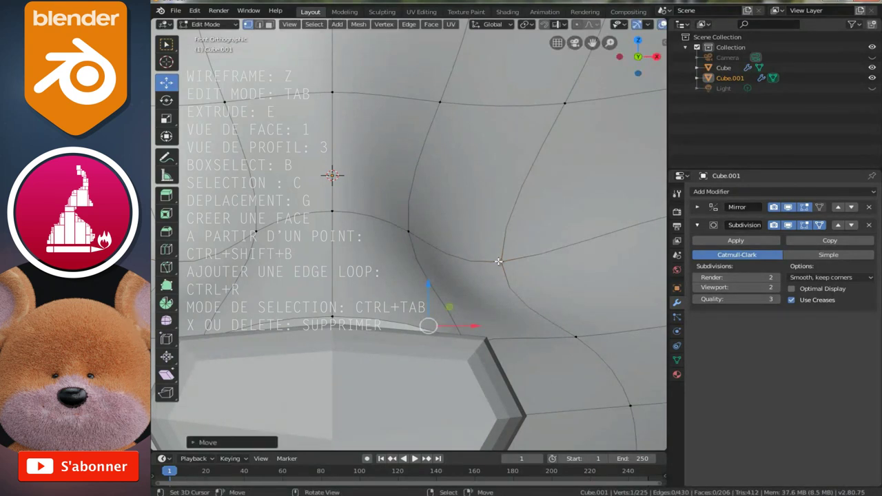
Bevel the vertex beside the nose into a small four-sided face
key("ctrl")
key("ctrl+shift+b")
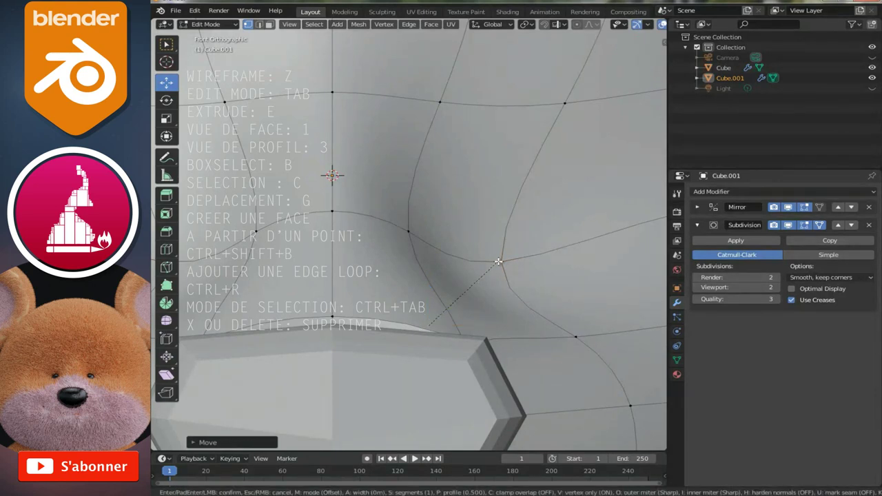
left_click(616, 259)
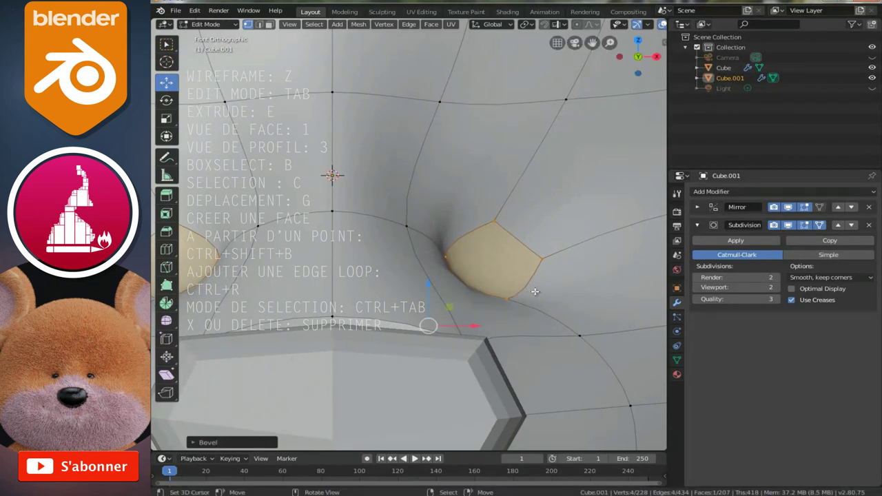
Move the new face upward and nudge a neighbouring vertex into place for the nostril
key("g")
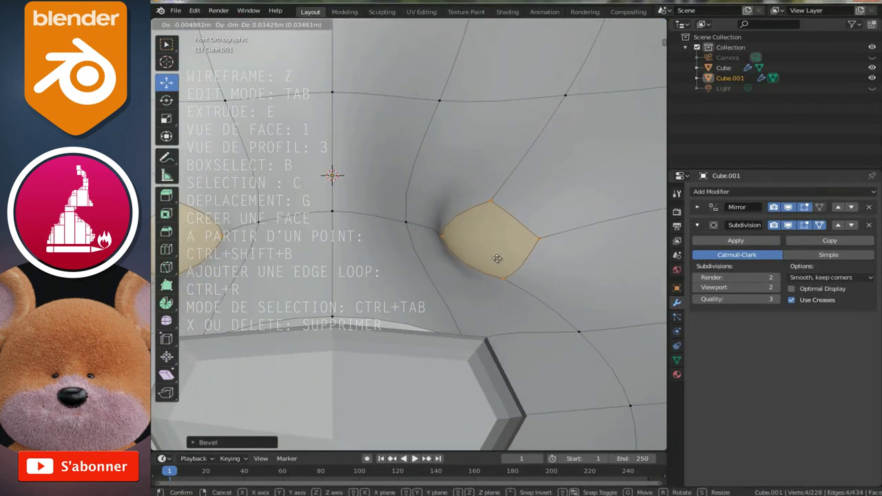
left_click(418, 226)
left_click(406, 222)
key("g")
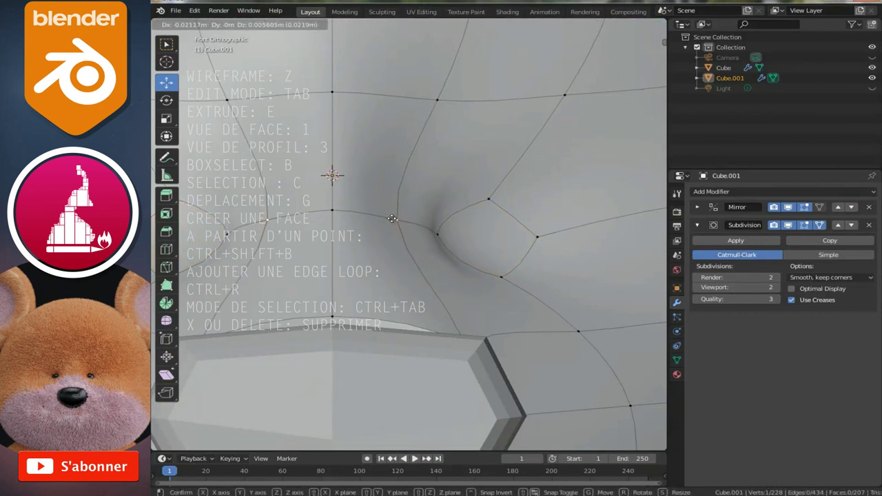
left_click(384, 219)
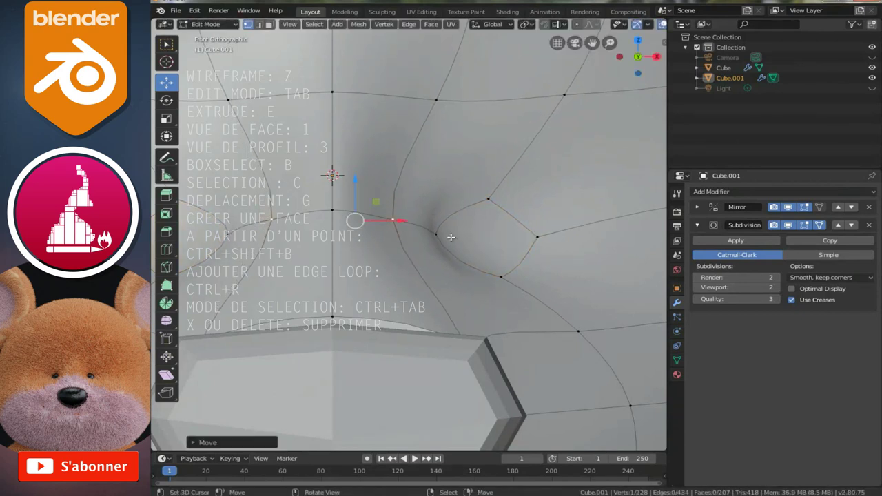
Delete the small face beside the nose in face mode to open a hole
key("ctrl+Tab")
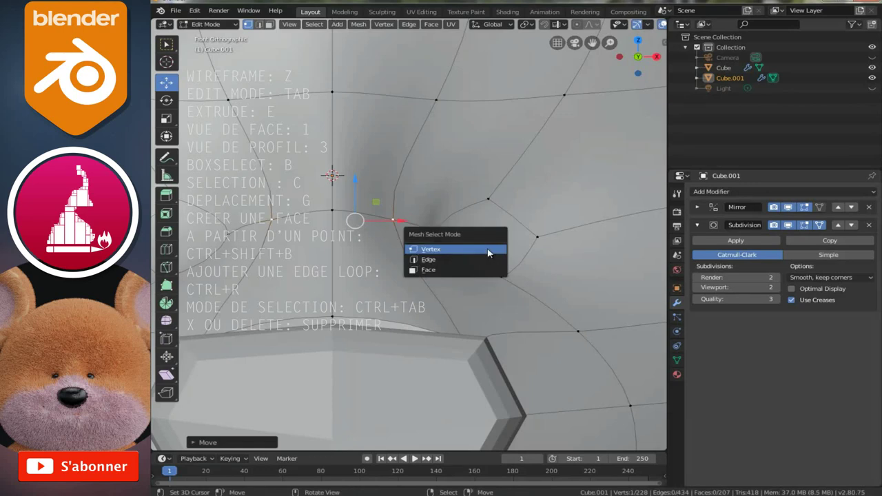
left_click(453, 269)
left_click(484, 240)
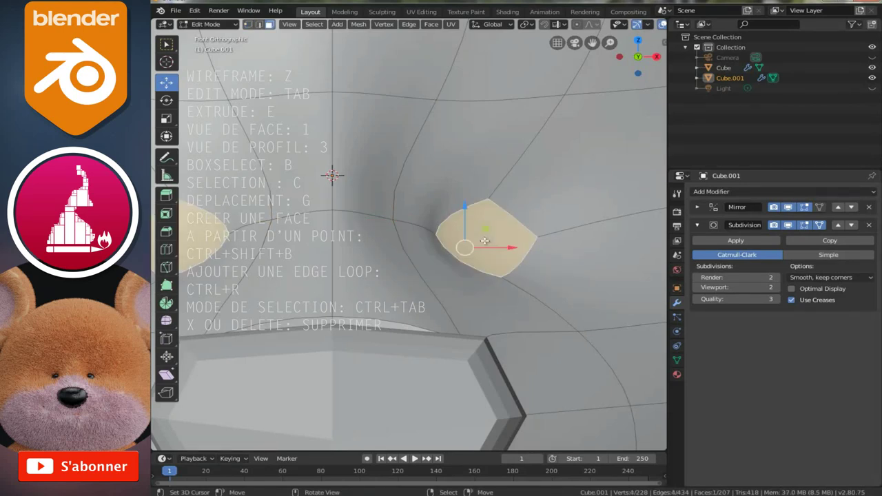
key("x")
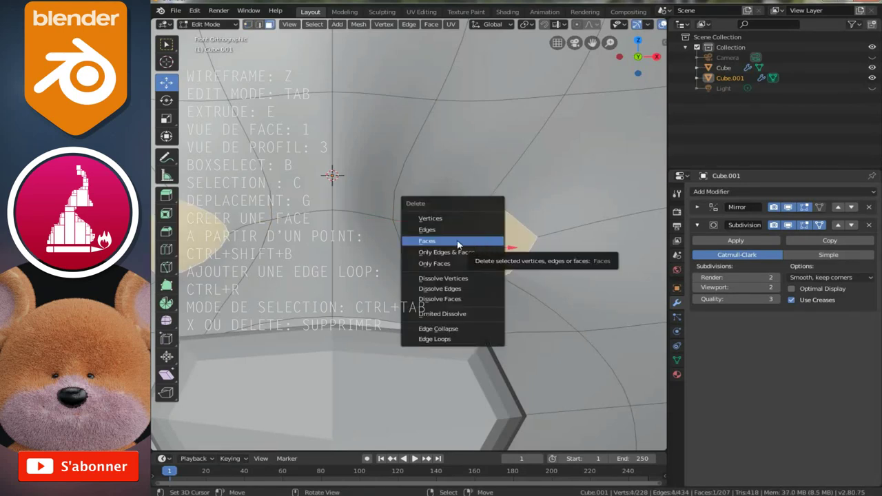
left_click(486, 240)
Back in vertex mode, select the edge loop around the nostril hole
key("ctrl+Tab")
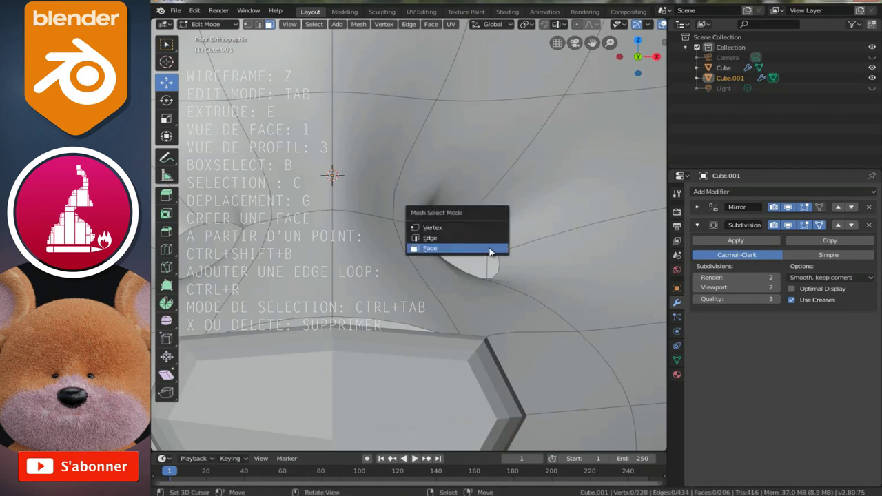
left_click(440, 229)
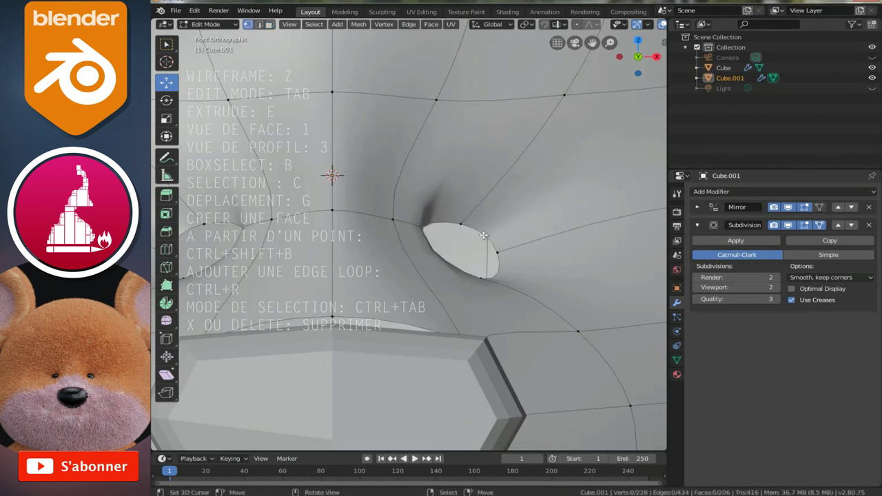
left_click(489, 237, "alt")
mouse_move(489, 238)
middle_mouse_down()
mouse_move(513, 241)
mouse_move(496, 251)
middle_mouse_up()
scroll(494, 246, "up", 3)
Round the hole's edge loop with LoopTools Circle, then return to front view
right_click(496, 250)
mouse_move(435, 77)
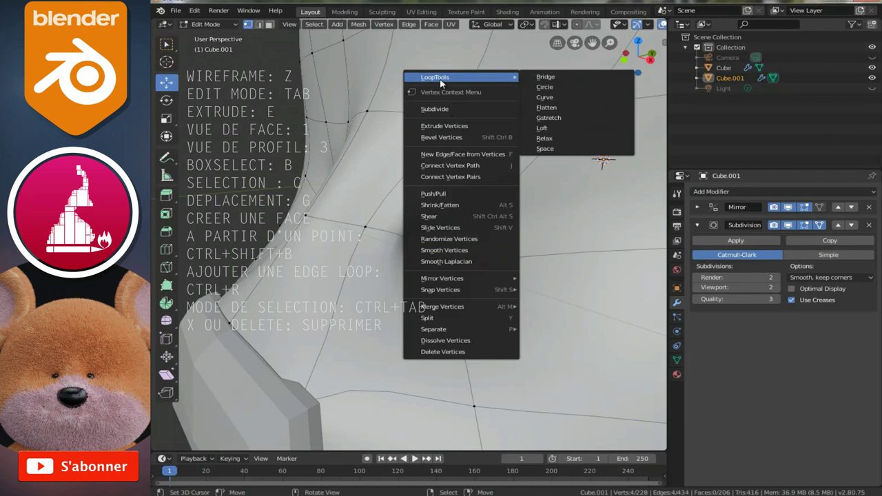
left_click(546, 87)
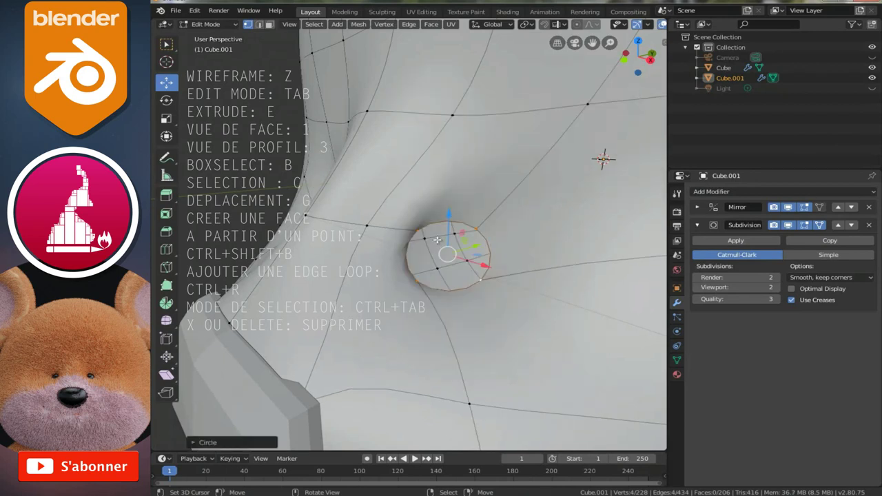
key("KP_1")
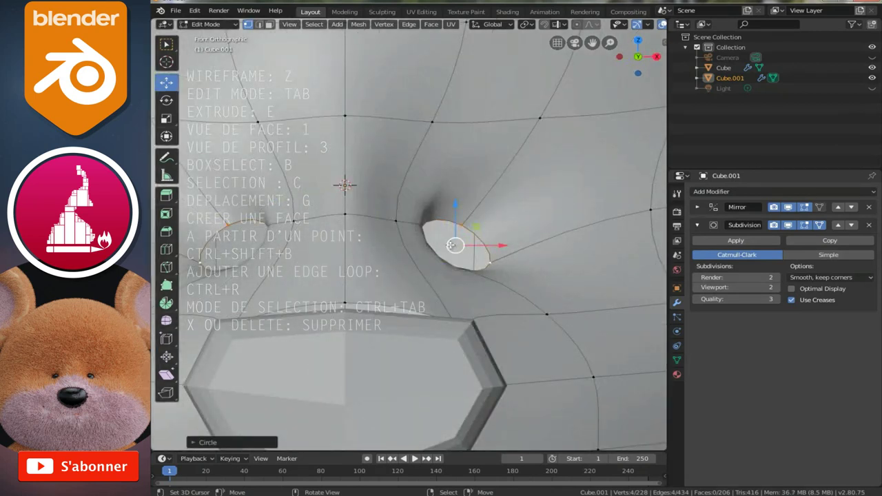
scroll(473, 270, "up", 1)
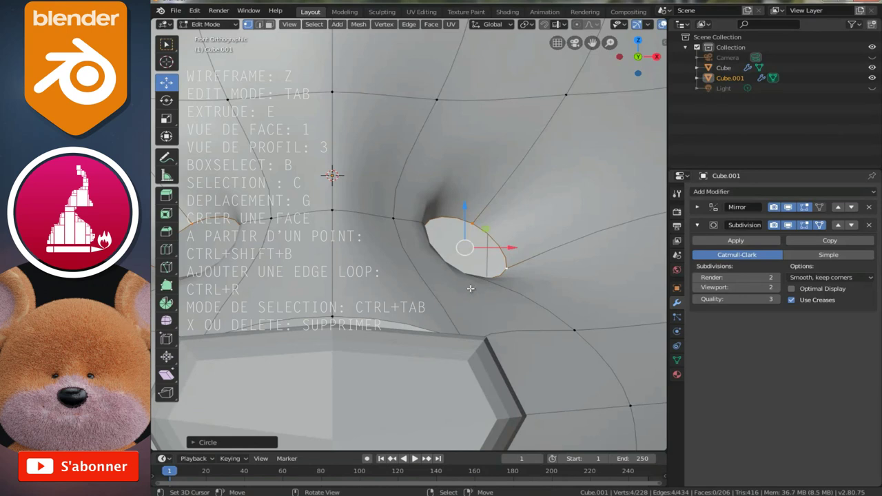
Nudge the nostril hole face and pull two neighbouring rim vertices in around it
key("g")
left_click(473, 286)
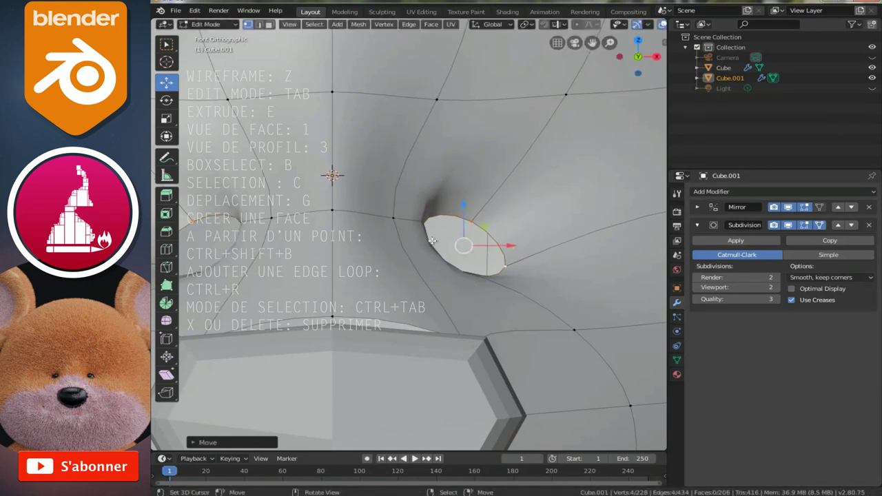
left_click(394, 219)
key("g")
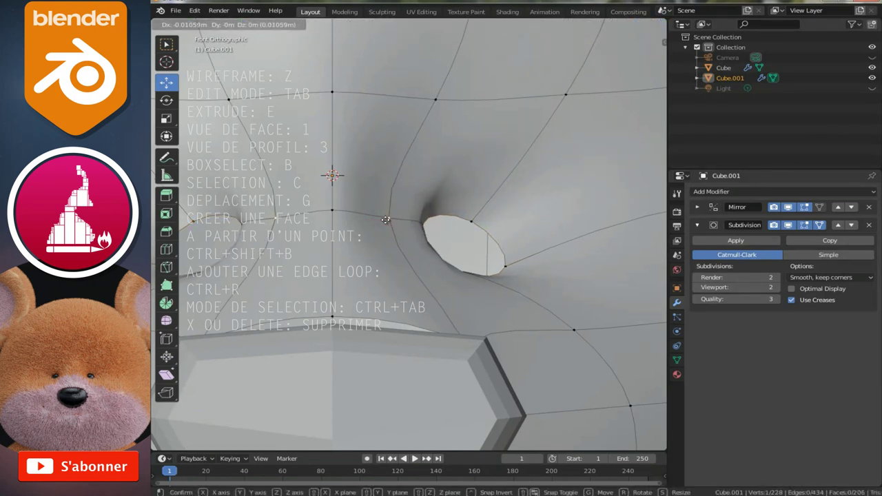
left_click(386, 222)
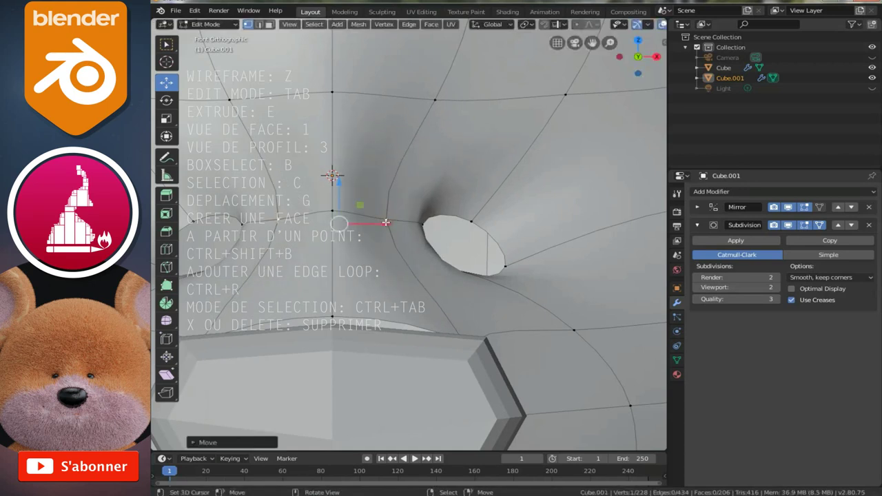
left_click(423, 224)
key("g")
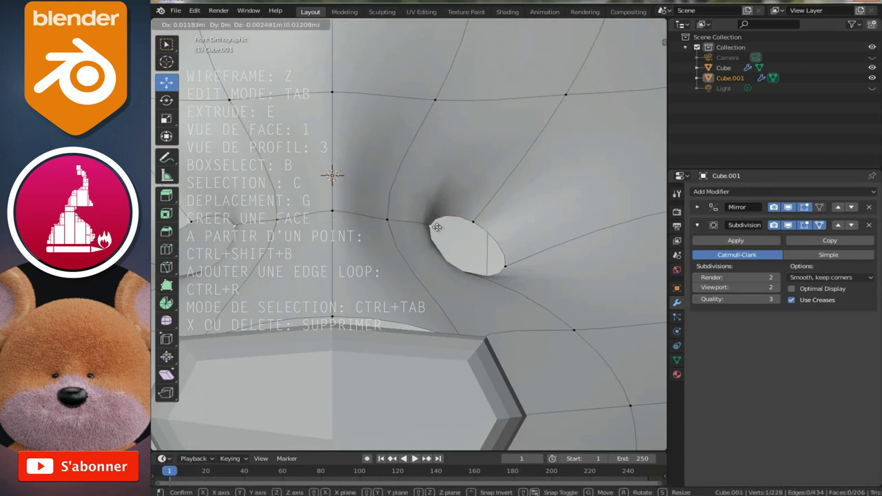
left_click(436, 227)
scroll(421, 227, "down", 5)
Check the whole head in Object Mode, orbiting around the face
key("Tab")
scroll(448, 238, "down", 3)
scroll(468, 241, "down", 2)
mouse_move(469, 240)
middle_mouse_down()
mouse_move(420, 239)
mouse_move(477, 240)
middle_mouse_up()
scroll(435, 239, "up", 3)
scroll(478, 240, "up", 2)
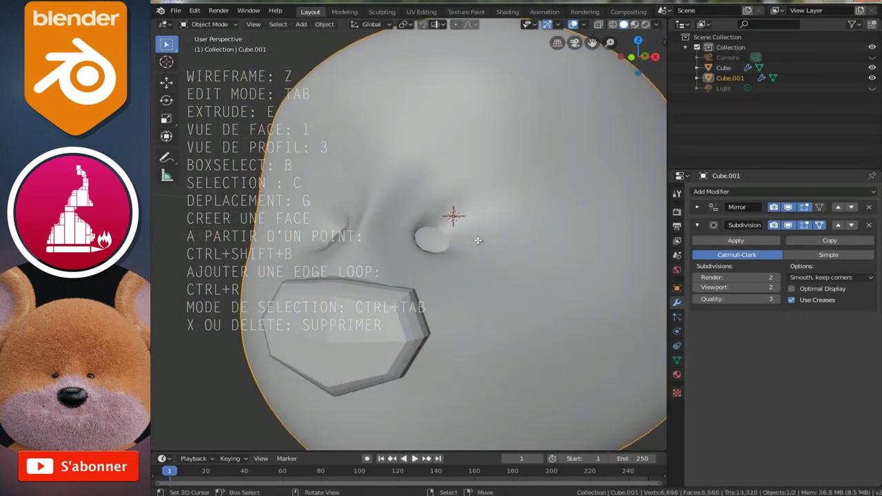
From the front view, enlarge the nostril opening, shift it outward and tilt it
key("Tab")
left_click(444, 250)
key("KP_5")
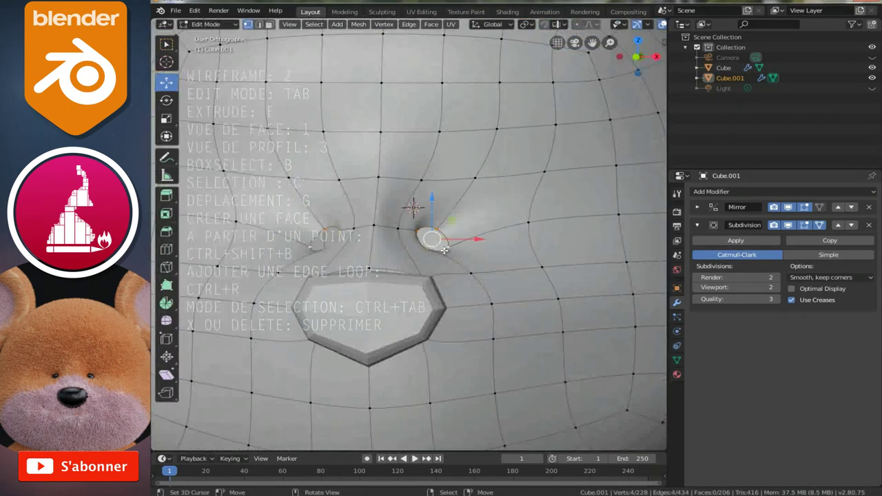
key("KP_1")
key("s")
left_click(515, 287)
key("g")
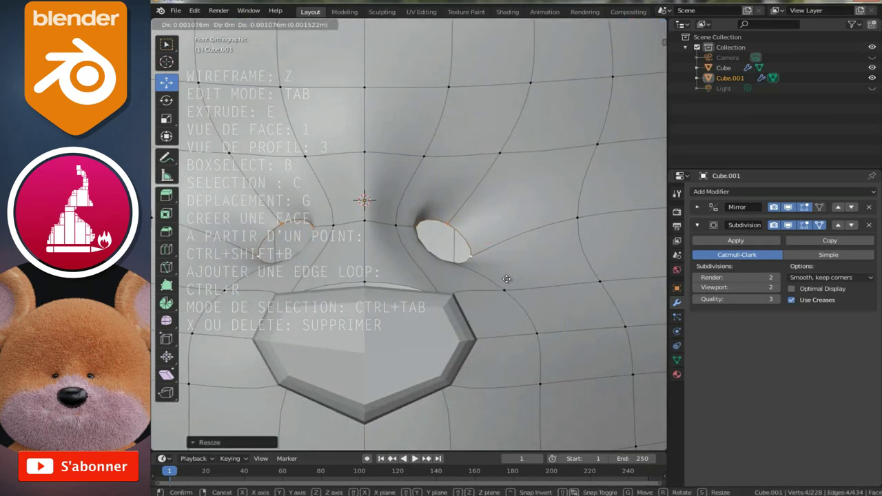
left_click(517, 288)
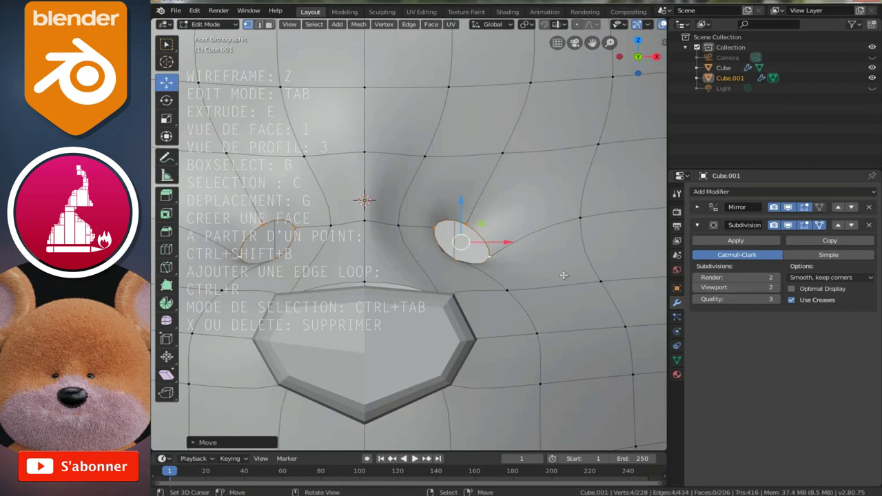
key("r")
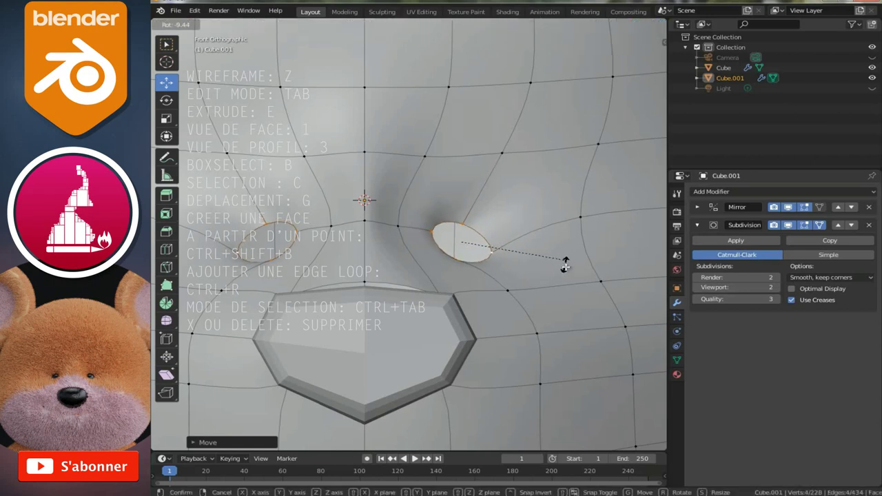
left_click(565, 264)
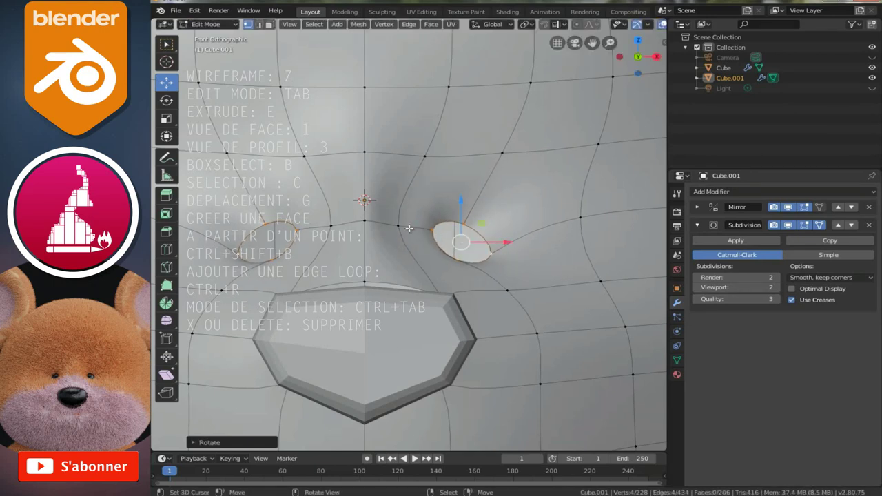
From the side, tweak the nostril rim and shift it along the X axis
scroll(410, 228, "down", 3)
middle_click_drag(410, 228, 426, 234)
scroll(425, 234, "up", 3)
left_click_drag(420, 223, 417, 224)
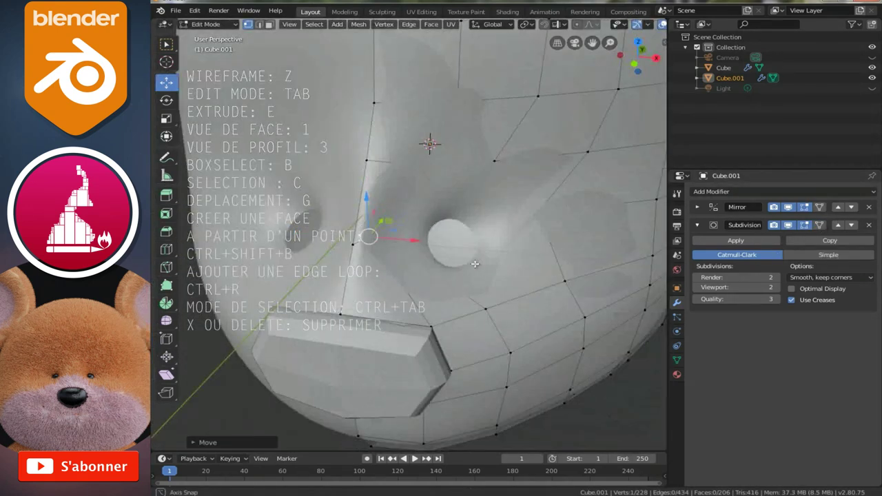
middle_click_drag(442, 242, 462, 250)
key("g")
key("x")
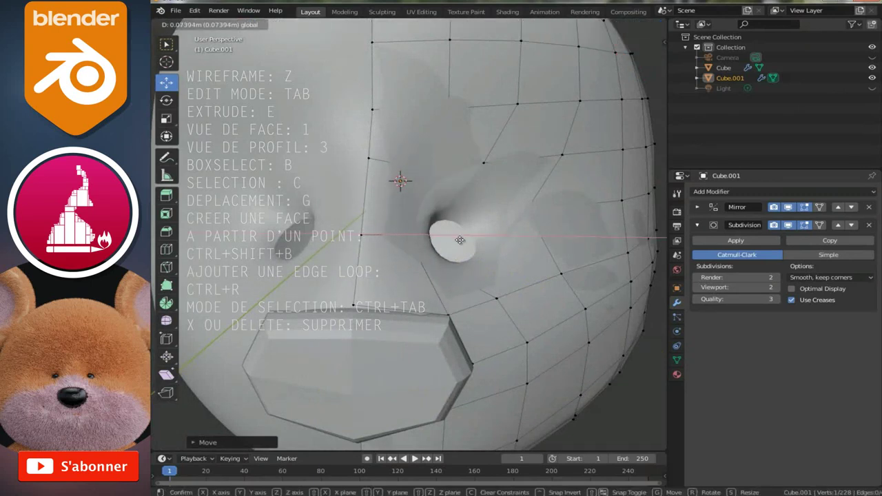
left_click(452, 238)
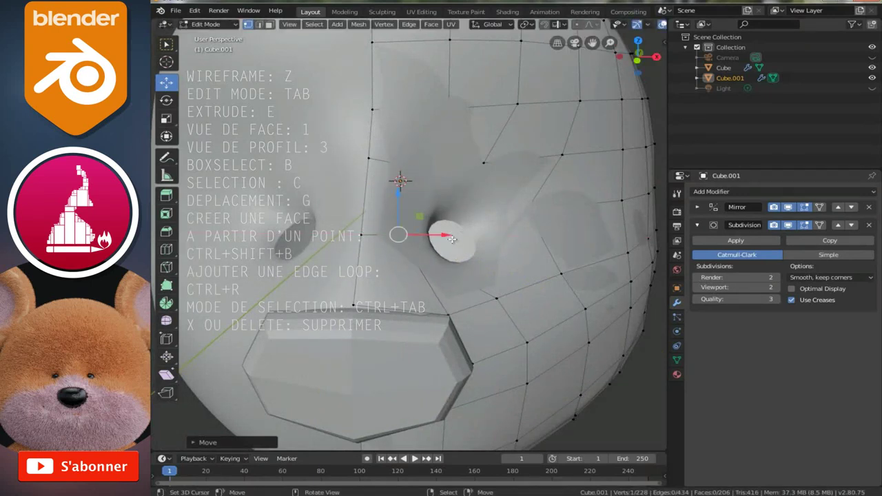
Return to Object Mode and orbit to view the face from the front
scroll(452, 239, "down", 3)
key("Tab")
scroll(483, 261, "down", 4)
mouse_move(510, 280)
middle_mouse_down()
mouse_move(490, 253)
mouse_move(439, 249)
mouse_move(468, 253)
mouse_move(496, 219)
mouse_move(451, 241)
mouse_move(536, 223)
mouse_move(443, 221)
middle_mouse_up()
scroll(467, 269, "up", 3)
scroll(443, 222, "down", 3)
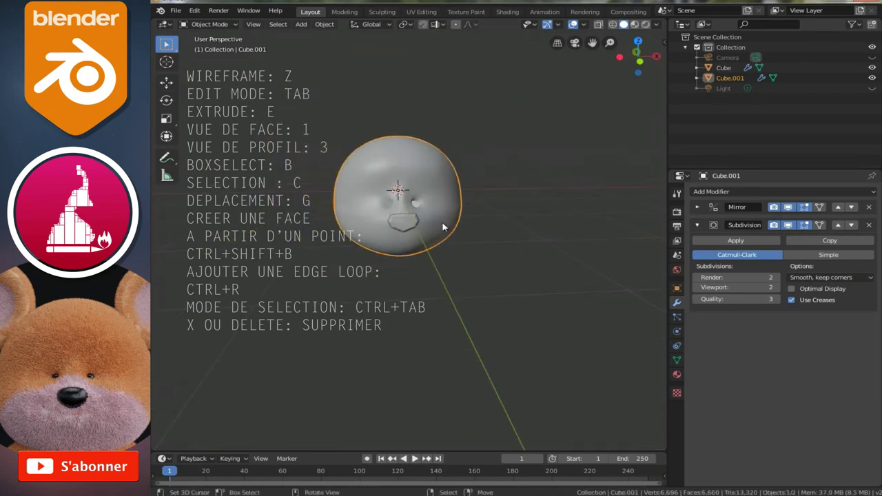
Softly pull a jaw vertex from the side view, shrinking the proportional falloff radius
key("1")
scroll(442, 221, "up", 4)
key("Tab")
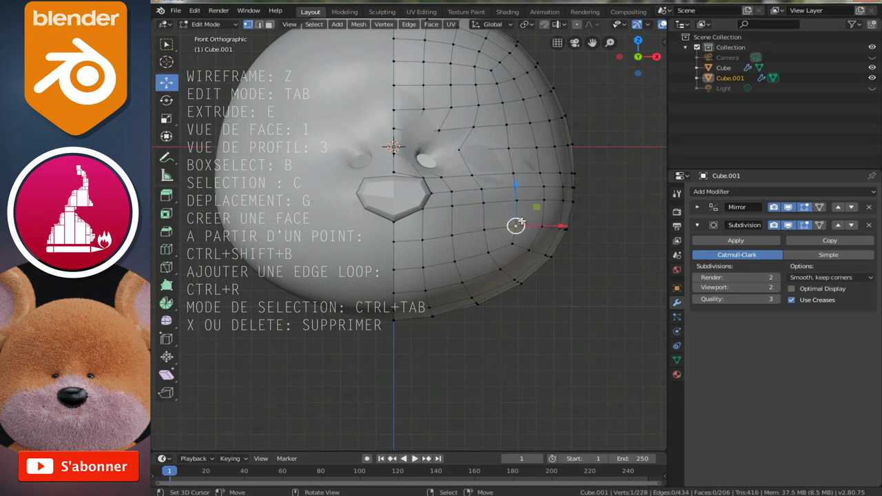
middle_click_drag(521, 222, 482, 238)
scroll(483, 237, "up", 2)
scroll(435, 256, "up", 2)
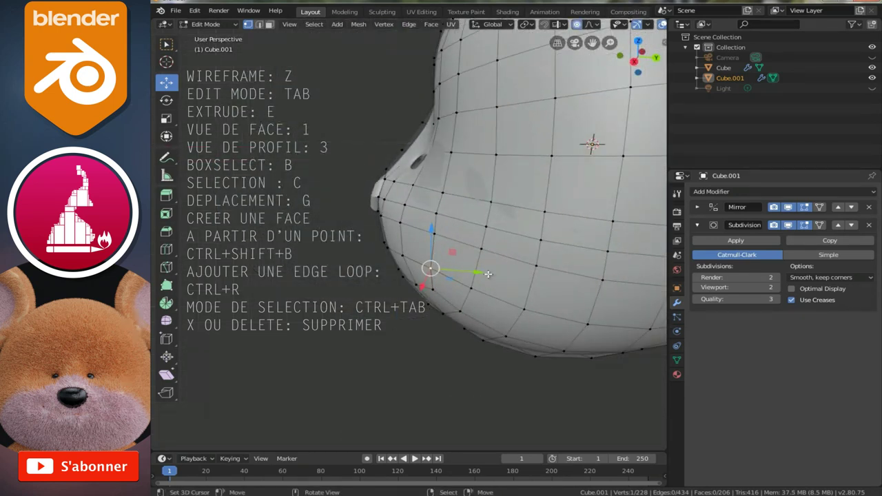
key("g")
scroll(455, 281, "down", 3)
scroll(450, 284, "down", 2)
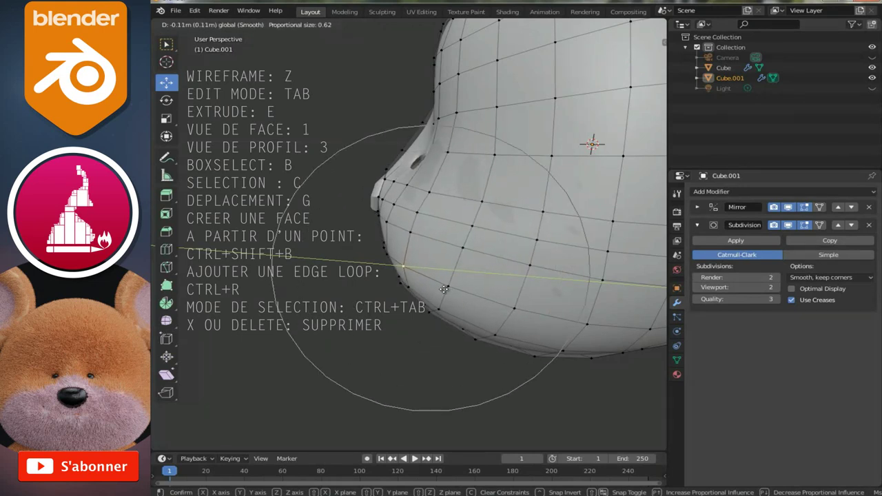
left_click(458, 281)
Pull a cheek vertex outward from the front and check the head in Object Mode
key("1")
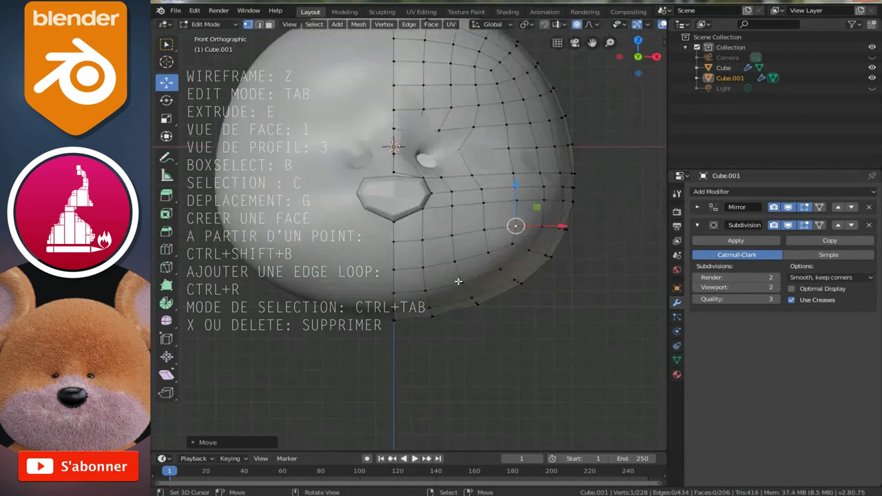
key("g")
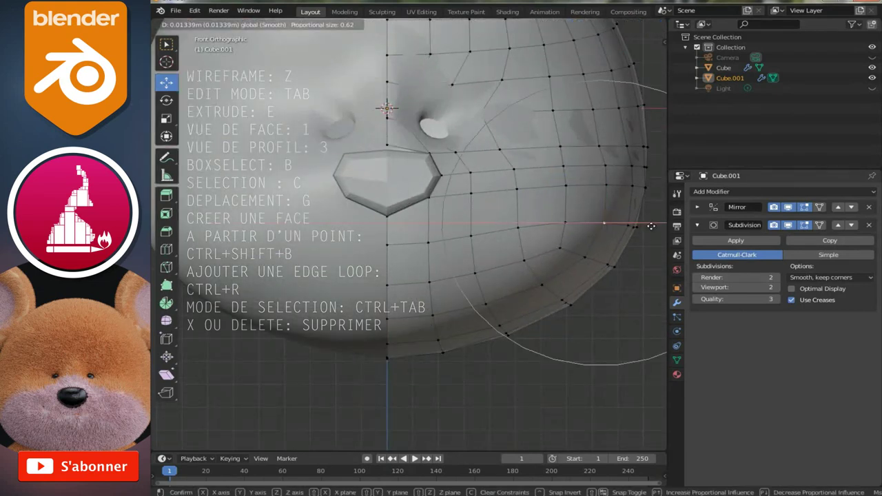
left_click(652, 229)
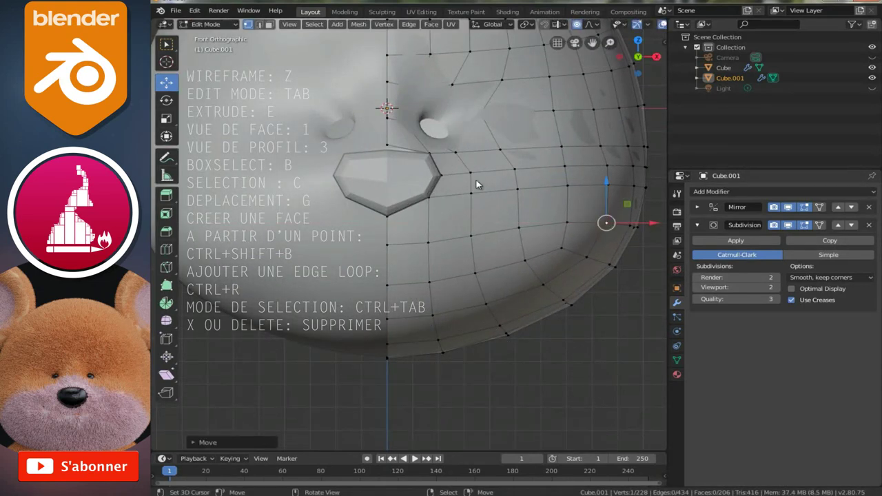
key("Tab")
scroll(476, 184, "down", 4)
scroll(484, 198, "up", 2)
Reshape the lower cheek and jaw, pulling the lower head down and right
key("Tab")
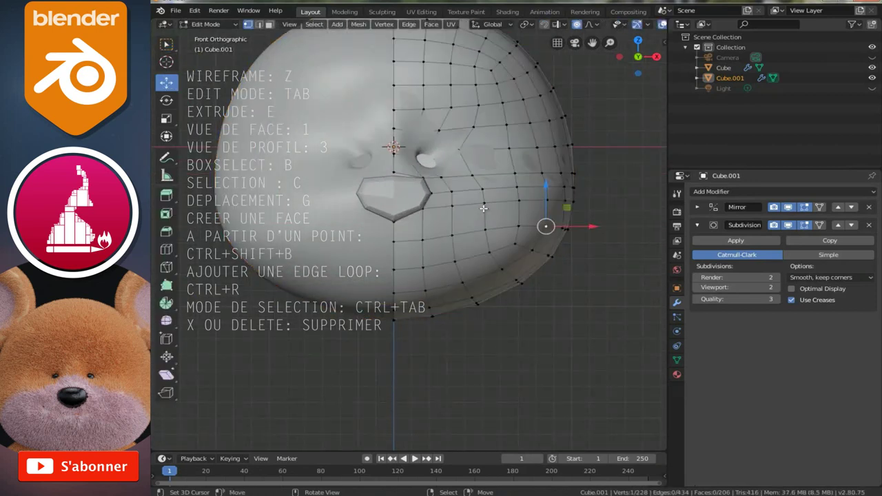
middle_click_drag(485, 204, 455, 240)
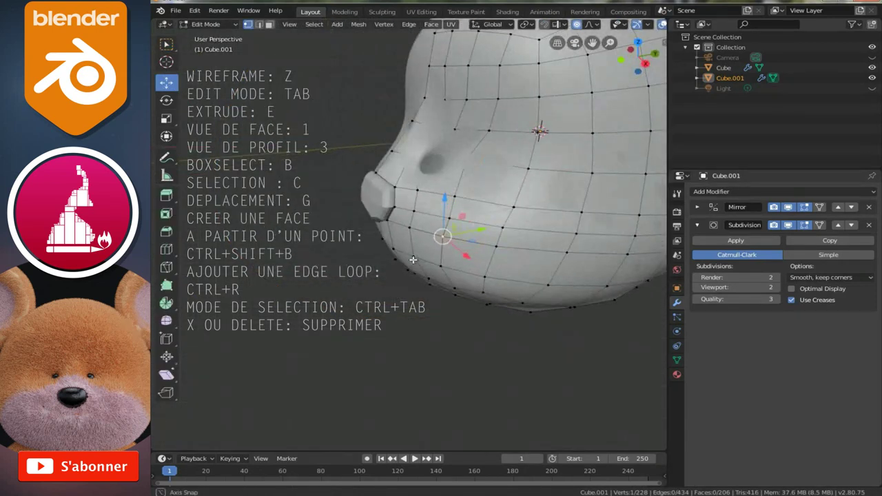
key("g")
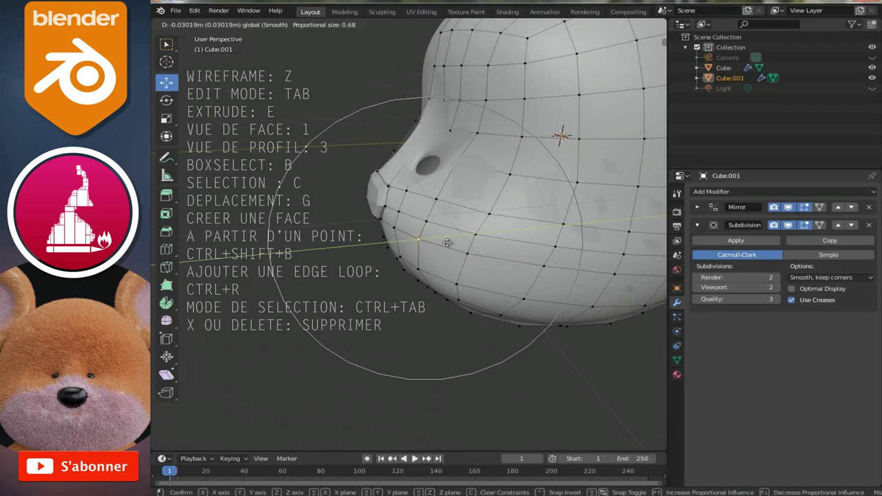
left_click(447, 247)
key("g")
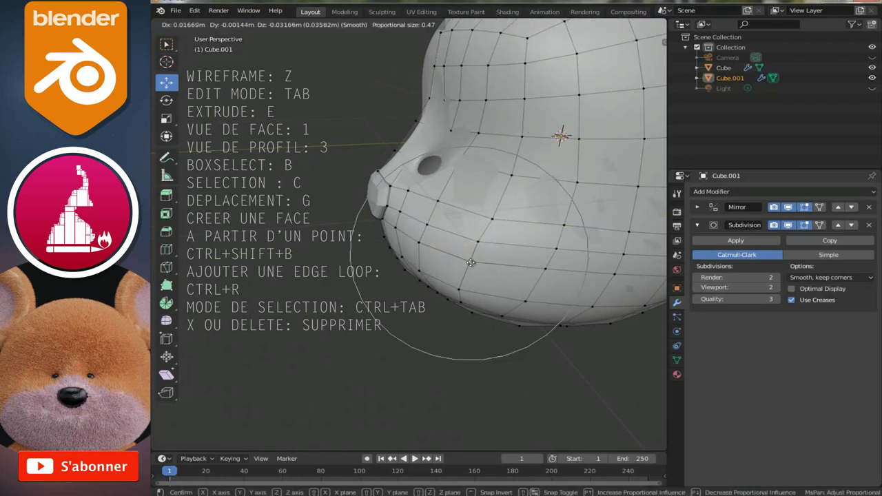
left_click(449, 261)
key("g")
scroll(459, 264, "up", 6)
left_click(463, 265)
From new angles, softly move the cheek and pull the lower head with a smaller falloff
mouse_move(463, 264)
middle_mouse_down()
mouse_move(528, 258)
mouse_move(564, 214)
middle_mouse_up()
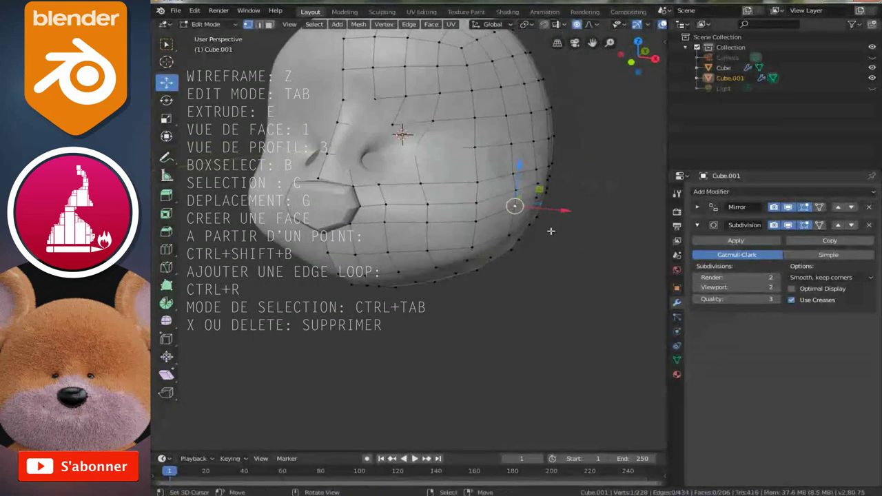
key("g")
scroll(563, 214, "down", 2)
scroll(566, 215, "down", 2)
scroll(566, 216, "down", 2)
left_click(567, 216)
mouse_move(567, 216)
middle_mouse_down()
mouse_move(517, 197)
mouse_move(414, 279)
mouse_move(407, 277)
mouse_move(486, 255)
mouse_move(436, 236)
mouse_move(411, 248)
middle_mouse_up()
key("g")
scroll(427, 290, "down", 2)
scroll(426, 290, "down", 1)
left_click(426, 291)
Finish the jaw with two soft moves locked to the Z and Y axes
key("g")
key("z")
left_click(489, 232)
key("g")
key("y")
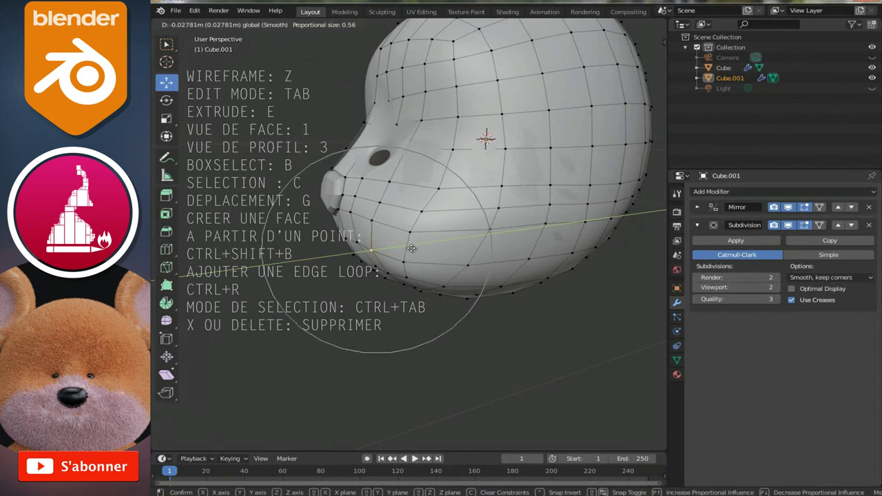
left_click(411, 248)
Return to Object Mode, select the muzzle piece and orbit around it
key("Tab")
mouse_move(411, 248)
middle_mouse_down()
mouse_move(503, 228)
mouse_move(424, 190)
mouse_move(457, 213)
mouse_move(467, 188)
mouse_move(442, 190)
mouse_move(449, 200)
mouse_move(499, 184)
mouse_move(451, 191)
middle_mouse_up()
scroll(450, 191, "up", 2)
scroll(429, 200, "up", 2)
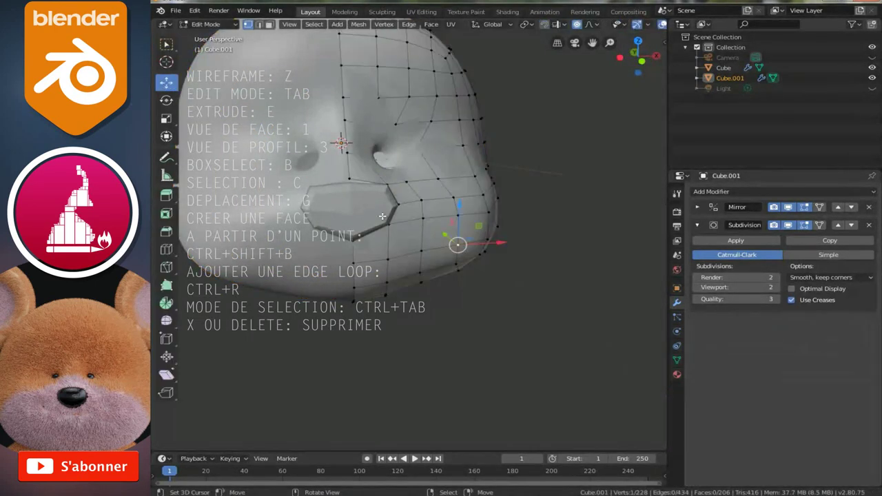
left_click(351, 210)
scroll(351, 213, "down", 3)
scroll(369, 231, "down", 2)
scroll(369, 227, "up", 2)
middle_click_drag(366, 221, 486, 224)
scroll(495, 224, "up", 2)
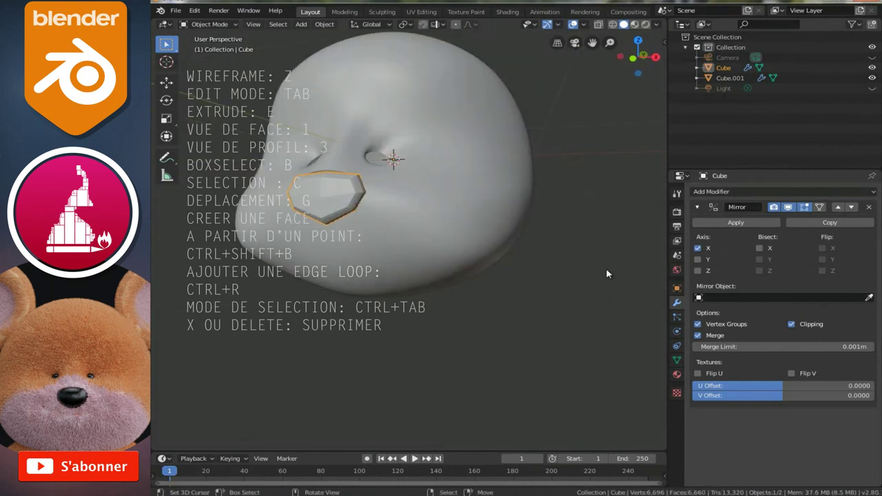
Add a Subdivision Surface modifier at viewport level 2 to the muzzle and shade it smooth
left_click(697, 207)
left_click(703, 192)
left_click(656, 360)
left_click(778, 287)
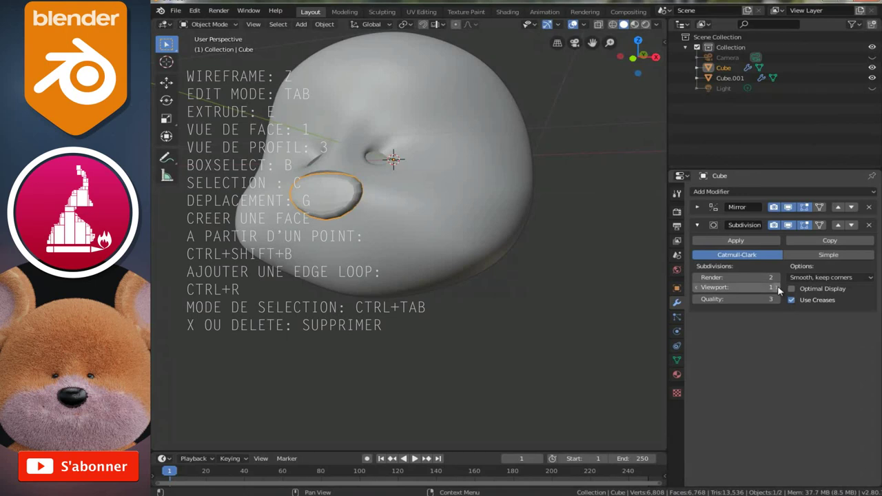
right_click(337, 198)
left_click(337, 192)
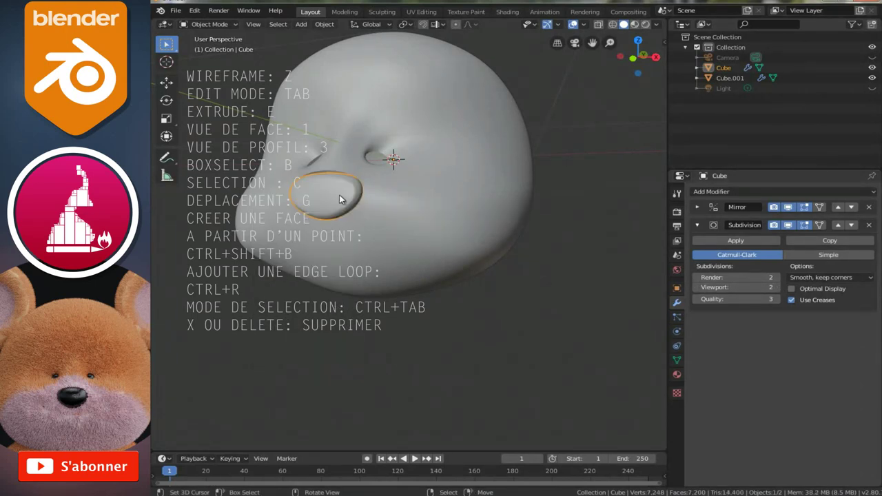
Select the head, enter Edit Mode and zoom in on the front view
middle_click_drag(339, 199, 433, 250)
left_click(438, 239)
key("Tab")
key("Tab")
left_click(378, 220)
mouse_move(377, 220)
middle_mouse_down()
mouse_move(451, 270)
mouse_move(406, 253)
middle_mouse_up()
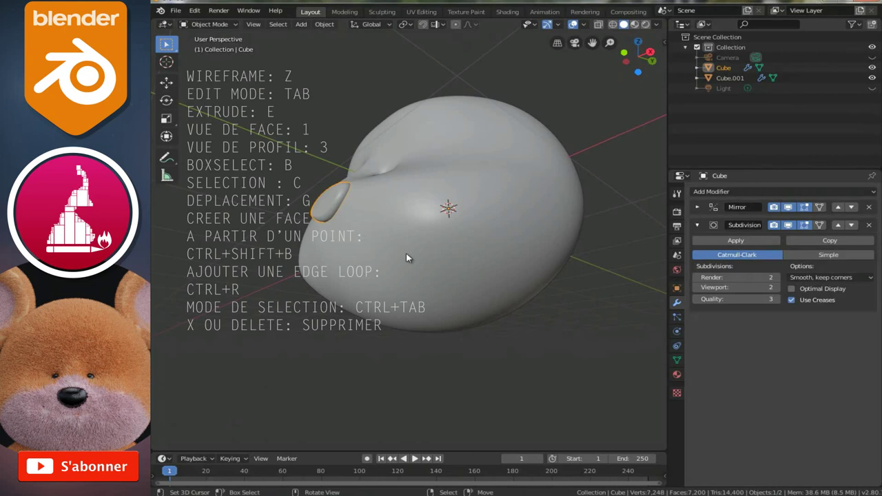
key("1")
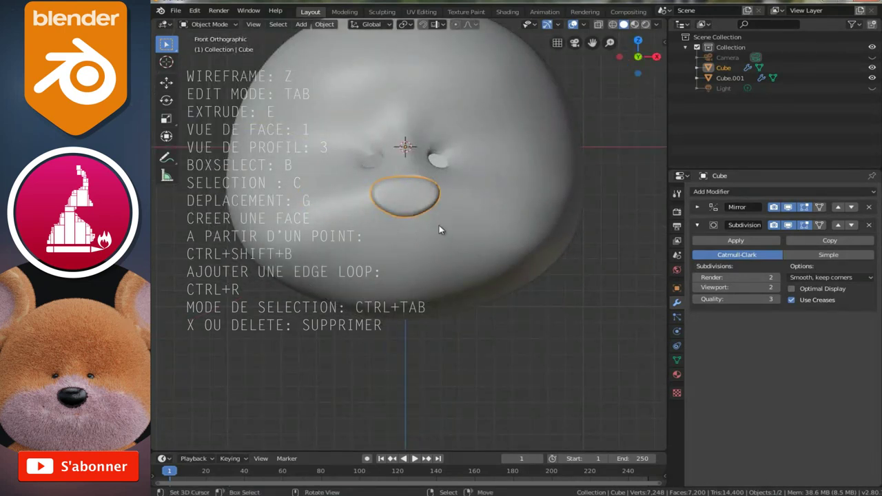
scroll(420, 240, "up", 1)
scroll(420, 240, "up", 1)
scroll(448, 228, "up", 1)
Enter Edit Mode on the head with the Subdivision modifier shown on cage
scroll(467, 214, "up", 1)
left_click(473, 201)
key("Tab")
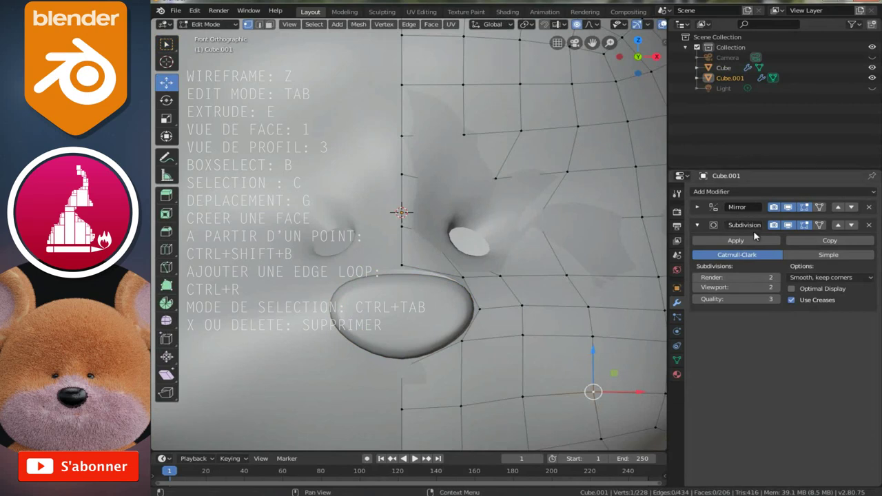
left_click(821, 228)
scroll(469, 251, "up", 2)
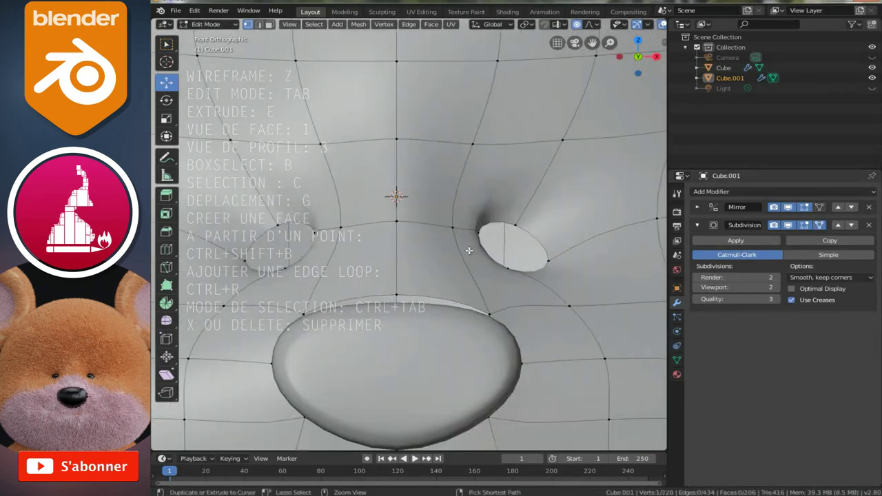
scroll(469, 251, "down", 2, "ctrl")
Extrude the hole's rim edges into a new ring around the opening
key("ctrl+r")
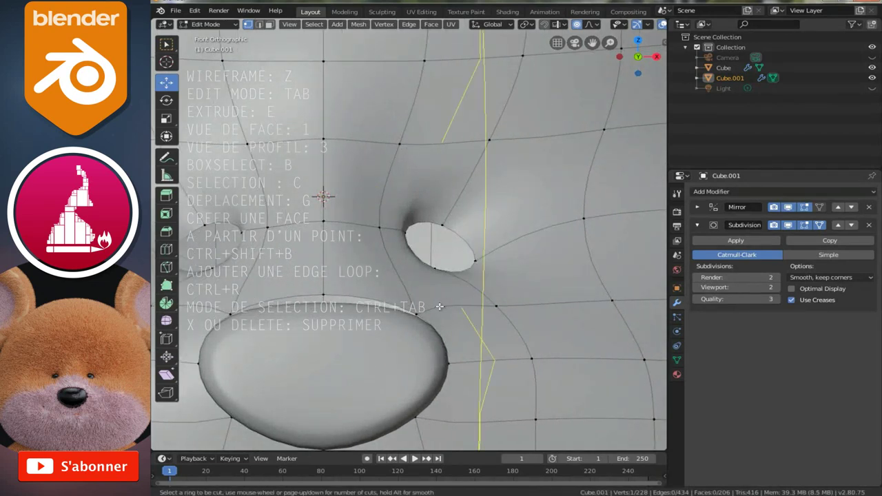
key("Escape")
scroll(485, 260, "up", 1)
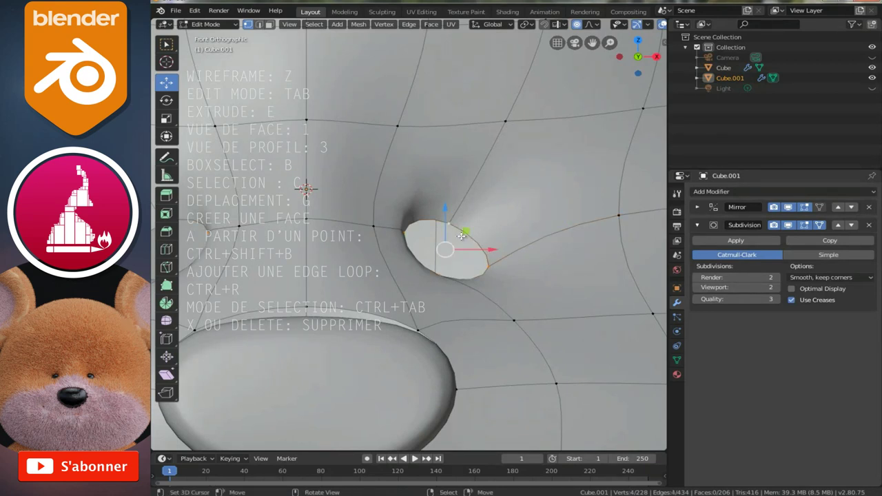
key("e")
left_click(494, 284)
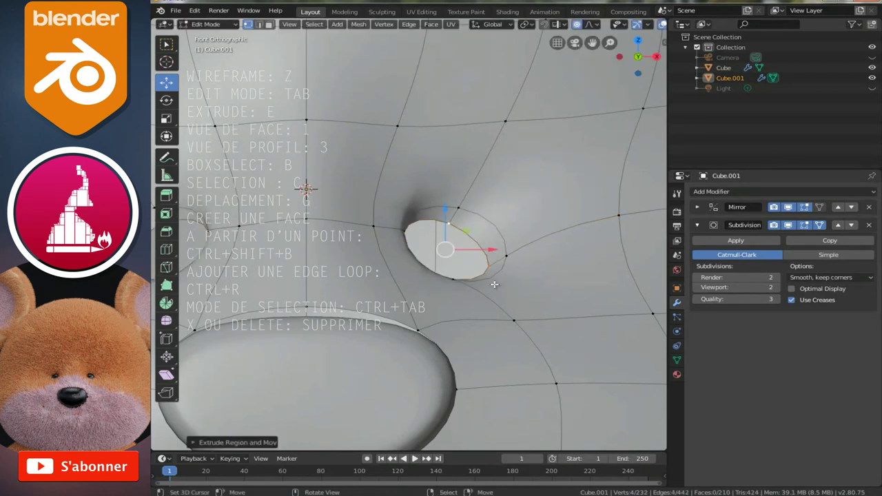
left_click(495, 275, "alt")
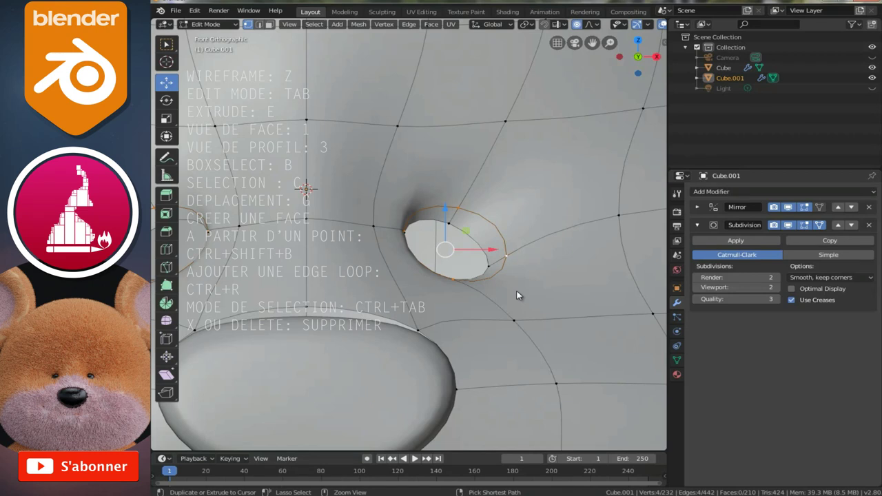
Edge-slide the new ring around the nostril hole along the surface
key("ctrl+e")
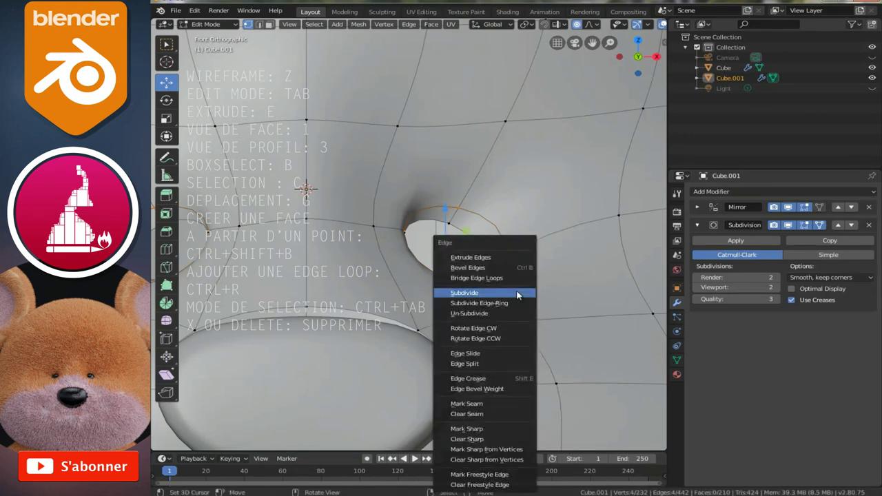
left_click(484, 355)
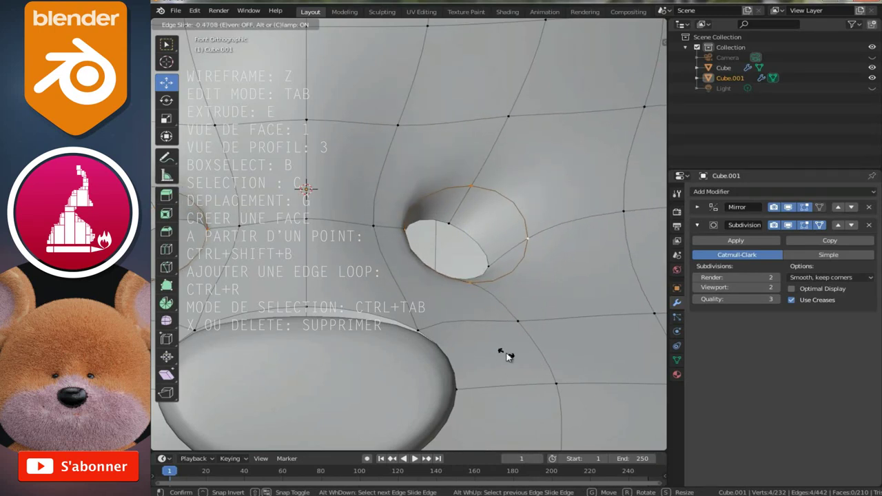
left_click(507, 356)
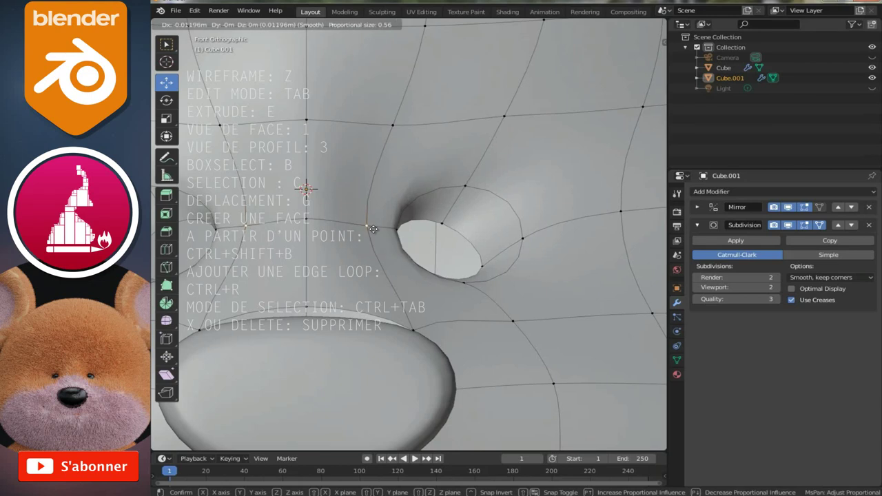
Widen the nostril hole by scaling its selection up twice
left_click(376, 227)
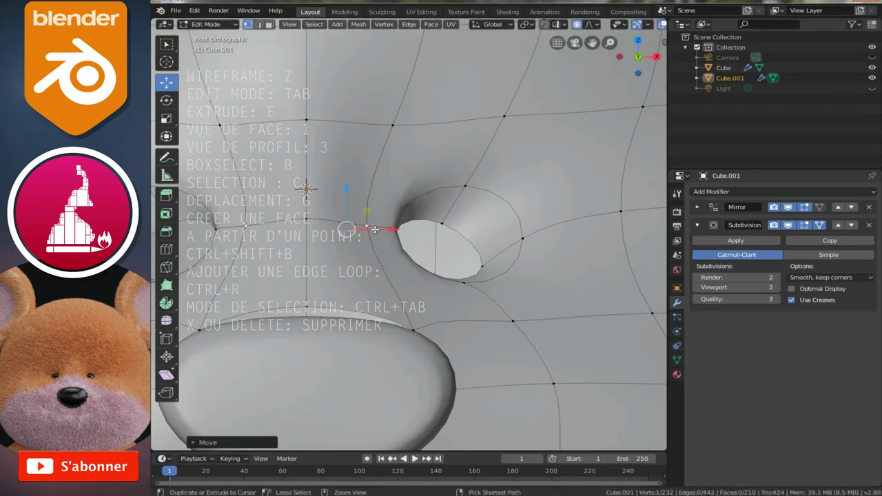
left_click(822, 226)
key("g")
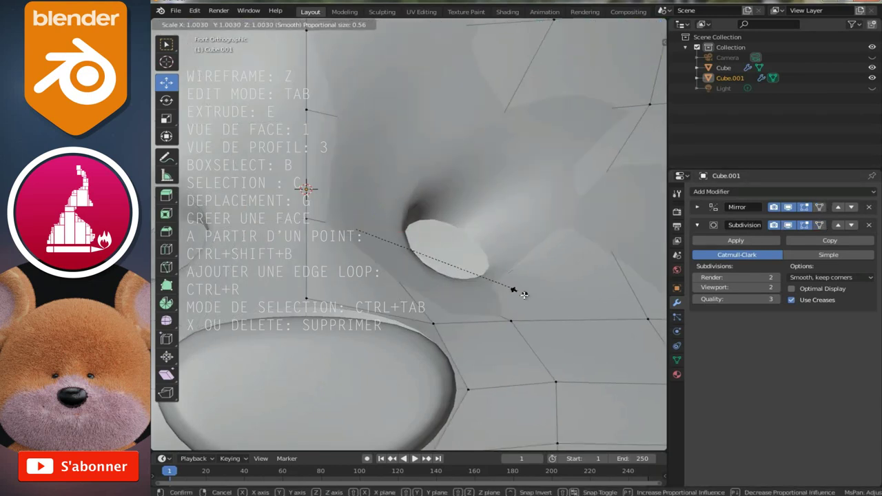
right_click(535, 299)
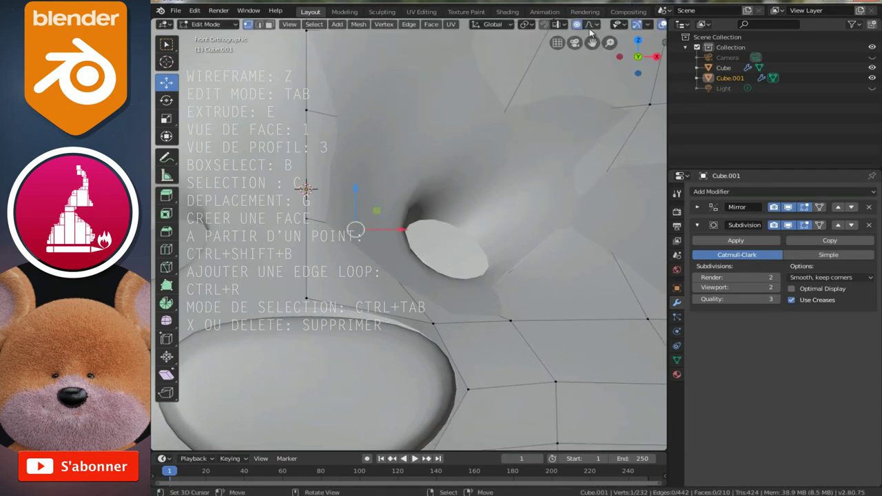
key("s")
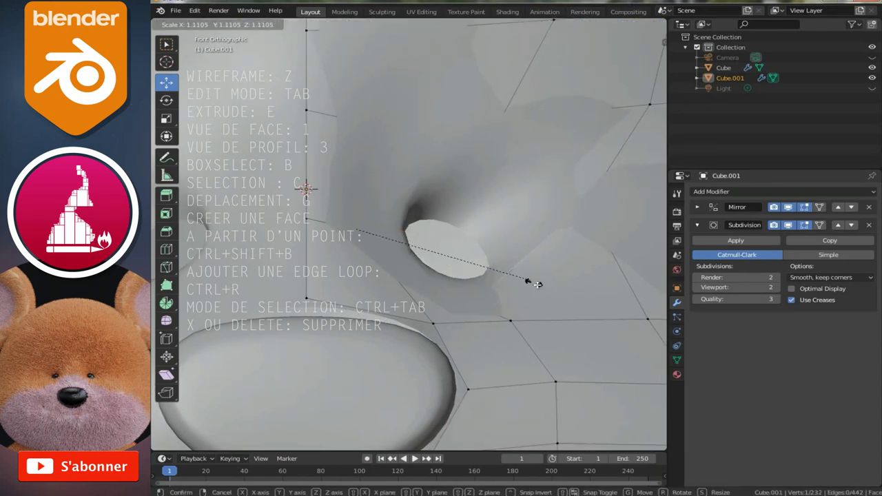
left_click(480, 259)
left_click(820, 226)
key("s")
left_click(530, 291)
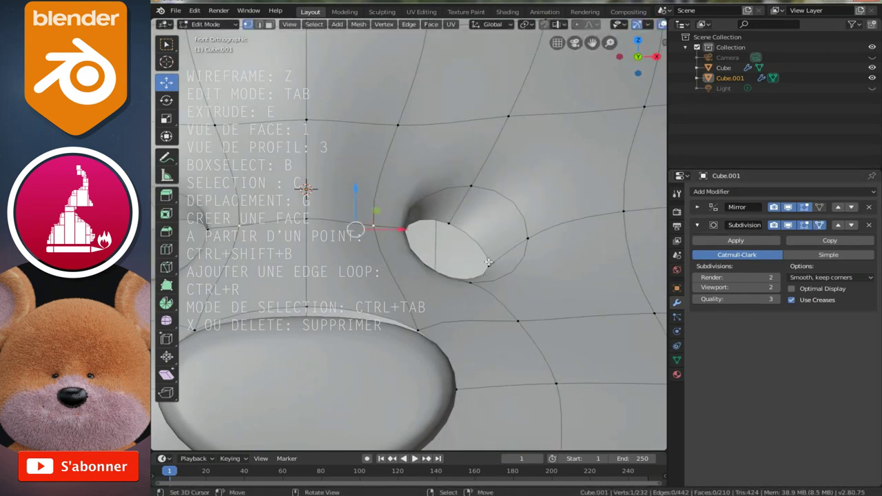
left_click_drag(381, 229, 372, 228)
middle_click_drag(372, 228, 397, 255)
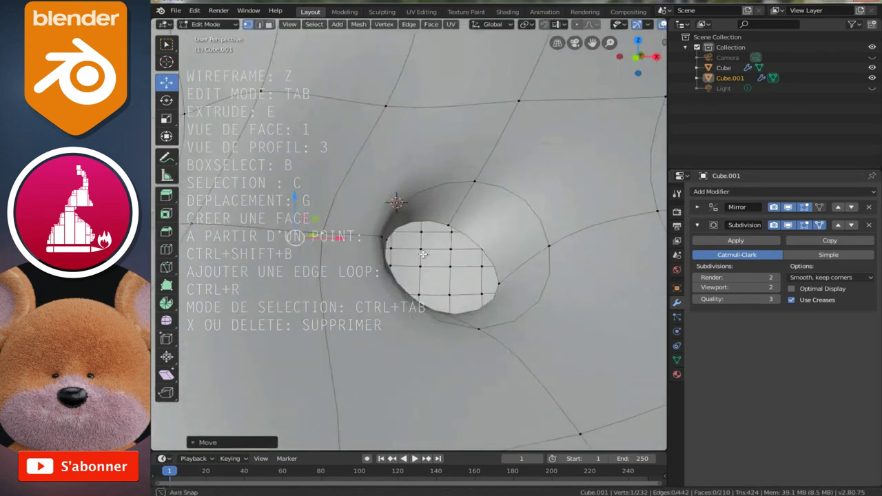
Select the outer ring around the hole and edge-slide it outward
left_click(375, 334, "alt")
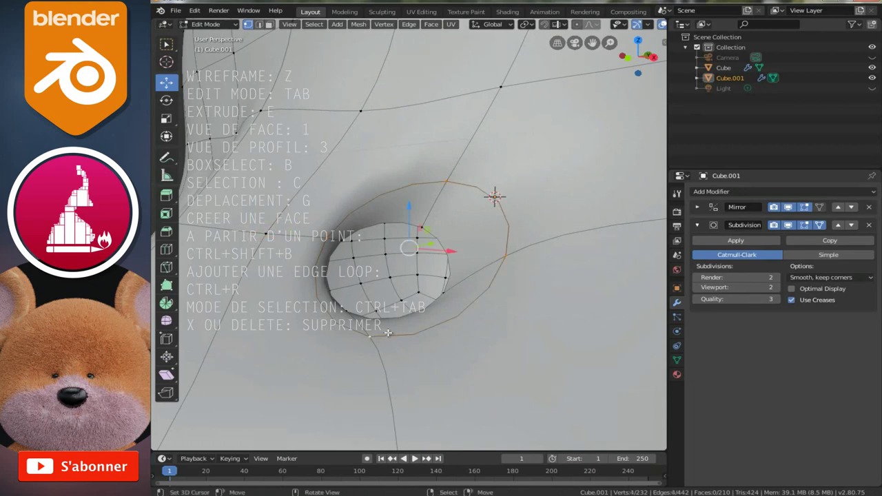
key("s")
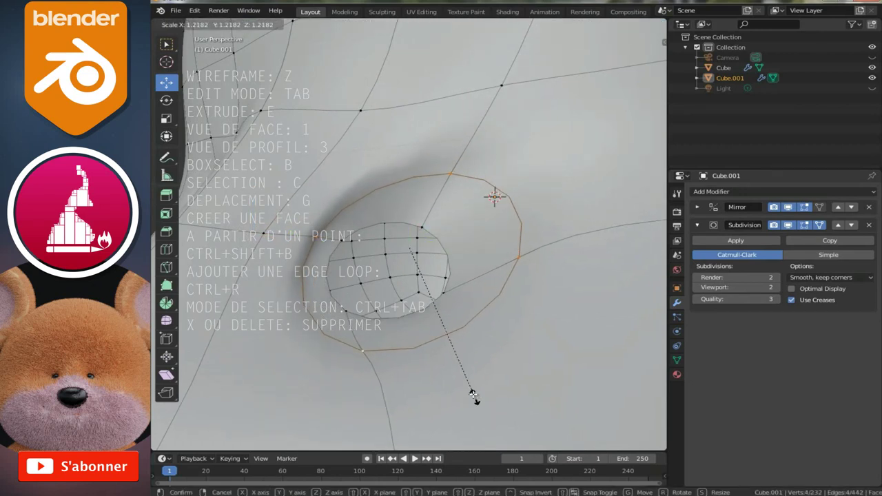
right_click(473, 394)
key("ctrl+e")
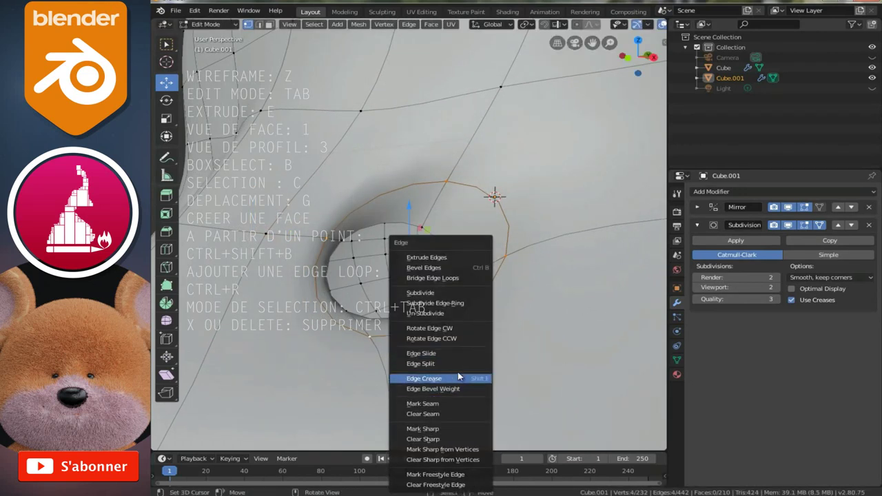
left_click(447, 354)
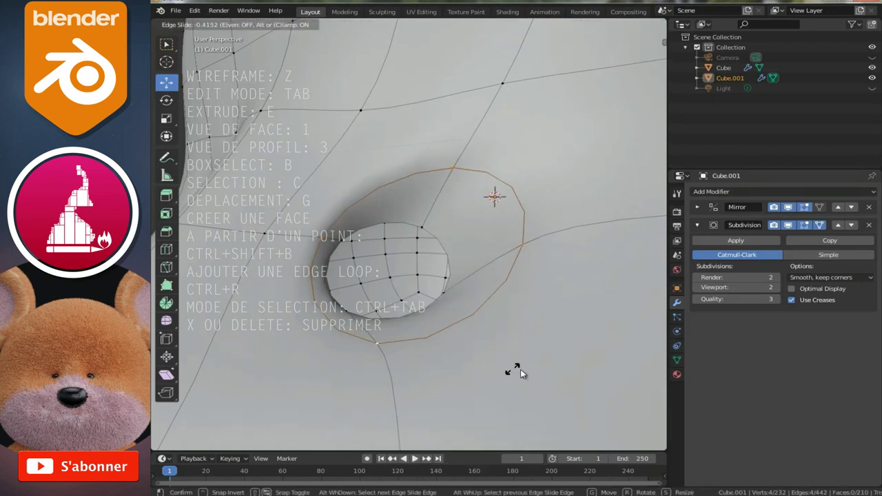
left_click(557, 363)
Add a Ctrl+R loop cut around the hole, then view the whole head in Object Mode
key("ctrl+r")
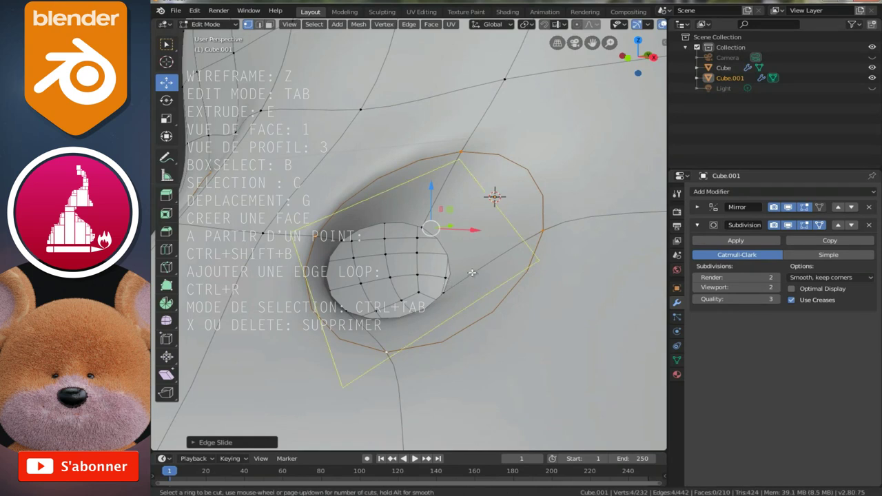
left_click(475, 271)
left_click(478, 287)
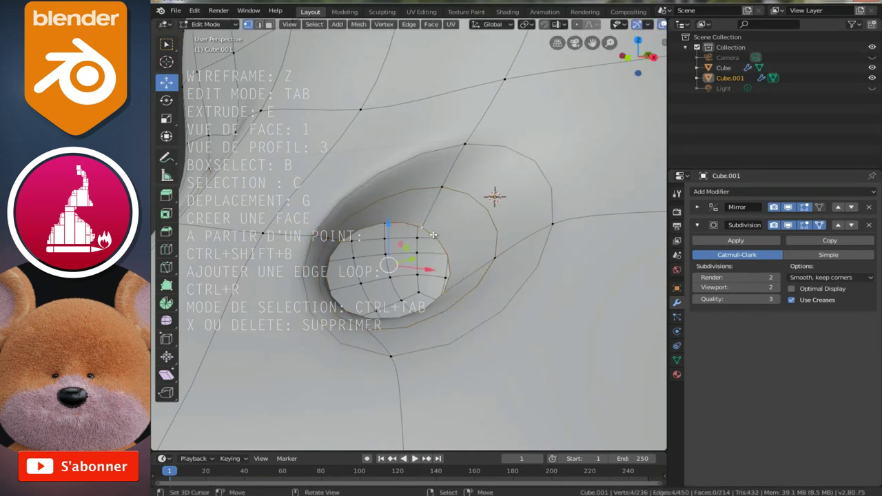
scroll(437, 231, "down", 6)
key("Tab")
scroll(406, 243, "down", 5)
middle_click_drag(467, 227, 441, 205)
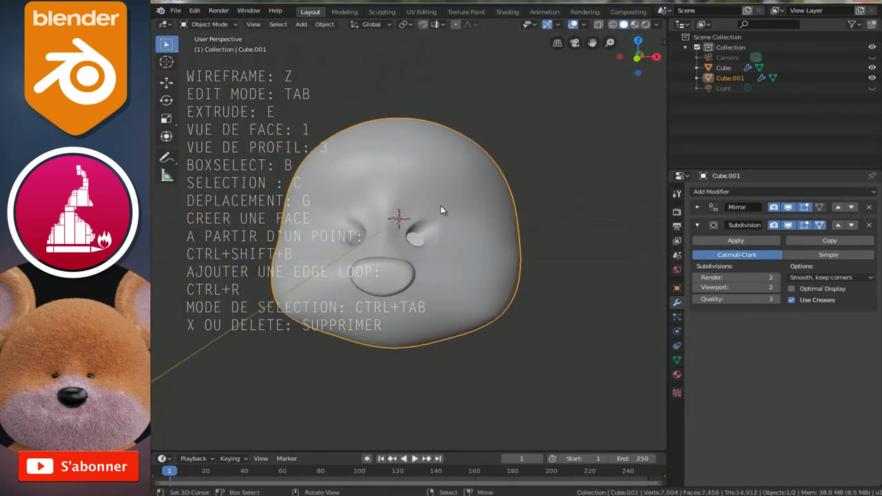
Back in Edit Mode, move the hole's inner face to a new position
scroll(466, 206, "up", 3)
scroll(441, 205, "up", 2)
scroll(434, 204, "up", 4)
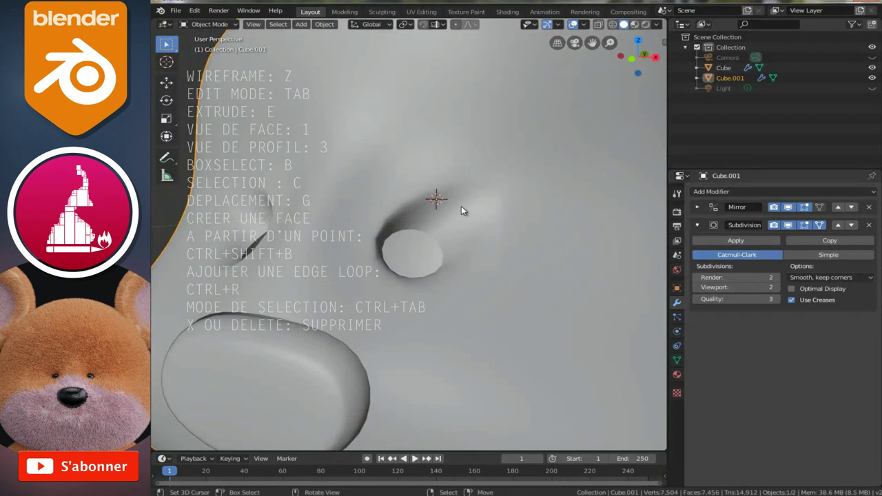
key("Tab")
scroll(392, 227, "up", 2)
middle_click_drag(391, 228, 358, 236)
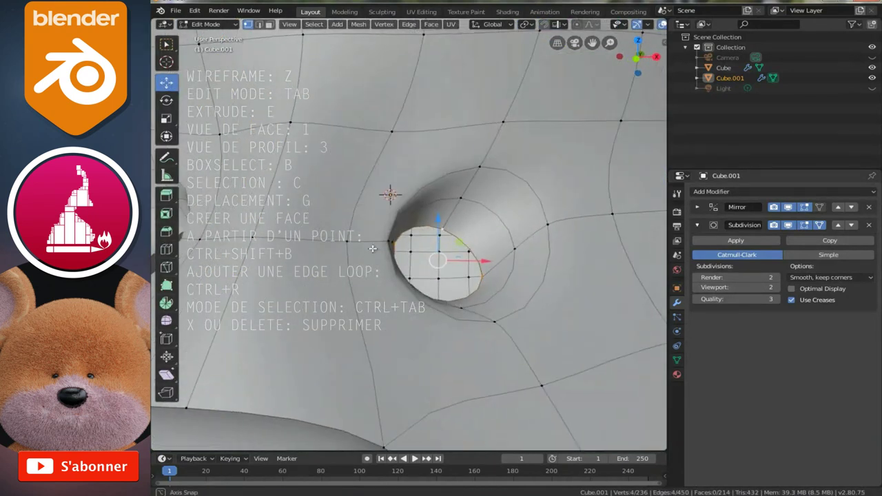
key("g")
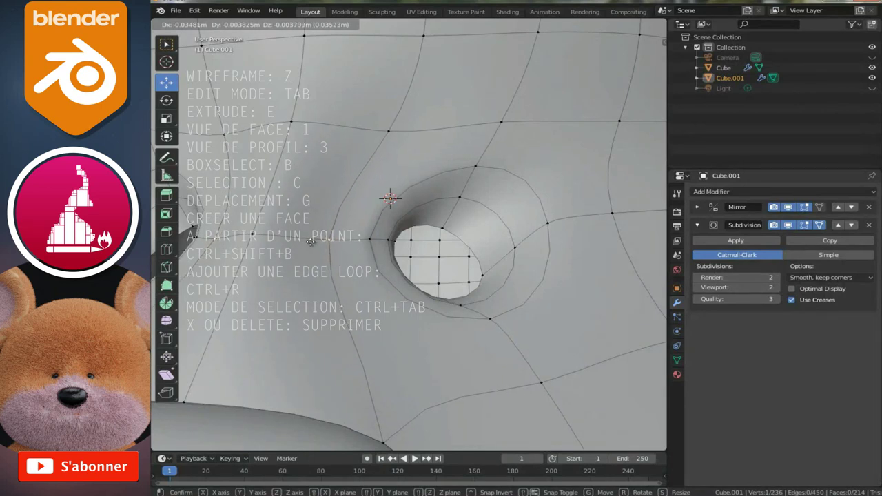
left_click(322, 240)
Pull individual vertices on the hole's rim into a better shape
left_click_drag(367, 237, 365, 239)
left_click_drag(476, 167, 486, 180)
left_click(545, 225)
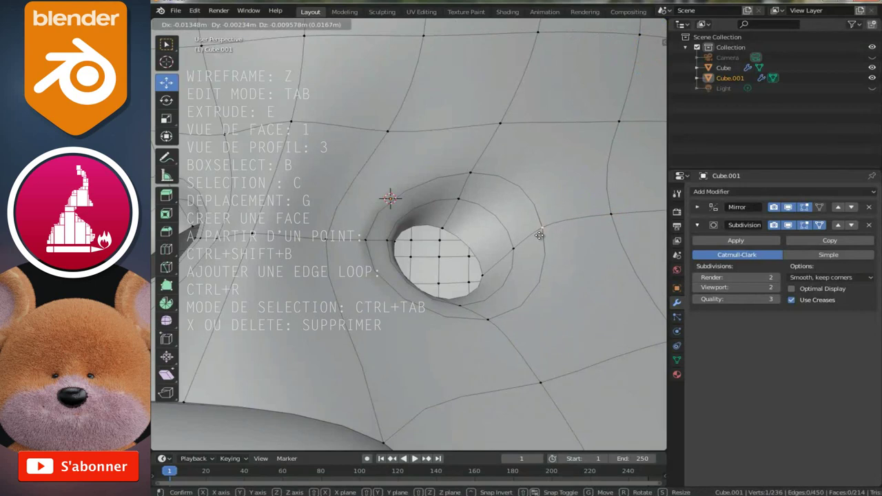
left_click_drag(546, 225, 537, 241)
middle_click_drag(536, 242, 430, 298)
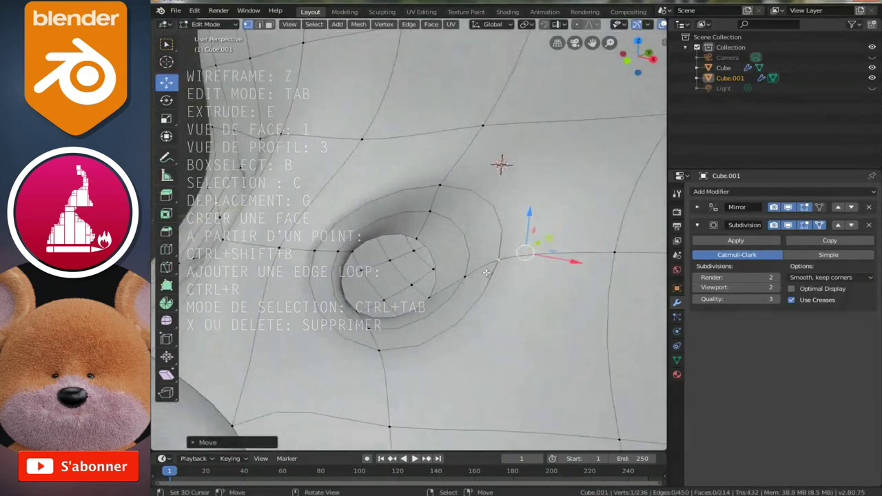
Select the hole's inner rim loop and move it in front view
left_click(429, 298, "alt")
key("KP_1")
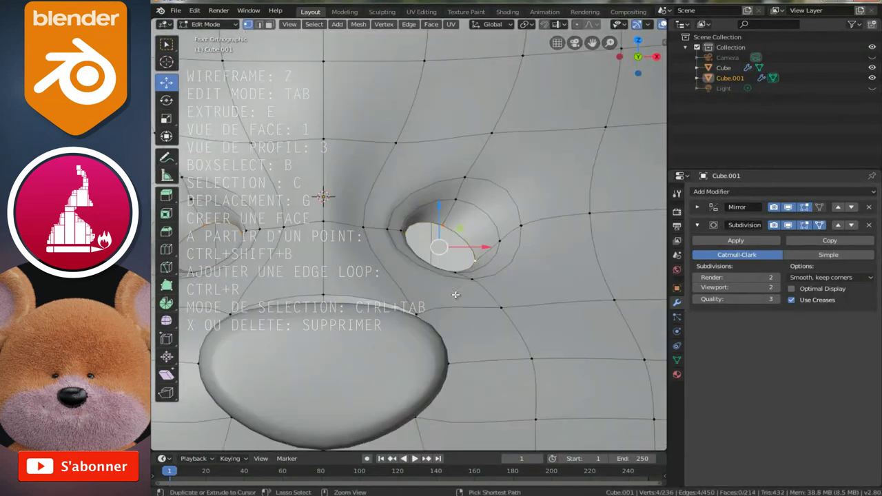
scroll(369, 313, "up", 4)
key("g")
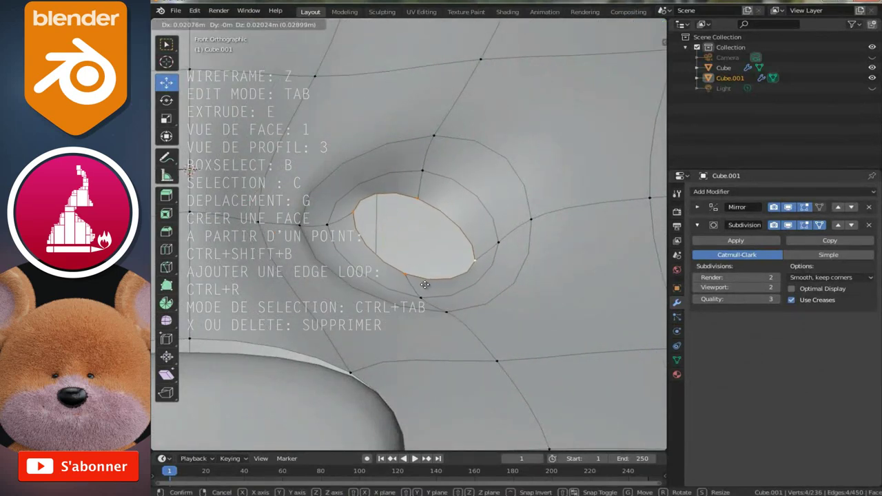
left_click(426, 283)
scroll(425, 283, "down", 5)
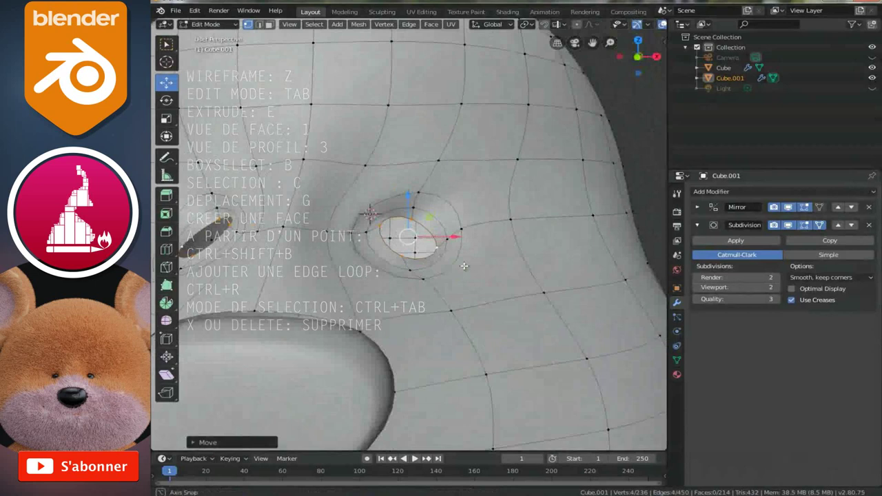
middle_click_drag(425, 284, 430, 277)
In side wireframe view, rotate the nostril loop and shift it into place
key("3")
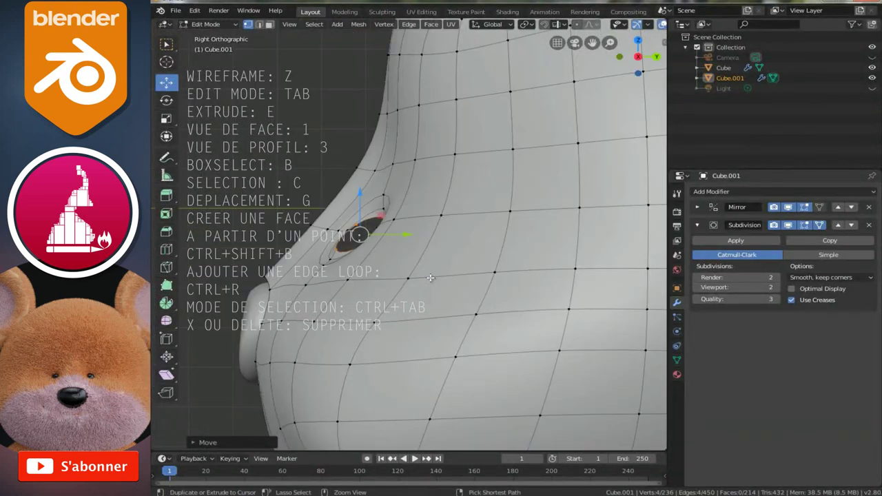
key("z")
scroll(481, 267, "up", 3)
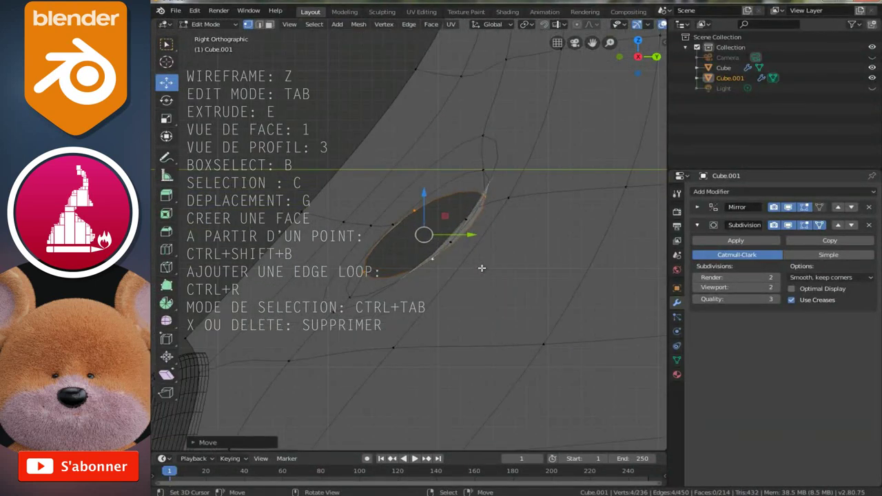
key("r")
left_click(532, 236)
key("g")
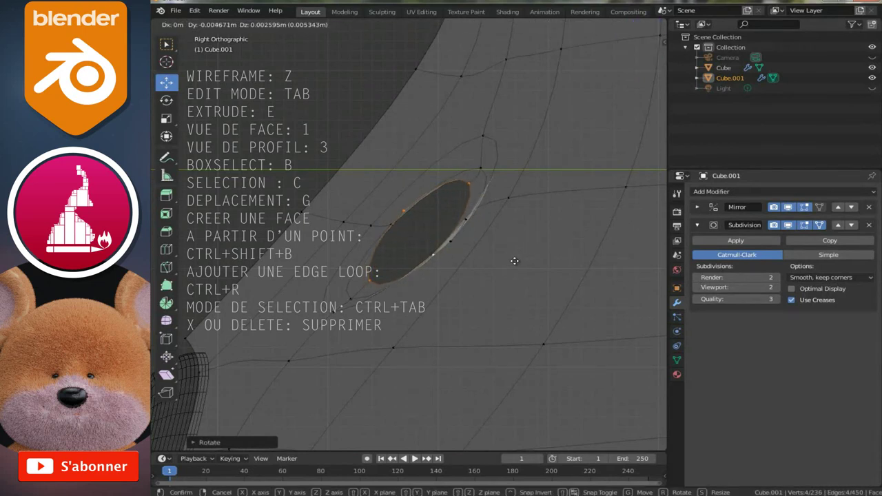
left_click(512, 260)
Return to solid shading, check the smoothed head in Object Mode, then re-enter Edit Mode
key("z")
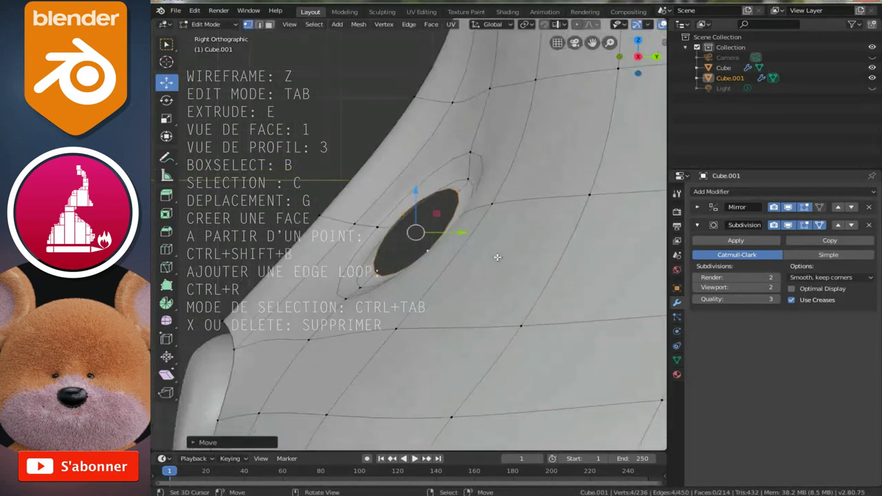
middle_click_drag(497, 256, 442, 270)
key("Tab")
scroll(434, 262, "down", 3)
scroll(495, 258, "down", 1)
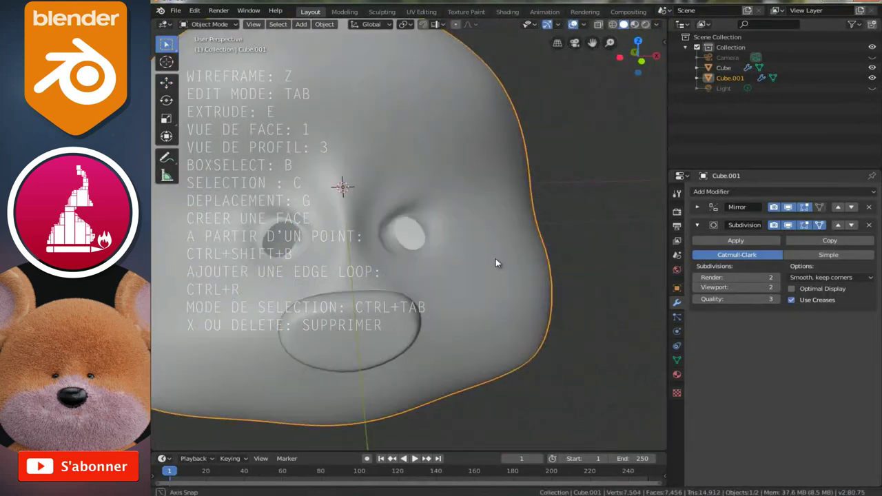
key("Tab")
Grow the nostril selection two rings, apply Smooth Vertices, and inspect it in Object Mode
scroll(455, 255, "up", 4)
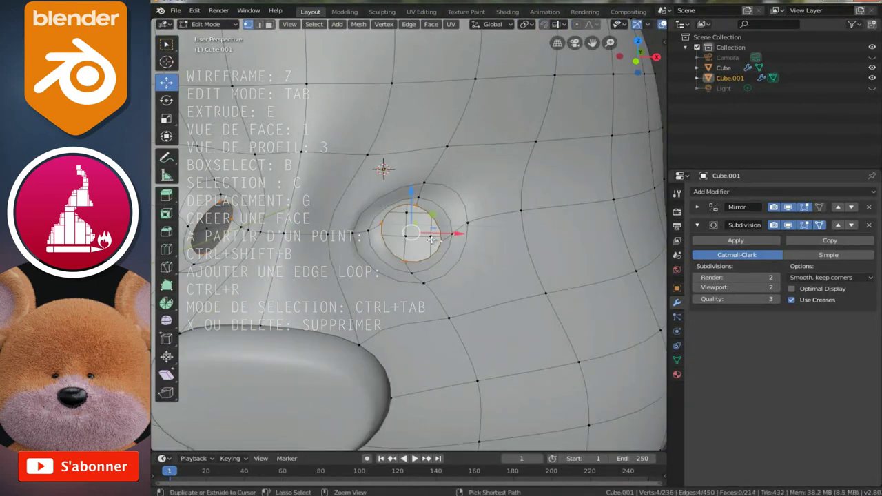
key("ctrl+KP_Add")
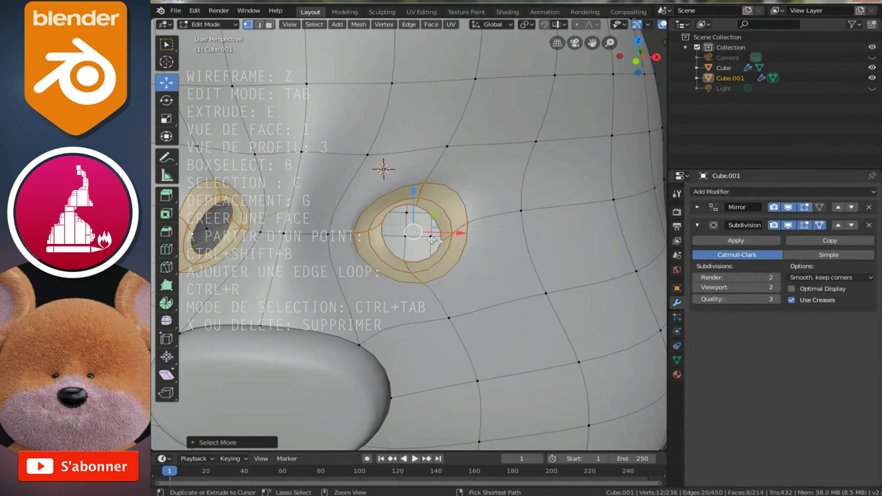
key("ctrl+KP_Add")
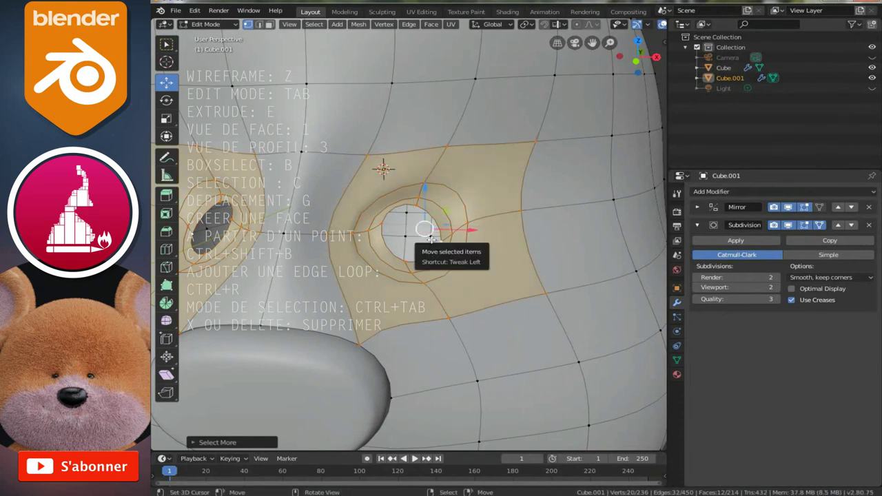
right_click(432, 242)
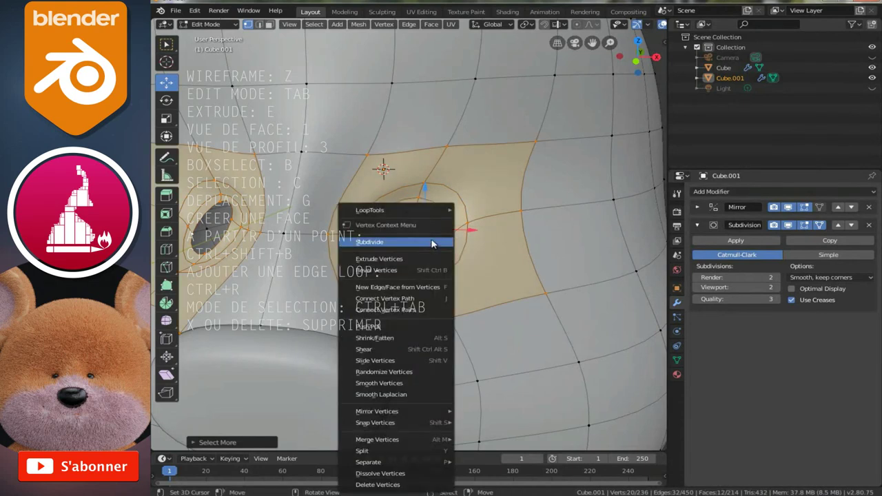
left_click(391, 383)
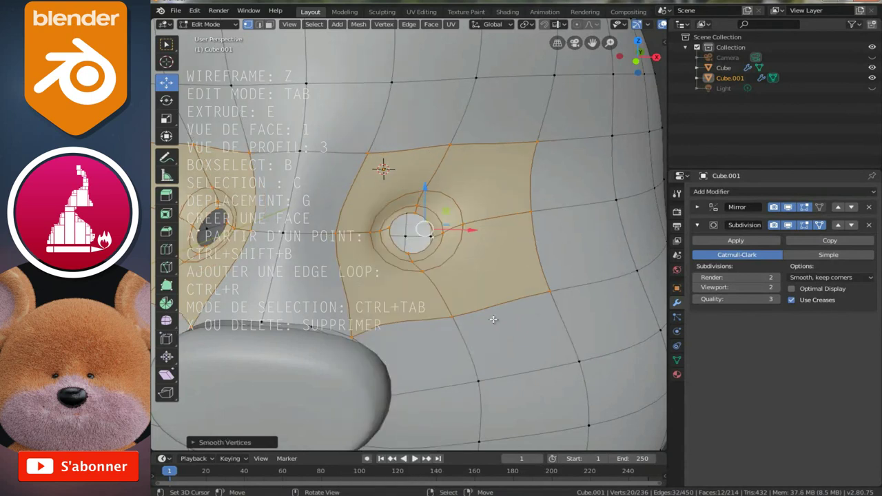
key("Tab")
scroll(473, 302, "down", 5)
mouse_move(429, 279)
middle_mouse_down()
mouse_move(502, 246)
mouse_move(410, 253)
mouse_move(479, 256)
mouse_move(423, 260)
middle_mouse_up()
Select the nostril rim loop and push it inward with a small proportional-editing radius
scroll(424, 260, "up", 5)
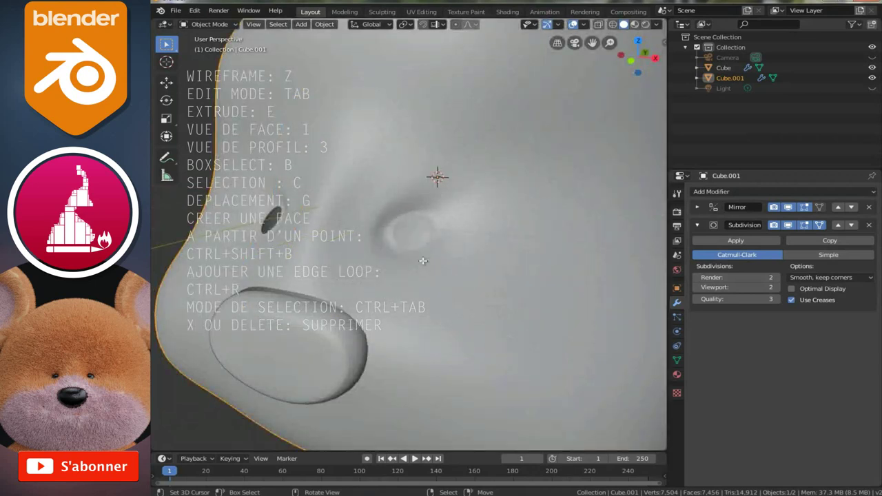
key("Tab")
scroll(393, 260, "up", 2)
left_click(395, 257, "alt")
middle_click_drag(395, 257, 462, 253)
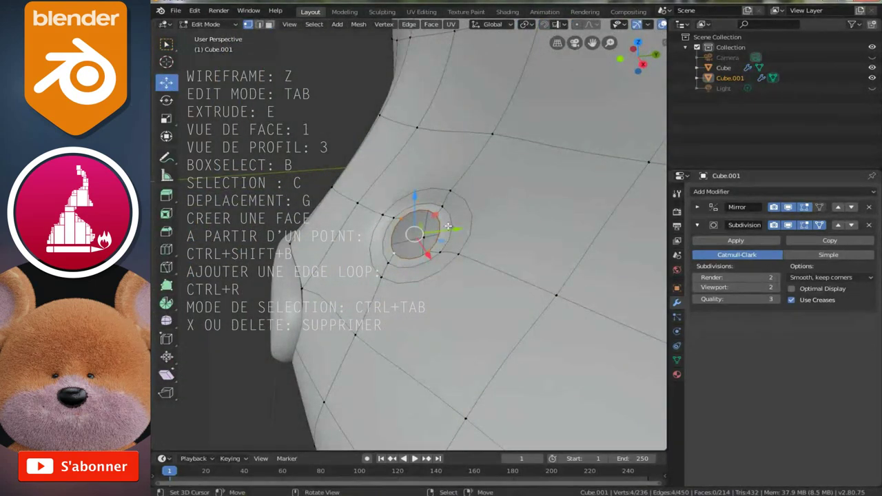
middle_click_drag(502, 212, 451, 248)
key("g")
scroll(472, 234, "up", 3)
scroll(472, 233, "up", 3)
scroll(472, 233, "up", 3)
scroll(474, 232, "up", 2)
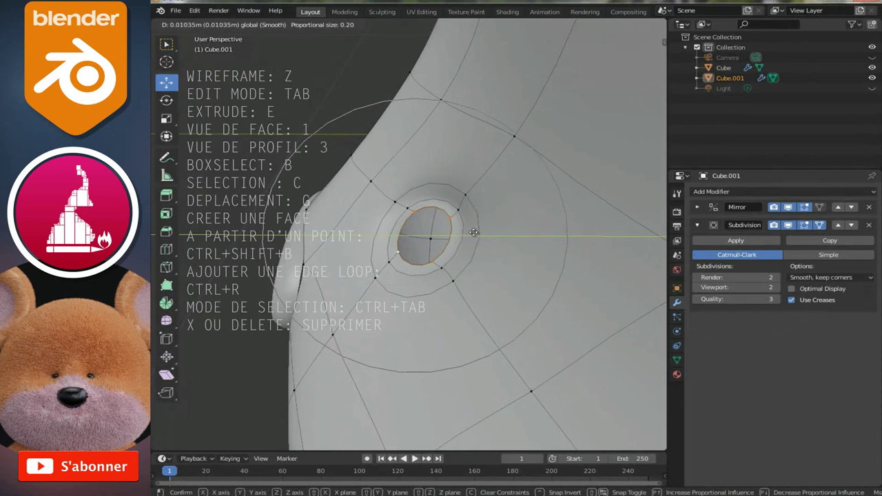
scroll(510, 228, "up", 2)
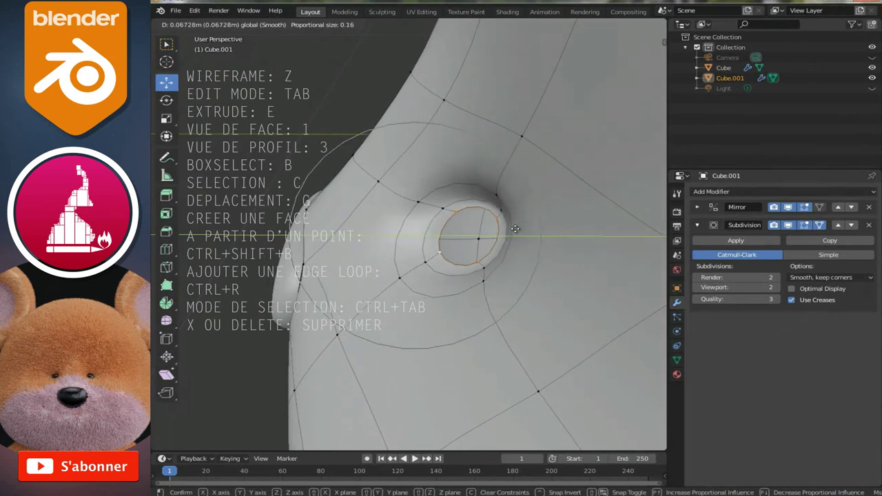
left_click(529, 235)
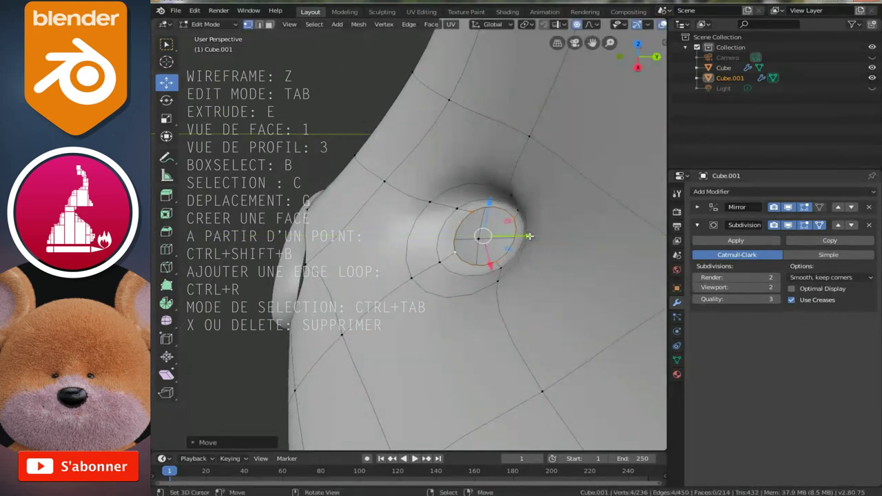
Refine the rim with several more soft-falloff moves, including one locked to Z
middle_click_drag(529, 235, 445, 195)
key("g")
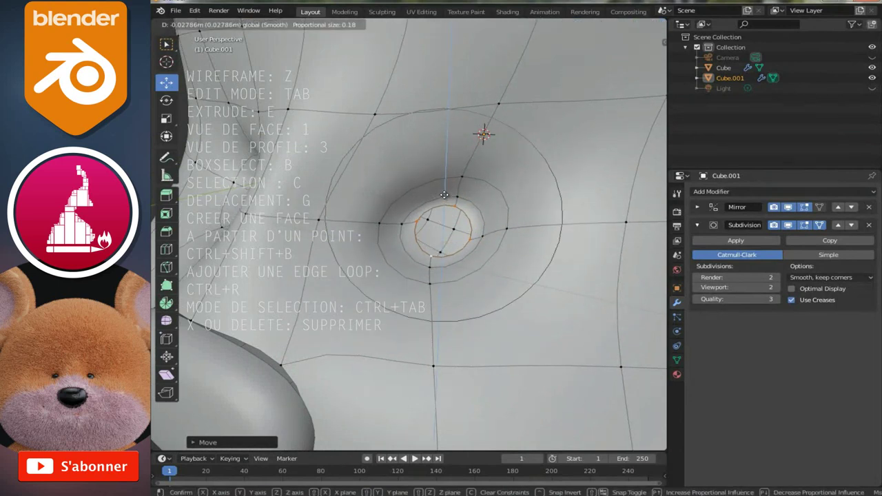
left_click(444, 195)
middle_click_drag(445, 195, 467, 227)
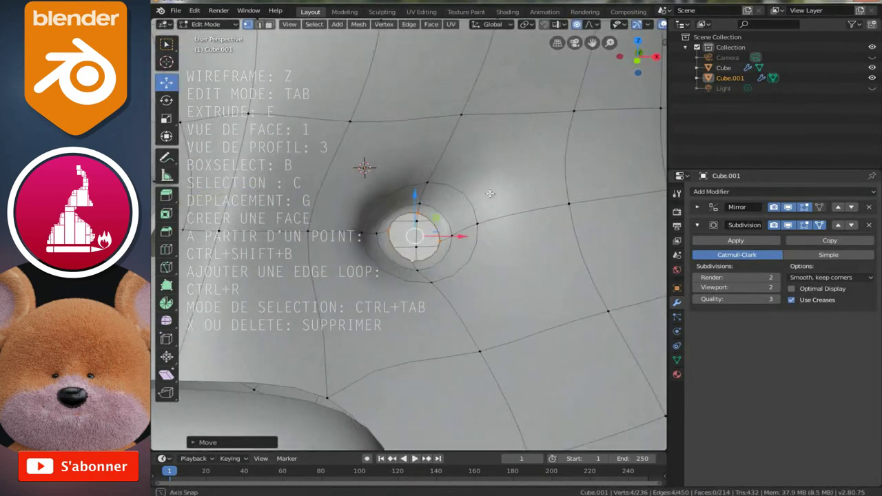
key("g")
left_click(469, 236)
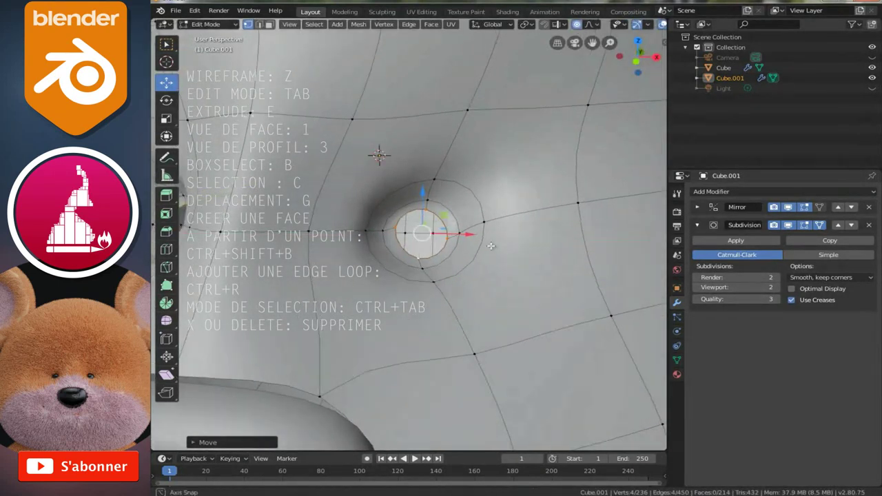
middle_click_drag(468, 236, 508, 246)
key("g")
left_click(532, 246)
key("g")
key("z")
left_click(486, 215)
key("g")
left_click(525, 247)
Cancel the stray move, switch to front view, and view the head in Object Mode
middle_click_drag(525, 246, 570, 240)
key("g")
key("Escape")
key("KP_1")
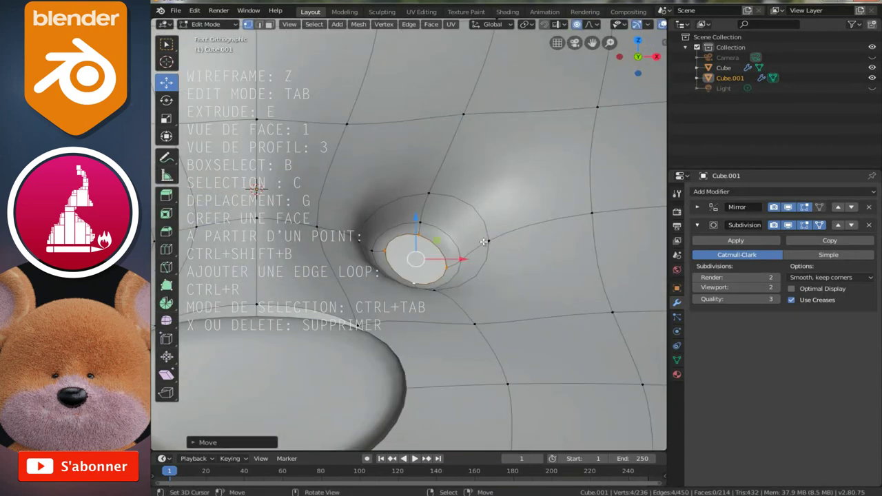
key("Tab")
scroll(475, 252, "down", 3)
scroll(469, 259, "down", 1)
scroll(469, 260, "down", 2)
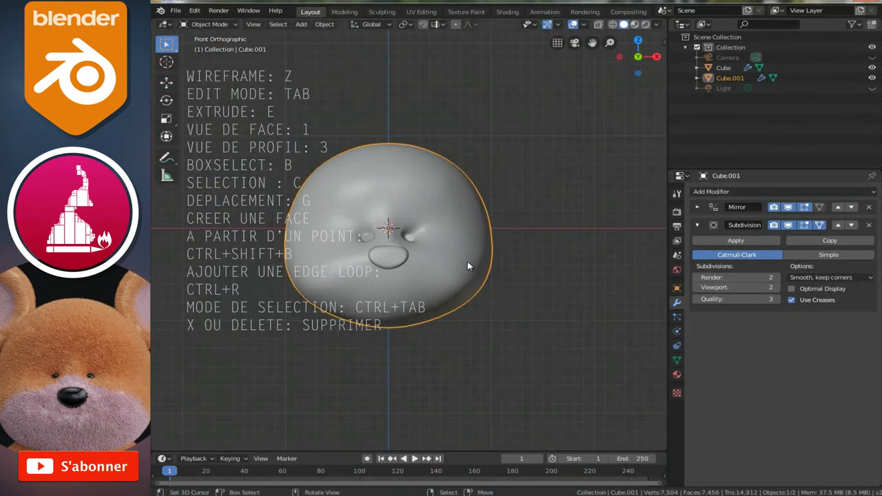
scroll(469, 260, "up", 2)
scroll(469, 276, "up", 1)
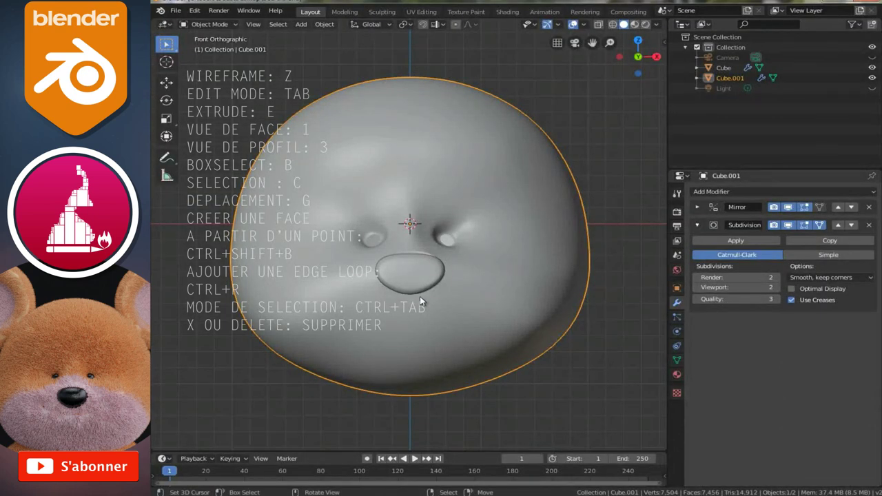
middle_click_drag(419, 301, 425, 267, "shift")
Select the muzzle object, enter Edit Mode, and switch to Face select
scroll(425, 267, "up", 3)
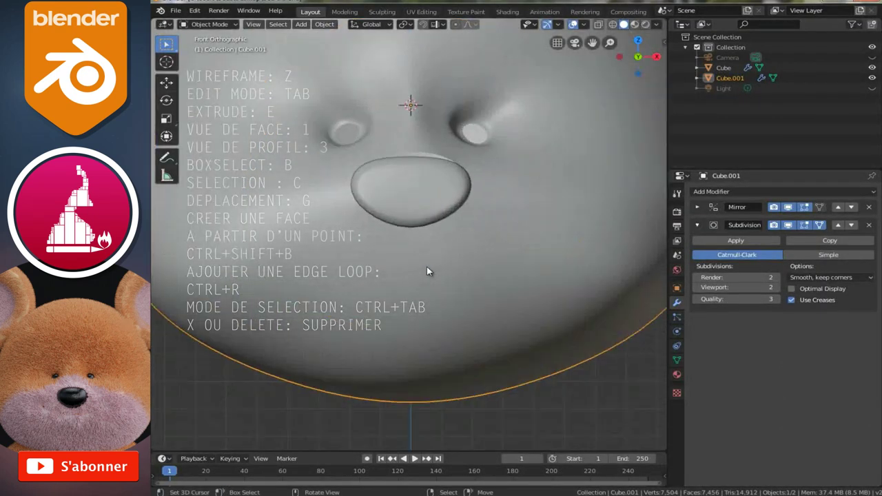
left_click(404, 166)
key("Tab")
mouse_move(418, 187)
middle_mouse_down()
mouse_move(361, 206)
mouse_move(397, 188)
middle_mouse_up()
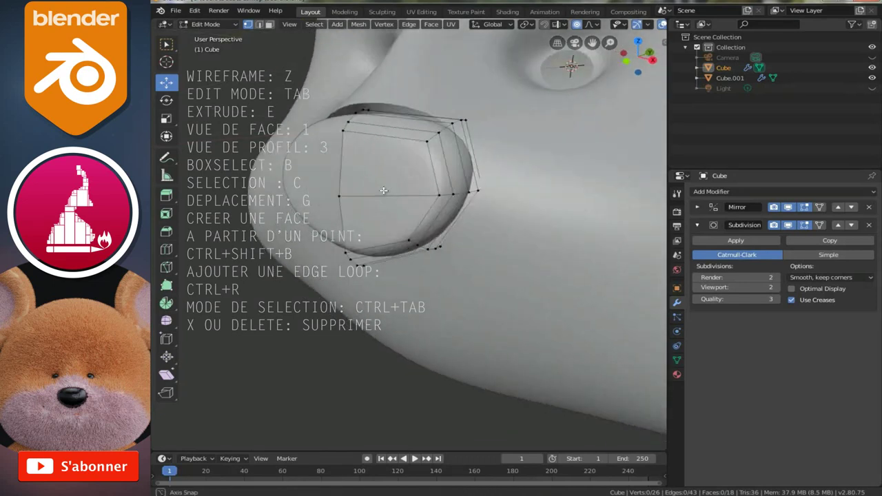
left_click(361, 186)
middle_click_drag(361, 186, 414, 199)
key("ctrl+Tab")
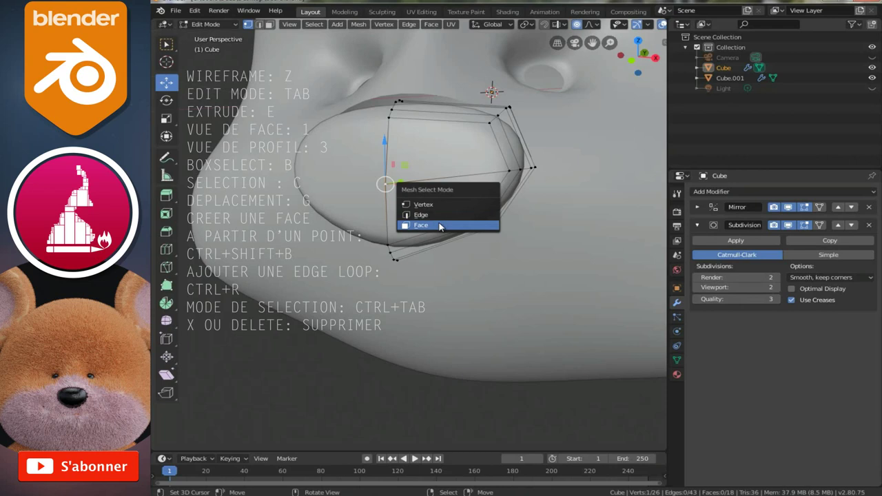
left_click(440, 227)
Extrude the muzzle's front faces and shrink them with proportional editing turned off
left_click(426, 164, "shift")
key("e")
left_click(496, 242)
key("g")
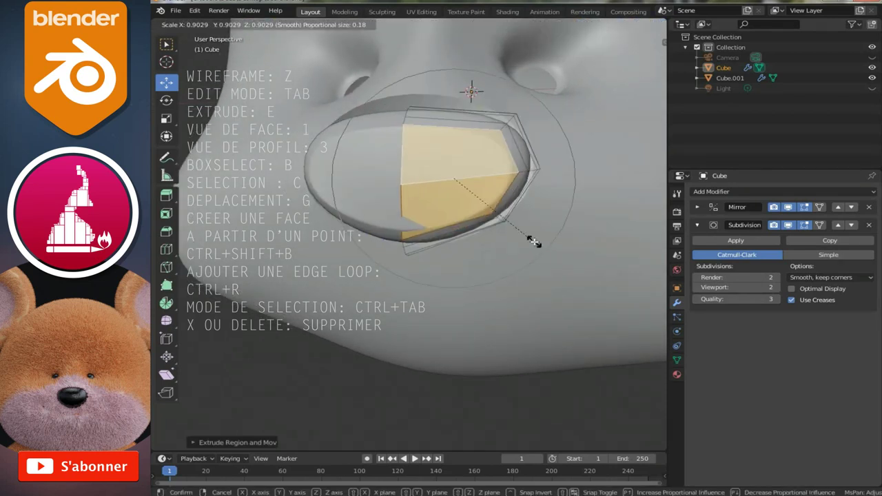
right_click(530, 240)
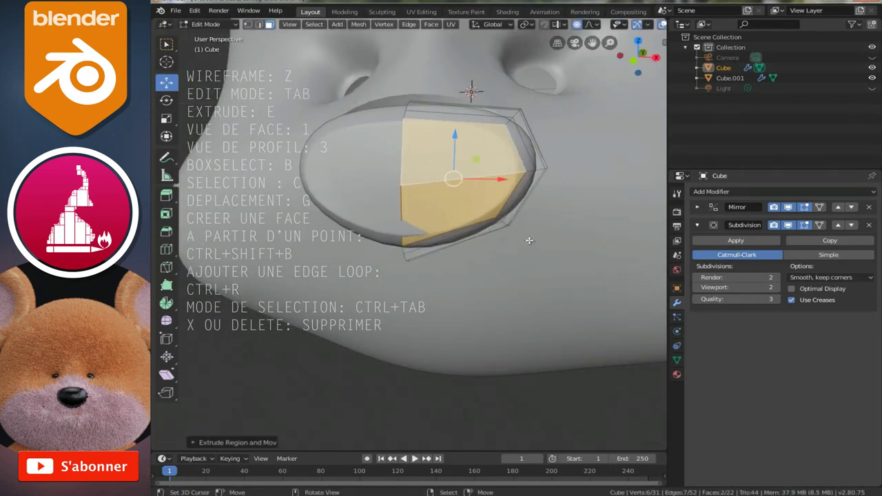
left_click(577, 25)
key("s")
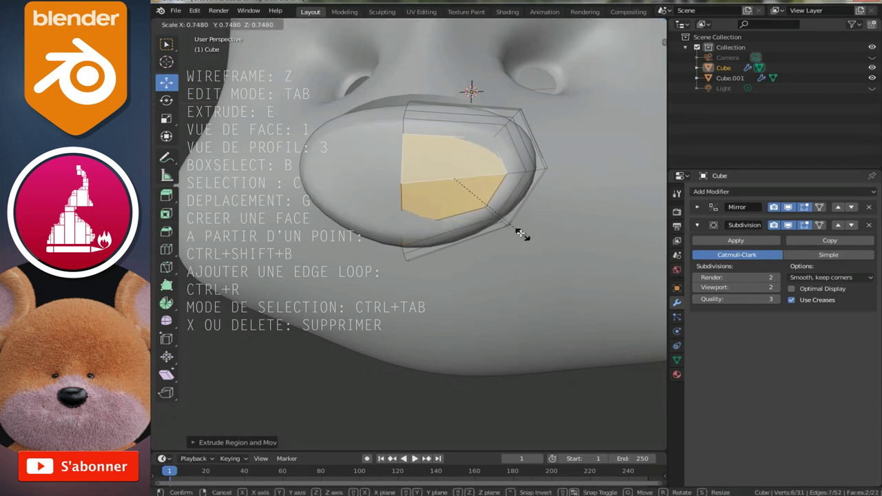
left_click(513, 231)
Move the extruded faces forward along Y, shrink them further, and view the snout in Object Mode
middle_click_drag(513, 230, 461, 250)
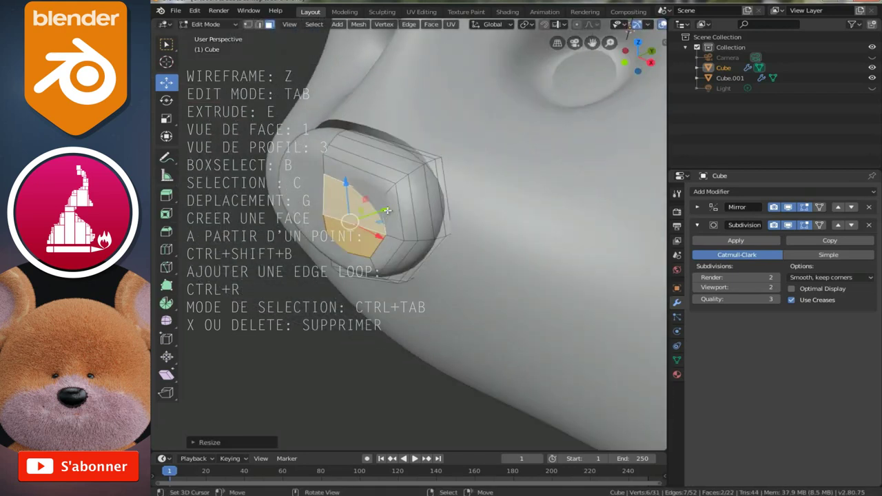
left_click_drag(386, 211, 381, 212)
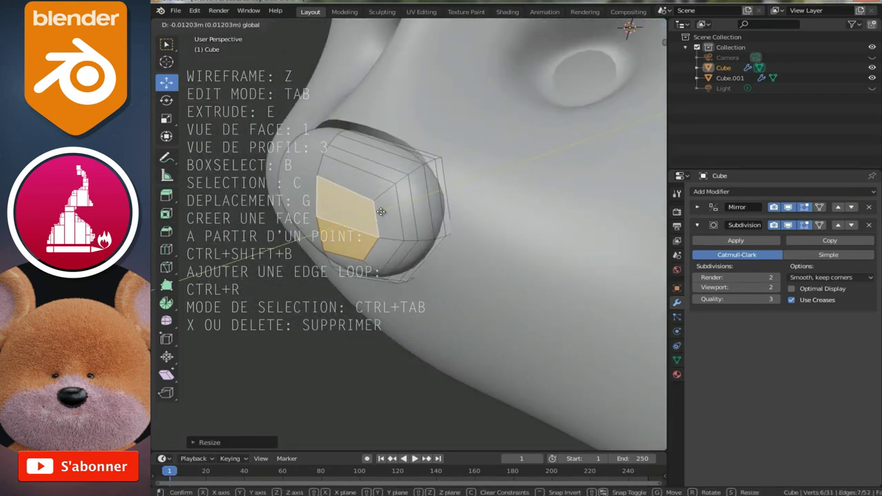
left_click(381, 211)
middle_click_drag(381, 211, 414, 207)
left_click_drag(413, 207, 458, 277)
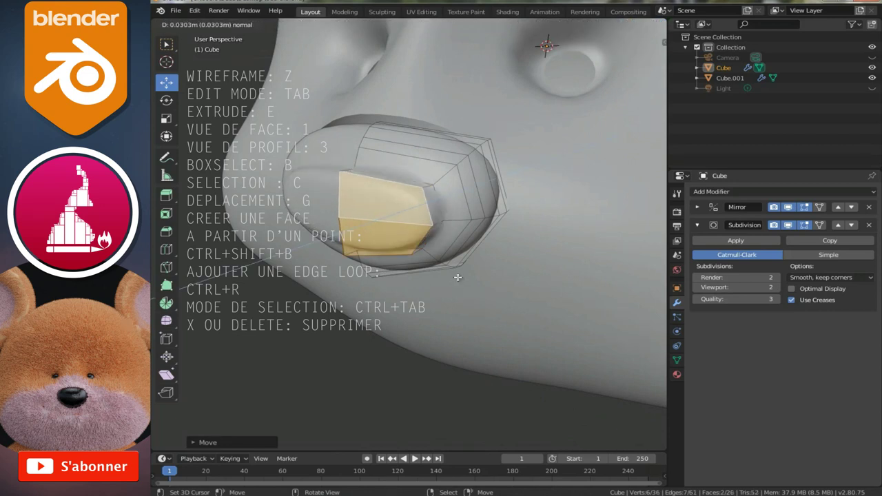
key("s")
left_click(479, 258)
mouse_move(479, 258)
middle_mouse_down()
mouse_move(446, 264)
mouse_move(386, 219)
middle_mouse_up()
left_click_drag(386, 219, 384, 219)
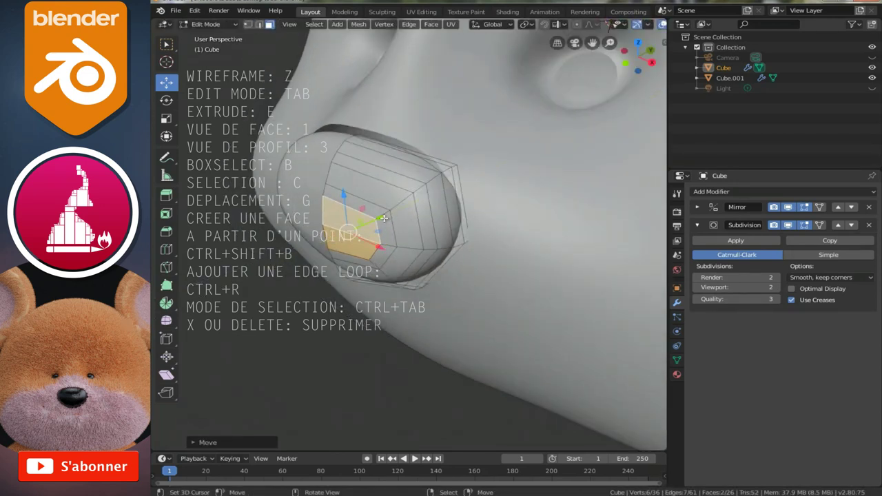
key("Tab")
mouse_move(414, 235)
middle_mouse_down()
mouse_move(466, 223)
mouse_move(458, 200)
middle_mouse_up()
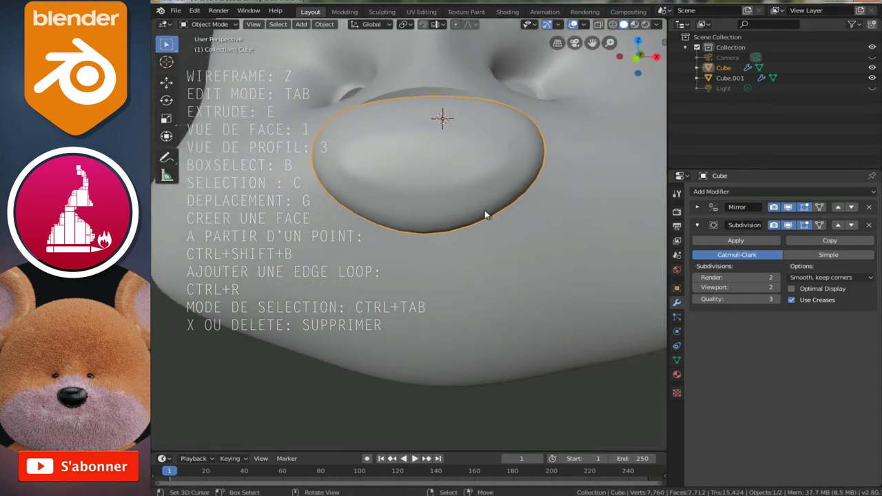
Zoom in on the muzzle in front view and edit the nose mesh in vertex select mode
scroll(485, 215, "down", 2)
key("KP_1")
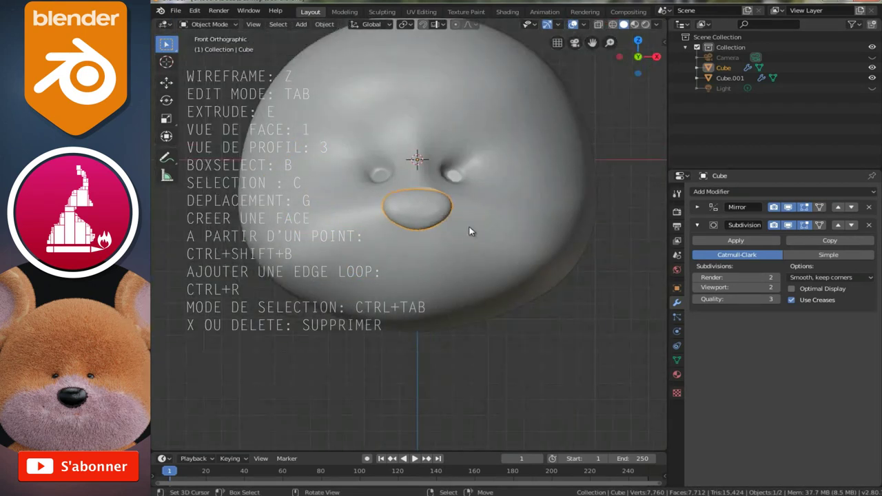
scroll(470, 227, "down", 1)
middle_click_drag(470, 227, 466, 268, "ctrl")
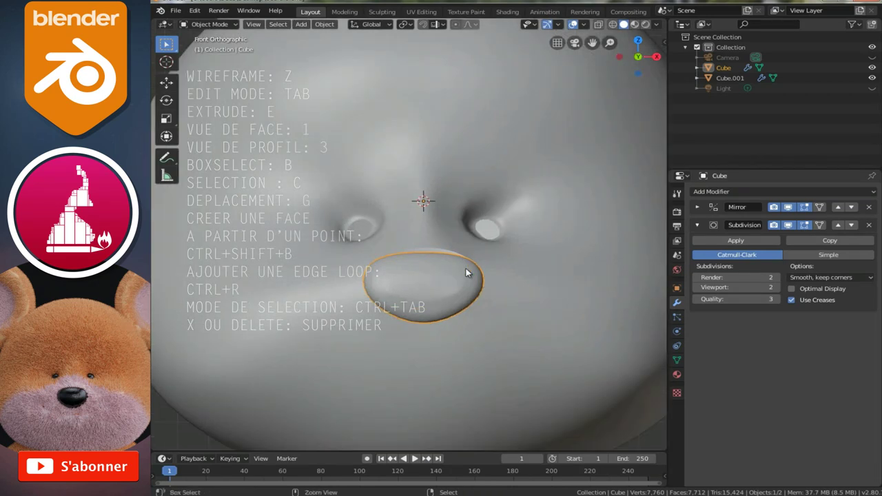
key("ctrl+Tab")
key("ctrl+Tab")
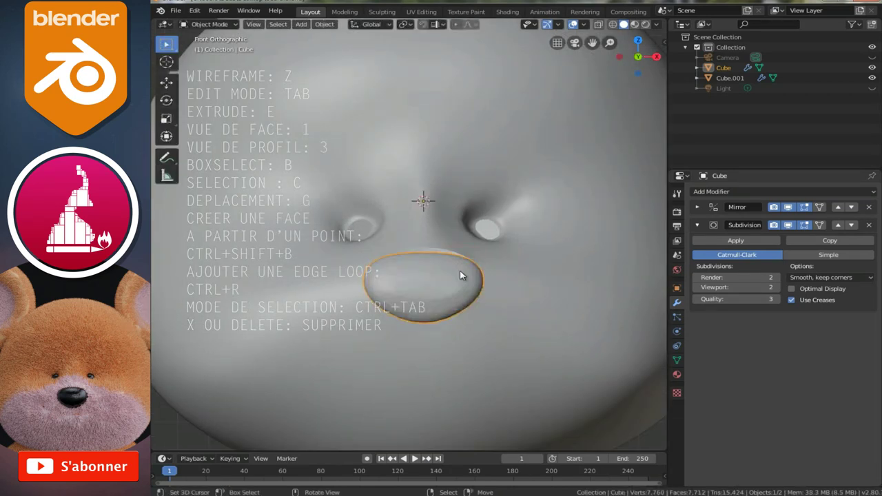
left_click(211, 25)
left_click(208, 47)
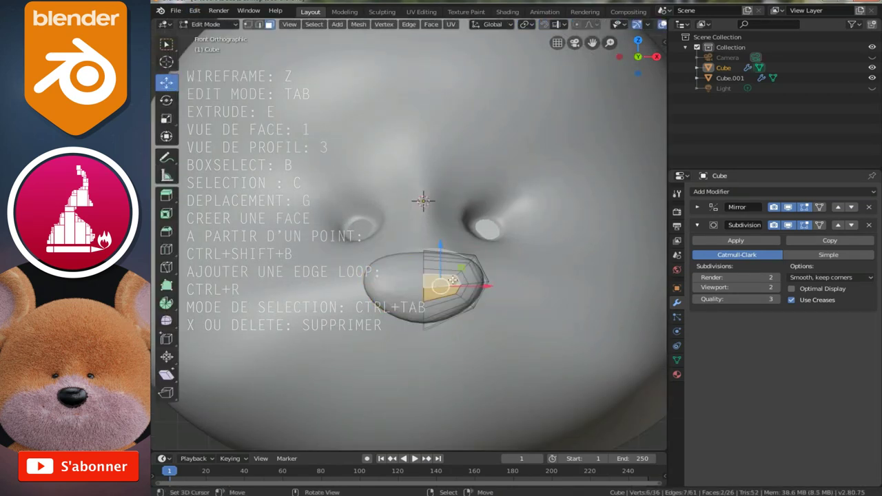
key("1")
key("ctrl+Tab")
left_click(414, 296)
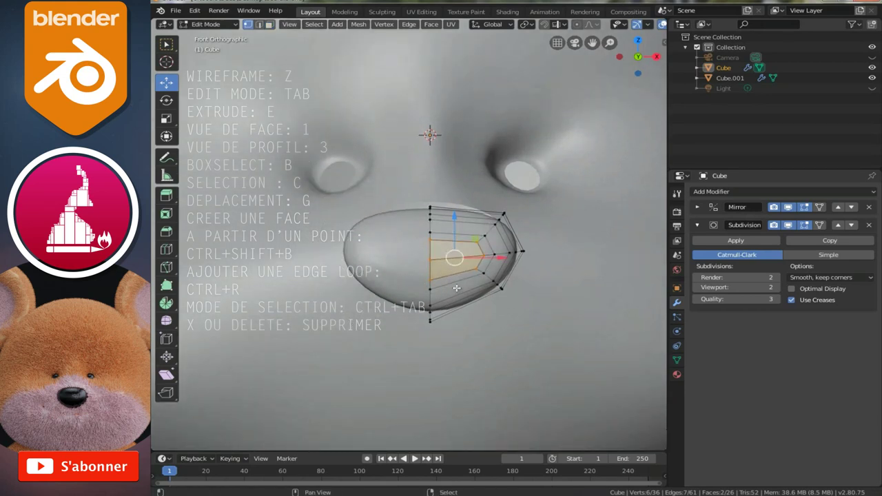
scroll(466, 283, "up", 3)
Grow the front vertex selection and apply Smooth Vertices, undoing the extra second pass
key("ctrl+KP_Add")
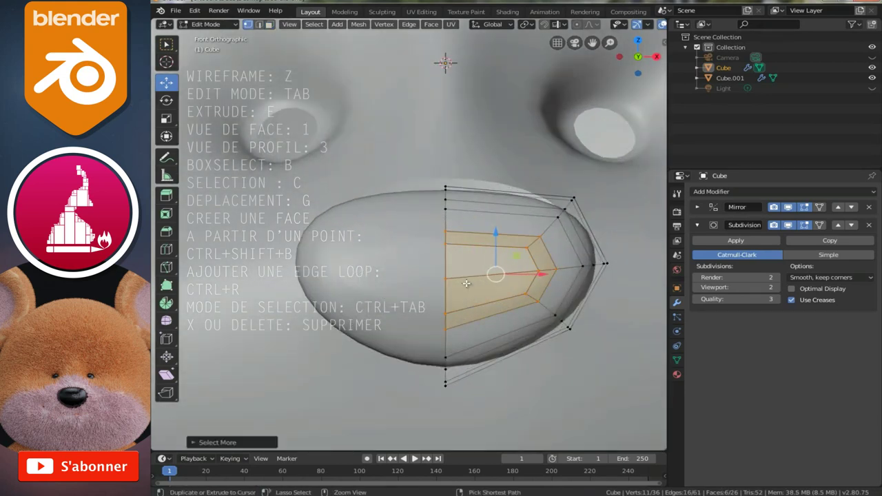
right_click(466, 283)
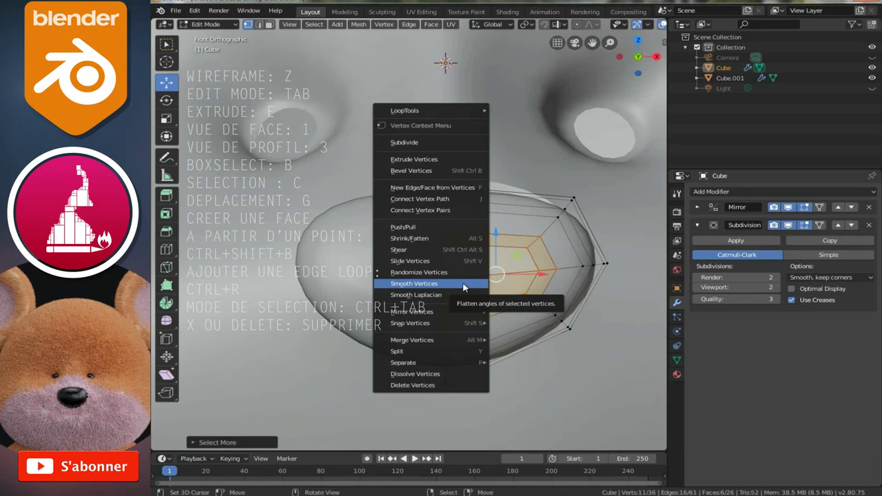
left_click(465, 285)
key("ctrl+KP_Add")
right_click(463, 283)
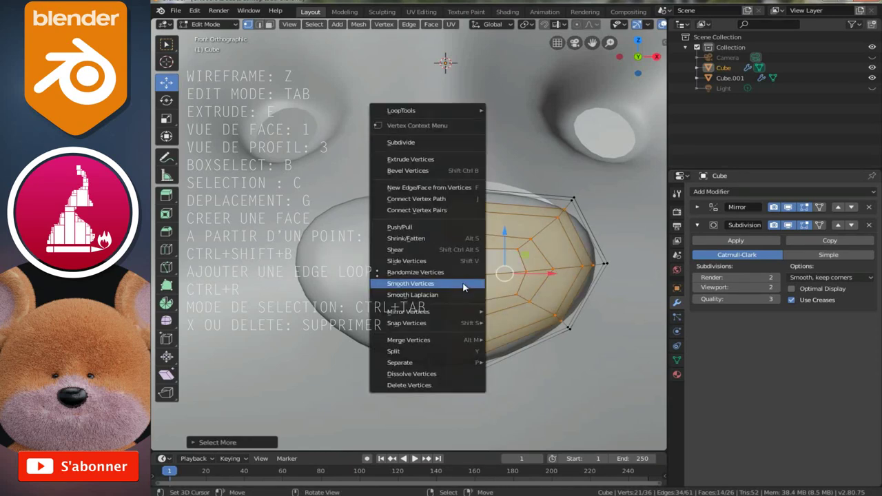
left_click(463, 283)
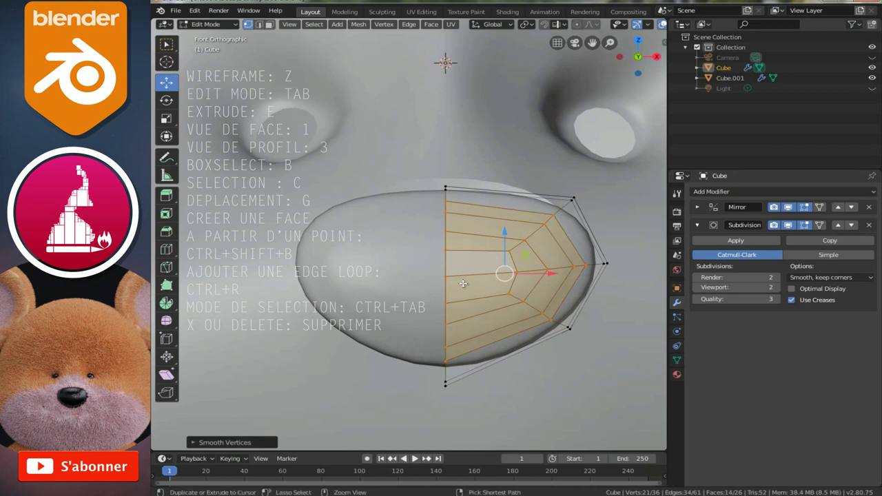
key("ctrl+z")
key("ctrl+z")
key("ctrl+z")
key("ctrl+z")
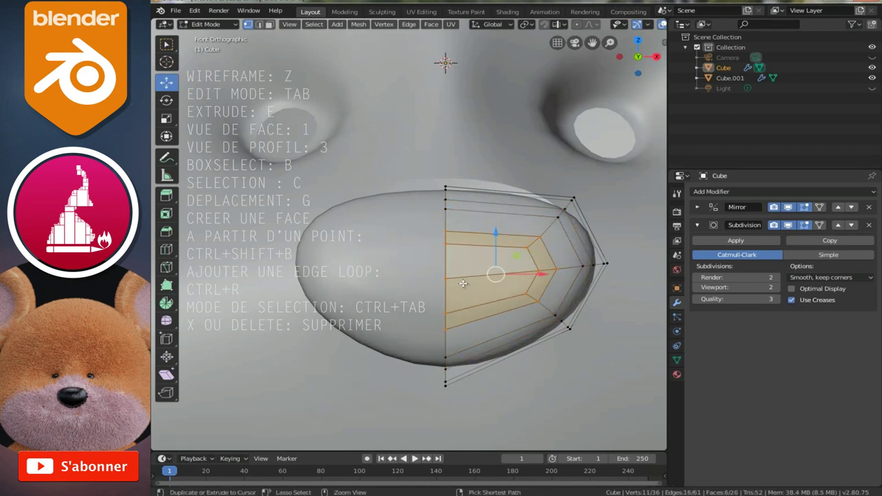
key("ctrl+z")
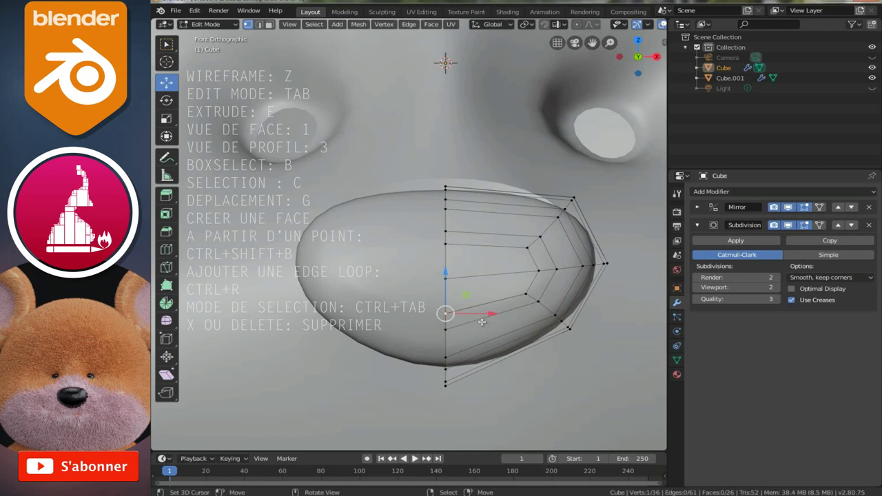
scroll(455, 317, "down", 1)
key("ctrl+z")
Move a couple of nose vertices to reshape the nose, checking the result in Object Mode
middle_click_drag(400, 323, 368, 314)
left_click(324, 344)
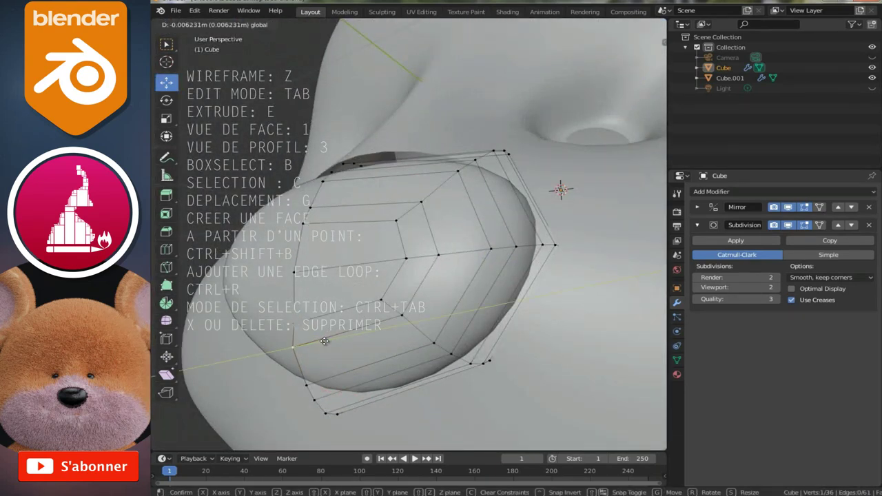
mouse_move(404, 314)
middle_mouse_down()
mouse_move(407, 330)
mouse_move(345, 324)
middle_mouse_up()
left_click_drag(345, 324, 340, 323)
key("Tab")
mouse_move(339, 323)
middle_mouse_down()
mouse_move(386, 290)
mouse_move(481, 311)
mouse_move(423, 345)
mouse_move(392, 339)
middle_mouse_up()
key("Tab")
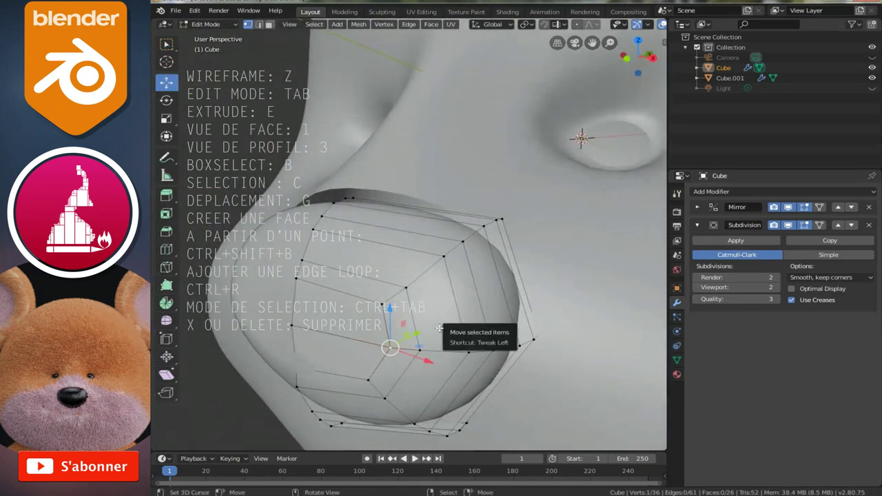
left_click_drag(392, 339, 419, 333)
left_click(418, 332)
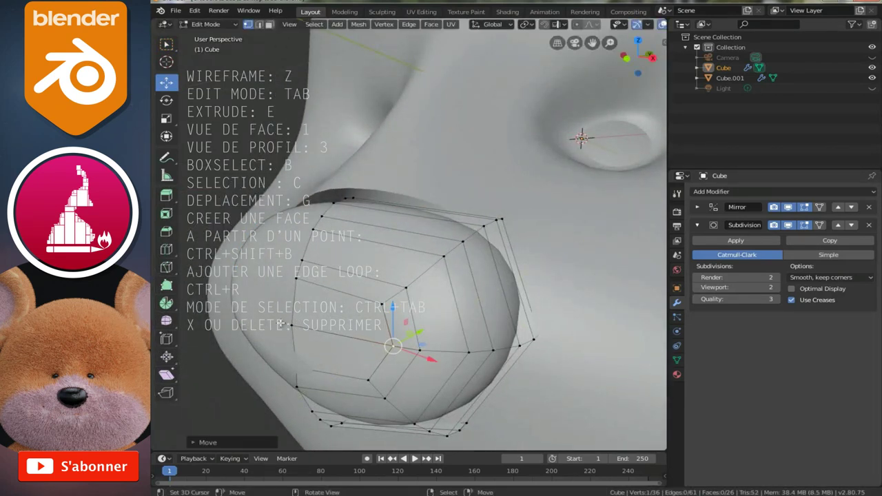
Pull another nose vertex up and to the left to refine the muzzle contour
left_click(382, 303)
left_click_drag(406, 294, 409, 291)
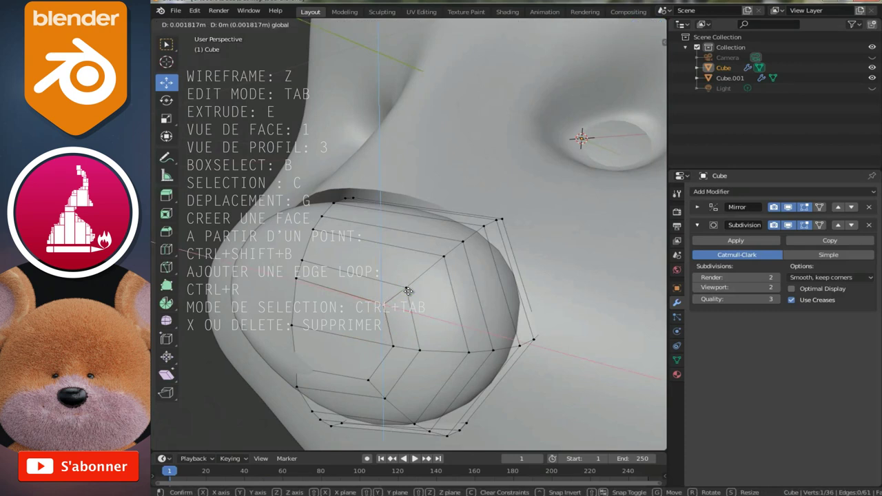
left_click(409, 291)
middle_click_drag(408, 291, 334, 323)
mouse_move(322, 328)
left_mouse_down()
mouse_move(281, 291)
mouse_move(290, 290)
left_mouse_up()
middle_click_drag(289, 291, 367, 324)
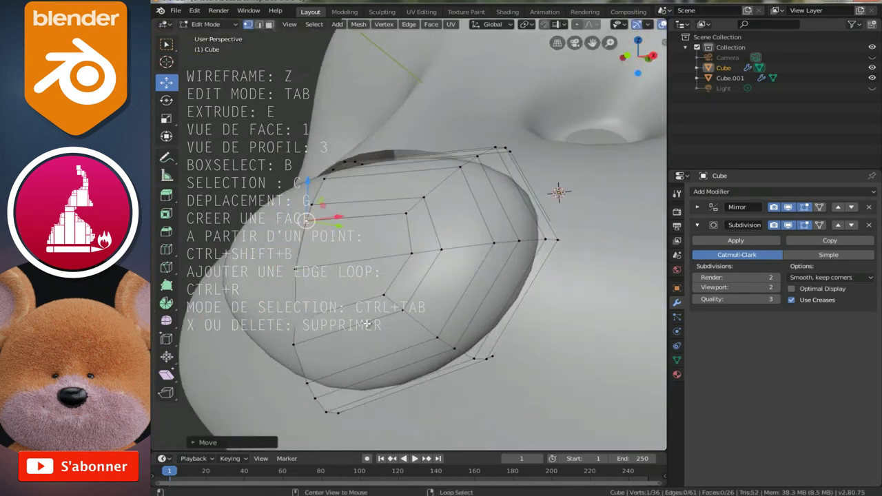
Slide a muzzle edge loop forward along the nose with Edge Slide
left_click(368, 324, "alt")
middle_click_drag(405, 287, 400, 291)
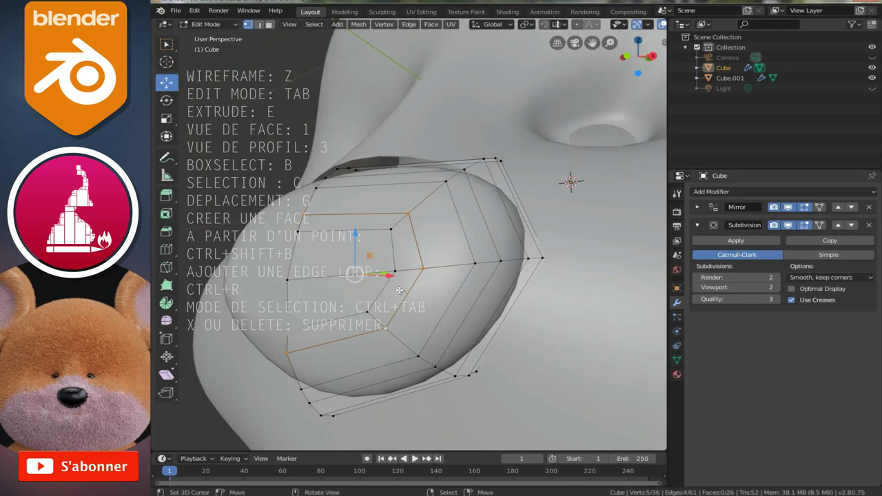
key("ctrl")
key("ctrl+e")
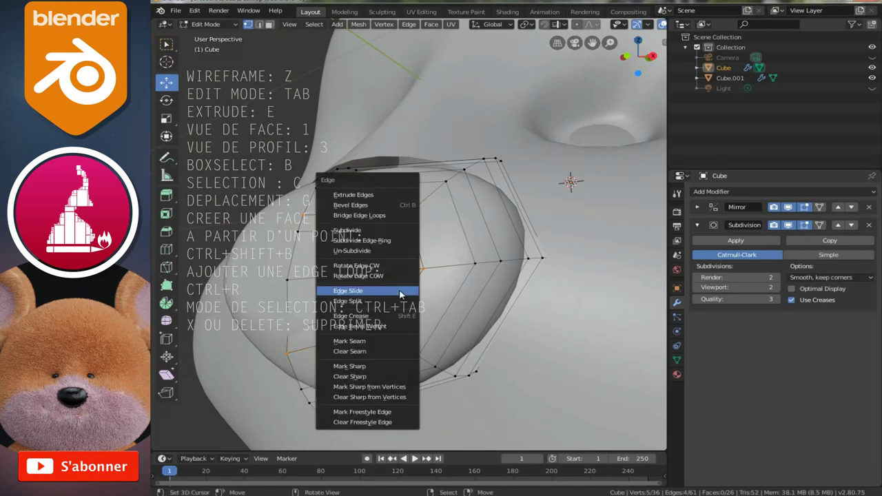
left_click(376, 293)
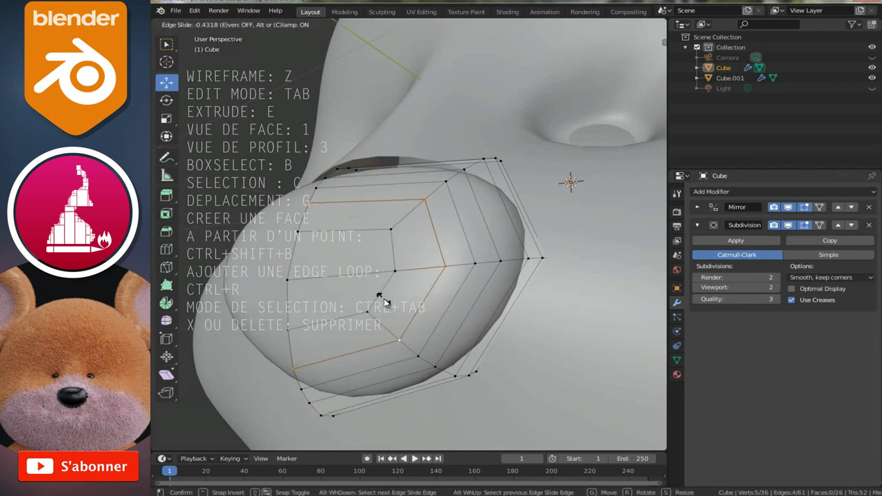
left_click(386, 302)
Return to Object Mode and select the whole head object
key("Tab")
mouse_move(390, 302)
middle_mouse_down()
mouse_move(490, 295)
mouse_move(504, 283)
mouse_move(451, 308)
mouse_move(432, 273)
mouse_move(508, 271)
middle_mouse_up()
scroll(450, 312, "down", 4)
left_click(451, 289)
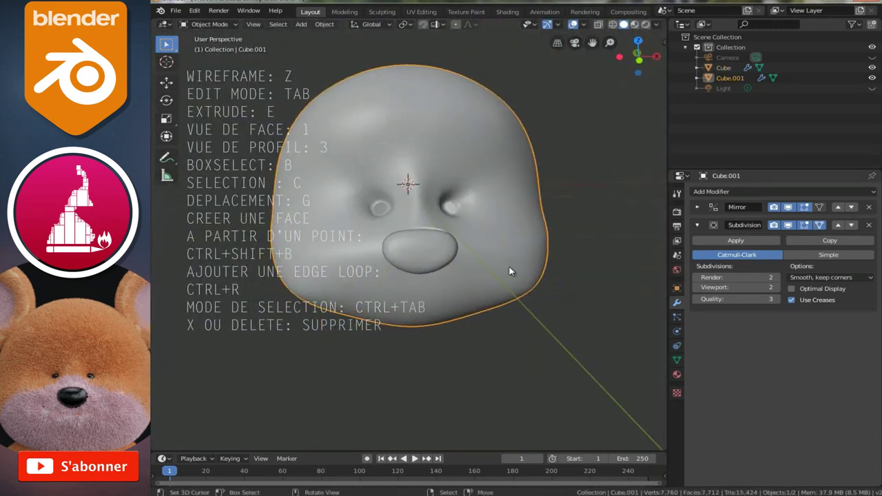
Edit the head mesh isolated in local view, seen from the front
scroll(508, 272, "up", 2)
scroll(506, 271, "up", 2)
key("Tab")
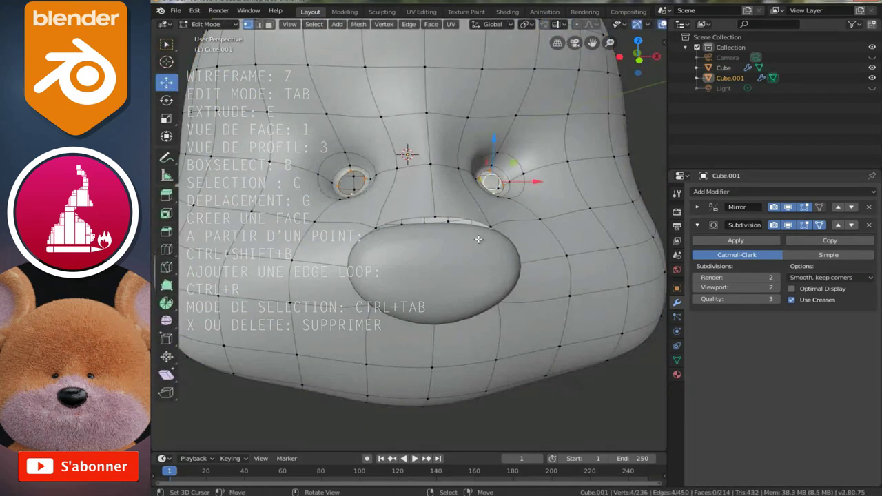
middle_click_drag(479, 239, 426, 233)
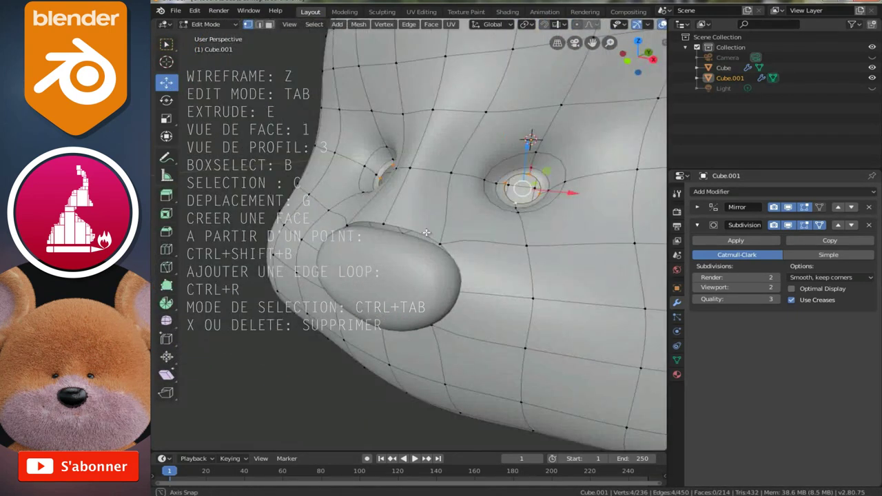
key("KP_Divide")
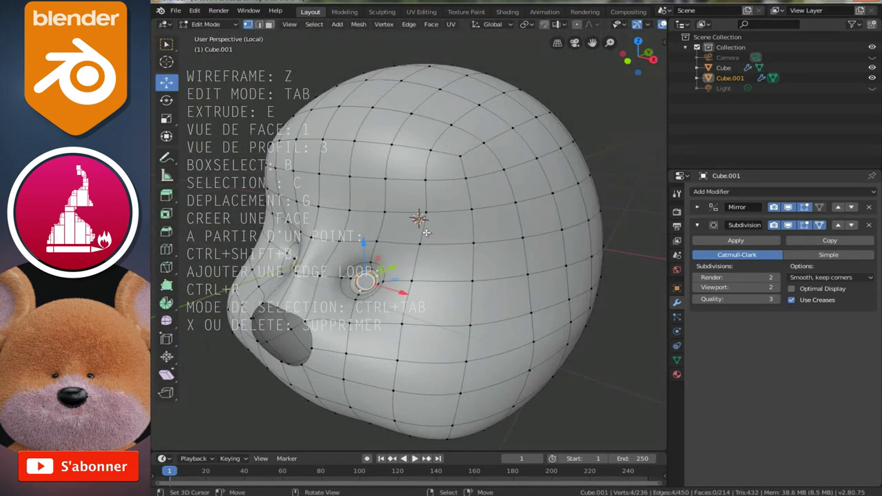
key("KP_1")
scroll(420, 346, "up", 3)
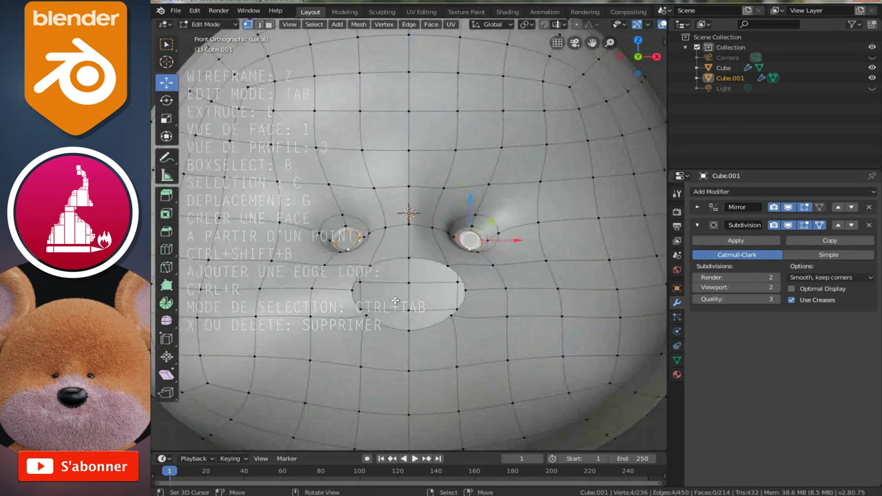
scroll(420, 347, "up", 1)
Select the mouth edge loop and extrude it into a new ring
left_click(420, 347, "alt")
scroll(434, 321, "up", 1)
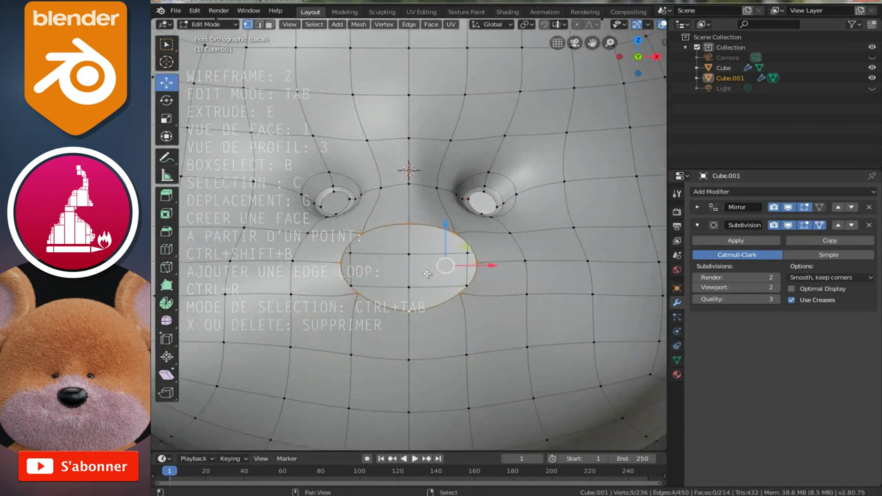
scroll(469, 321, "up", 1)
key("e")
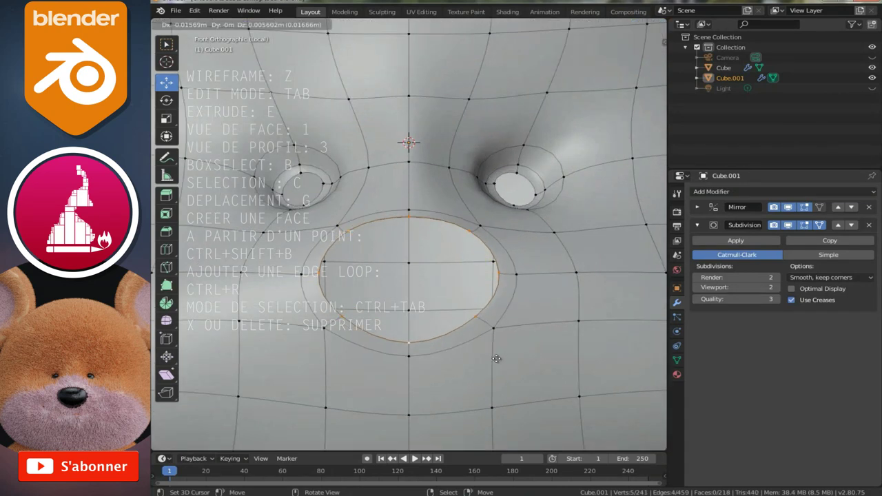
left_click(501, 359)
mouse_move(510, 342)
middle_mouse_down()
mouse_move(434, 366)
mouse_move(435, 333)
middle_mouse_up()
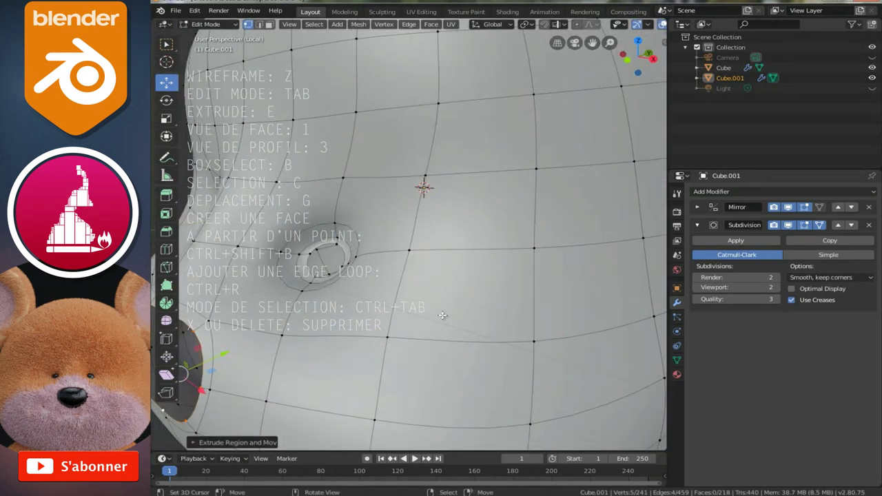
scroll(442, 315, "down", 3)
In right side view with X-ray on, extrude the mouth edge inward and scale it
key("KP_3")
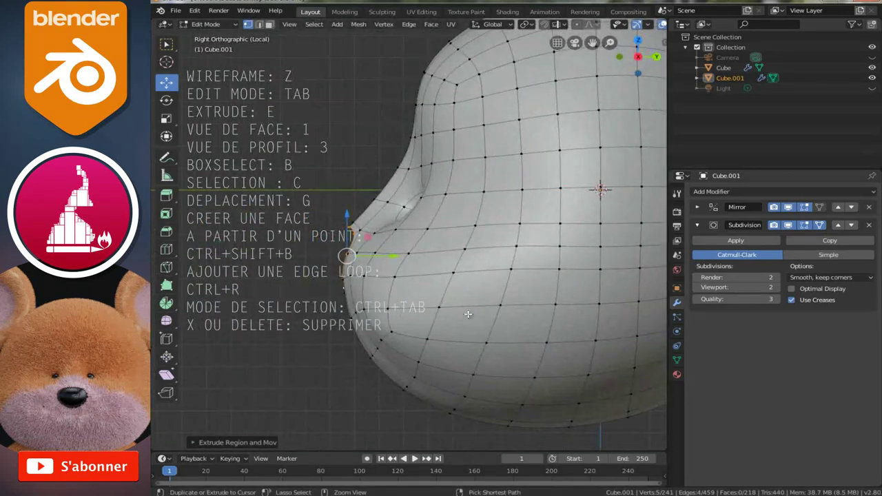
scroll(467, 313, "up", 3)
scroll(466, 313, "down", 1)
key("z")
left_click(444, 320)
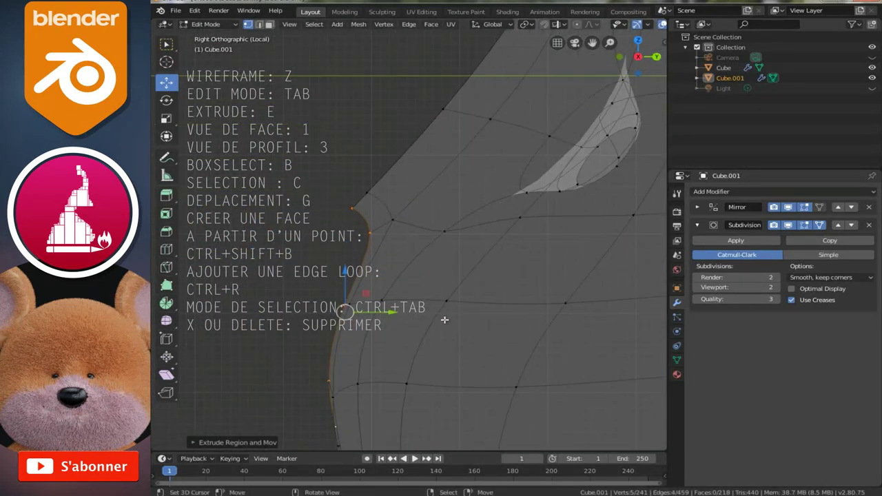
key("e")
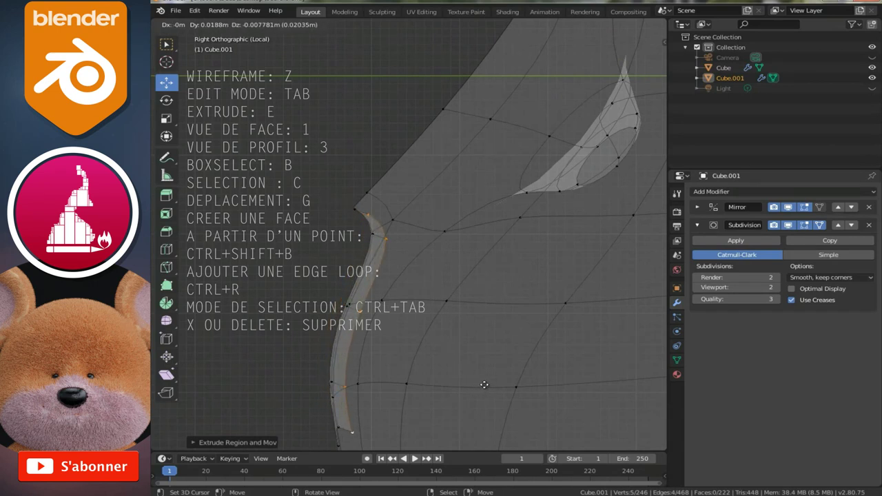
left_click(480, 382)
scroll(483, 372, "down", 3)
scroll(483, 373, "up", 1)
scroll(476, 376, "up", 1)
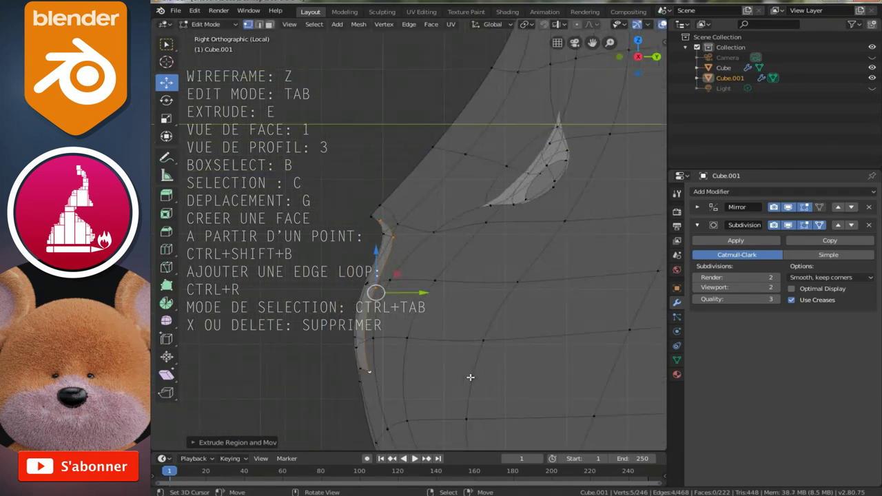
key("s")
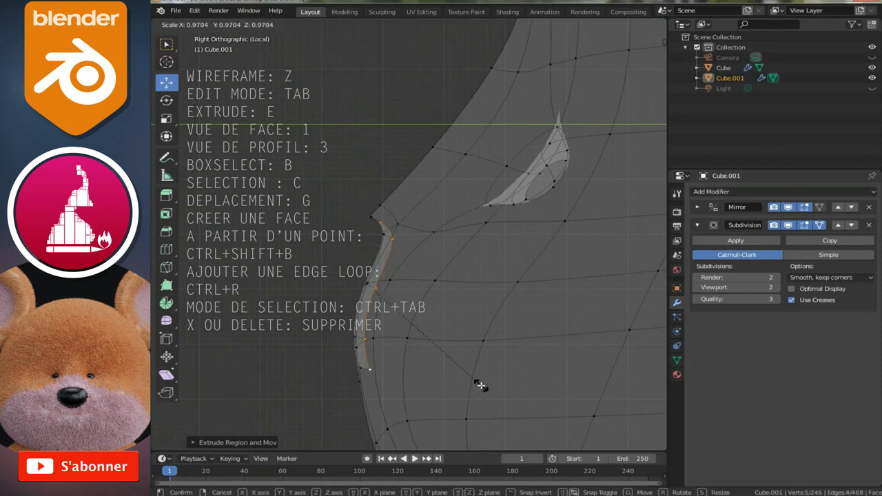
left_click(476, 378)
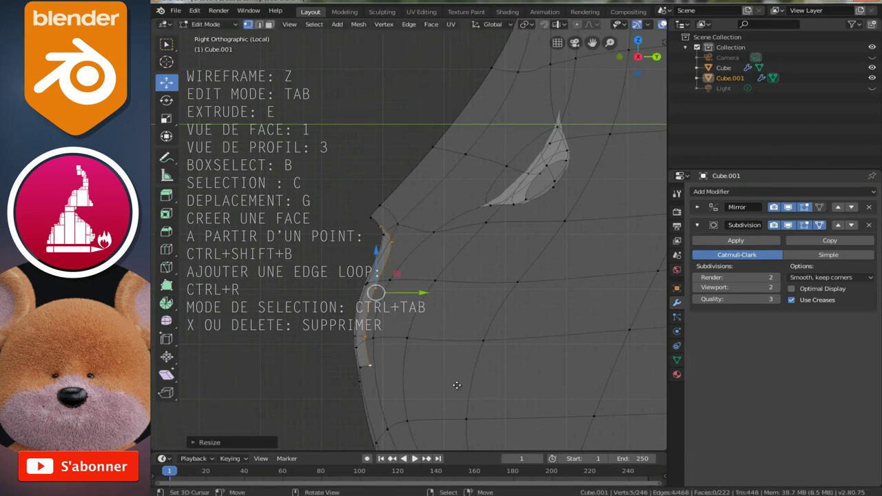
Extrude the muzzle ring once more and scale it down to form the rounded rim
key("e")
left_click(493, 388)
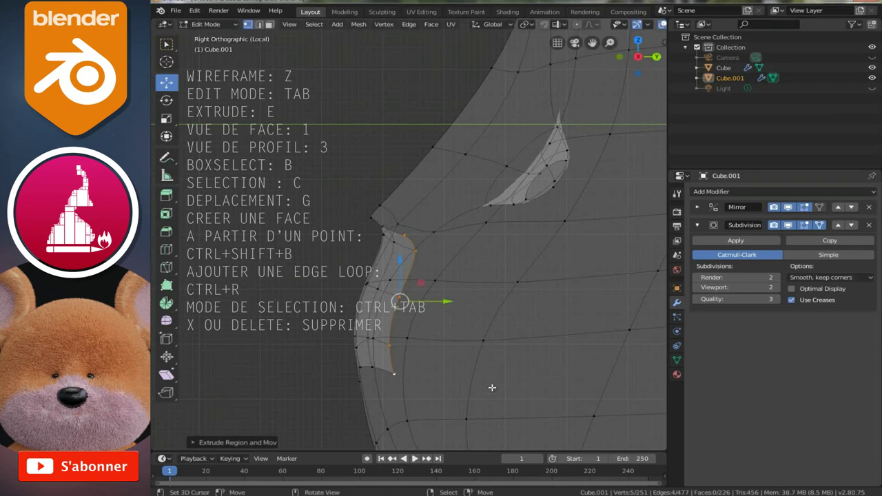
key("s")
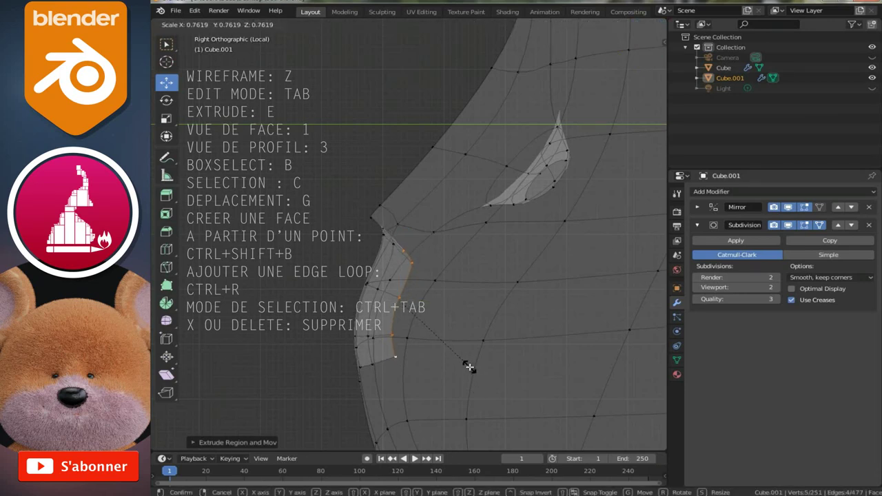
left_click(469, 367)
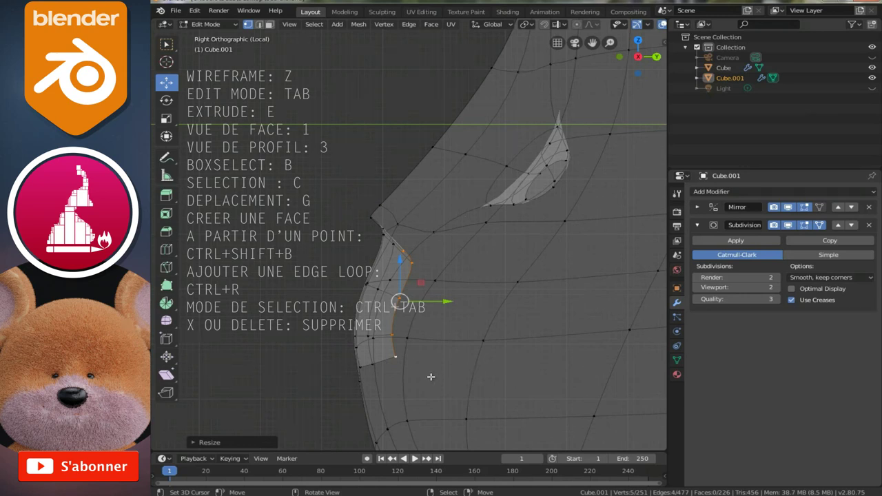
key("1")
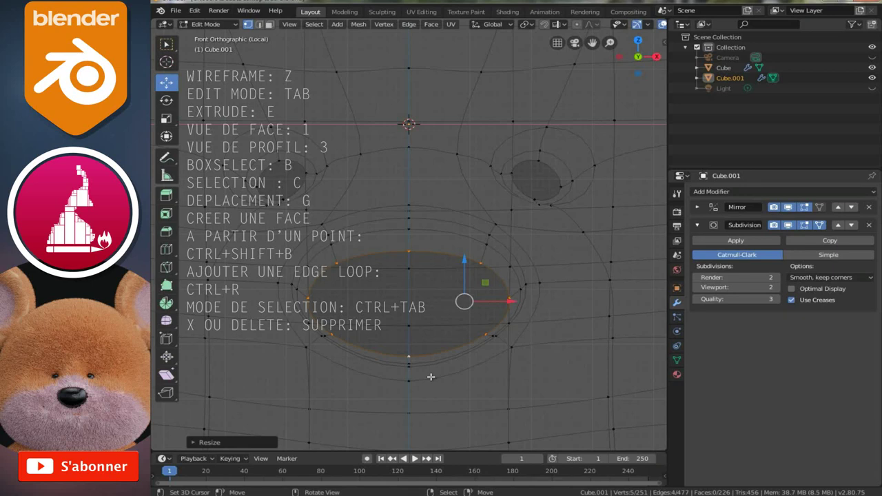
Switch to solid shading and stretch the muzzle's inner ring wider horizontally with the Scale tool
key("shift+z")
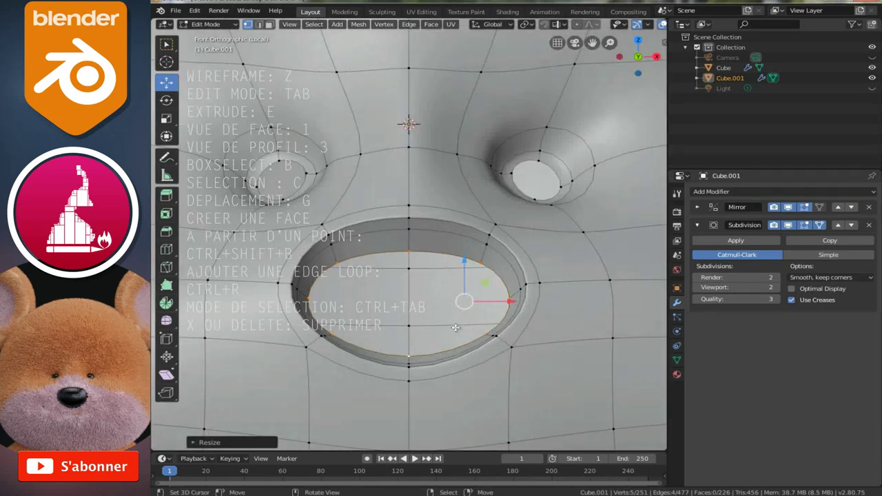
scroll(456, 328, "down", 2, "shift")
scroll(456, 328, "up", 1)
key("s")
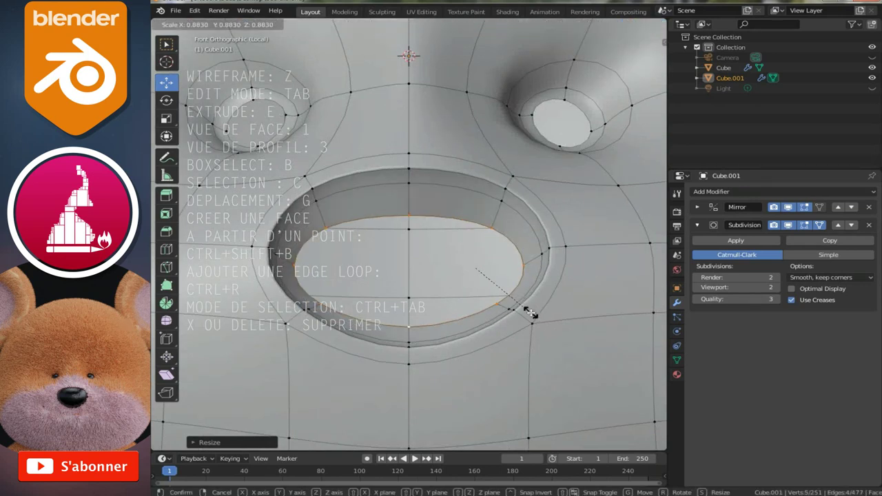
left_click(530, 311)
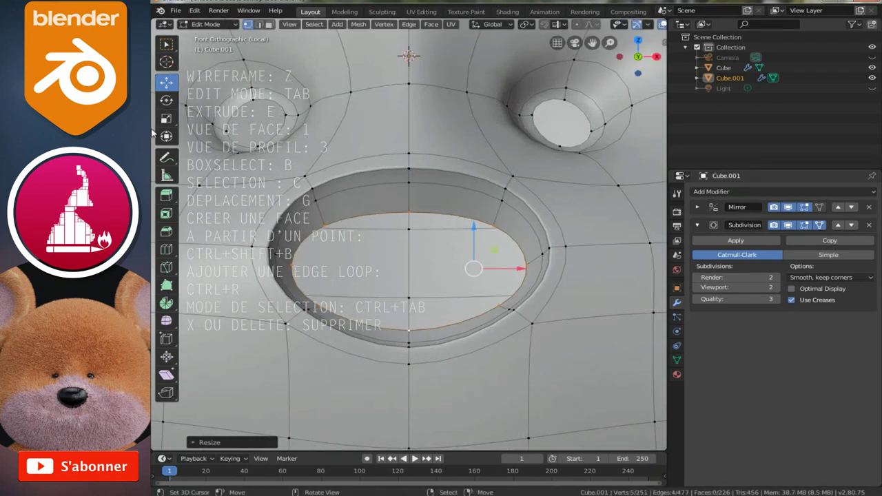
left_click(166, 118)
mouse_move(516, 270)
left_mouse_down()
mouse_move(527, 259)
mouse_move(511, 257)
left_mouse_up()
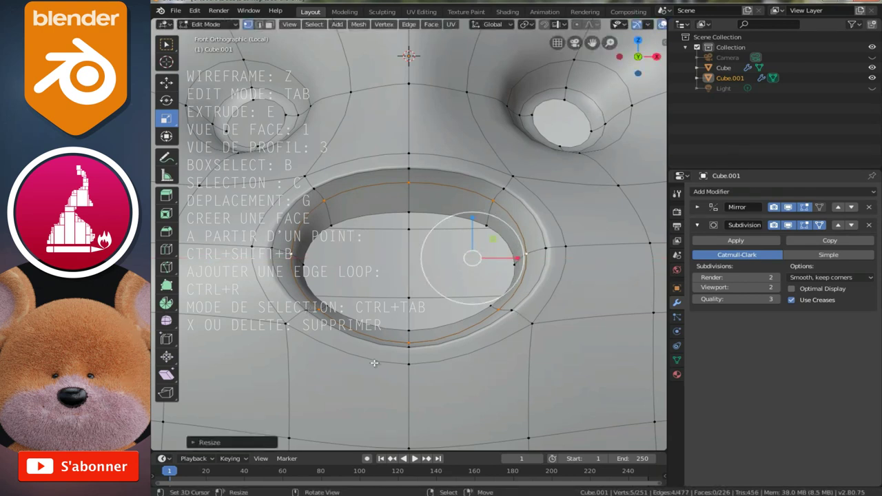
Pull the vertices below and beside the muzzle down and outward with the Move tool
left_click(399, 362)
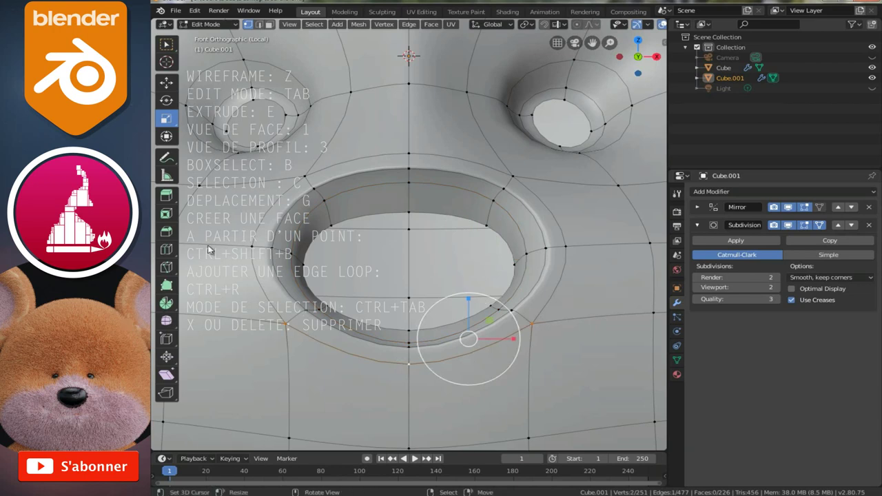
left_click(171, 87)
left_click(408, 363)
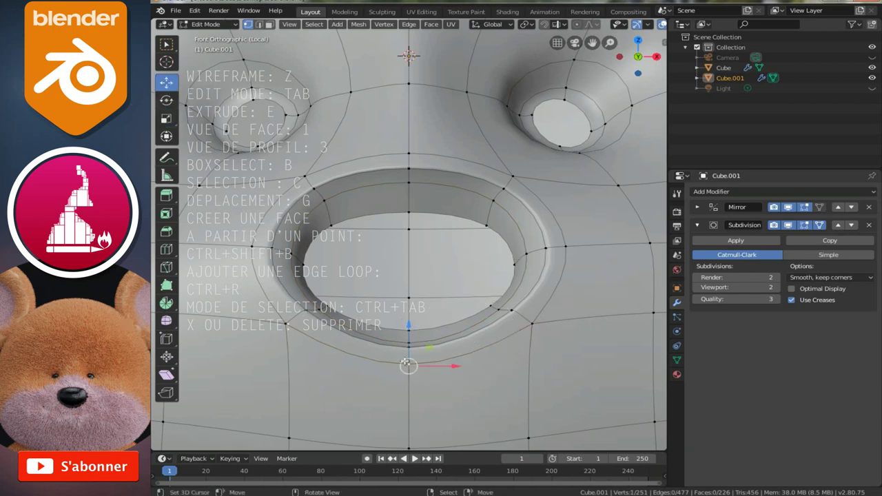
left_click_drag(409, 324, 411, 355)
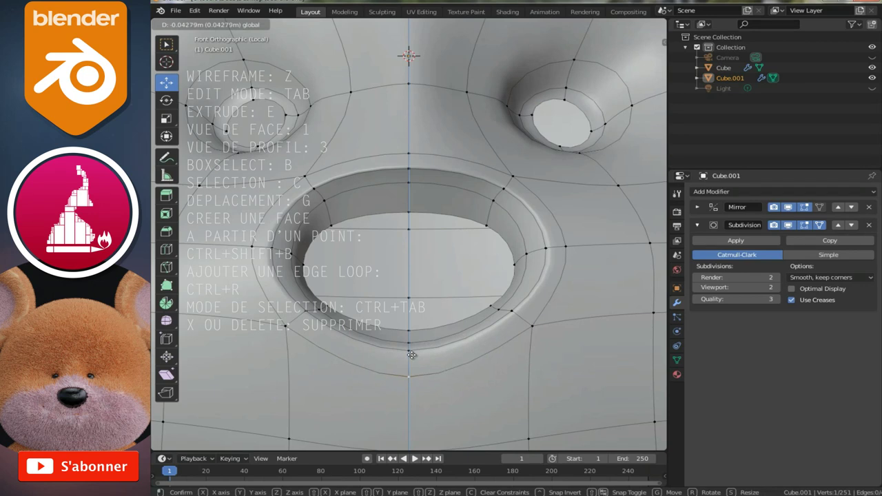
left_click_drag(534, 331, 547, 354)
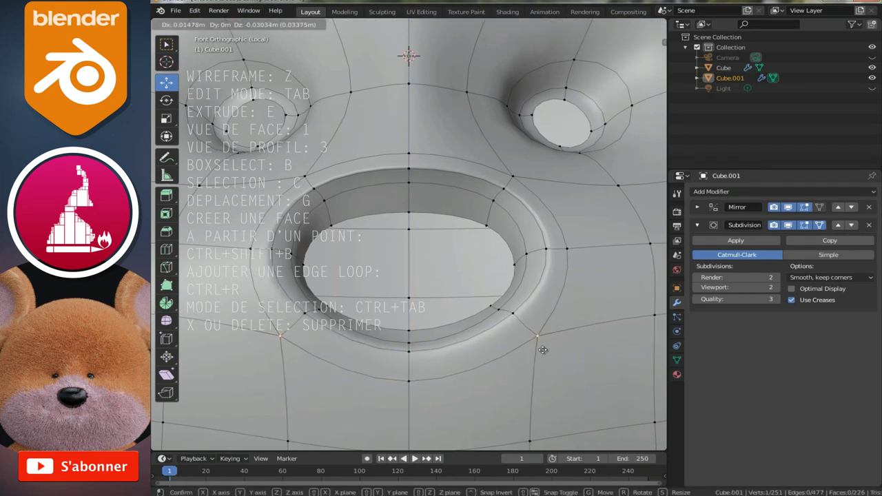
left_click(571, 250)
left_click_drag(571, 250, 586, 248)
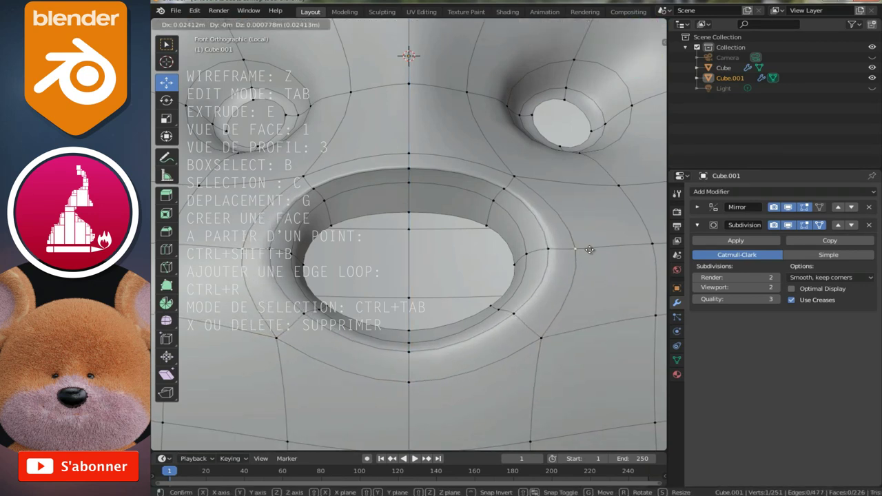
Raise the centre vertex above the muzzle and nudge its neighbour into place
left_click(411, 149)
key("g")
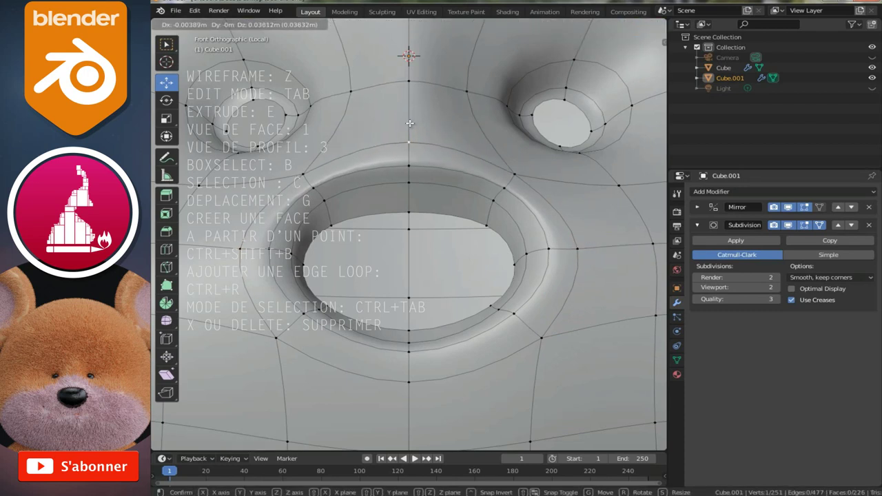
left_click(409, 123)
left_click(519, 167)
left_click_drag(518, 167, 523, 166)
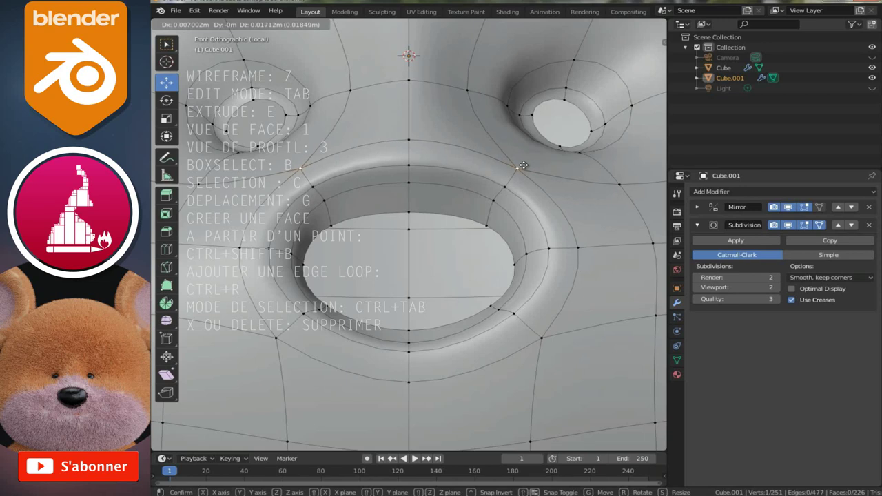
left_click(524, 164)
key("Tab")
scroll(528, 212, "down", 2)
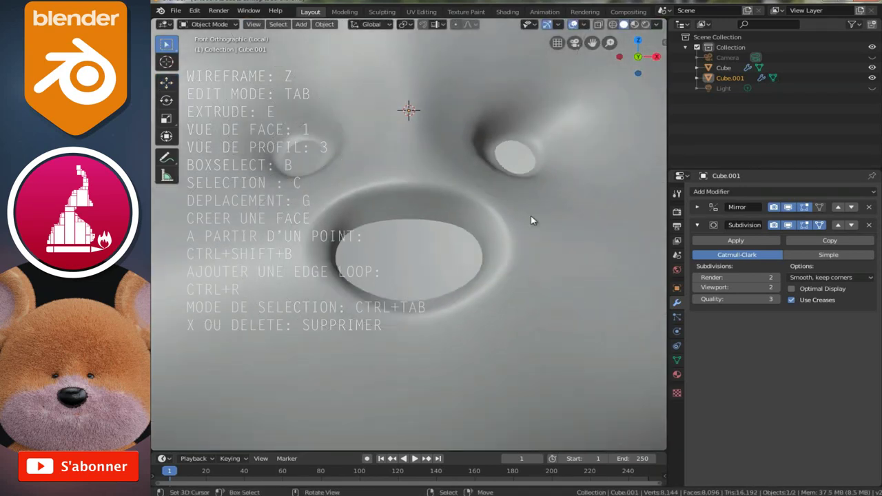
scroll(530, 215, "down", 2)
scroll(529, 215, "down", 2)
scroll(529, 215, "down", 1)
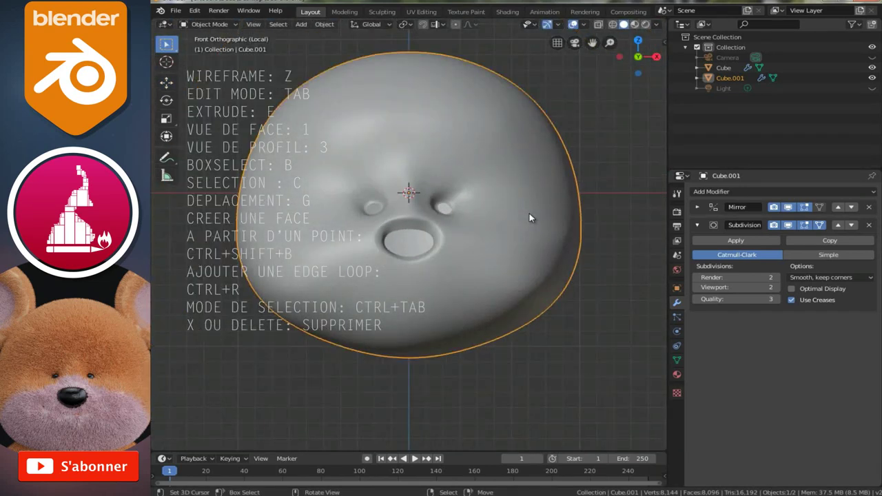
middle_click_drag(529, 218, 529, 213)
scroll(529, 213, "up", 3)
scroll(370, 248, "down", 3)
mouse_move(370, 249)
middle_mouse_down()
mouse_move(485, 246)
mouse_move(478, 233)
mouse_move(416, 238)
mouse_move(496, 239)
middle_mouse_up()
scroll(450, 230, "up", 2)
scroll(463, 220, "up", 2)
scroll(418, 232, "down", 3)
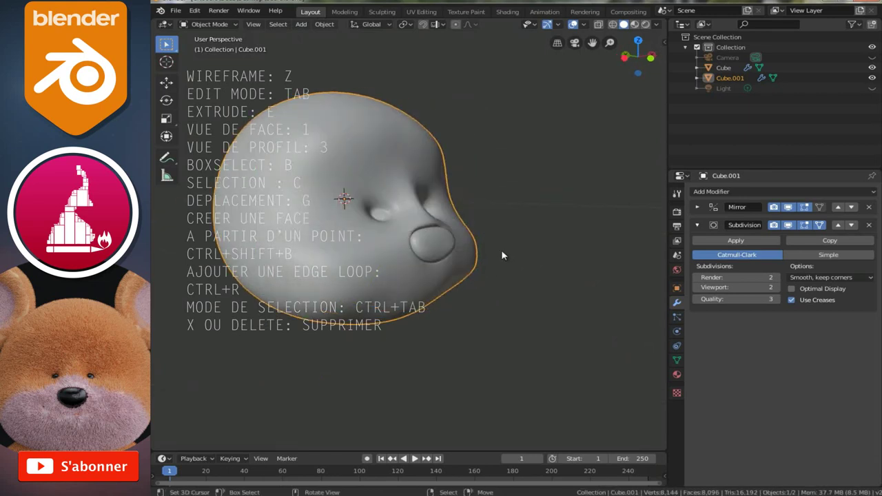
key("KP_1")
scroll(532, 285, "up", 2)
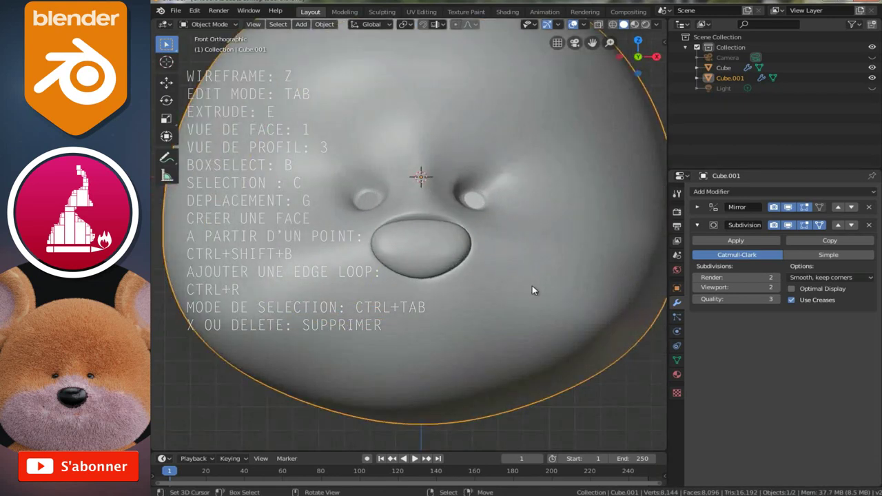
scroll(499, 299, "up", 1)
scroll(501, 303, "up", 1)
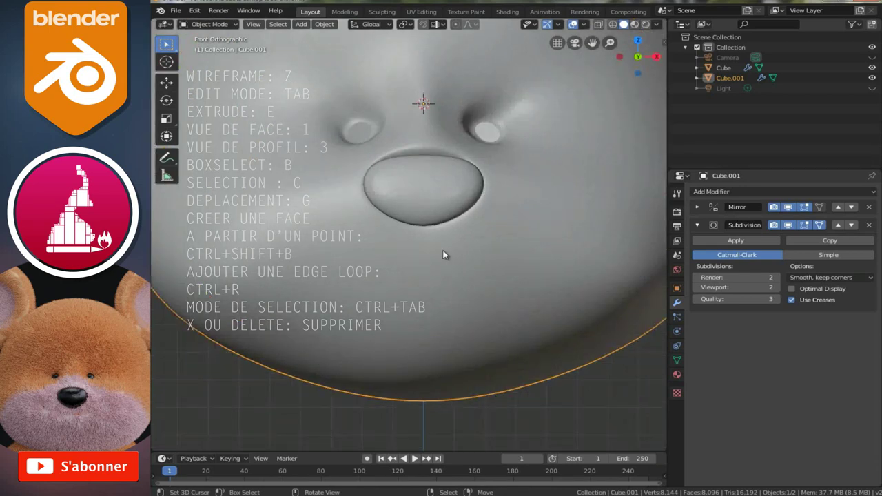
scroll(439, 250, "up", 1)
key("Tab")
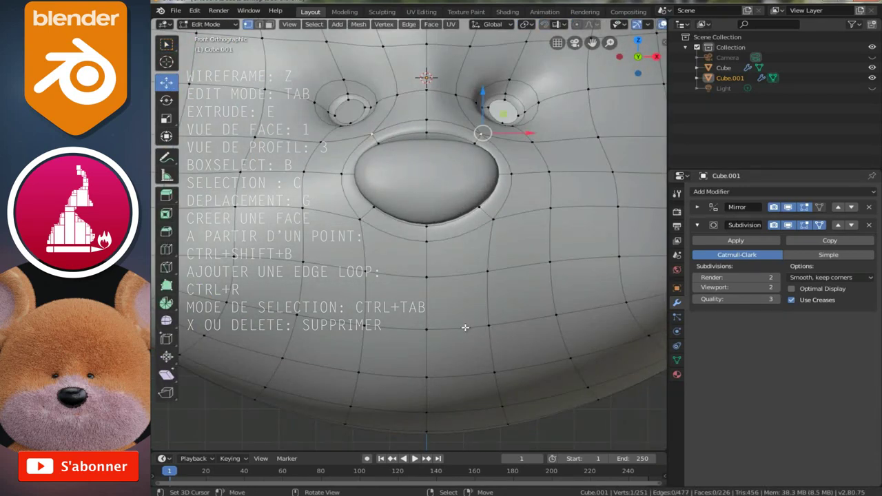
Stay in vertex select mode and save the file
key("ctrl+Tab")
left_click(452, 323)
key("ctrl+s")
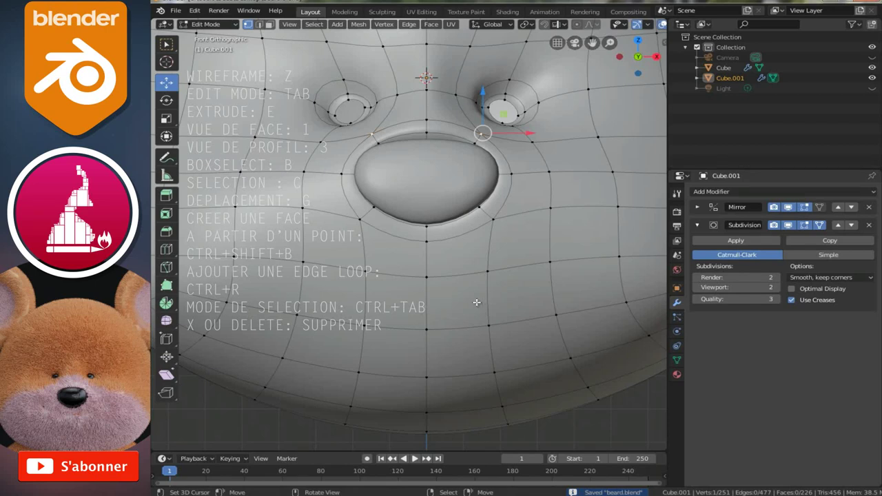
left_click(488, 272)
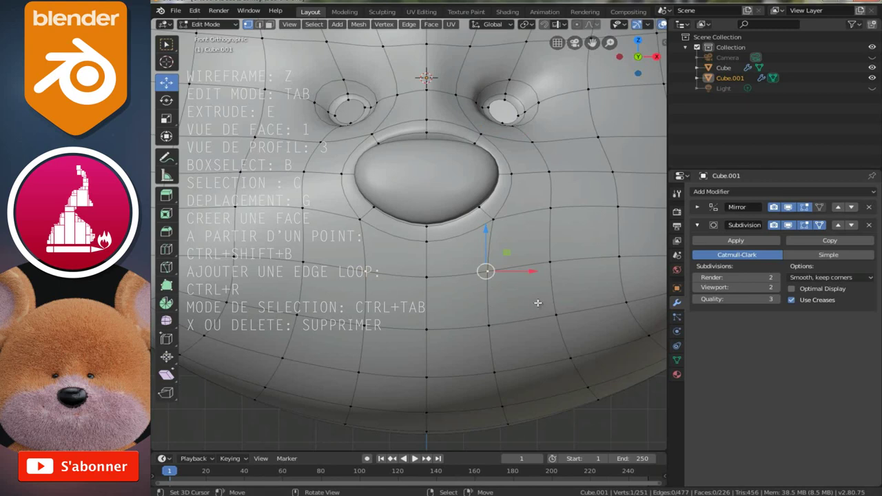
Switch to face select and select the curved band of mouth faces below the muzzle
key("ctrl+Tab")
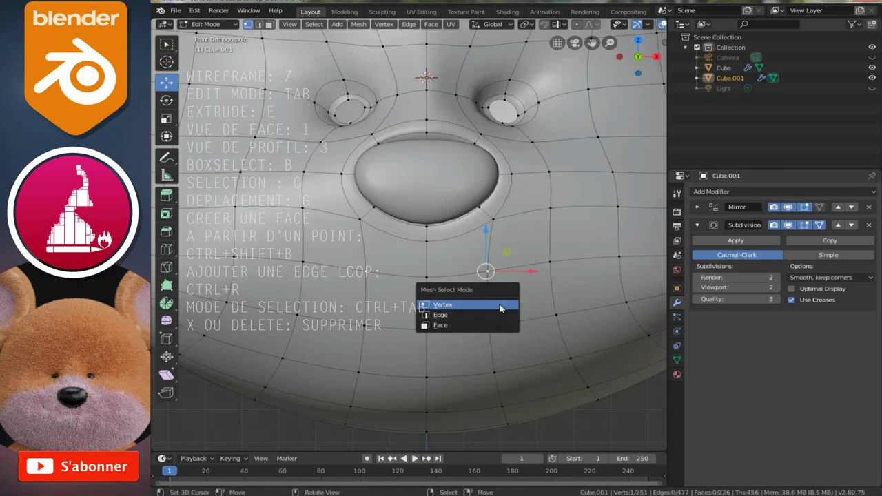
left_click(464, 328)
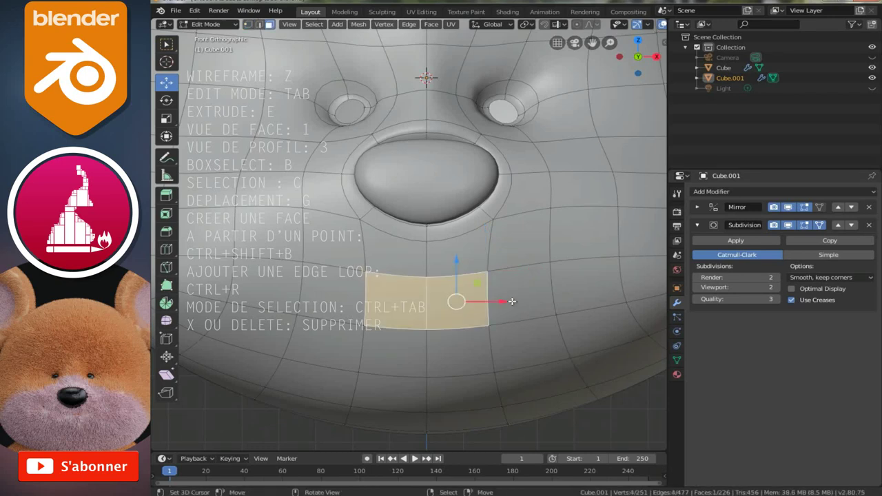
left_click(517, 288, "shift")
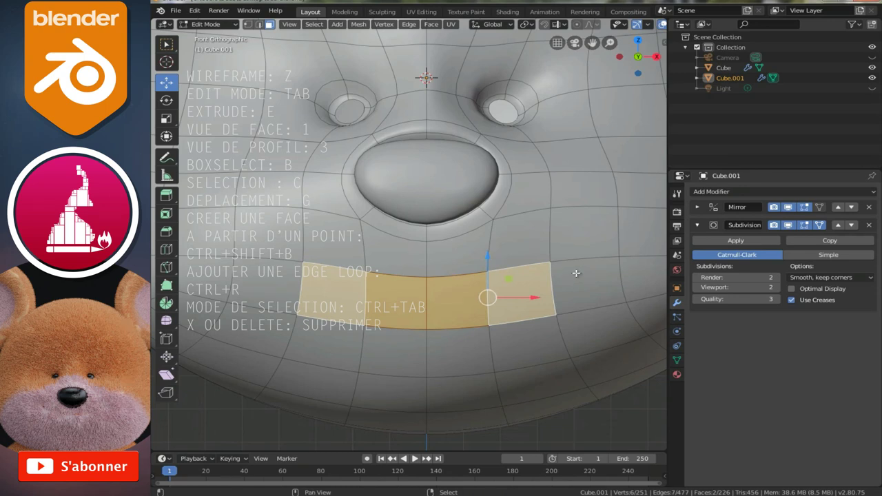
scroll(574, 274, "down", 2)
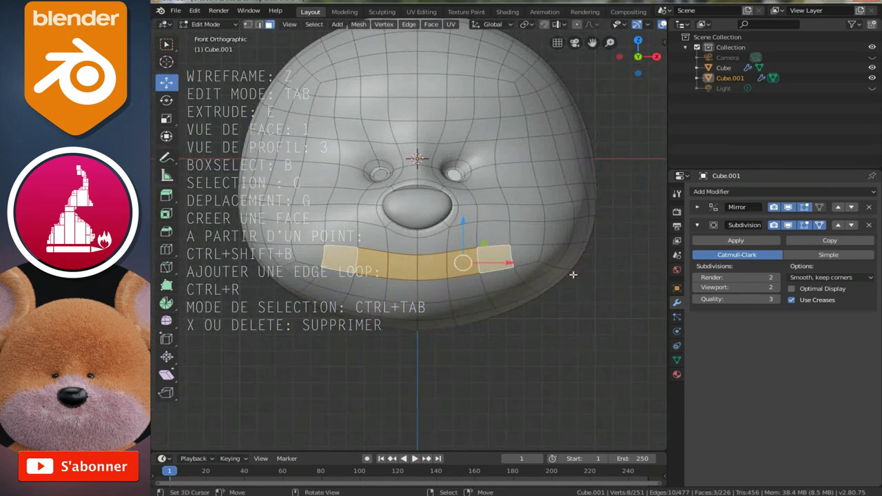
scroll(573, 275, "up", 2)
scroll(573, 274, "up", 2)
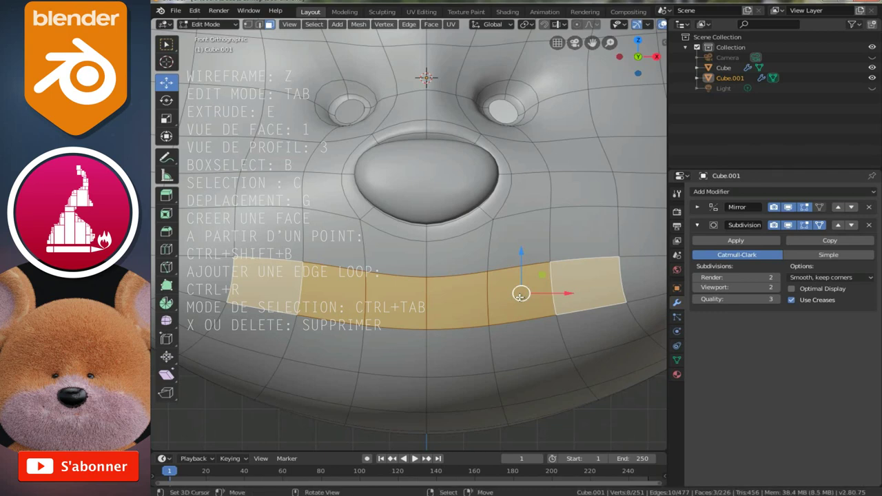
Extrude the mouth faces and, in side view, move them back into the head
key("e")
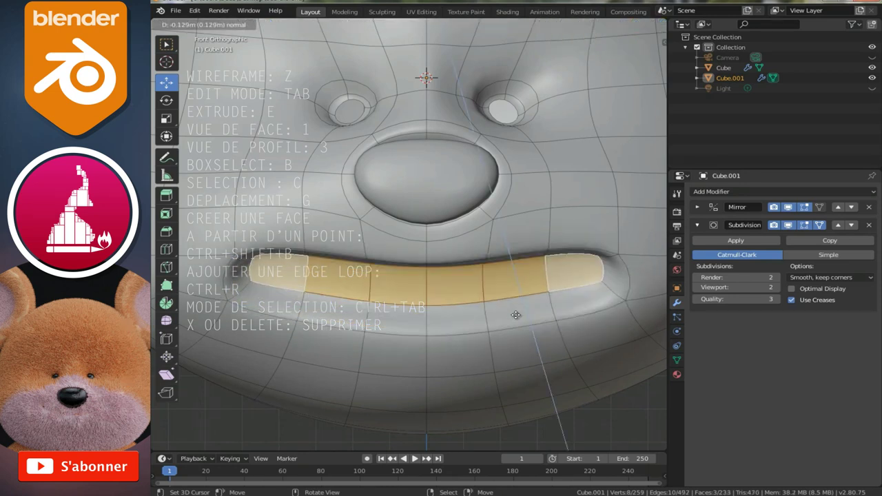
left_click(524, 315)
scroll(524, 315, "down", 1)
scroll(524, 315, "down", 2)
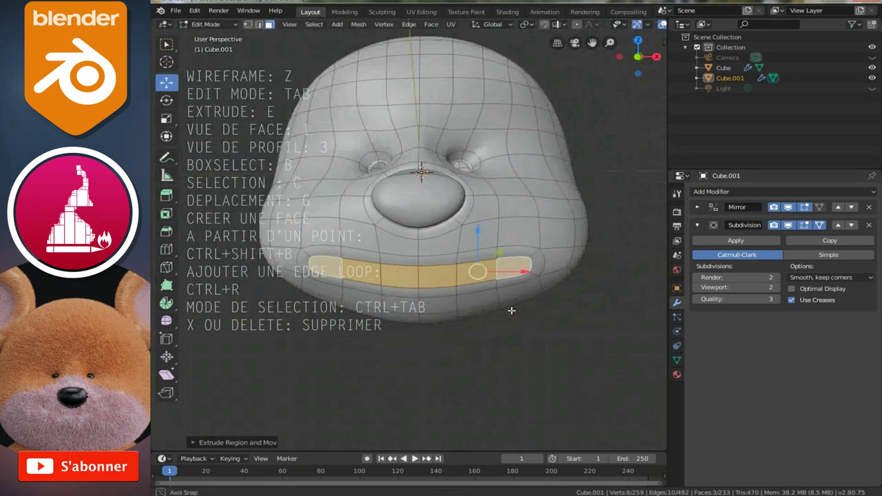
middle_click_drag(508, 310, 474, 297)
key("KP_3")
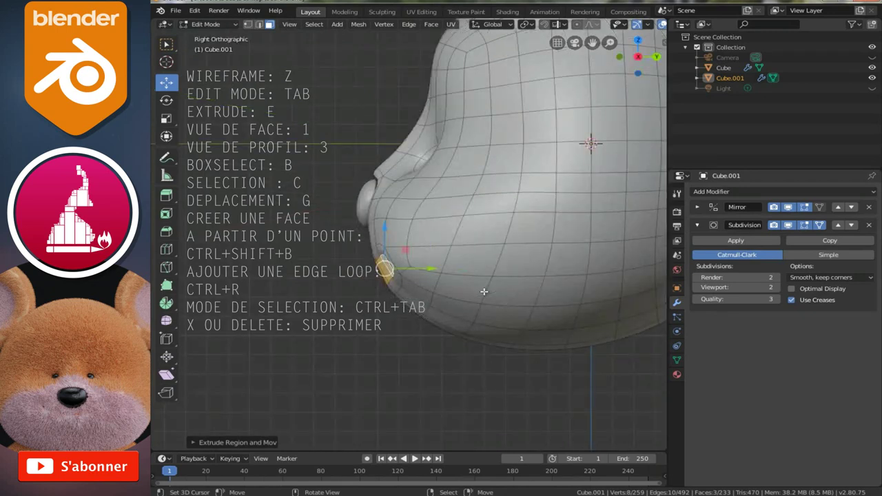
scroll(486, 291, "up", 1)
scroll(487, 291, "up", 2)
mouse_move(523, 297)
middle_mouse_down("shift")
mouse_move(487, 296)
mouse_move(488, 321)
middle_mouse_up("shift")
key("g")
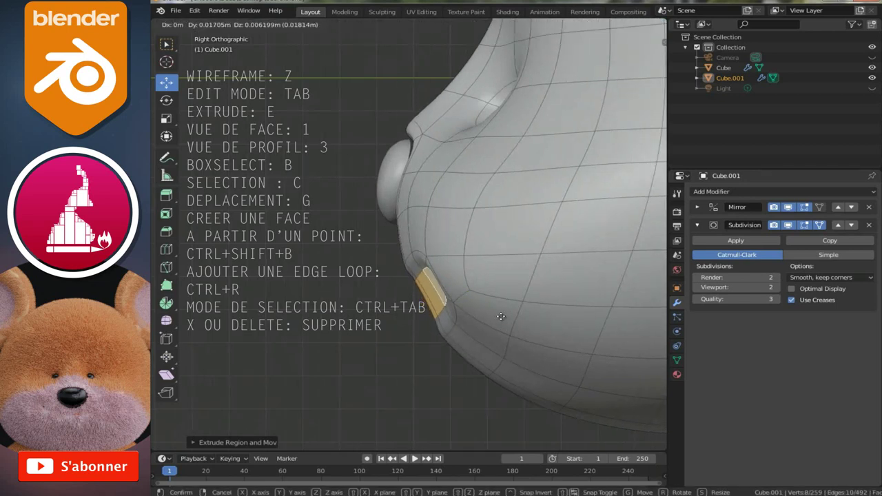
left_click(501, 317)
Extrude the mouth faces inward again and shrink them slightly
middle_click_drag(501, 317, 463, 310)
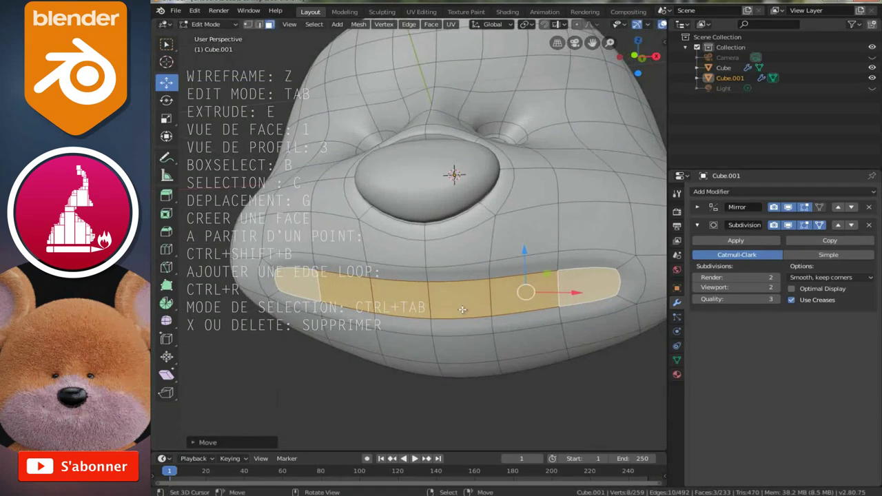
key("e")
left_click(544, 355)
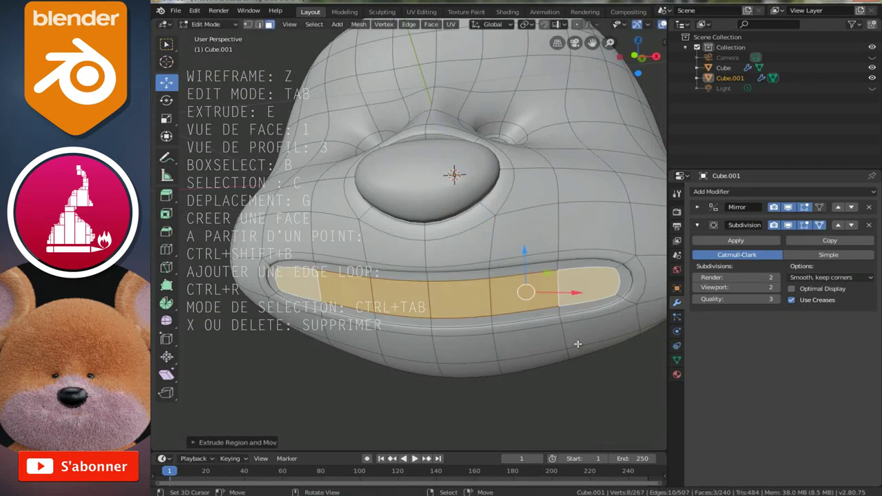
key("s")
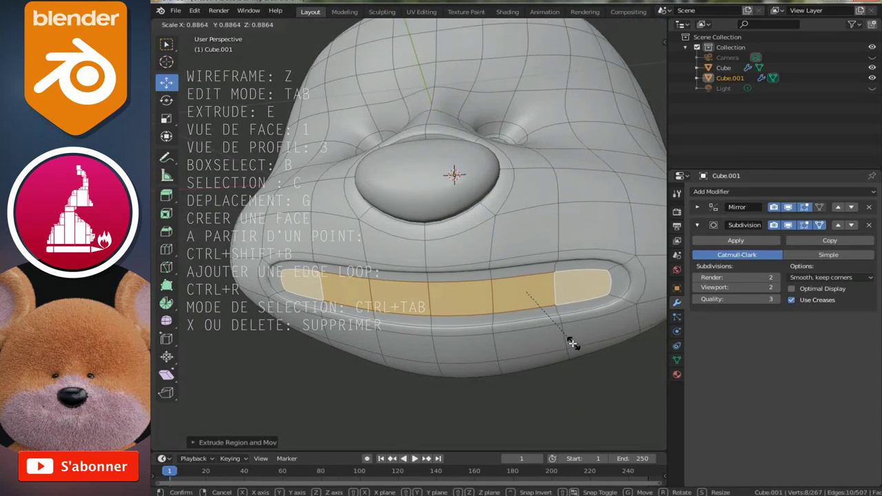
left_click(572, 344)
In X-ray side view, push the mouth faces deeper and shrink the inner faces
key("KP_3")
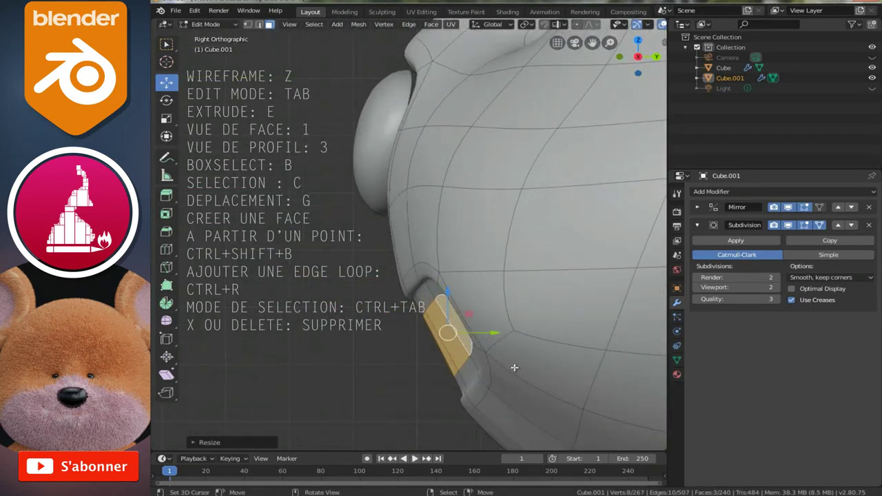
key("alt+z")
key("g")
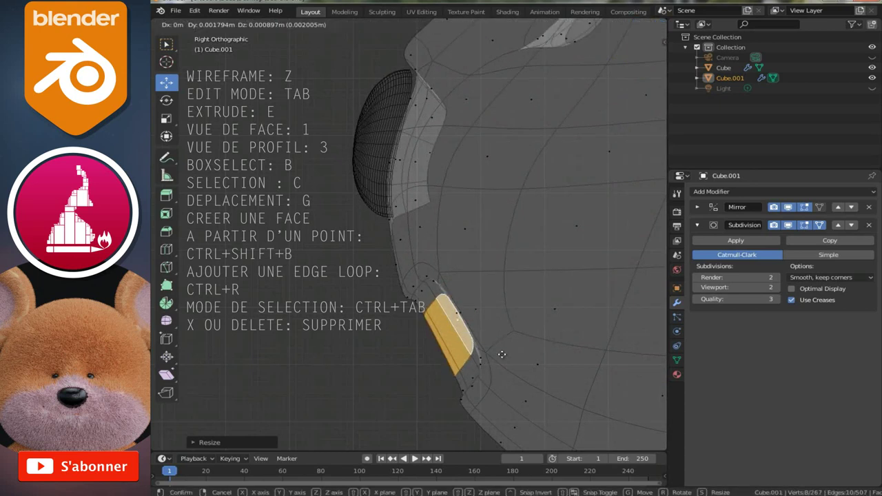
left_click(542, 347)
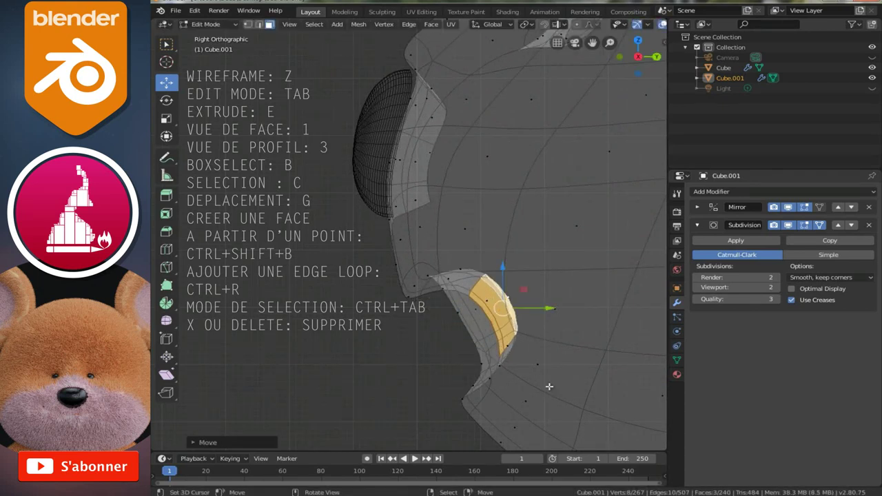
key("s")
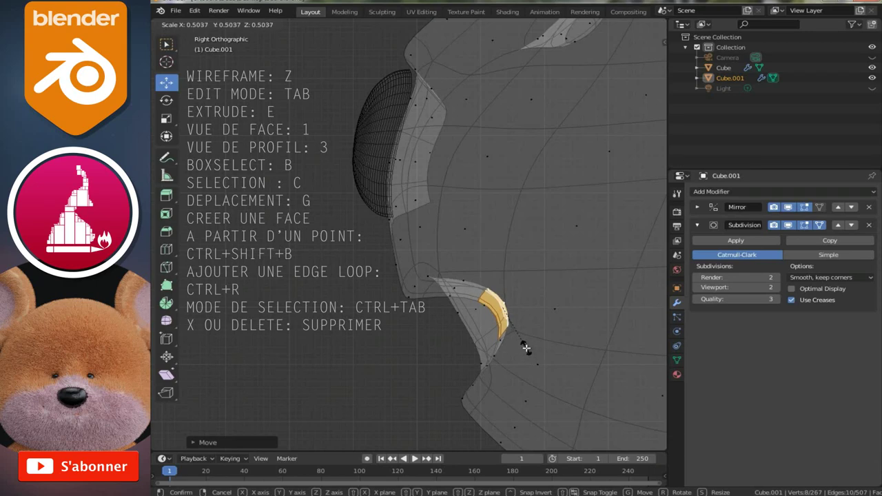
left_click(525, 339)
Return to front view with solid shading and preview the recessed mouth in Object Mode
key("KP_1")
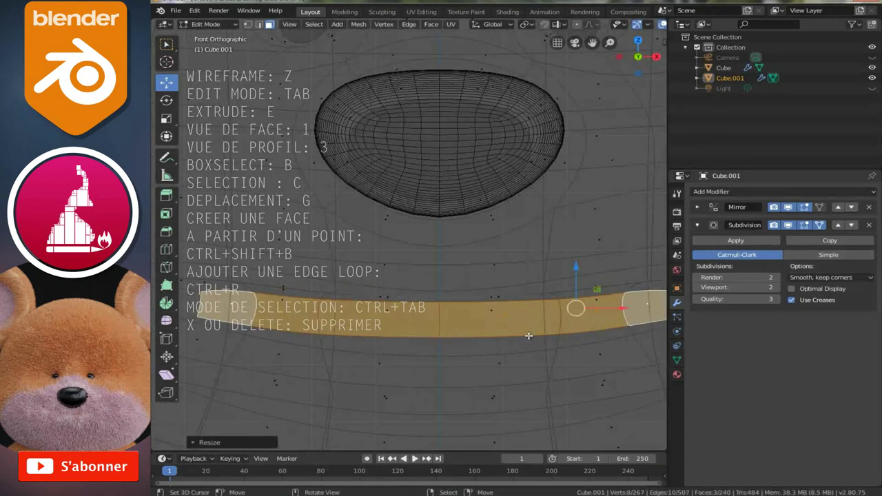
key("shift+z")
scroll(528, 336, "down", 5)
scroll(502, 326, "down", 3)
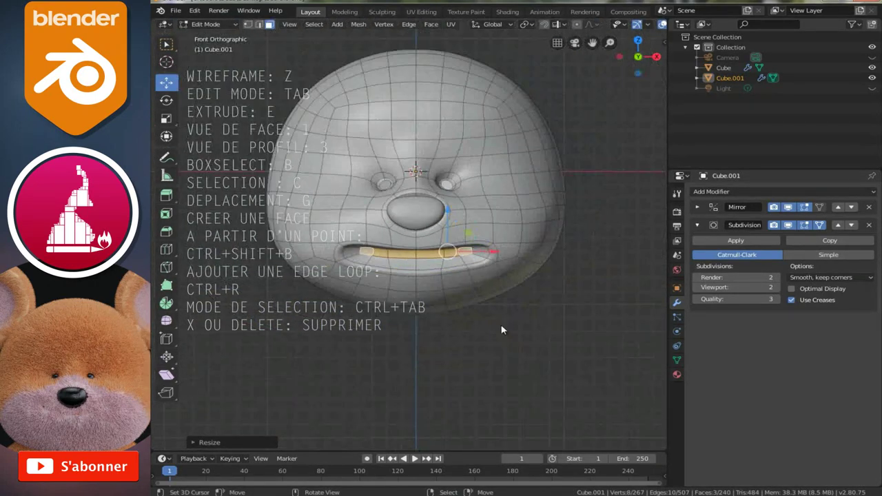
key("Tab")
scroll(501, 327, "down", 1)
scroll(501, 329, "up", 4)
Return to Edit Mode on the head mesh with vertex selection active
scroll(502, 331, "up", 2)
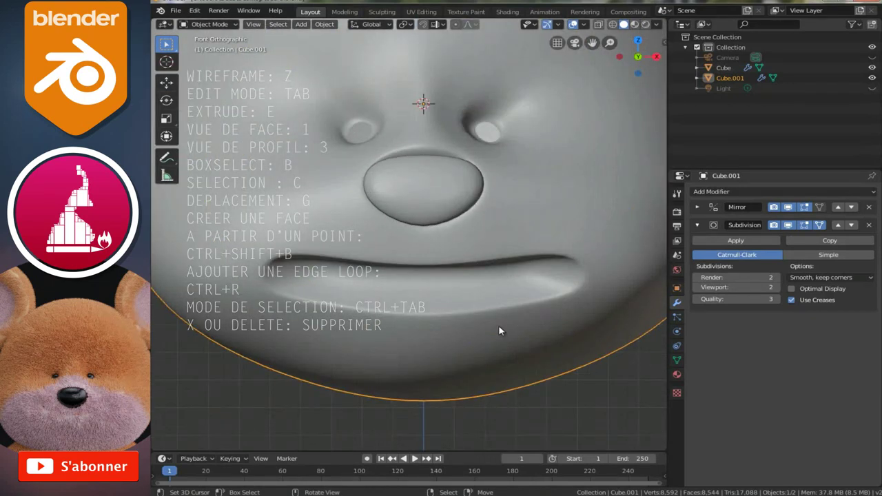
key("Tab")
scroll(507, 328, "up", 2)
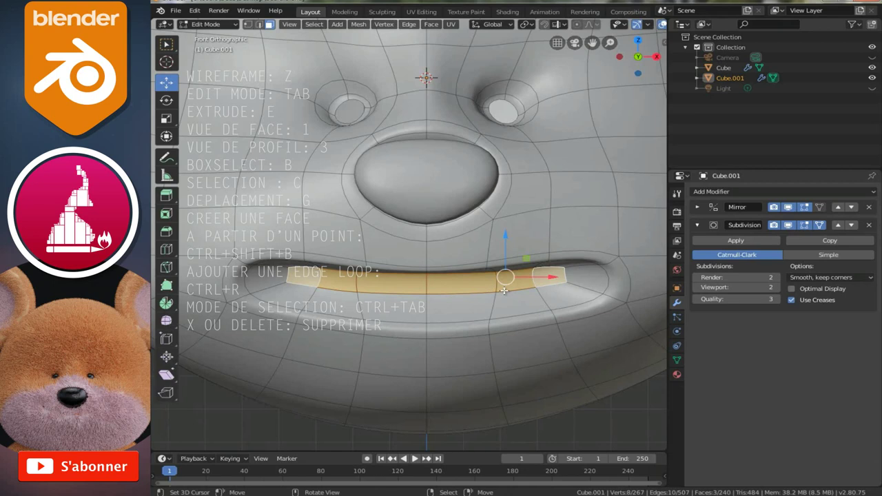
key("ctrl+Tab")
key("Up")
key("Up")
key("Return")
scroll(484, 295, "down", 3, "ctrl")
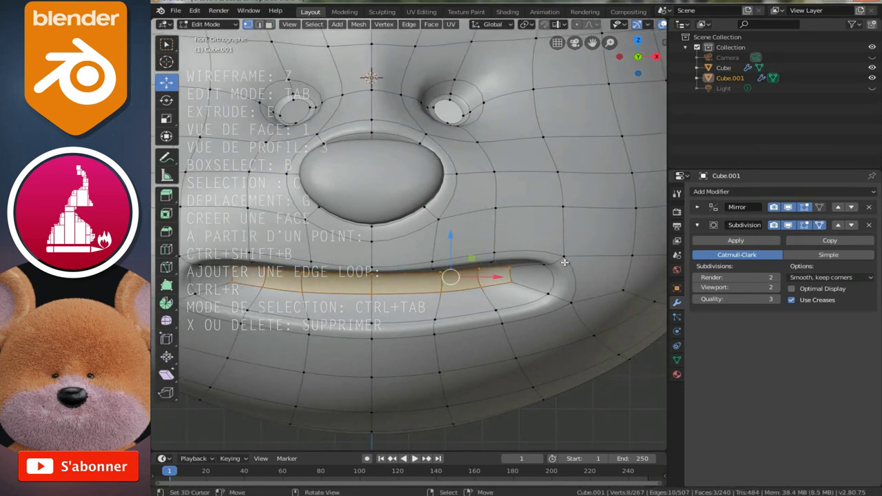
Raise the mouth's centre vertex and corner, and pull a lower-lip vertex down
left_click_drag(381, 261, 382, 249)
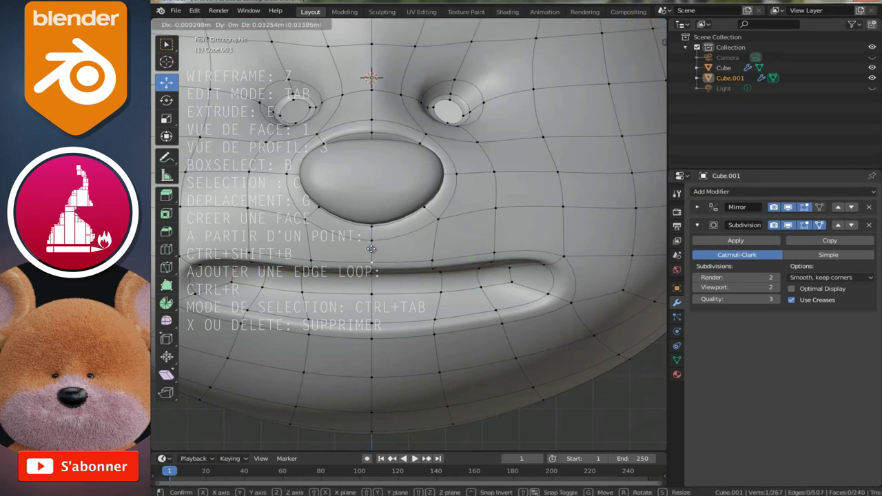
left_click(572, 302)
left_click_drag(571, 298, 561, 207)
left_click(520, 318)
left_click_drag(523, 324, 575, 336)
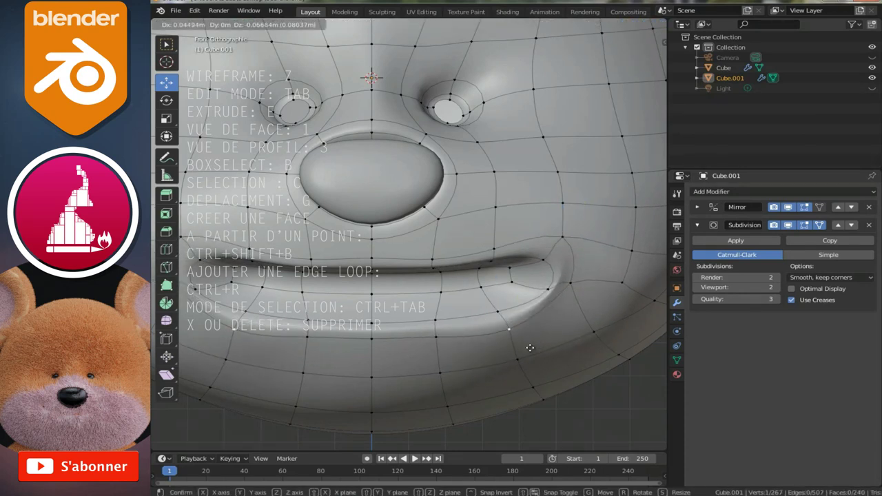
left_click(594, 333)
left_click(371, 304)
middle_click_drag(372, 305, 408, 305, "shift")
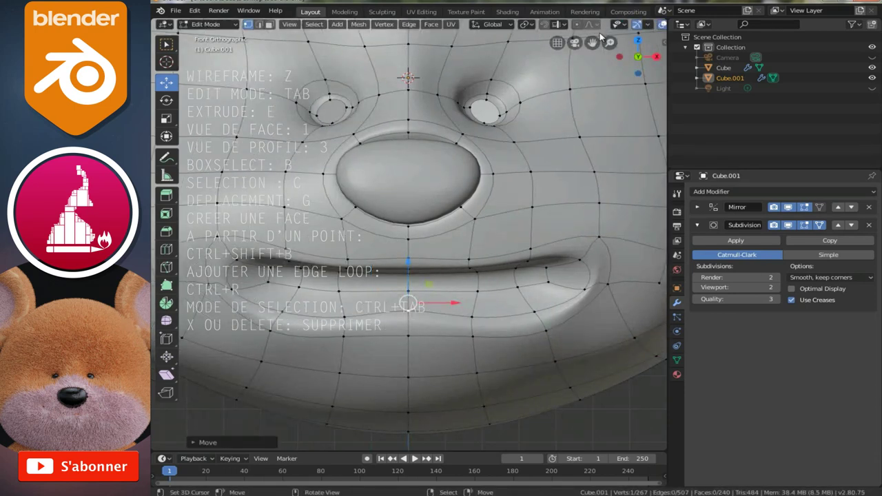
Enable proportional editing and softly reshape the lip vertices
left_click(574, 26)
scroll(496, 344, "up", 1)
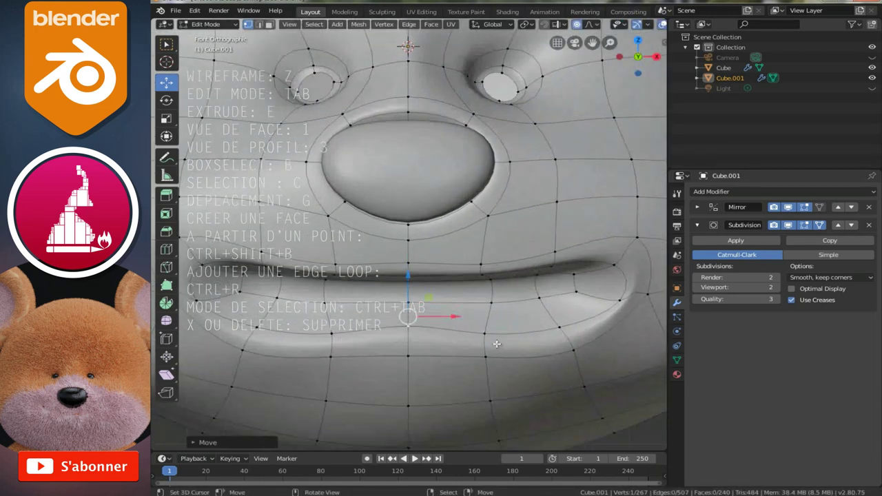
key("g")
key("z")
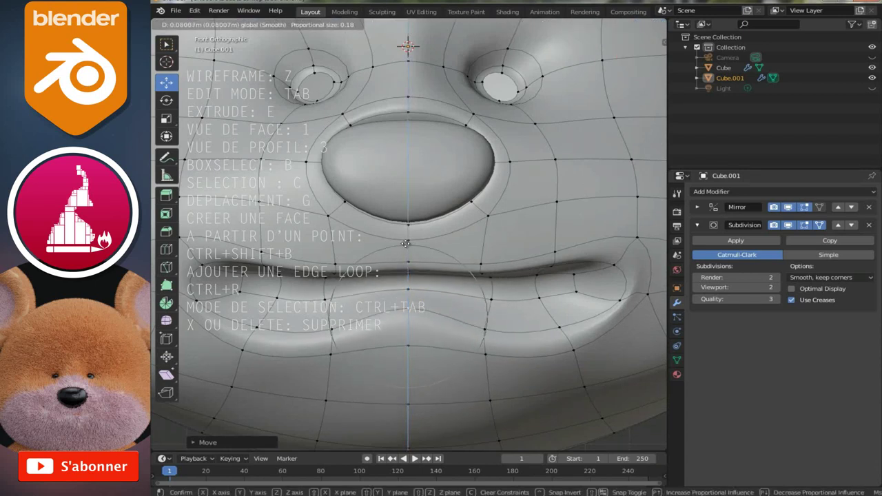
scroll(410, 243, "up", 5)
key("z")
key("z")
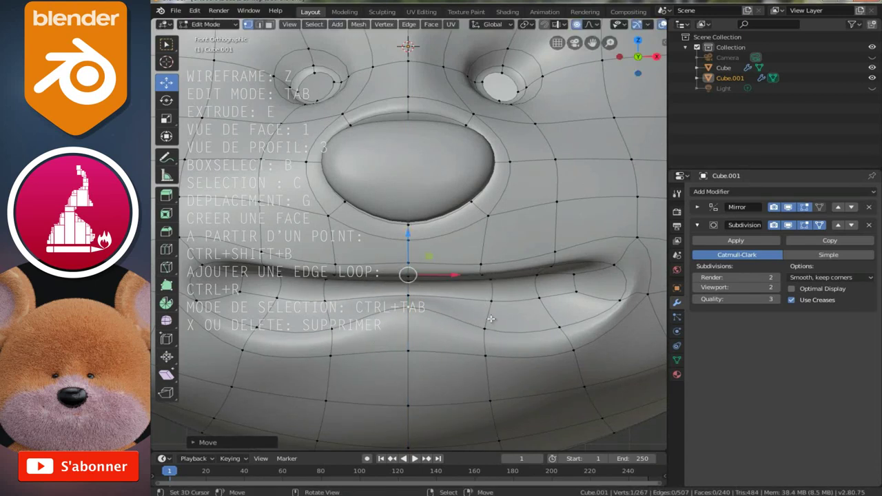
left_click(564, 316)
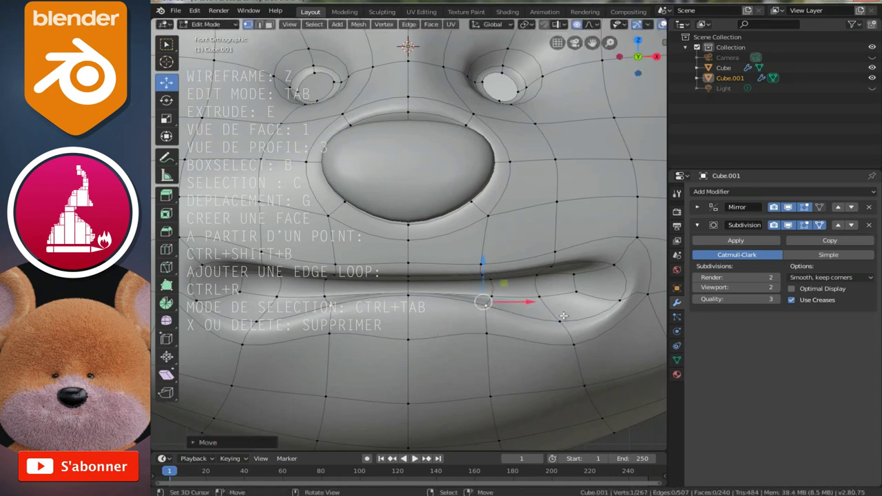
Lift two mouth-corner vertices upward with soft falloff
left_click(564, 319)
key("g")
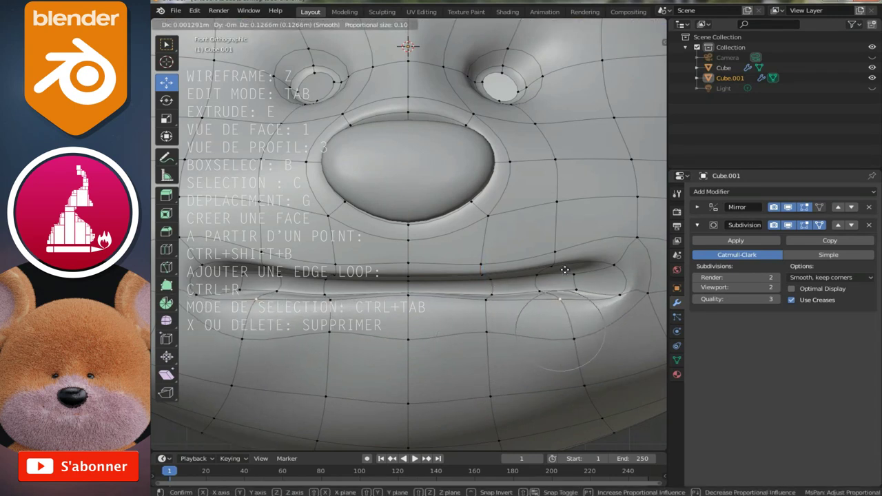
left_click(597, 306)
left_click(617, 295)
key("g")
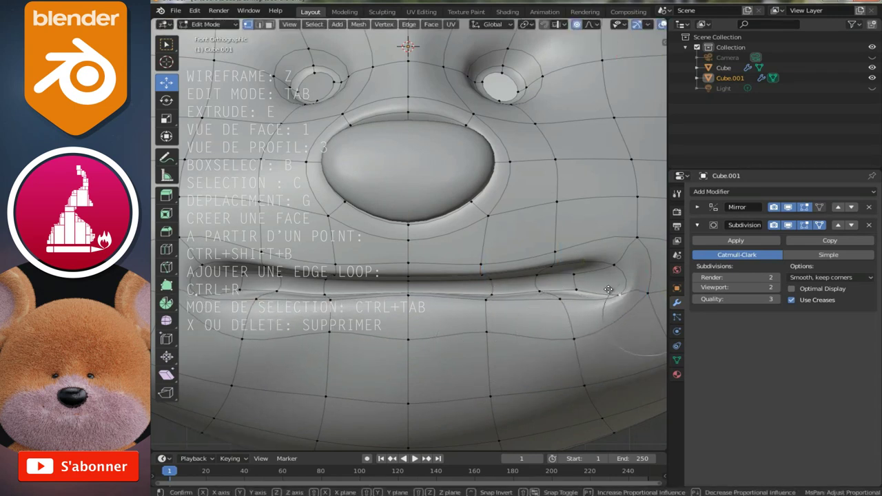
left_click(602, 278)
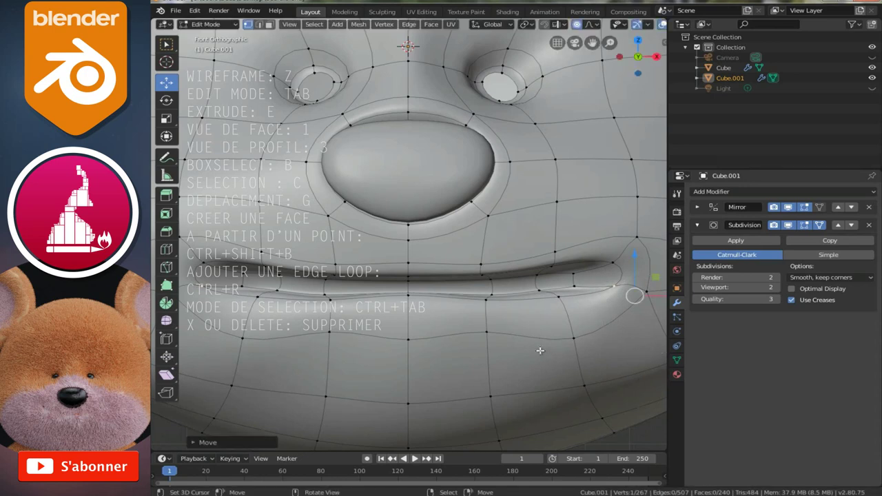
Reposition the vertices below and near the mouth corner
left_click(479, 342)
key("g")
left_click(410, 357)
left_click(410, 356)
key("g")
left_click(407, 365)
middle_click_drag(406, 365, 428, 331)
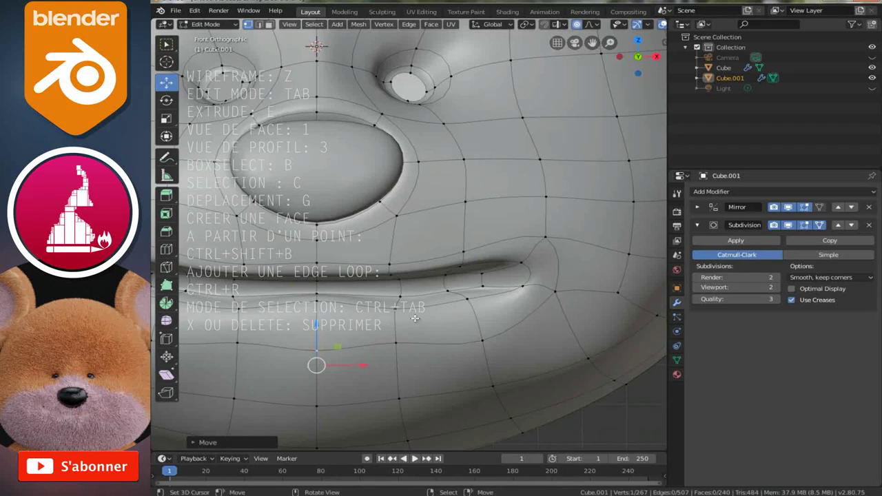
Softly move several lip vertices near the other corner to curve the lip line
left_click(318, 260)
key("g")
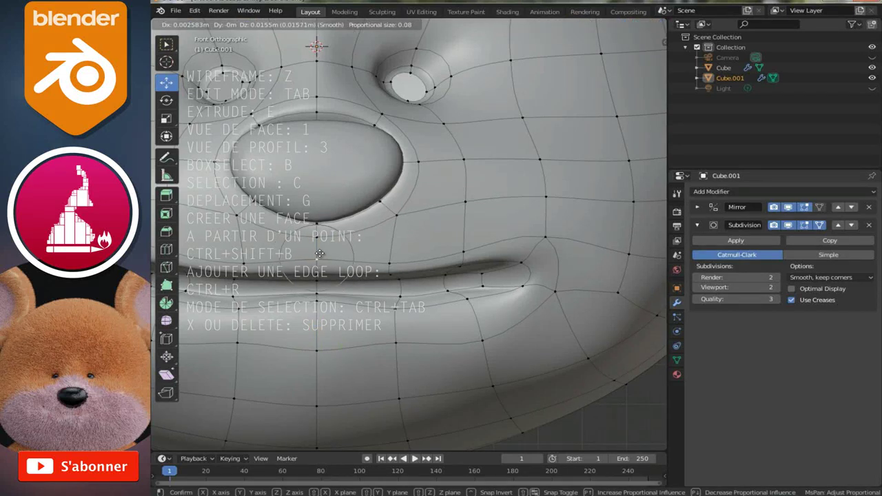
left_click(457, 235)
key("g")
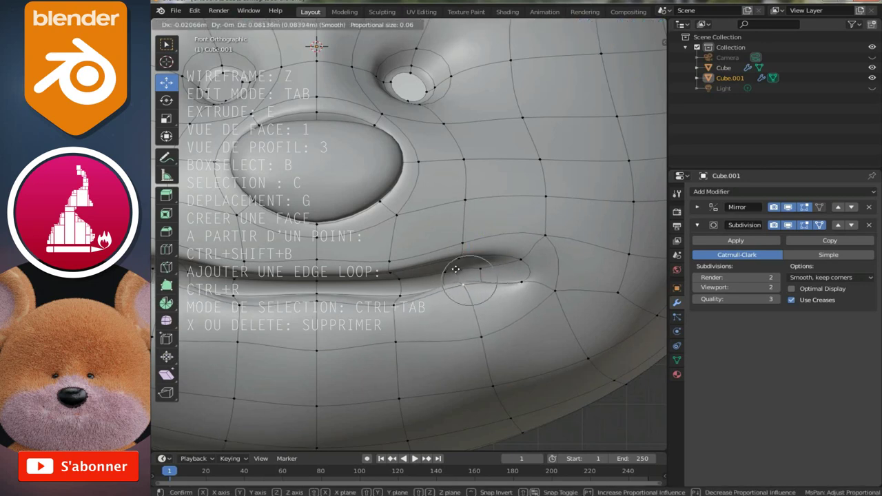
left_click(425, 287)
left_click(394, 310)
key("g")
left_click(333, 302)
left_click(317, 292)
key("g")
left_click(316, 291)
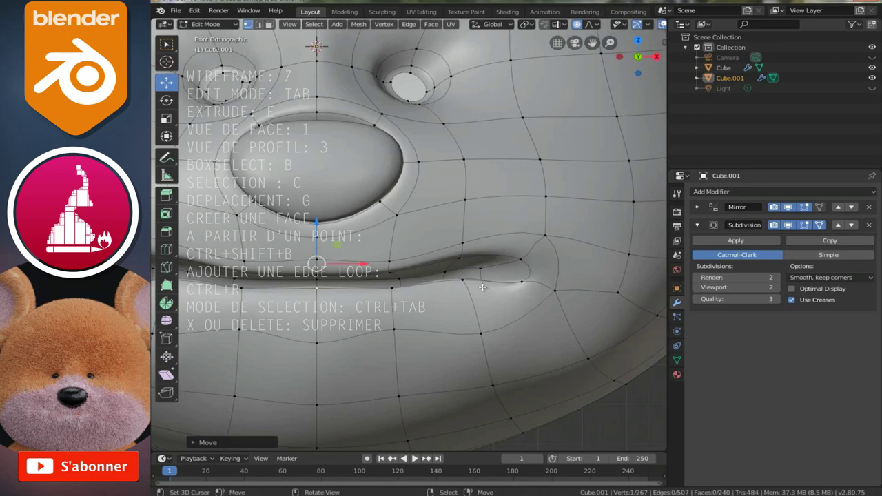
Preview the smoothed face in Object Mode, then return to Edit Mode
scroll(531, 292, "down", 2)
scroll(524, 294, "down", 3)
key("Tab")
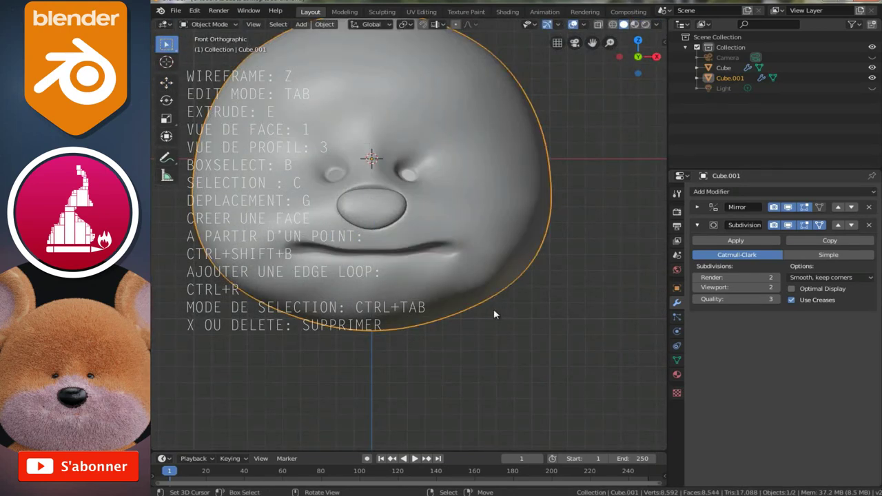
scroll(494, 314, "up", 4)
key("Tab")
scroll(482, 286, "down", 1)
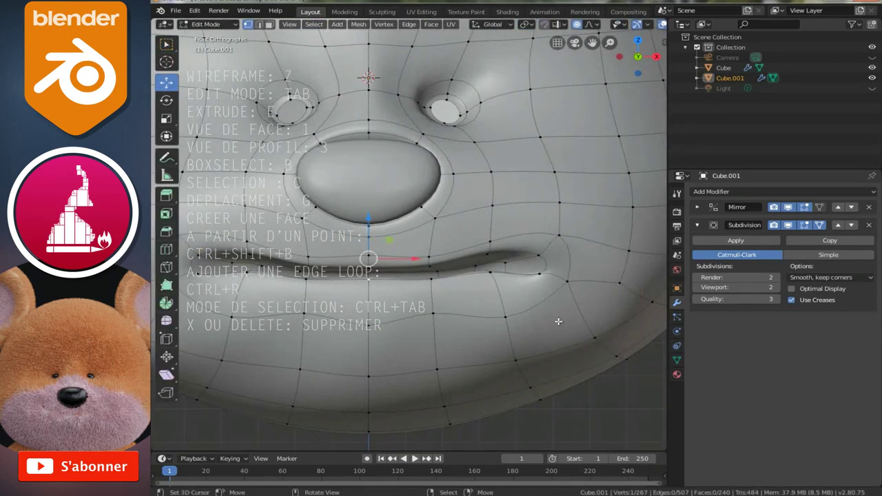
scroll(558, 321, "up", 1)
scroll(534, 285, "up", 1)
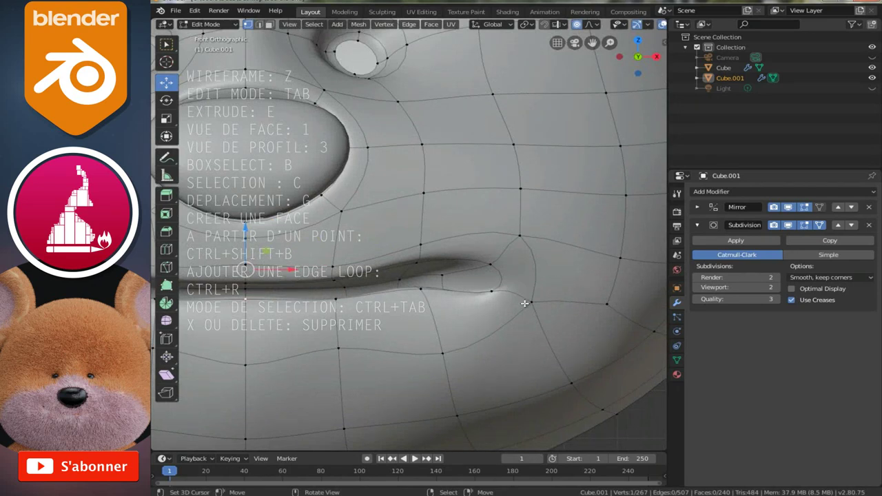
Nudge the vertex beside the corner and the corner lip vertex, then show the edit cage
left_click(525, 303)
key("g")
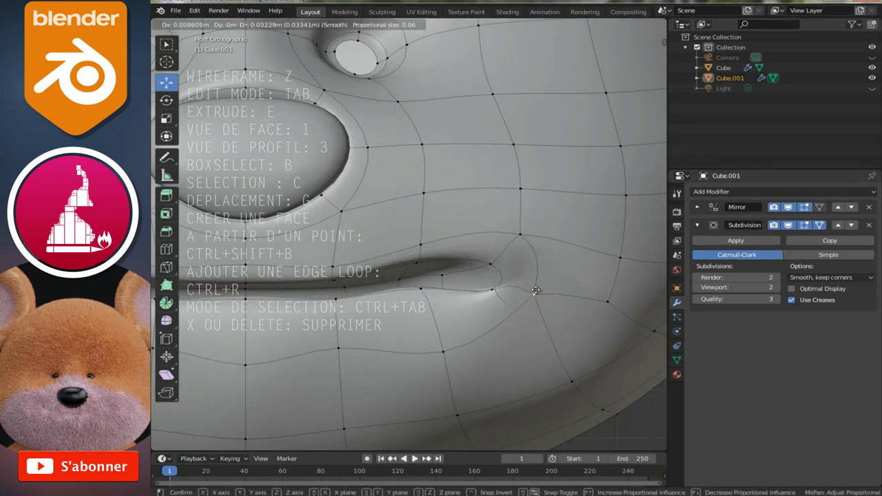
left_click(536, 290)
left_click(492, 267)
key("g")
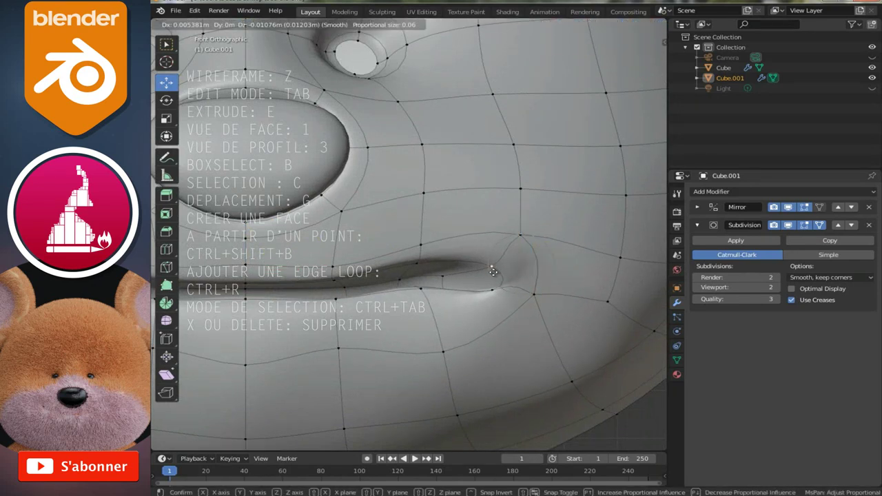
left_click(492, 272)
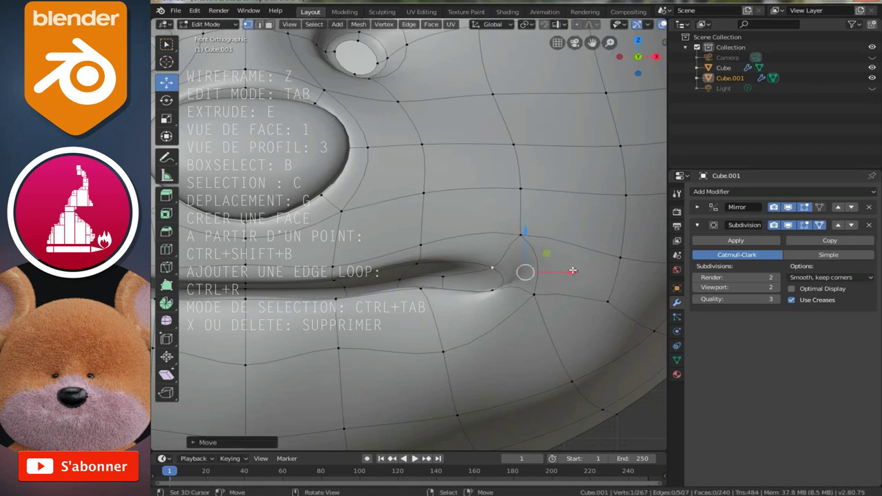
left_click(820, 225)
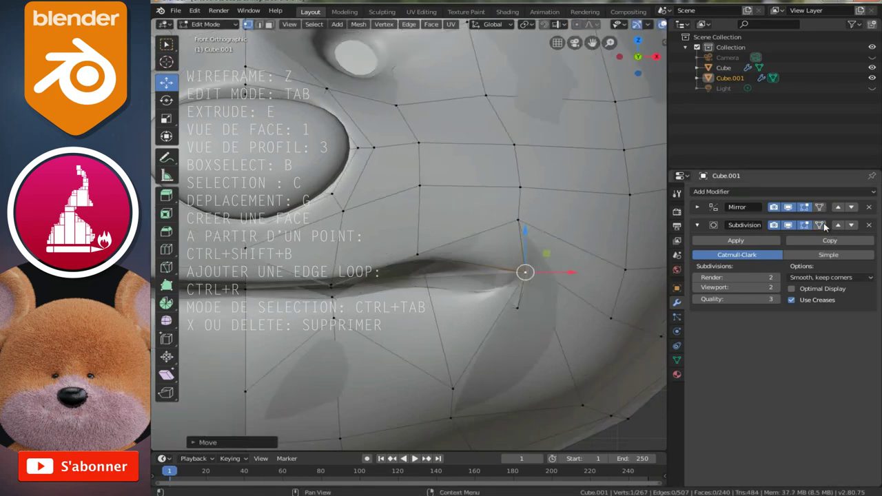
scroll(431, 316, "down", 5)
Move a selected lip vertex along Y and show the edit cage on the smoothed surface
mouse_move(432, 316)
middle_mouse_down()
mouse_move(455, 326)
mouse_move(449, 309)
middle_mouse_up()
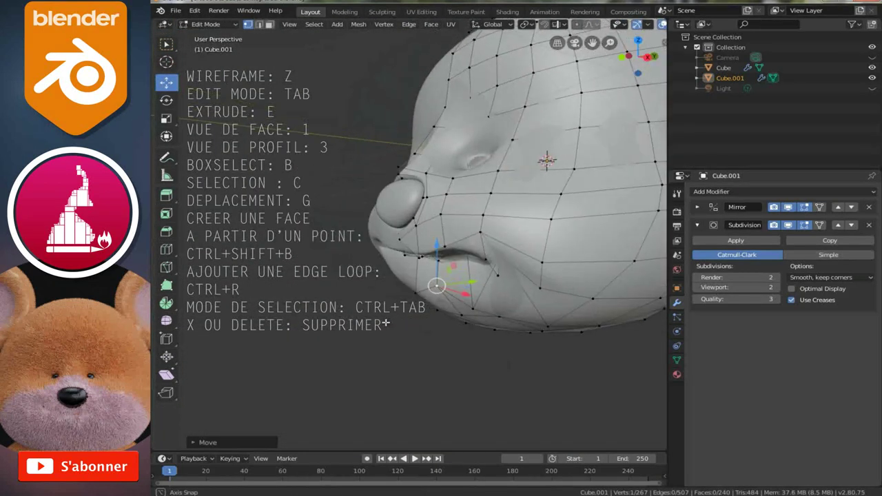
scroll(448, 310, "up", 3)
key("g")
key("y")
left_click(477, 305)
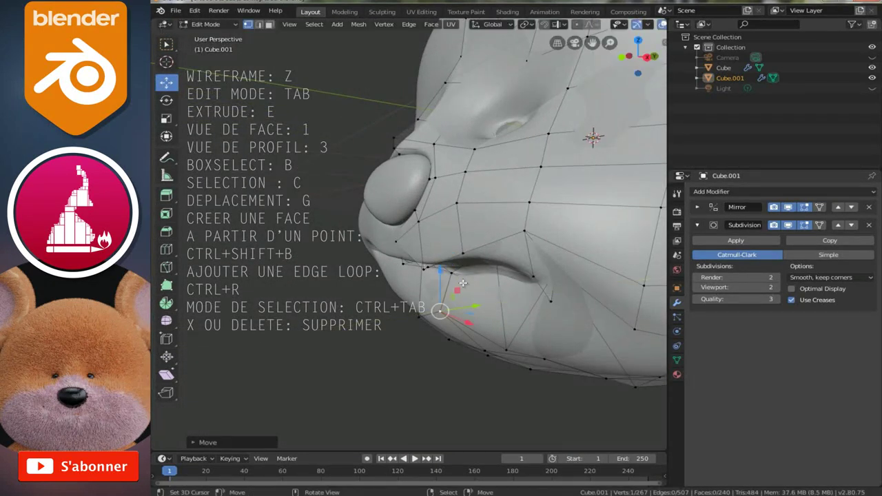
mouse_move(452, 269)
middle_mouse_down()
mouse_move(442, 293)
mouse_move(353, 306)
middle_mouse_up()
left_click(441, 293)
scroll(442, 293, "up", 2)
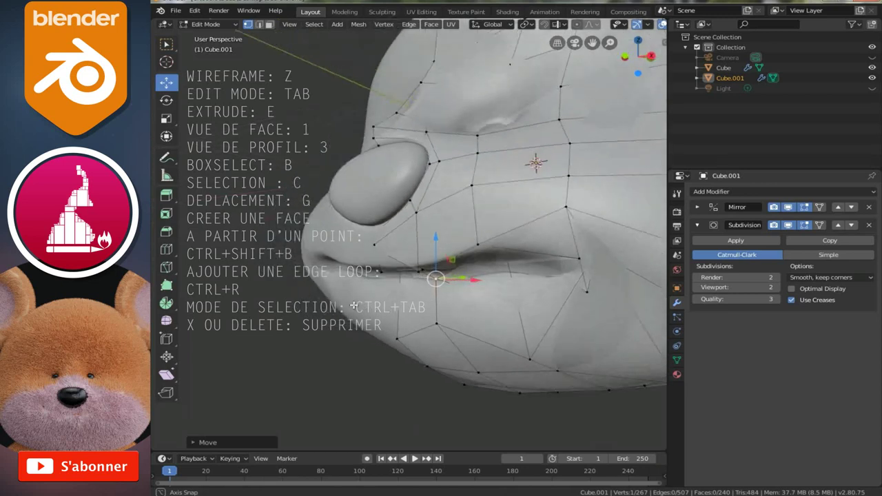
left_click(819, 225)
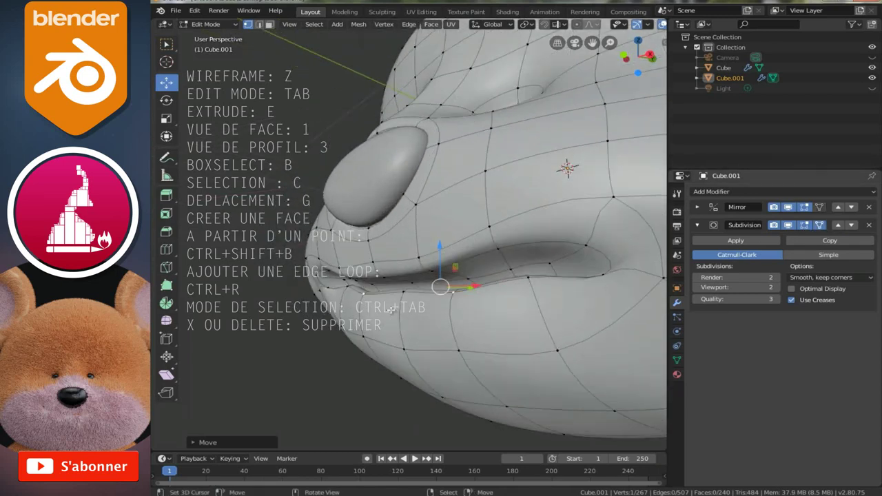
Slide the lip vertices further back along the Y axis
middle_click_drag(391, 310, 395, 300)
left_click_drag(460, 262, 404, 266)
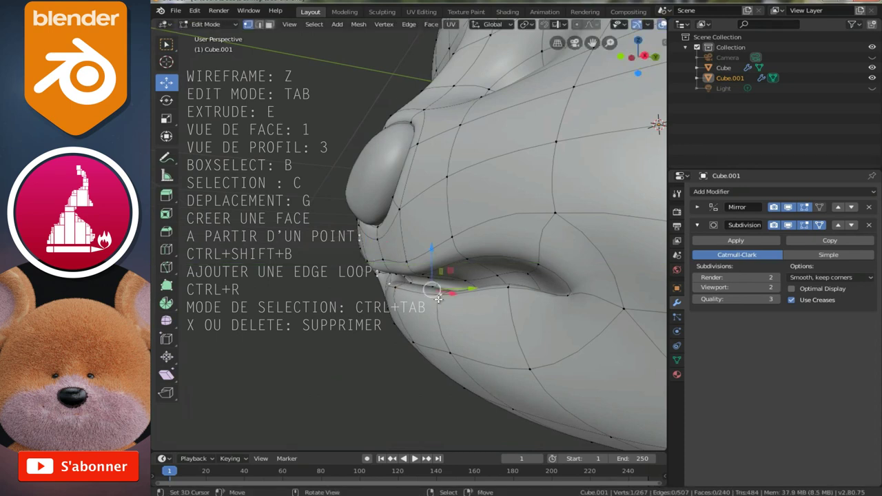
left_click_drag(479, 288, 475, 301)
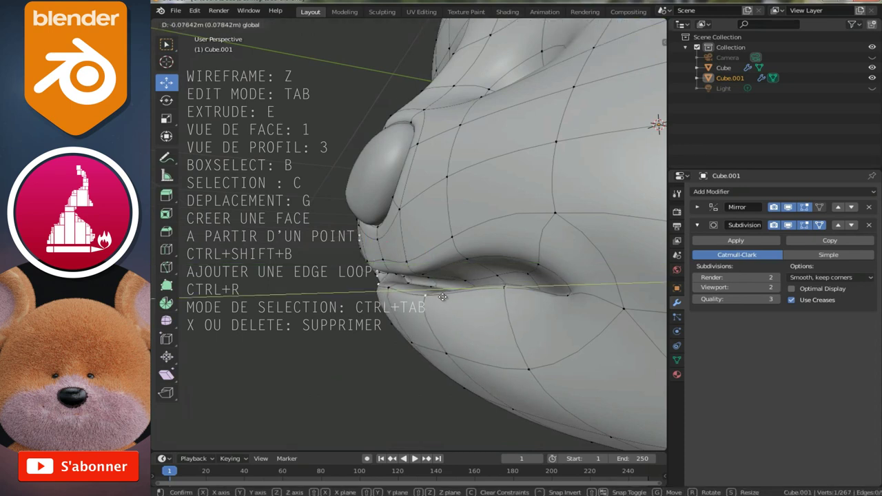
middle_click_drag(506, 240, 488, 246)
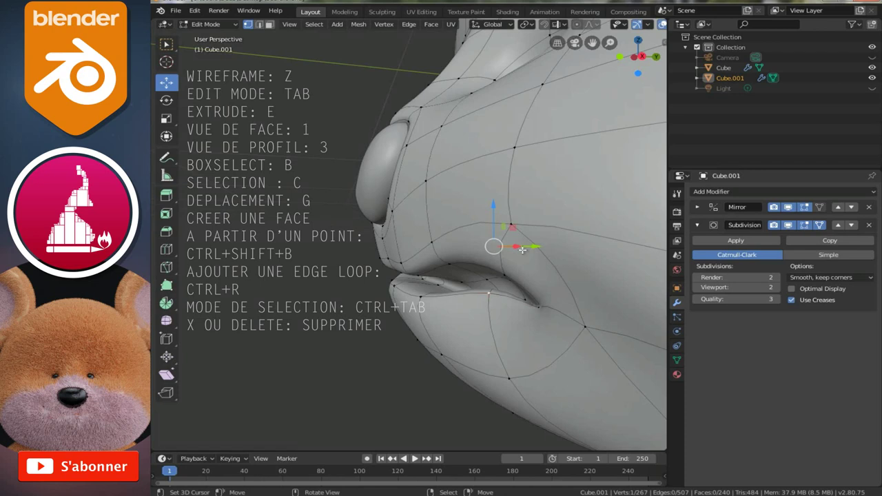
key("g")
key("y")
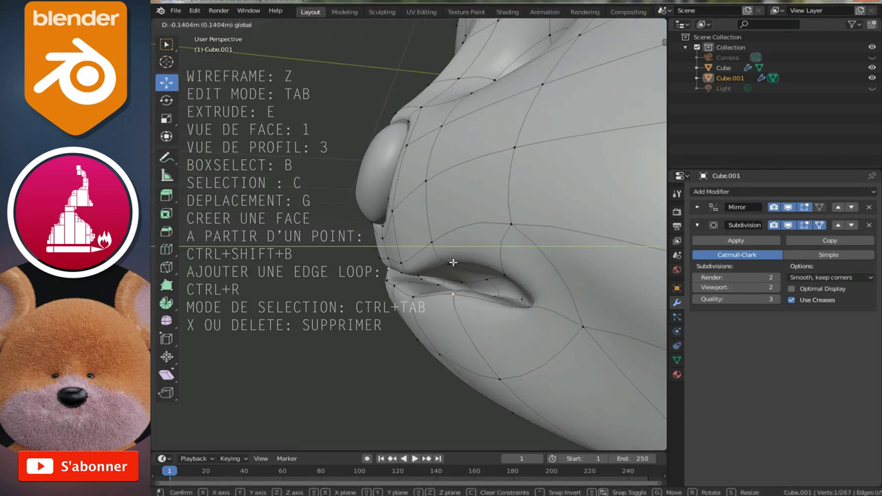
left_click(453, 262)
Push two more lip vertices back along Y beside the muzzle
mouse_move(558, 319)
middle_mouse_down()
mouse_move(524, 310)
mouse_move(532, 321)
middle_mouse_up()
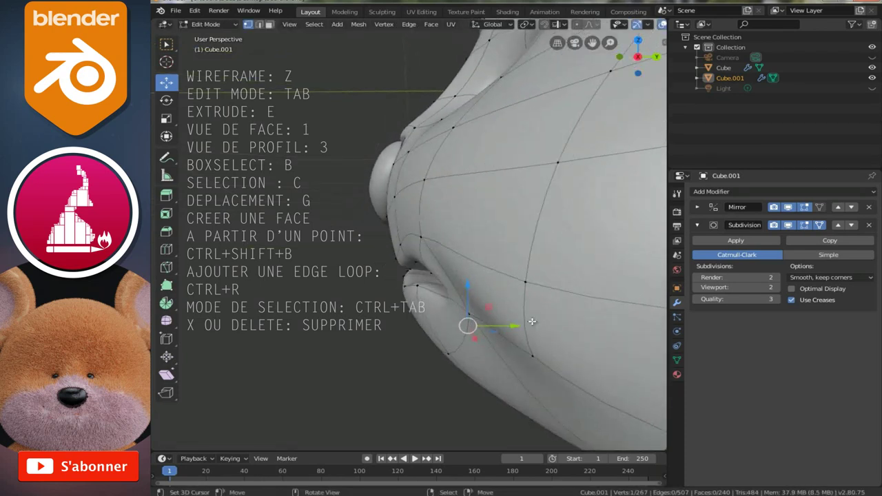
key("g")
key("y")
left_click(471, 328)
left_click(444, 322)
key("g")
key("y")
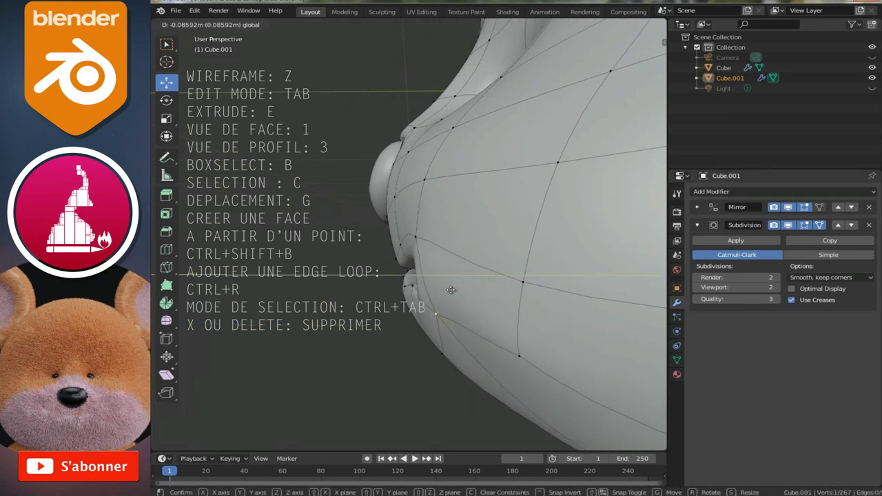
left_click(461, 288)
mouse_move(461, 289)
middle_mouse_down()
mouse_move(432, 264)
mouse_move(503, 234)
mouse_move(565, 268)
middle_mouse_up()
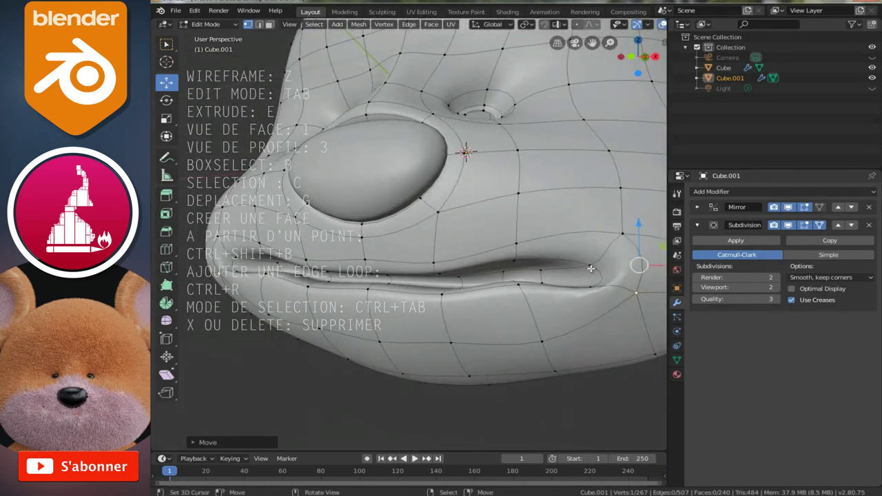
Select the lip edge loop, grow it into a band, apply Smooth Vertices, and return to Object Mode
left_click(586, 268, "alt")
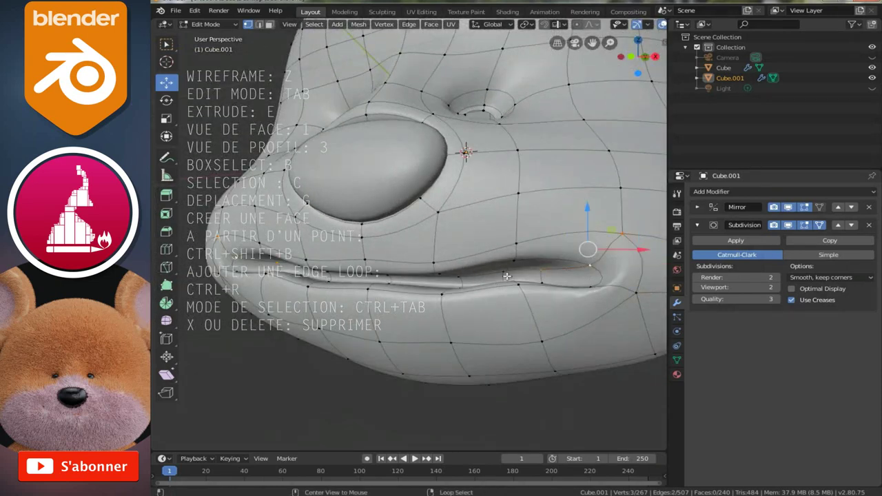
left_click(565, 263, "alt")
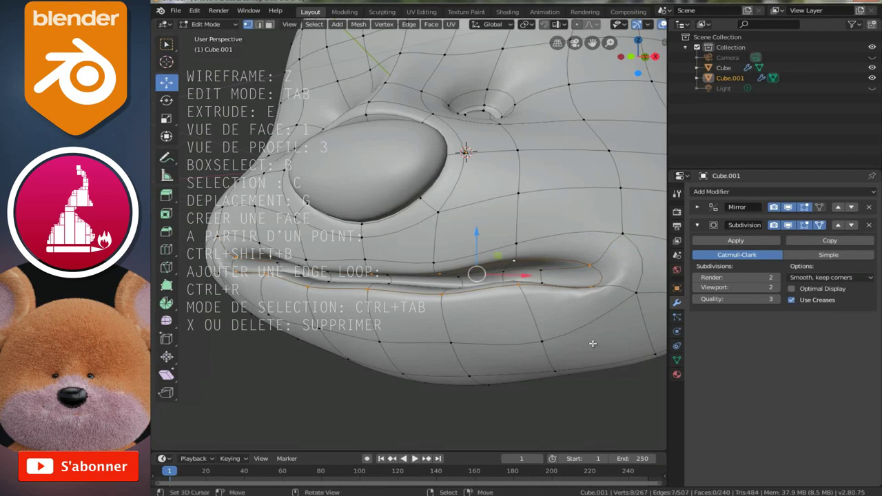
key("ctrl+KP_Add")
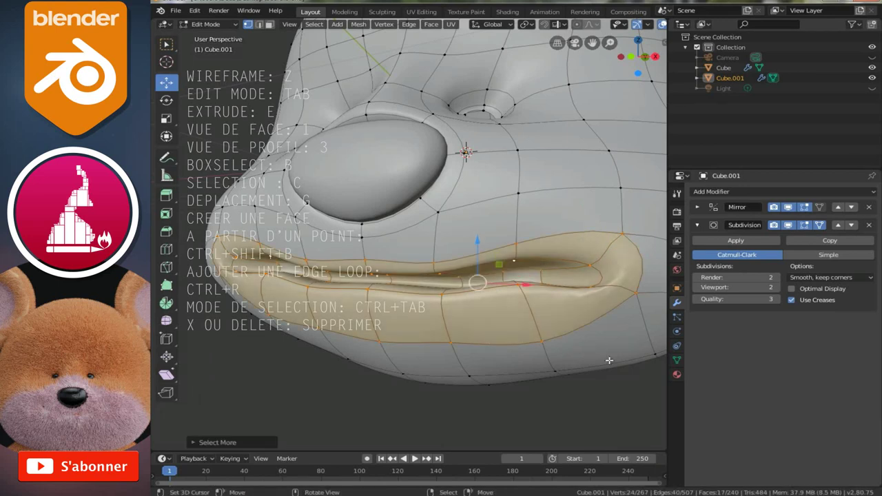
right_click(609, 360)
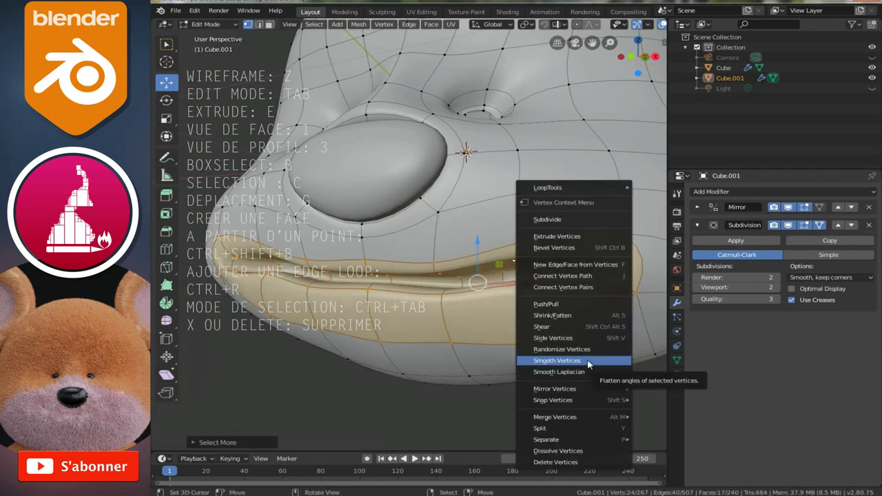
left_click(587, 360)
key("Tab")
scroll(551, 331, "down", 3)
mouse_move(526, 309)
middle_mouse_down()
mouse_move(507, 300)
mouse_move(506, 276)
middle_mouse_up()
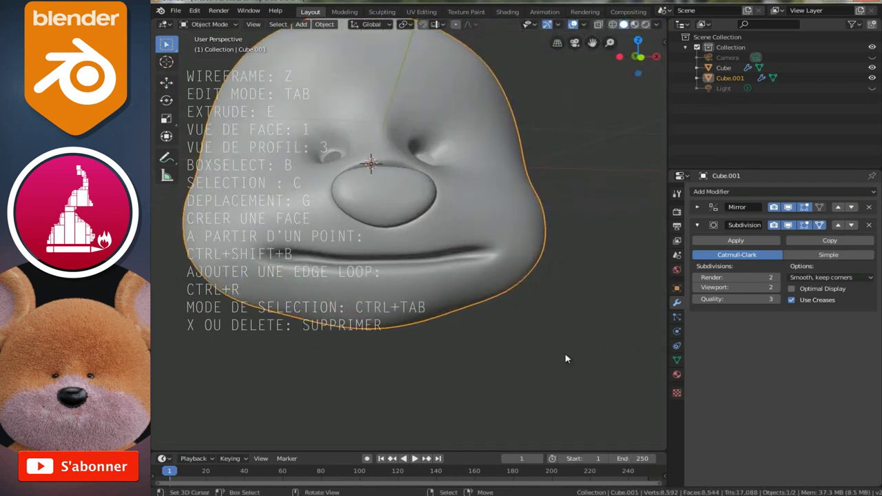
In front view, pull a mouth-corner vertex upward with proportional falloff in Edit Mode
key("KP_1")
scroll(505, 353, "up", 1)
scroll(504, 354, "up", 2)
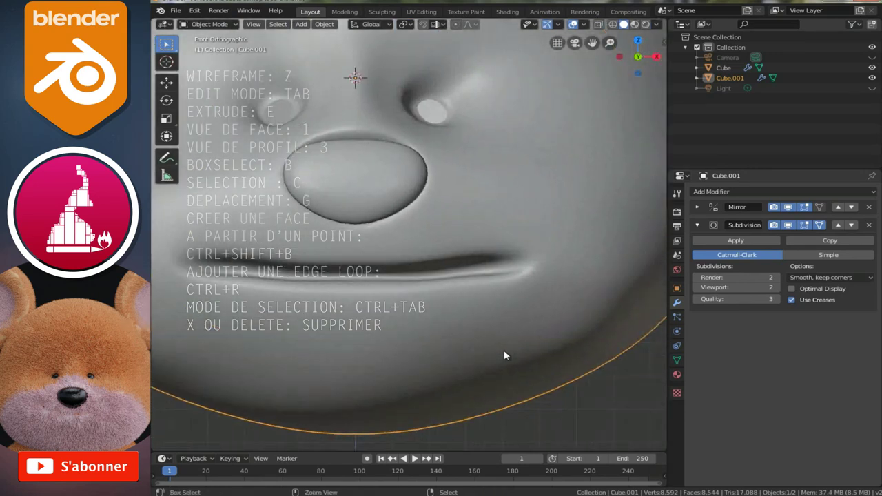
scroll(504, 354, "up", 3)
key("Tab")
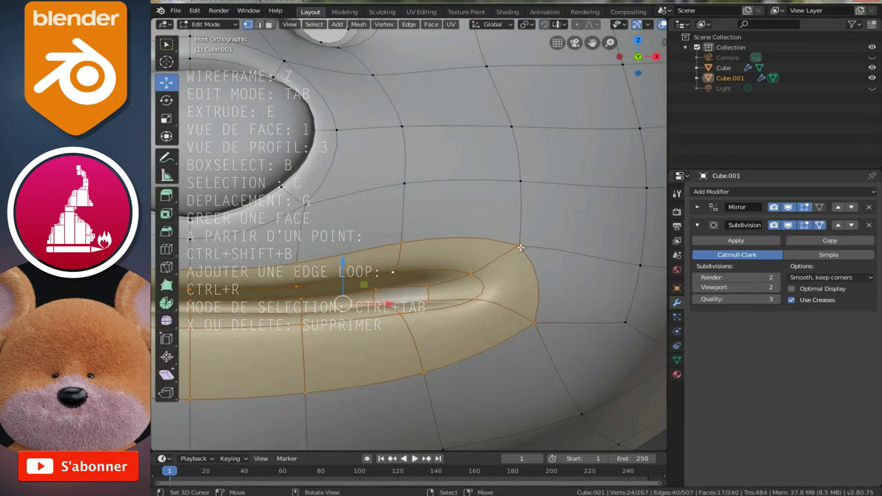
left_click(520, 247)
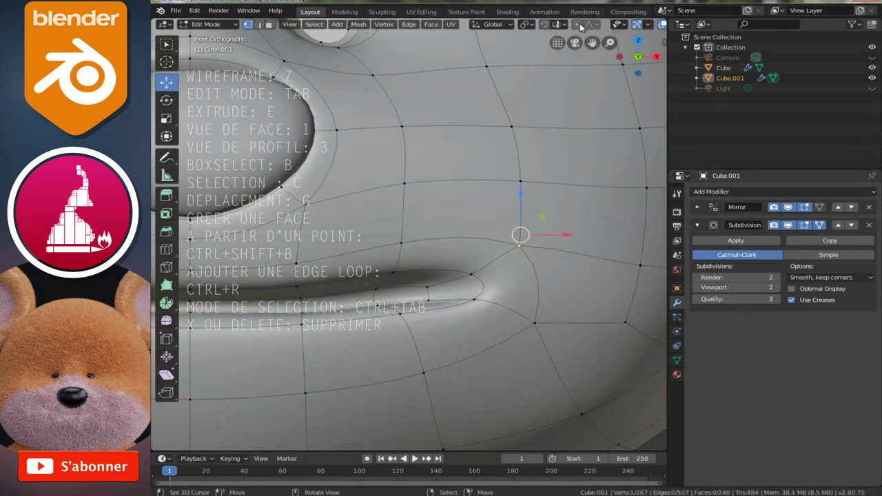
left_click_drag(526, 201, 518, 104)
scroll(522, 165, "down", 5)
scroll(517, 137, "down", 2)
left_click(519, 104)
scroll(518, 104, "down", 5)
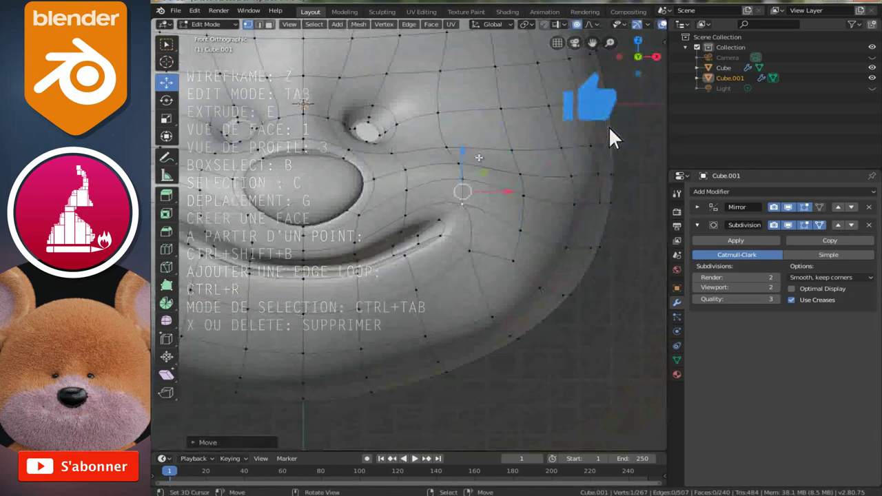
scroll(466, 261, "up", 2)
scroll(466, 261, "up", 2)
middle_click_drag(466, 261, 428, 299, "shift")
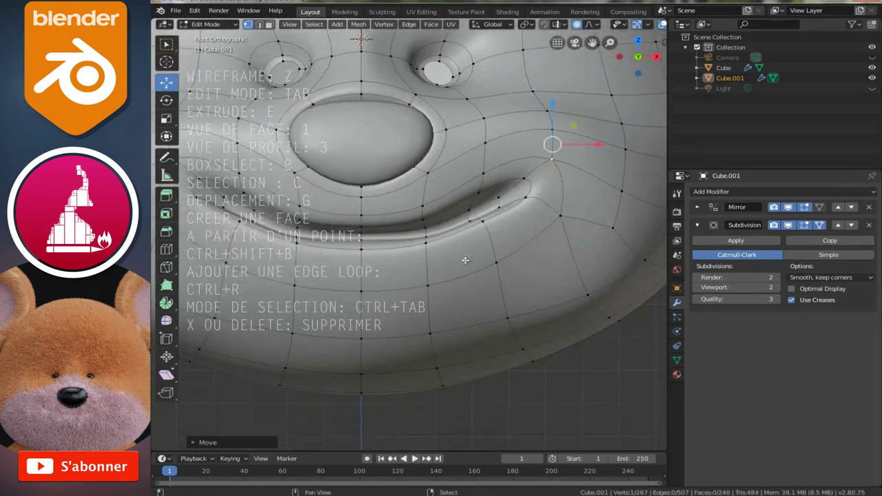
Softly adjust the vertex below the corner and push the corner back along Y
left_click(534, 268)
key("g")
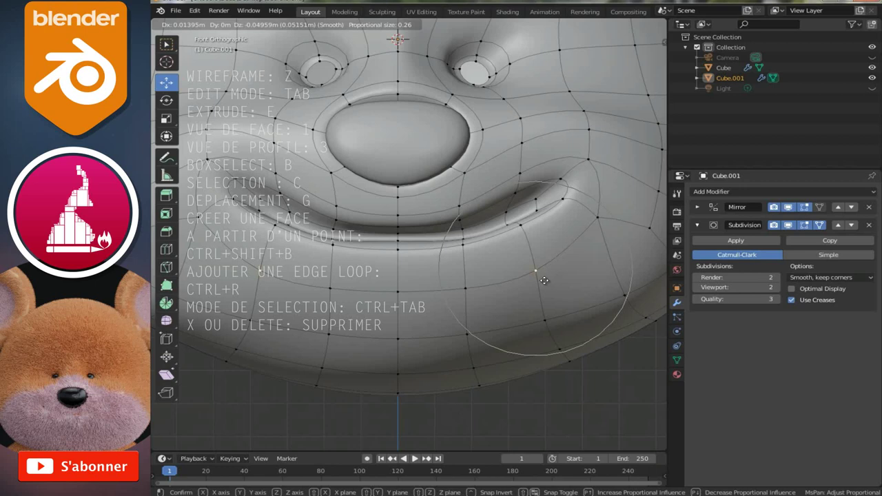
left_click(545, 281)
scroll(483, 262, "down", 3)
middle_click_drag(483, 262, 403, 290)
left_click_drag(479, 268, 468, 216)
scroll(474, 220, "up", 2)
scroll(473, 219, "up", 2)
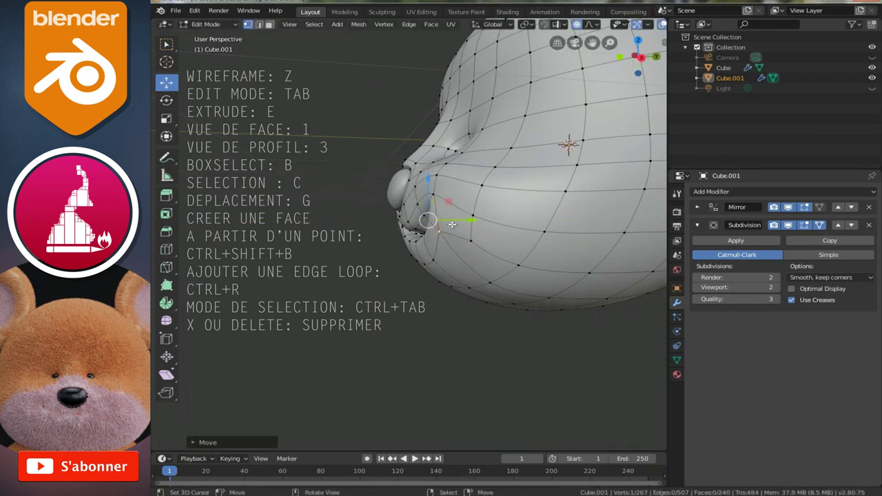
Frame the mouth at a three-quarter angle and switch to face selection
key("1")
scroll(412, 258, "up", 3)
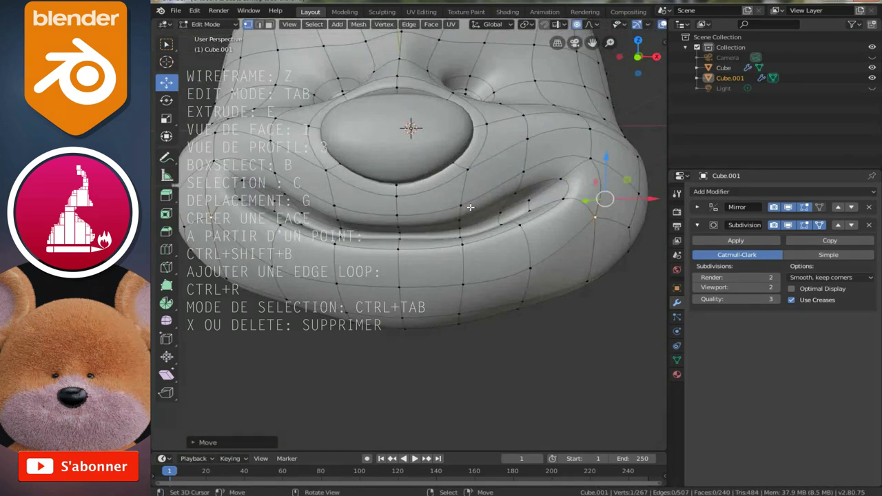
middle_click_drag(468, 216, 516, 239)
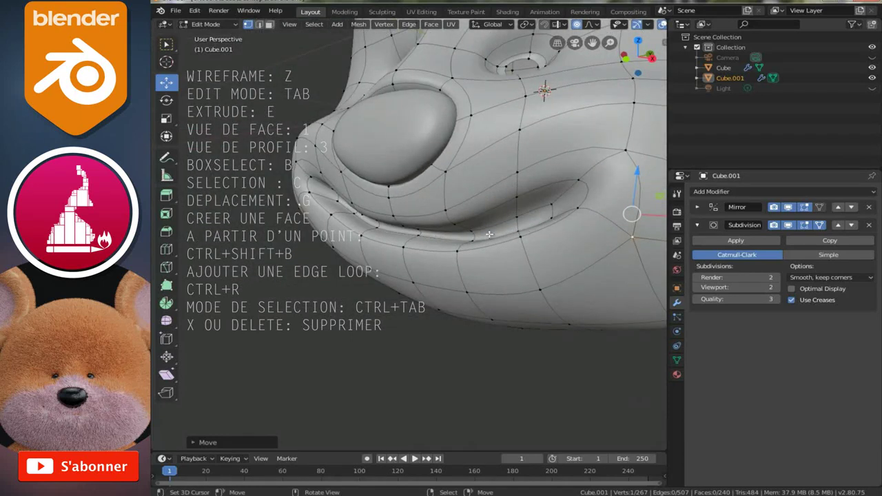
scroll(489, 235, "up", 2)
scroll(524, 232, "up", 2)
key("ctrl+Tab")
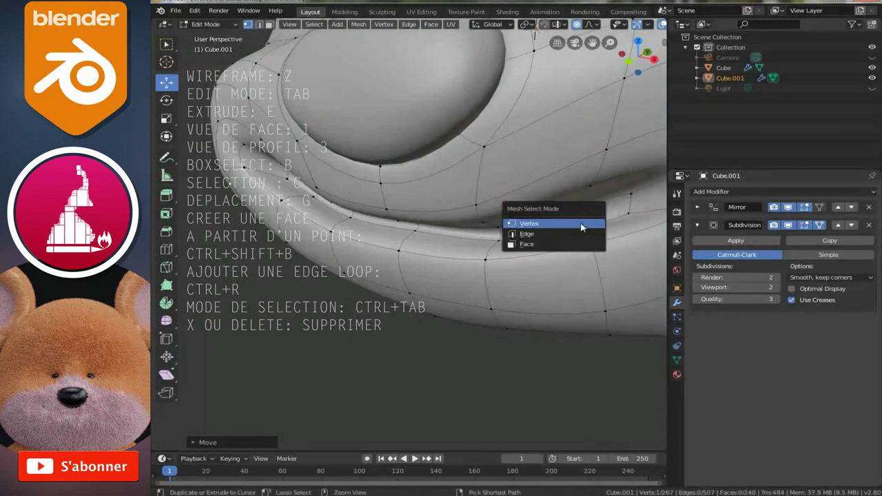
left_click(579, 244)
Select and delete the inner lip faces, then return to vertex selection
middle_click_drag(579, 244, 565, 199)
left_click(565, 200)
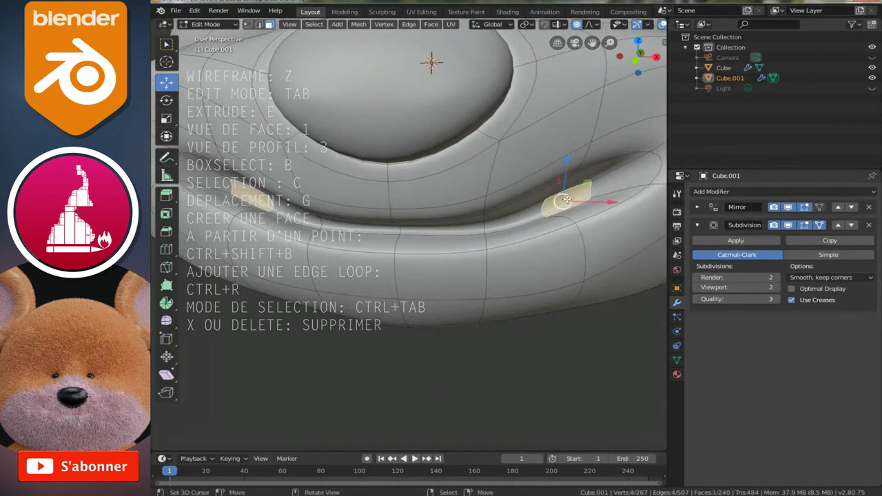
left_click(524, 215, "shift")
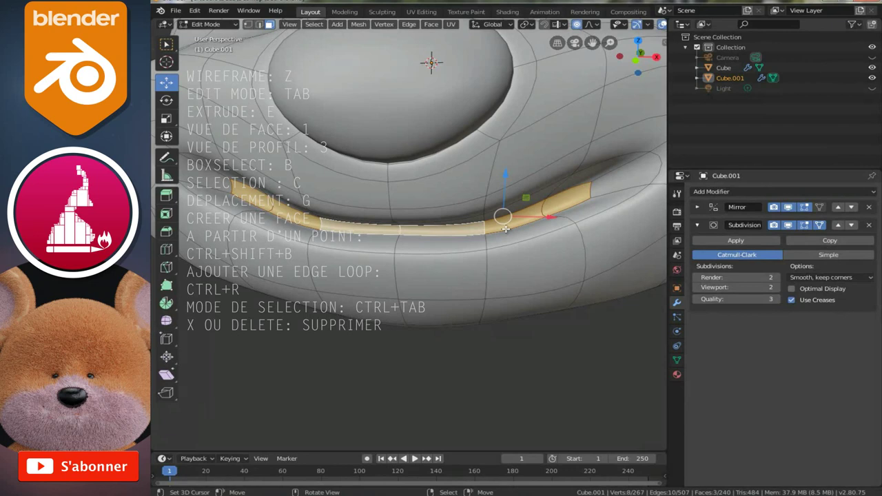
key("x")
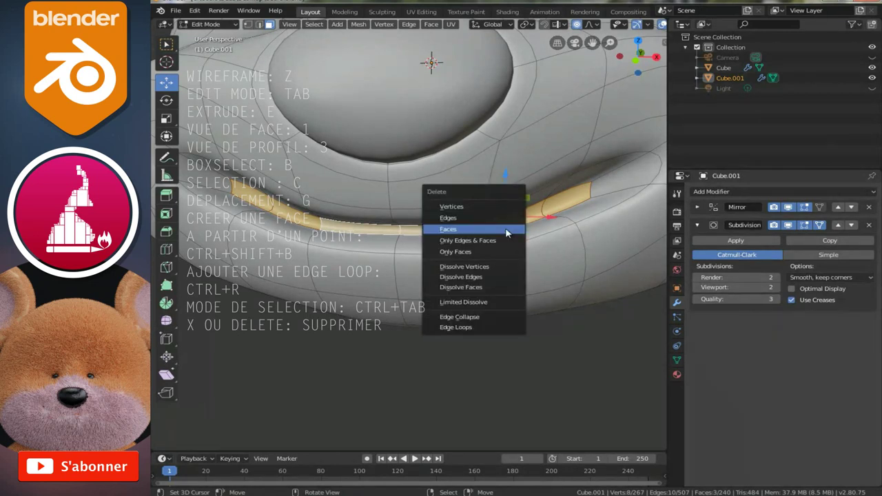
left_click(471, 231)
middle_click_drag(471, 234, 520, 206)
key("ctrl+Tab")
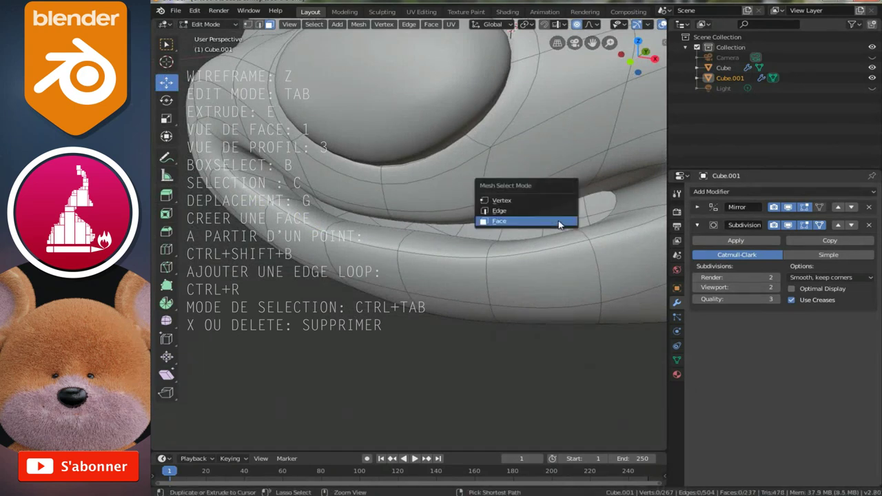
left_click(522, 201)
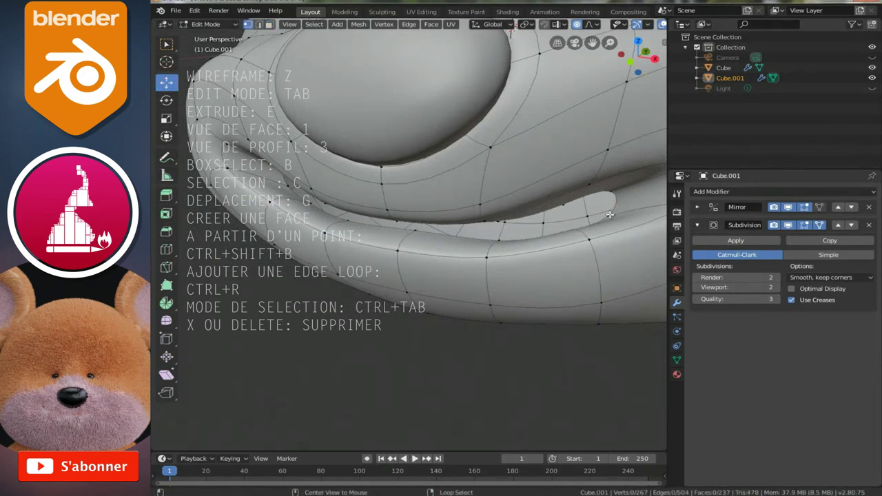
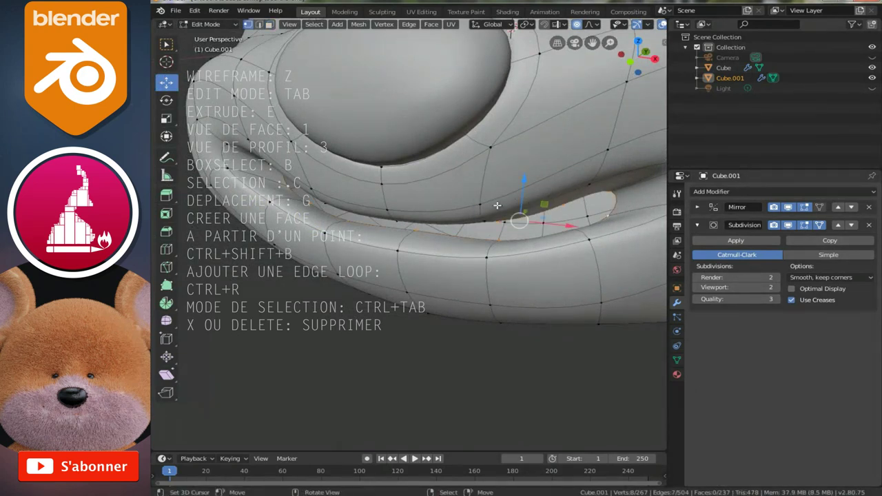
In a see-through side view, raise the mouth-corner edge
key("KP_3")
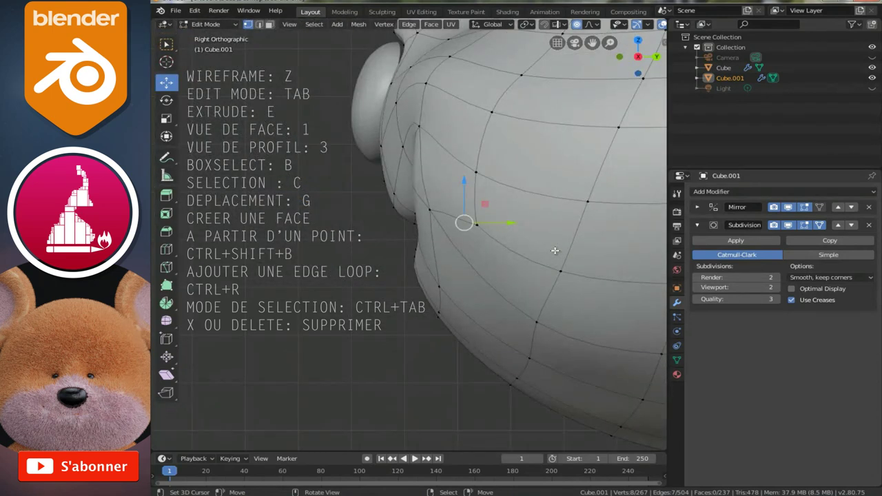
key("z")
middle_click_drag(555, 250, 499, 257, "shift")
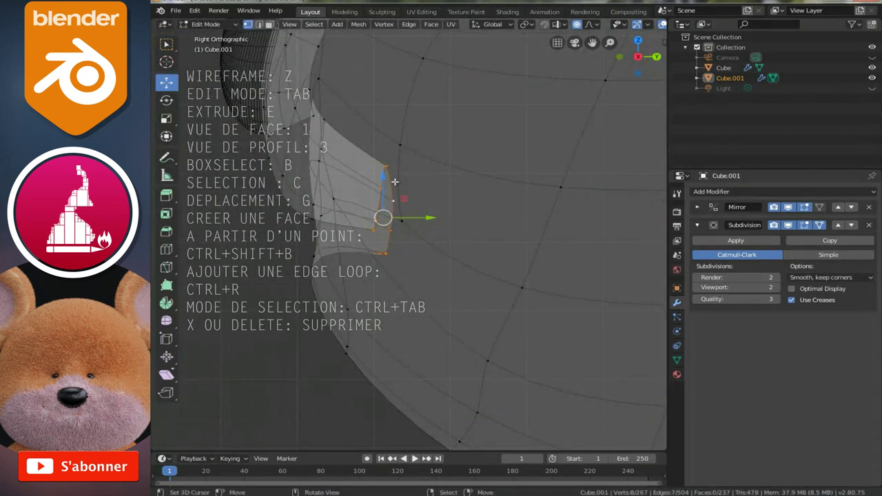
key("g")
left_click(432, 162)
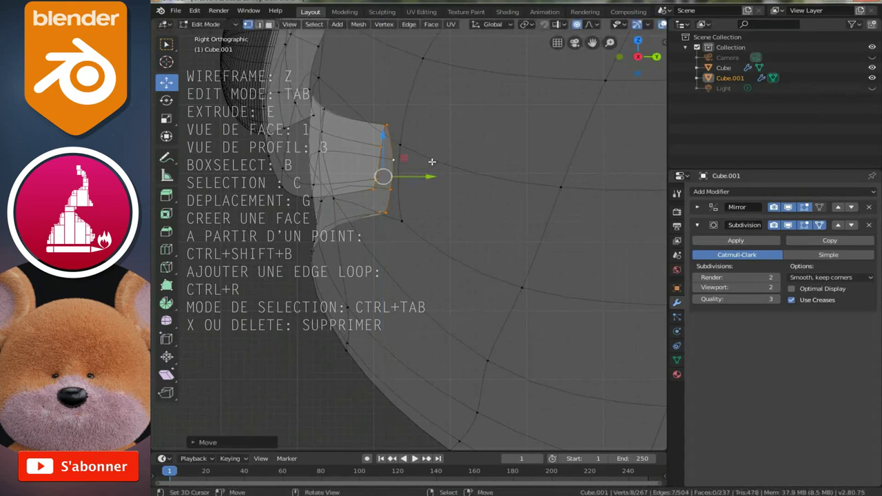
Extrude the mouth-corner edge into a new strip and slide it outward toward the cheek
key("e")
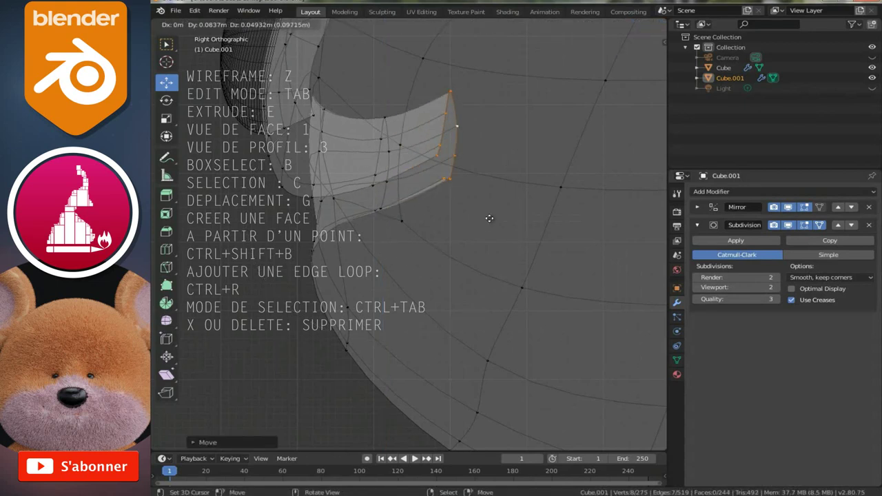
left_click(448, 102)
key("g")
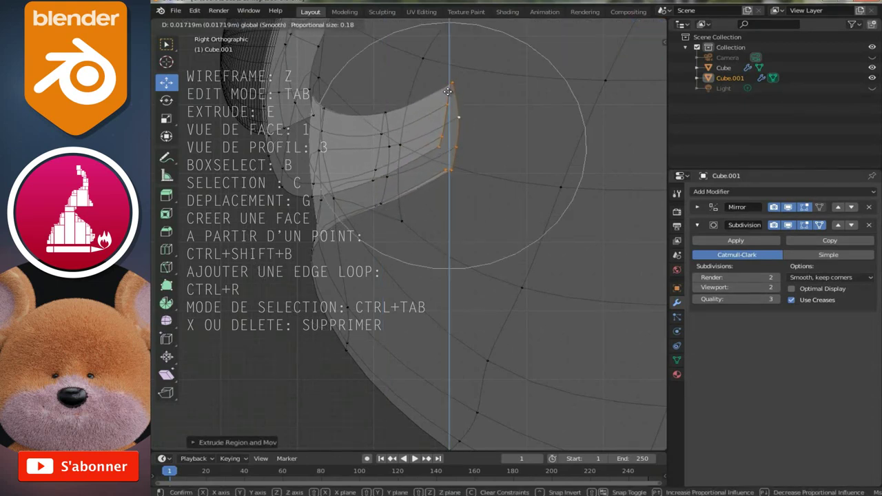
left_click(448, 86)
left_click_drag(498, 131, 534, 135)
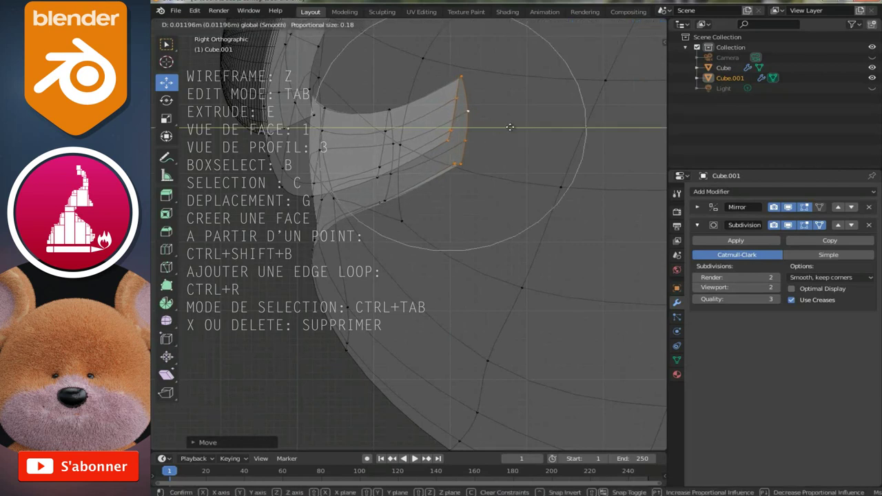
left_click(531, 134)
key("g")
left_click(506, 128)
Move the mouth corner with smooth proportional falloff, seen from the side
key("1")
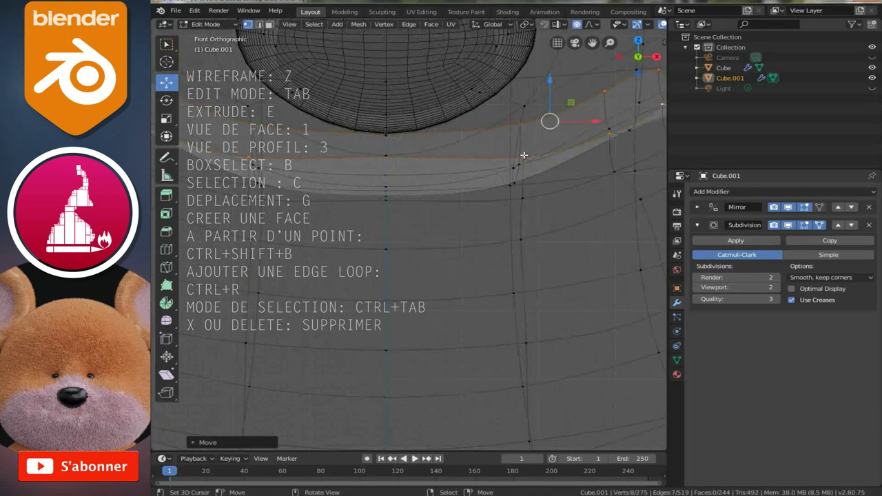
scroll(525, 170, "down", 2)
scroll(492, 260, "down", 3)
scroll(492, 260, "down", 2)
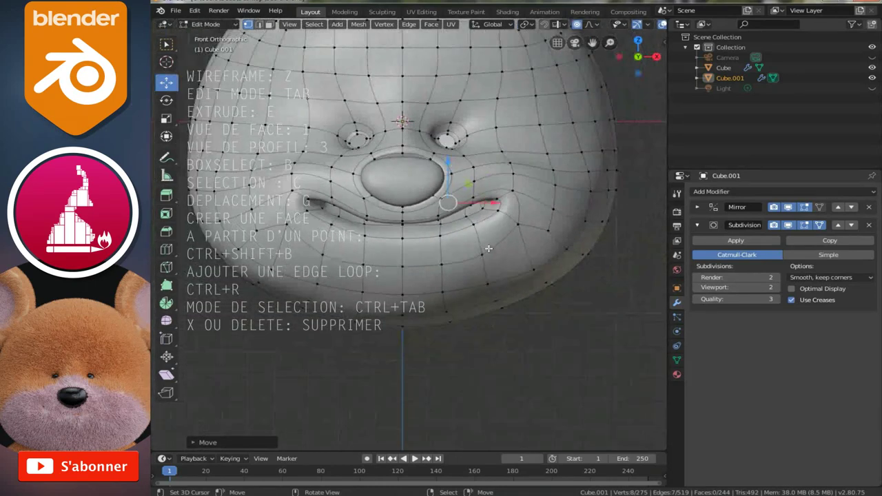
scroll(492, 259, "up", 1)
scroll(481, 303, "up", 2)
scroll(480, 307, "up", 2)
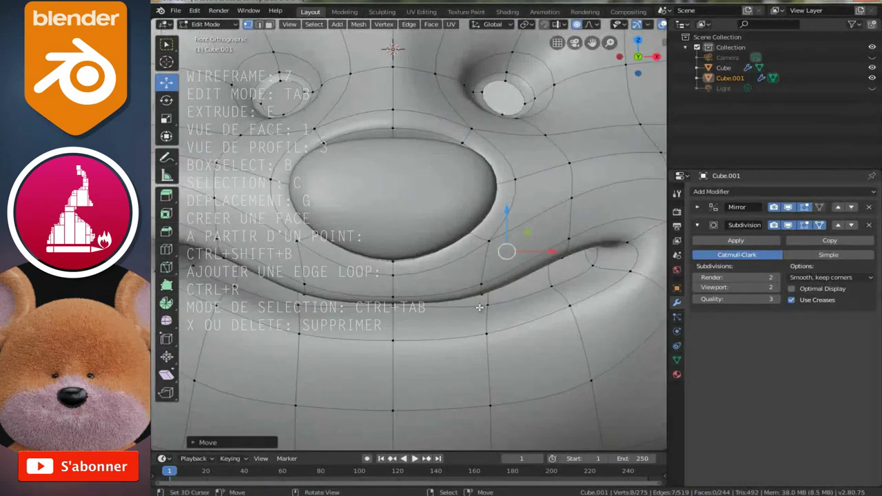
scroll(473, 315, "down", 2)
mouse_move(483, 276)
middle_mouse_down()
mouse_move(447, 256)
mouse_move(397, 294)
mouse_move(404, 275)
middle_mouse_up()
key("g")
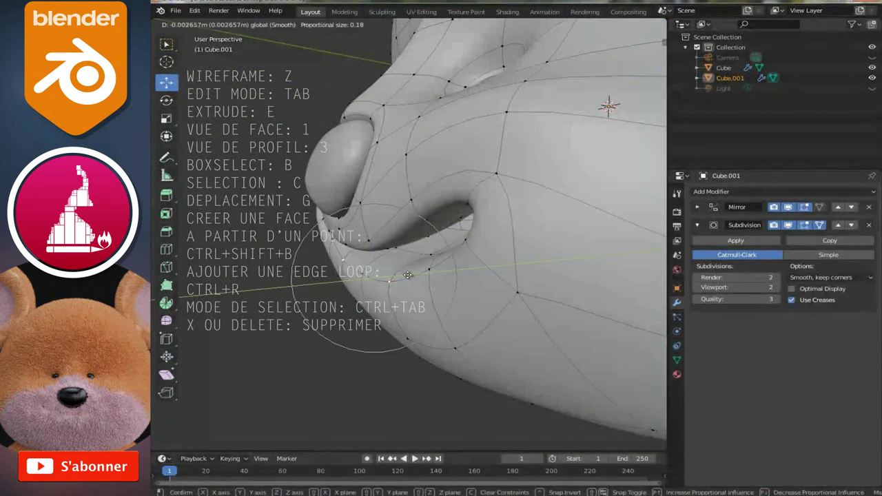
scroll(405, 275, "up", 5)
scroll(400, 273, "up", 3)
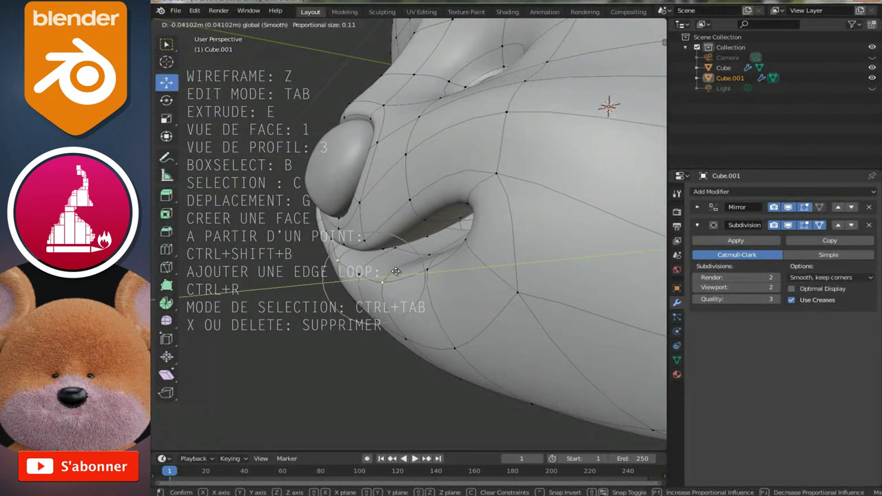
scroll(388, 271, "up", 2)
left_click(378, 269)
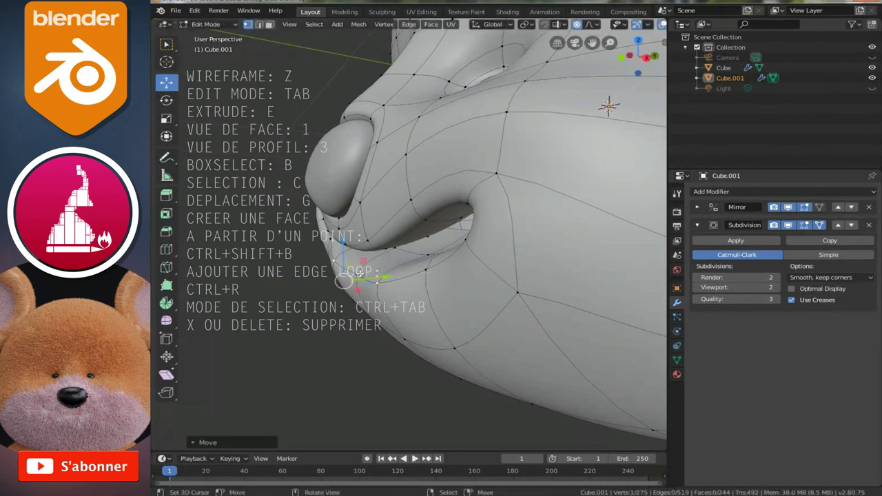
Refine the mouth-corner vertex and a neighbouring vertex, then preview the smoothed head
key("g")
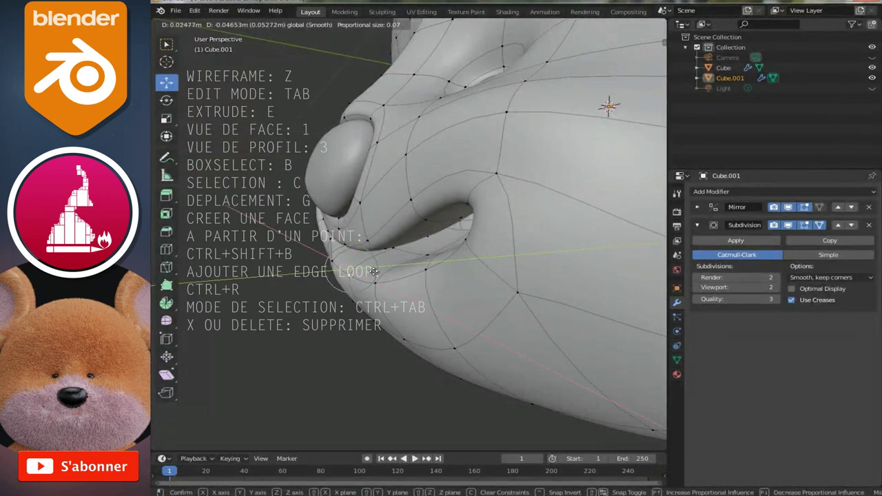
left_click(373, 271)
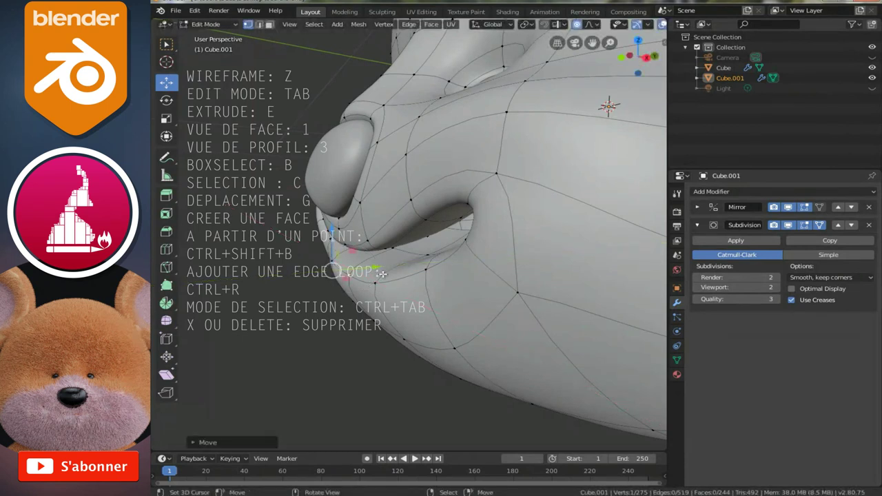
left_click(429, 268)
key("g")
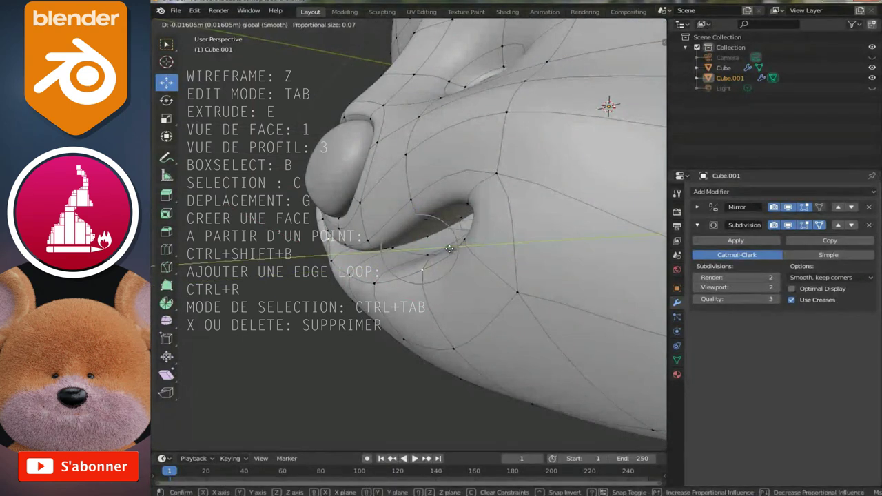
left_click(403, 272)
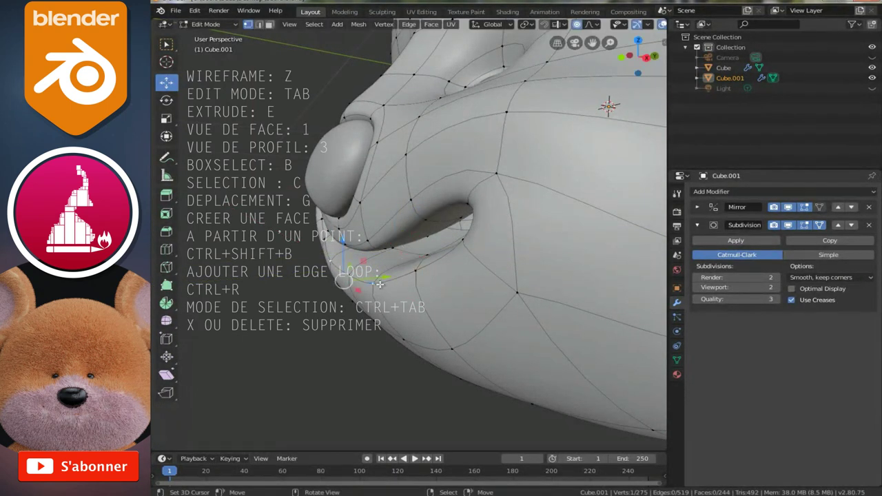
mouse_move(395, 279)
middle_mouse_down()
mouse_move(482, 270)
mouse_move(431, 246)
middle_mouse_up()
scroll(482, 270, "down", 3)
key("Tab")
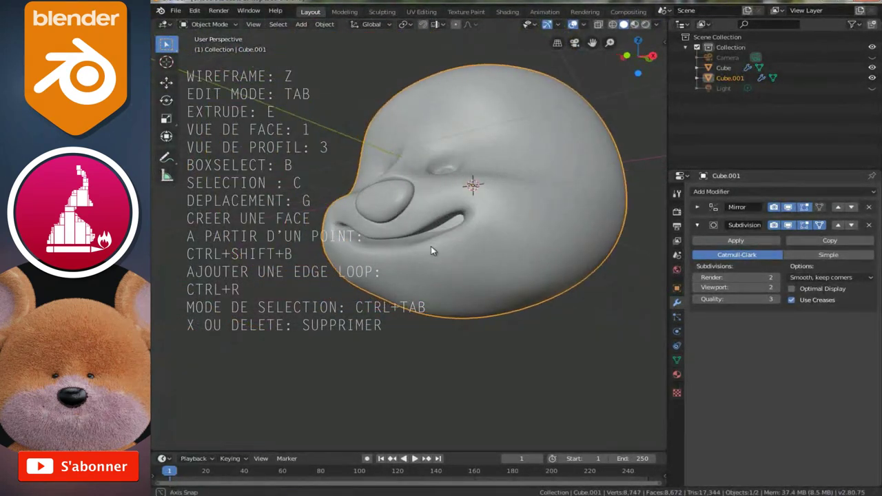
Nudge the mouth-corner vertices twice with smooth falloff from a side-on angle
scroll(476, 272, "up", 3)
key("Tab")
middle_click_drag(475, 275, 433, 297)
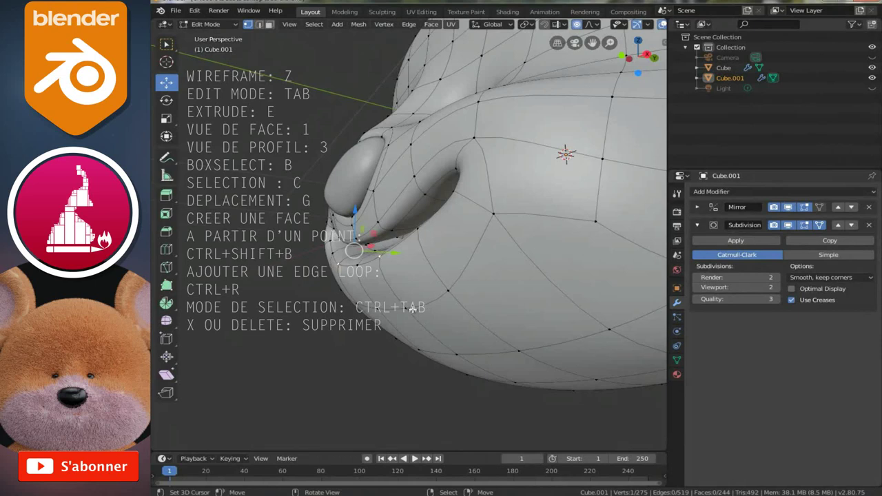
key("g")
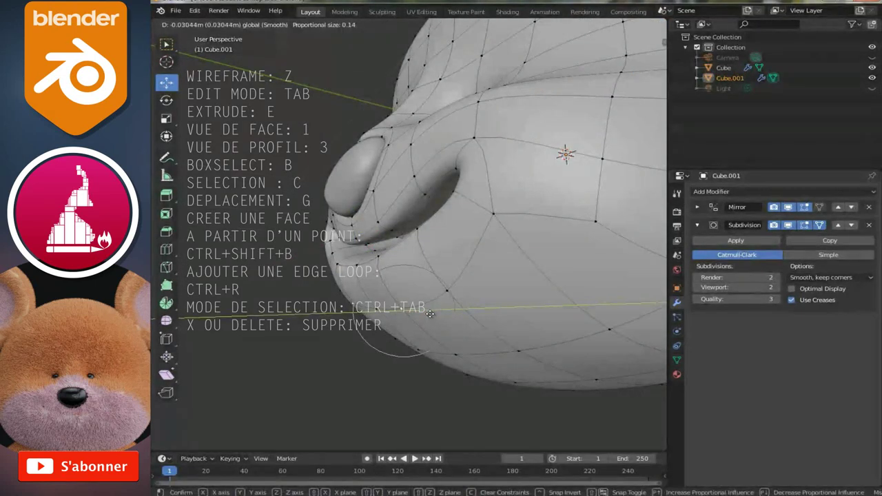
left_click(449, 310)
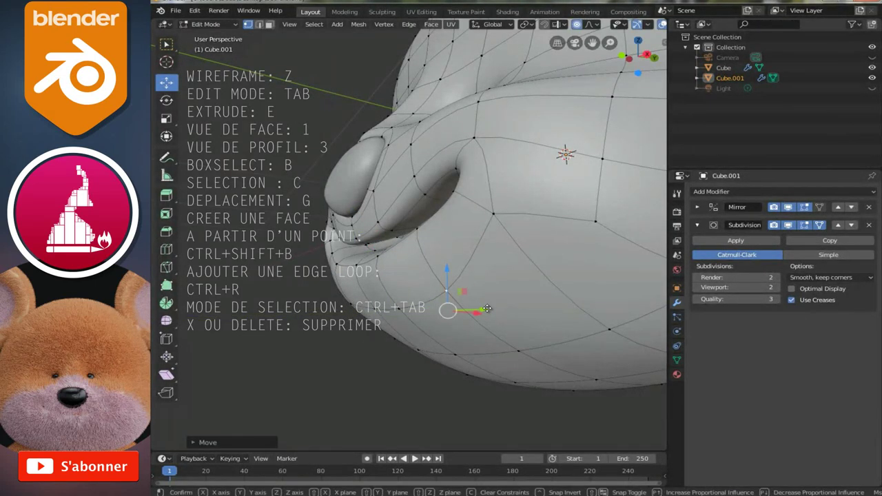
key("g")
left_click(461, 327)
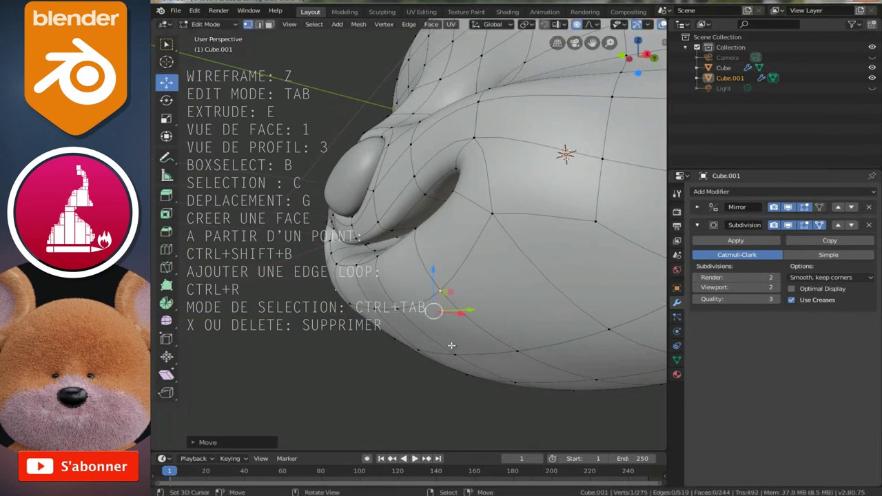
Reshape a lower-cheek vertex and a jawline vertex, then preview the head
left_click(452, 355)
key("g")
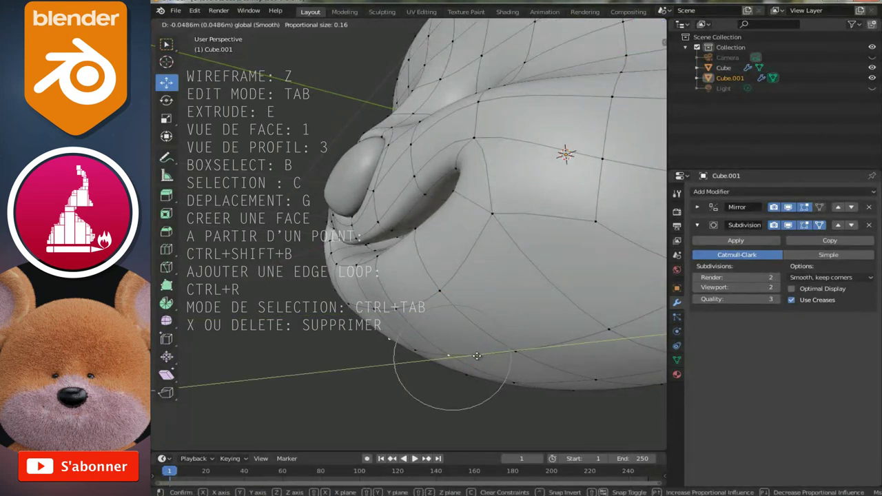
left_click(477, 355)
left_click(378, 308)
key("g")
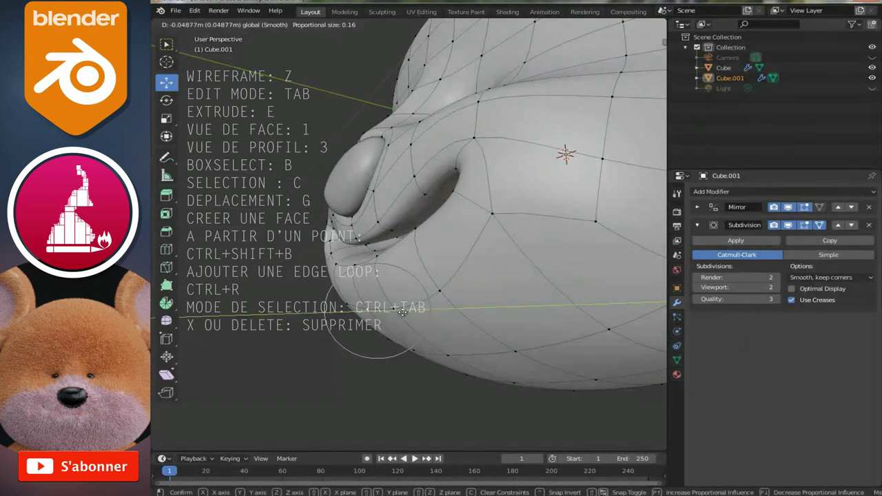
left_click(402, 313)
middle_click_drag(403, 312, 414, 315)
key("Tab")
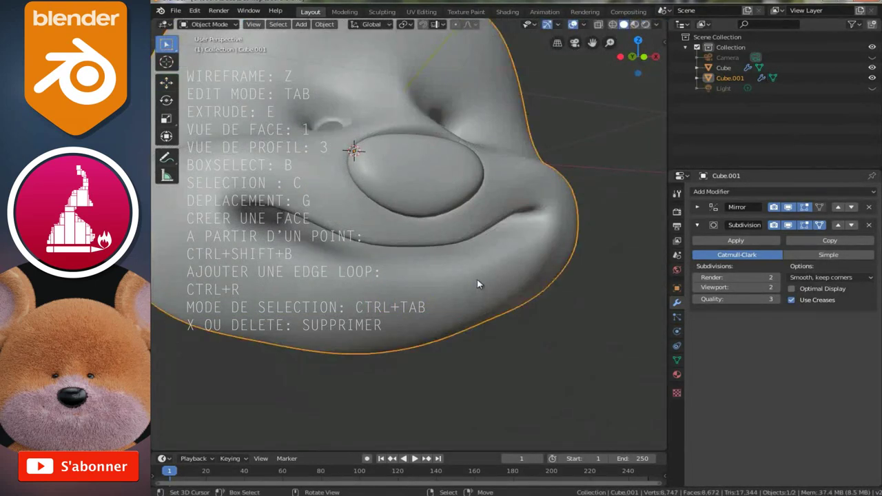
Move vertices near the mouth once more and check the result in front view
scroll(479, 284, "down", 5)
mouse_move(533, 258)
middle_mouse_down()
mouse_move(478, 255)
mouse_move(546, 244)
mouse_move(487, 250)
mouse_move(553, 266)
mouse_move(550, 300)
middle_mouse_up()
scroll(511, 255, "up", 2)
scroll(517, 257, "up", 2)
scroll(535, 262, "up", 2)
key("Tab")
key("g")
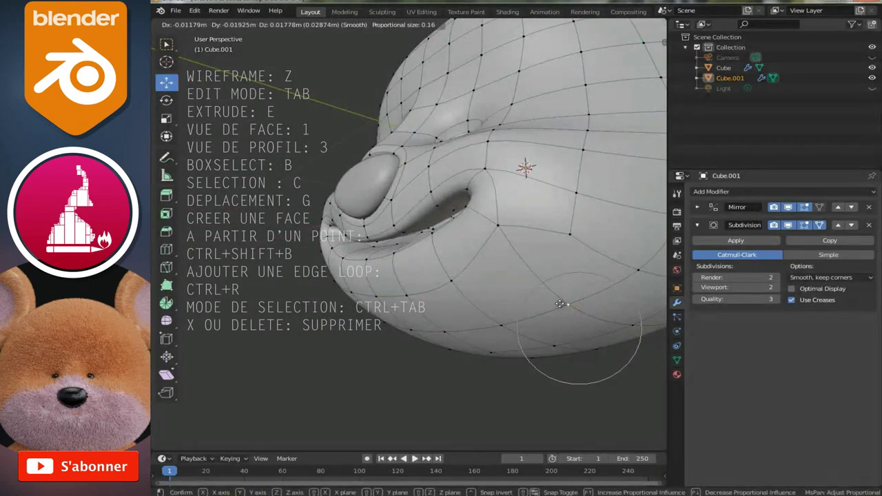
left_click(551, 298)
key("Tab")
scroll(510, 268, "down", 3)
middle_click_drag(510, 268, 552, 247)
key("1")
scroll(533, 245, "up", 4)
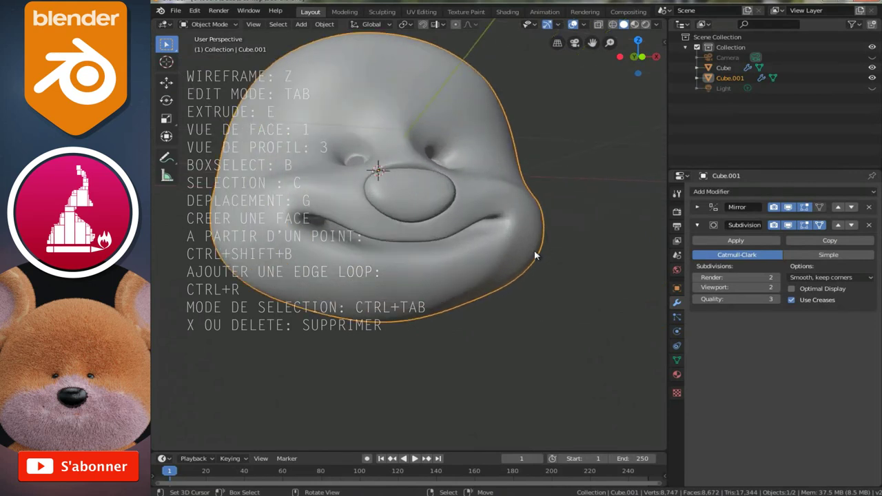
scroll(553, 274, "up", 1)
Nudge the vertex below the mouth corner and a lower-face vertex with soft falloff
key("Tab")
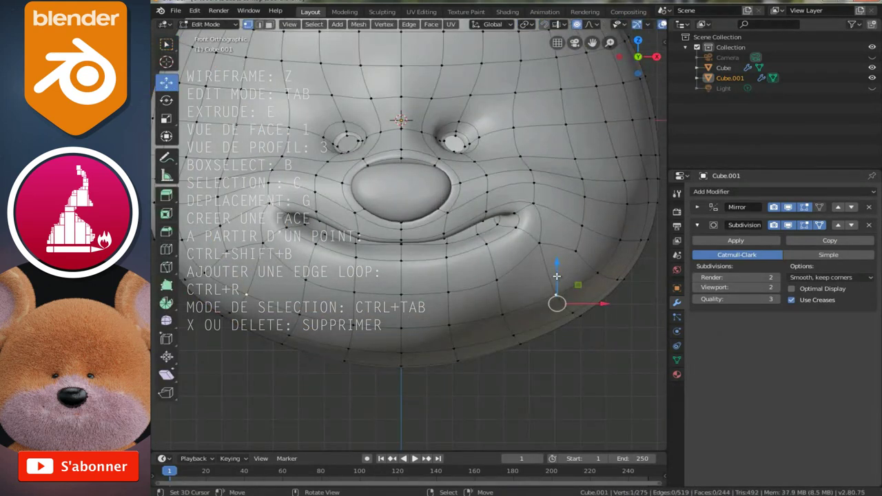
left_click(539, 249)
key("g")
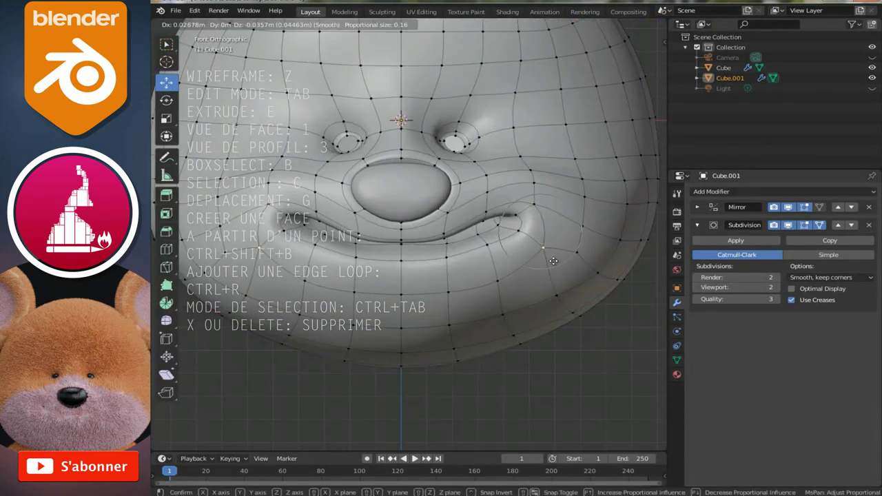
left_click(526, 321)
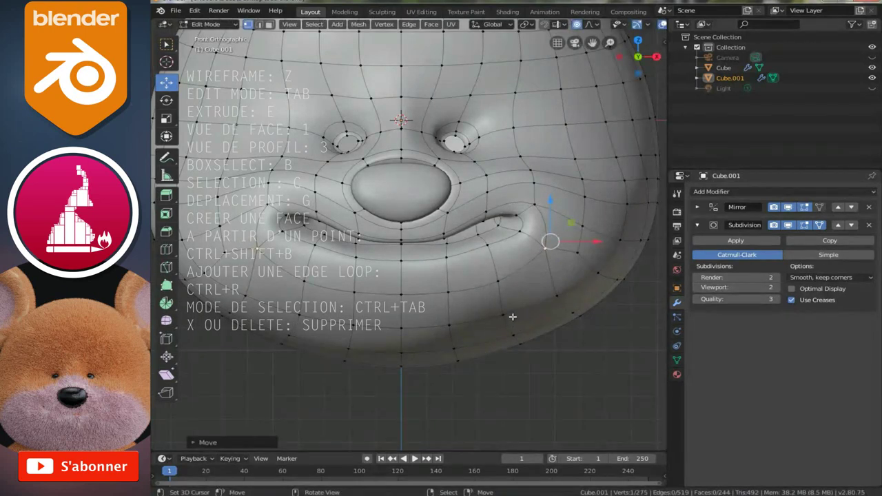
left_click(513, 316)
key("g")
scroll(545, 303, "down", 5)
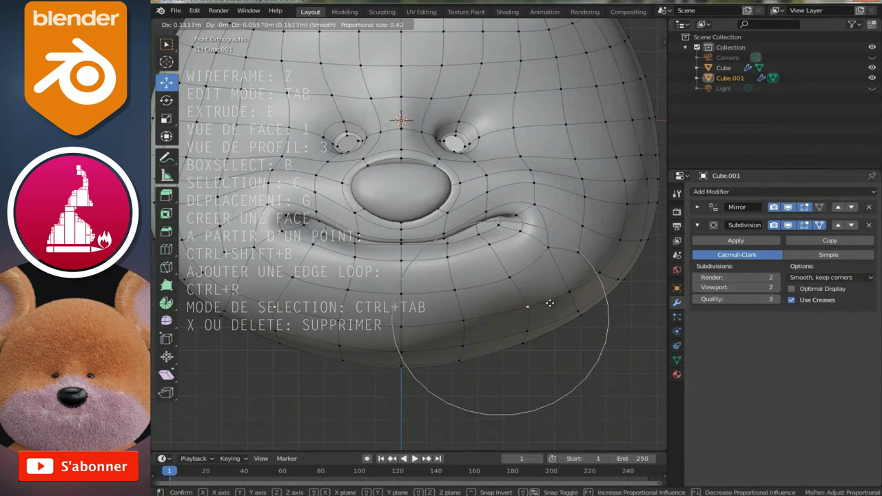
left_click(550, 303)
key("Tab")
Pull the mouth-corner vertex outward twice with soft falloff to lift the smile
scroll(548, 305, "down", 2)
scroll(543, 307, "down", 2)
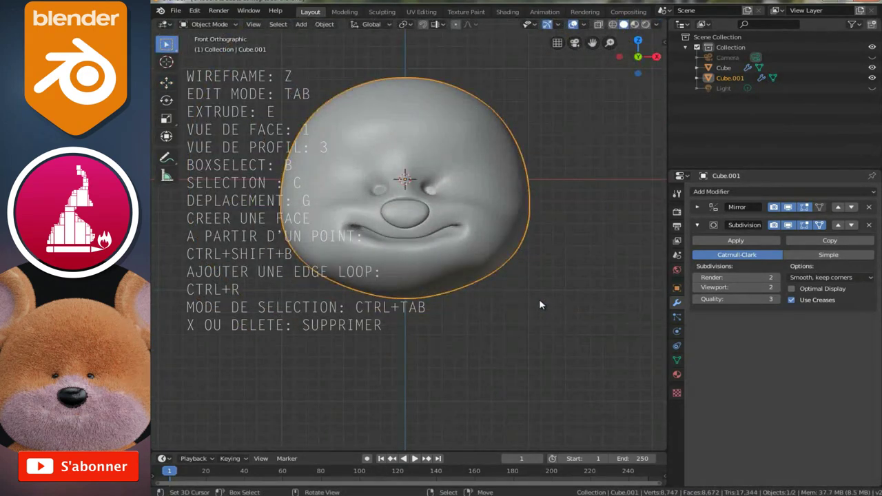
scroll(540, 304, "up", 2)
scroll(543, 301, "up", 1)
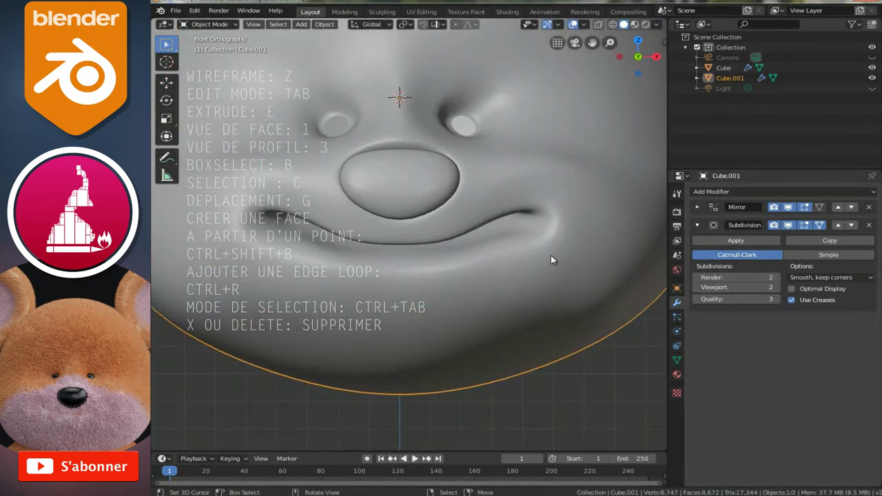
scroll(516, 268, "up", 1)
scroll(515, 271, "up", 1)
scroll(515, 270, "up", 1)
scroll(514, 267, "up", 1)
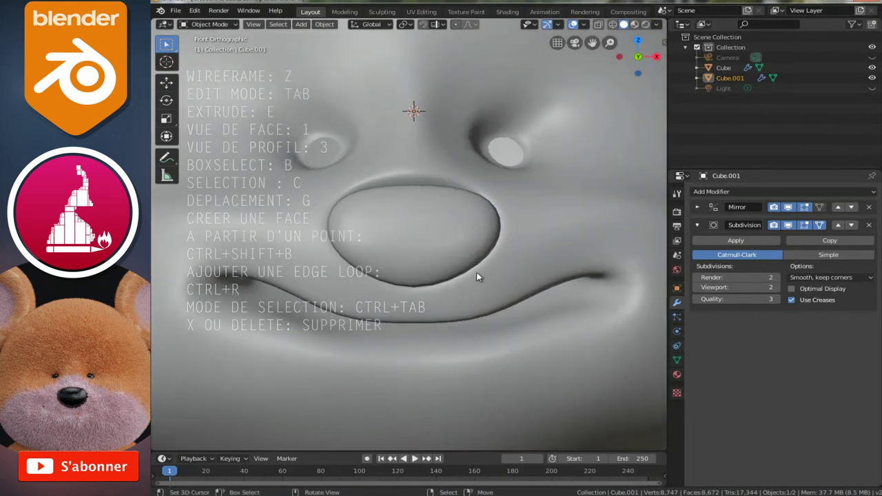
scroll(455, 273, "down", 3, "shift")
key("Tab")
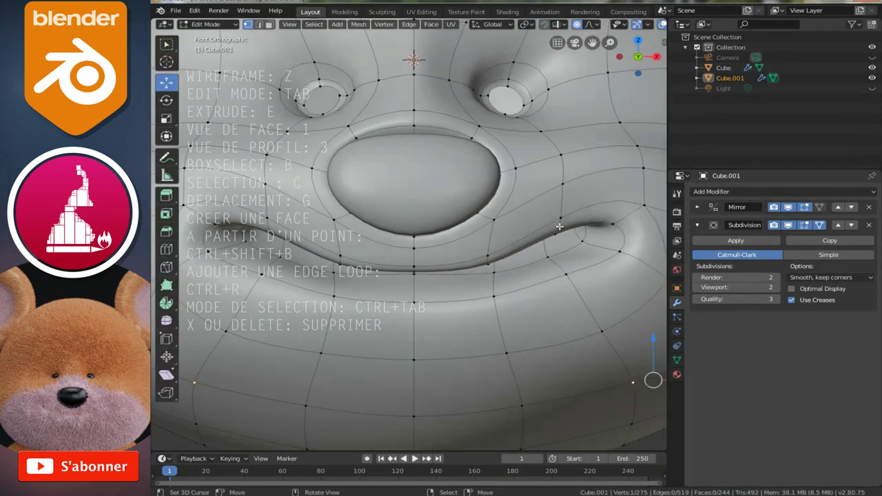
key("g")
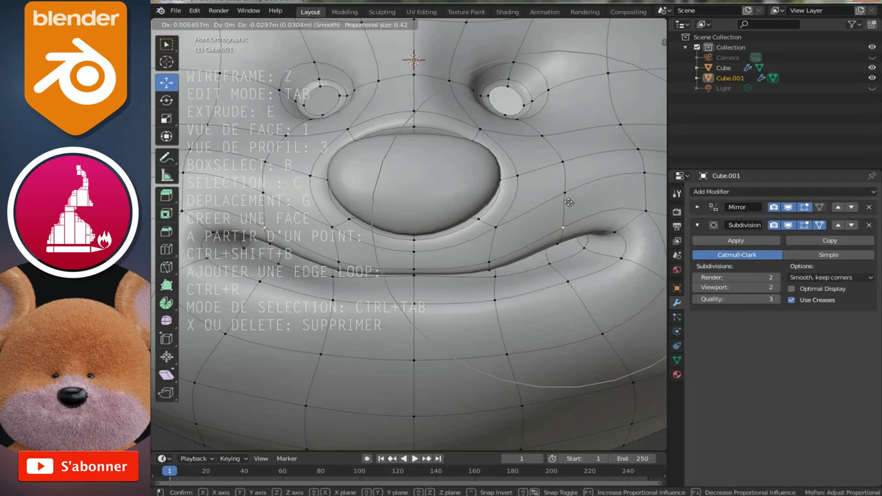
left_click(587, 215)
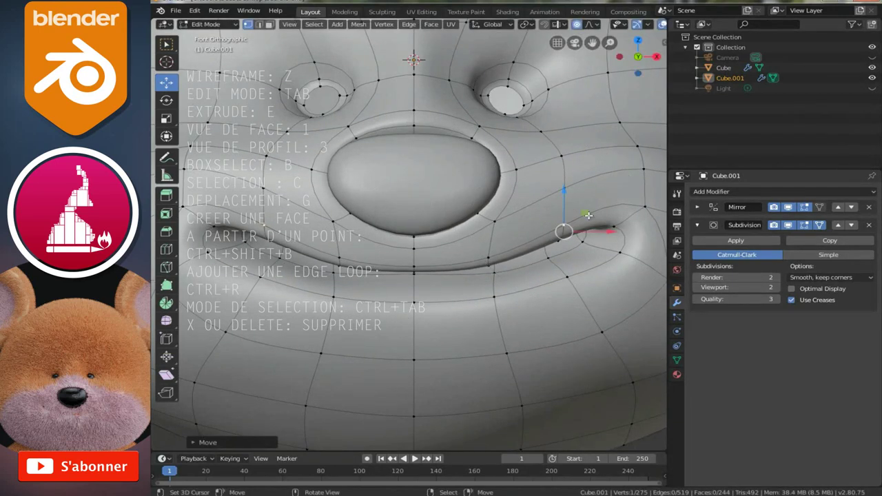
key("g")
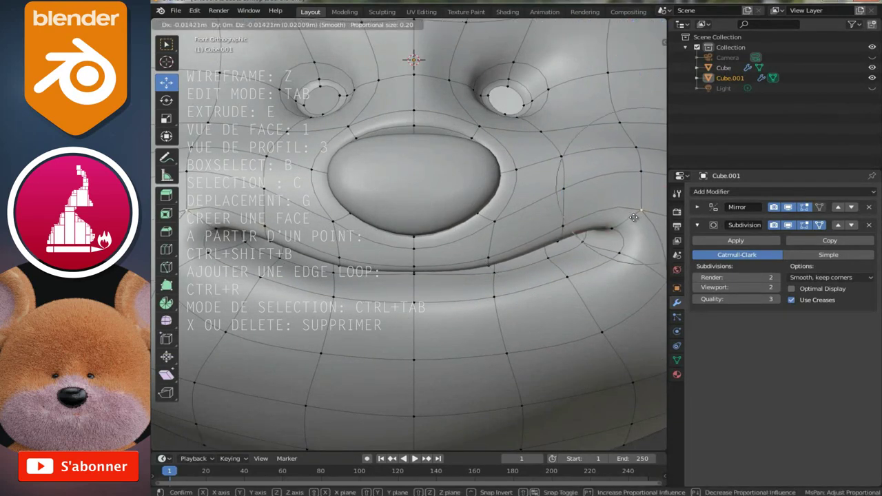
left_click(635, 217)
key("Tab")
Reshape the cheek vertex beside the mouth with a wider proportional falloff
scroll(532, 266, "down", 4)
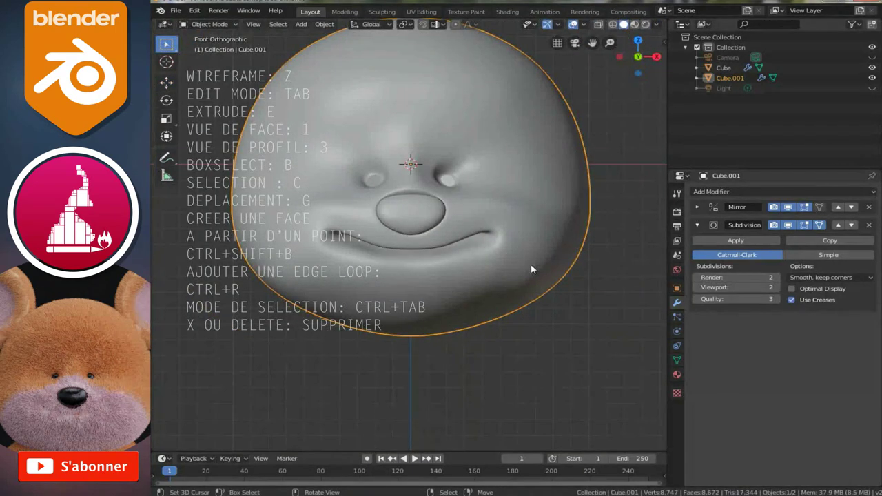
scroll(532, 269, "up", 3)
key("Tab")
key("g")
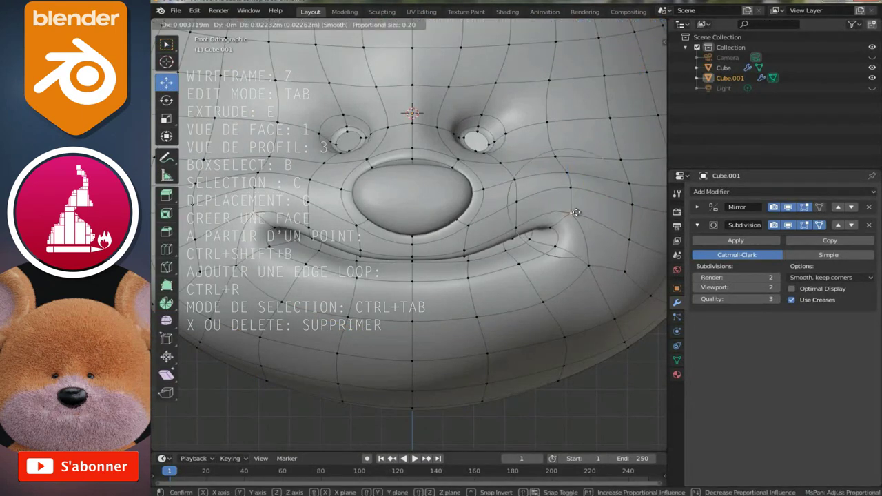
scroll(577, 211, "down", 3)
scroll(578, 210, "down", 3)
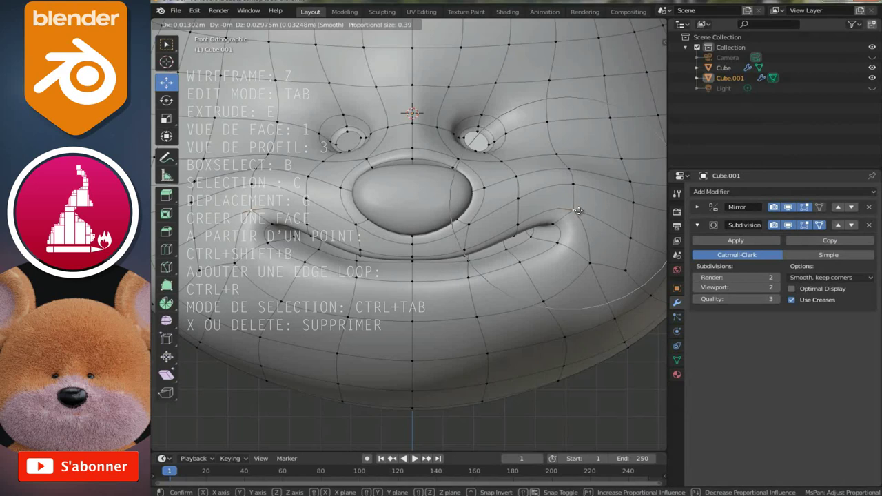
left_click(587, 253)
key("Tab")
scroll(585, 258, "down", 3)
scroll(577, 259, "up", 3)
scroll(579, 257, "up", 2)
Adjust a vertex near the mouth corner and pull the chin vertex downward
key("Tab")
left_click(592, 264)
key("g")
left_click(592, 267)
scroll(524, 284, "up", 1)
scroll(457, 303, "up", 1)
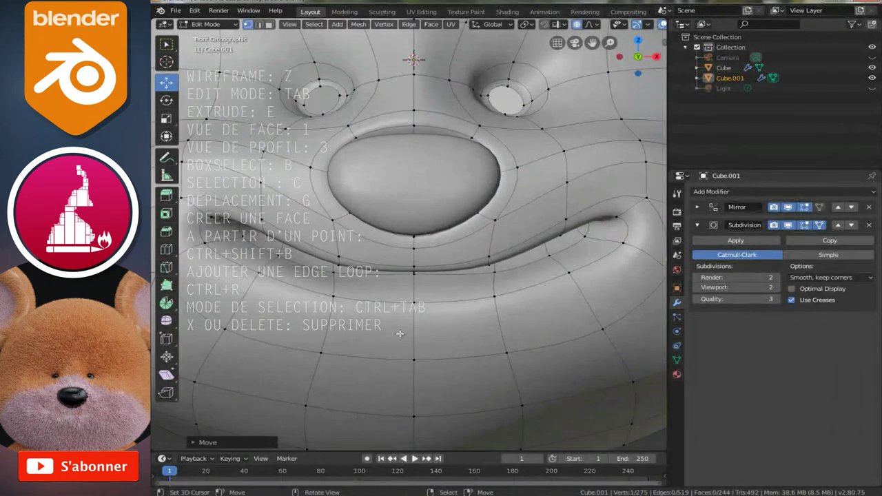
left_click(413, 359)
key("g")
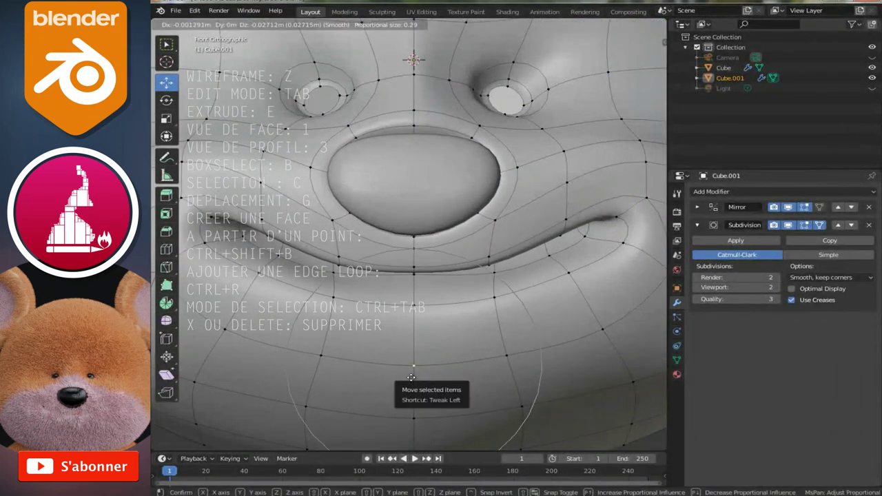
left_click(412, 379)
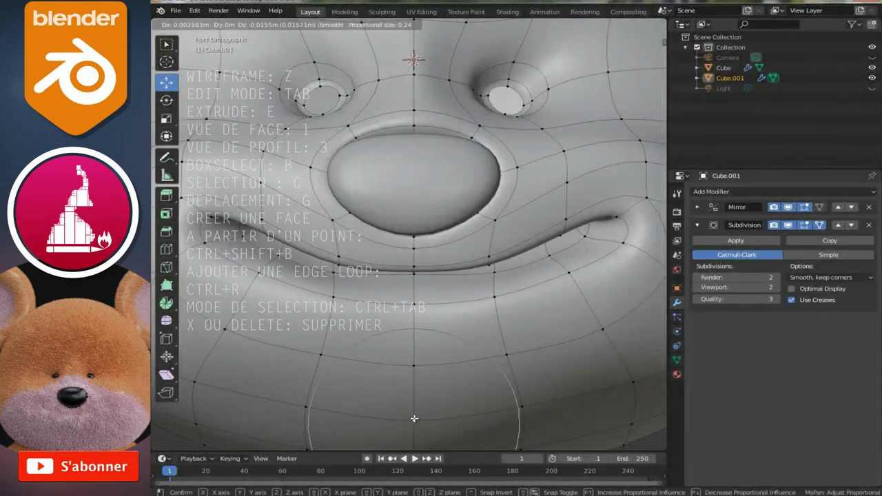
scroll(434, 351, "down", 5)
key("Tab")
From a side angle, shift a lower-face vertex with soft falloff, undoing the second move
scroll(438, 344, "down", 1)
scroll(439, 347, "down", 2)
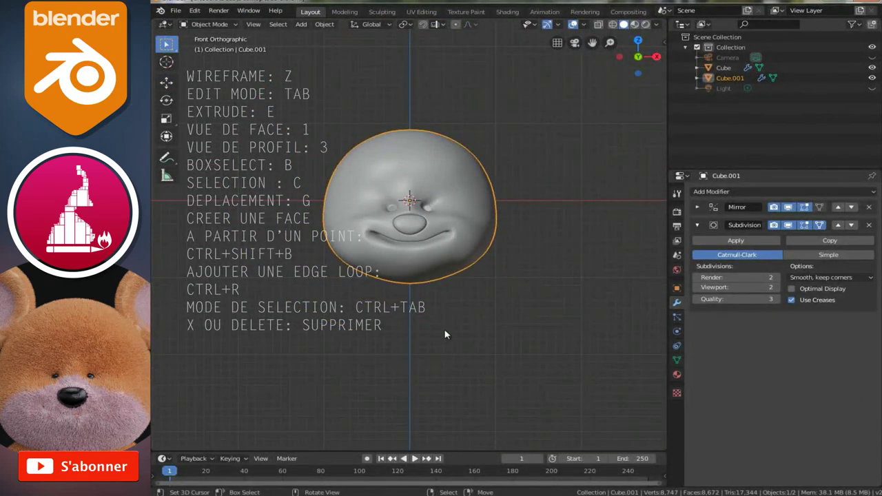
scroll(442, 335, "up", 5)
scroll(510, 259, "up", 1)
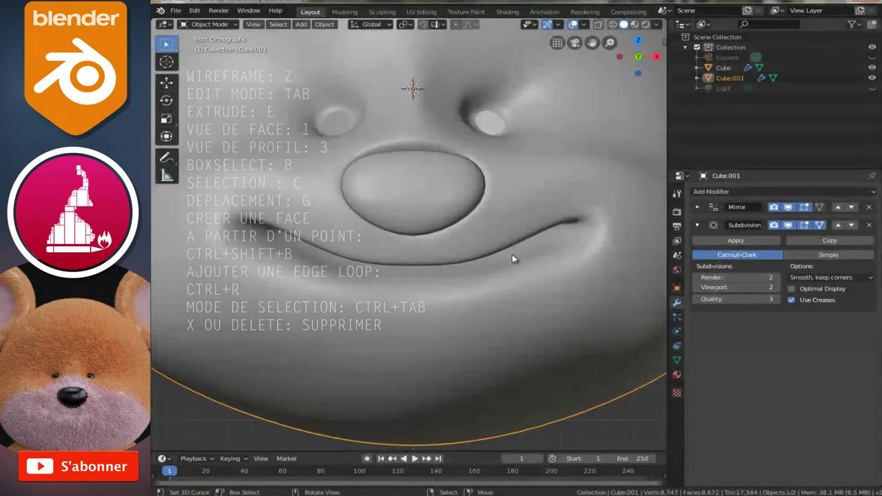
key("Tab")
scroll(406, 315, "down", 2, "shift")
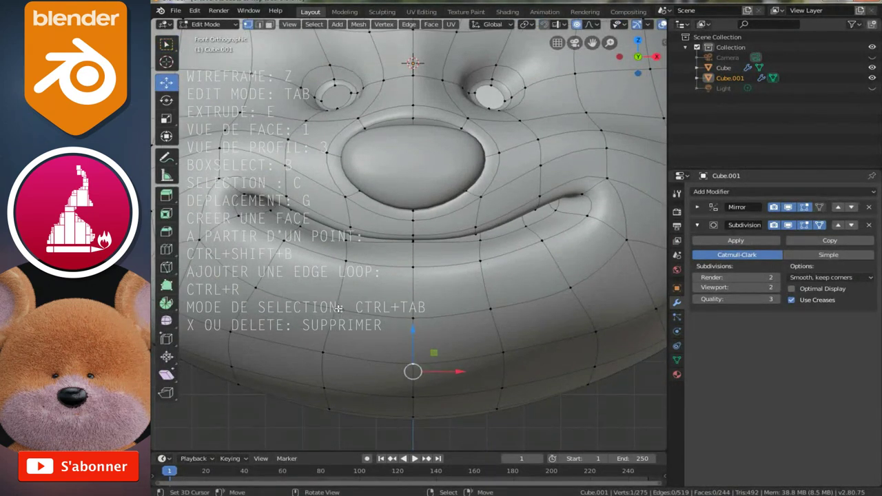
middle_click_drag(409, 322, 368, 319)
key("g")
scroll(417, 324, "up", 6)
scroll(416, 324, "up", 5)
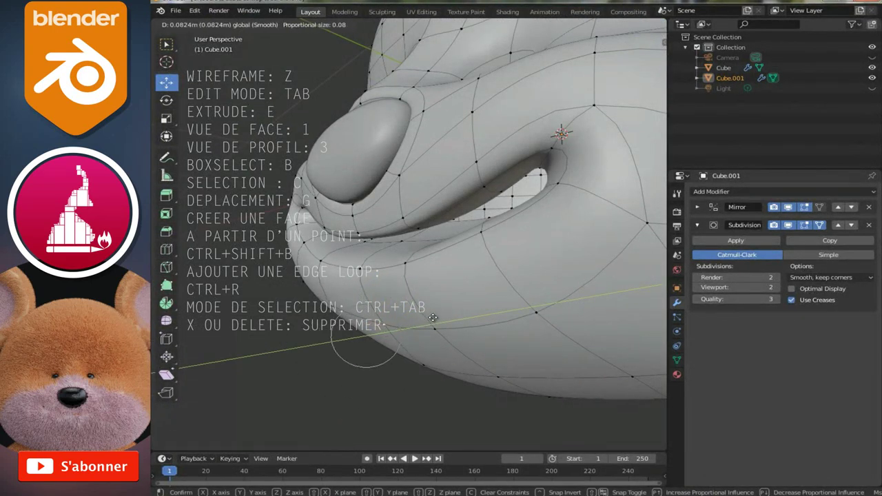
left_click(435, 319)
middle_click_drag(440, 324, 413, 330)
key("g")
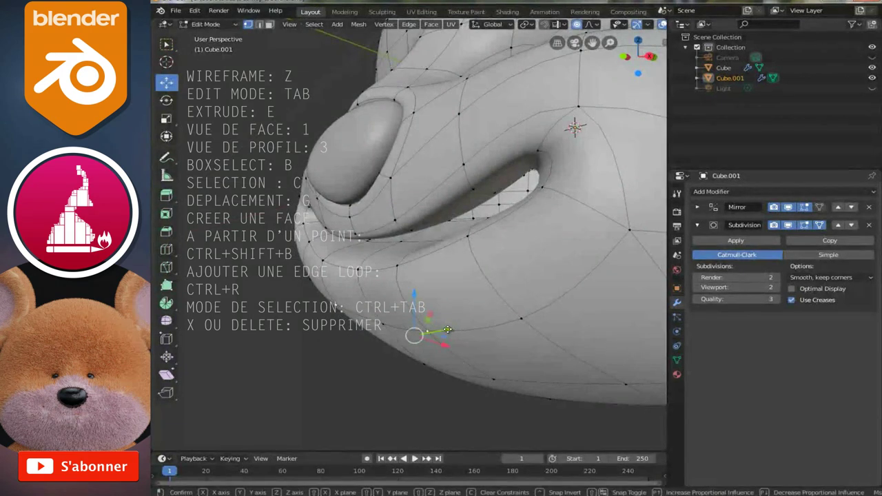
left_click(474, 321)
key("ctrl+z")
Redo that move, nudge the vertex below the mouth corner, and check the front view
key("g")
left_click(501, 323)
left_click(524, 319)
middle_click_drag(524, 319, 497, 319)
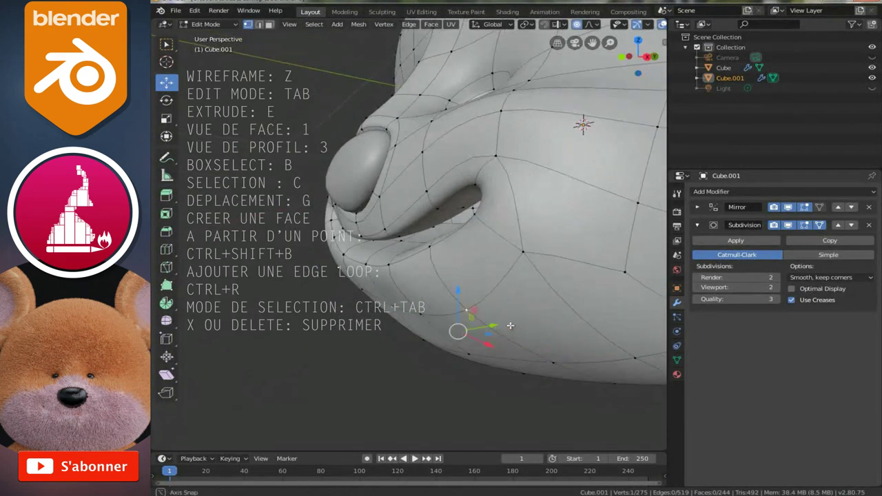
key("g")
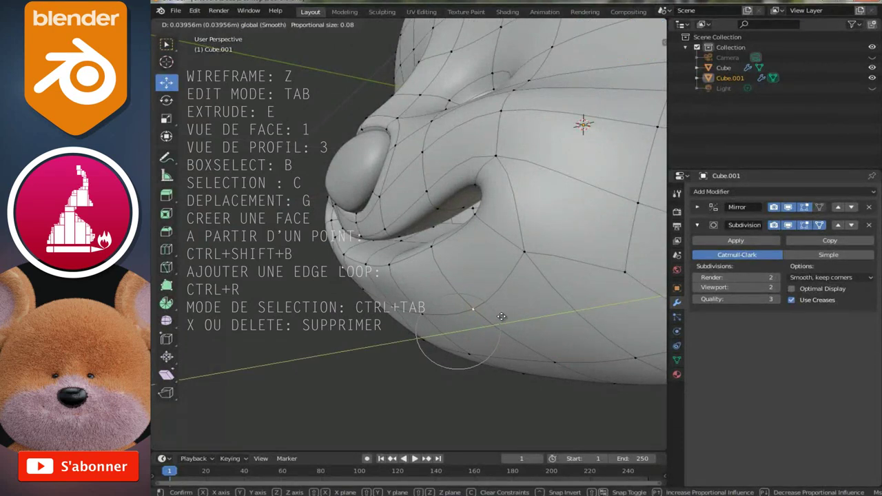
left_click(497, 319)
key("Tab")
scroll(428, 256, "down", 3)
mouse_move(428, 258)
middle_mouse_down()
mouse_move(554, 255)
mouse_move(472, 257)
middle_mouse_up()
key("1")
scroll(471, 257, "up", 3)
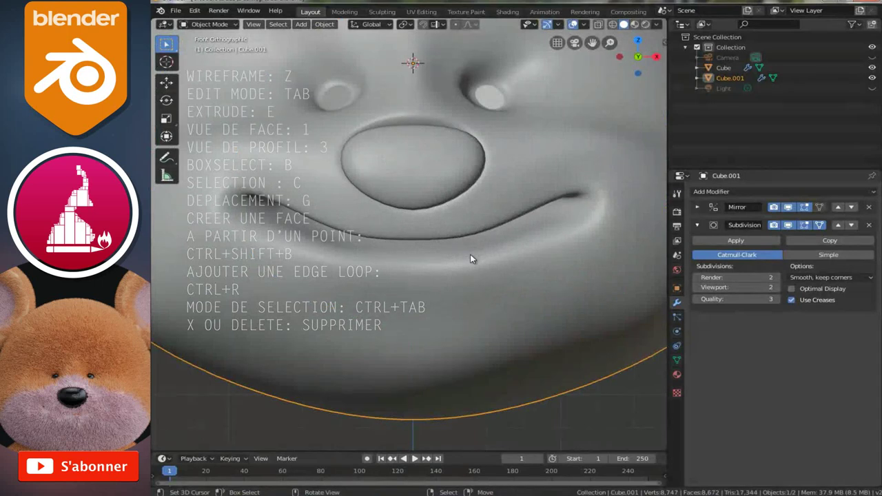
key("Tab")
Insert an extra loop cut around the smiling mouth ring and fix its position
key("ctrl+r")
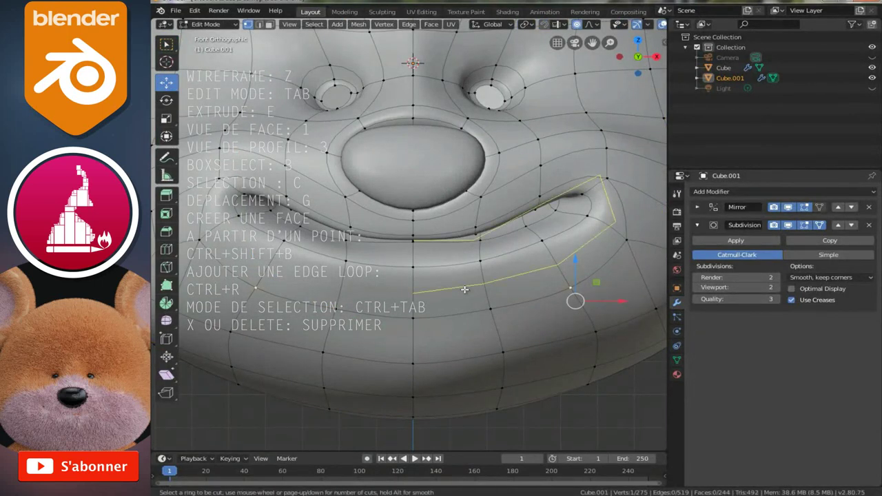
left_click(464, 289)
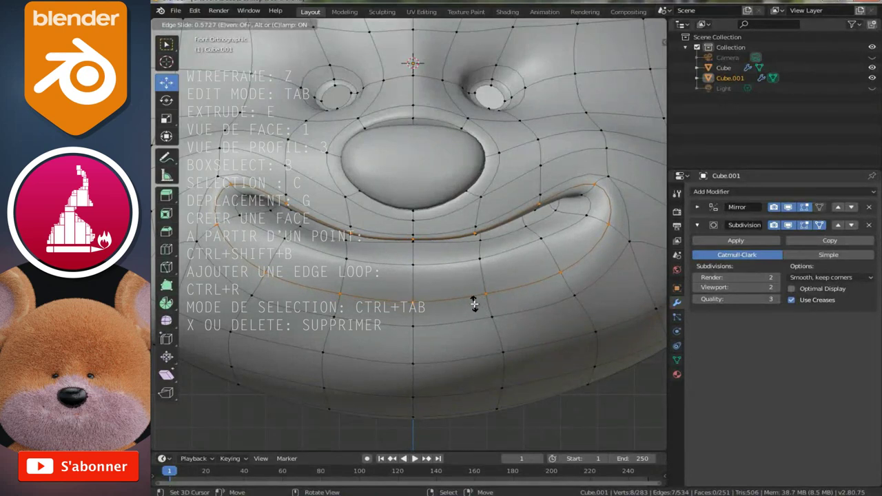
left_click(474, 303)
scroll(472, 299, "down", 1)
middle_click_drag(470, 299, 463, 288)
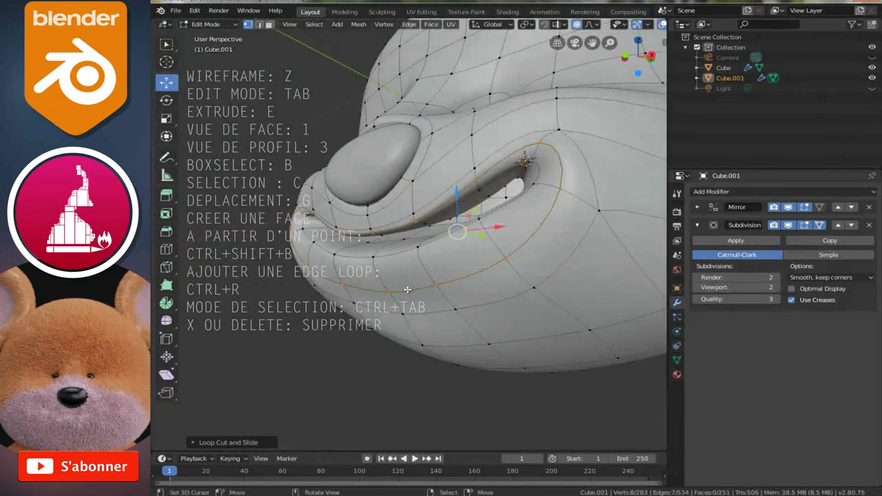
Softly move a vertex below the mouth corner along Y to sharpen the crease
left_click(540, 267)
middle_click_drag(541, 266, 494, 284)
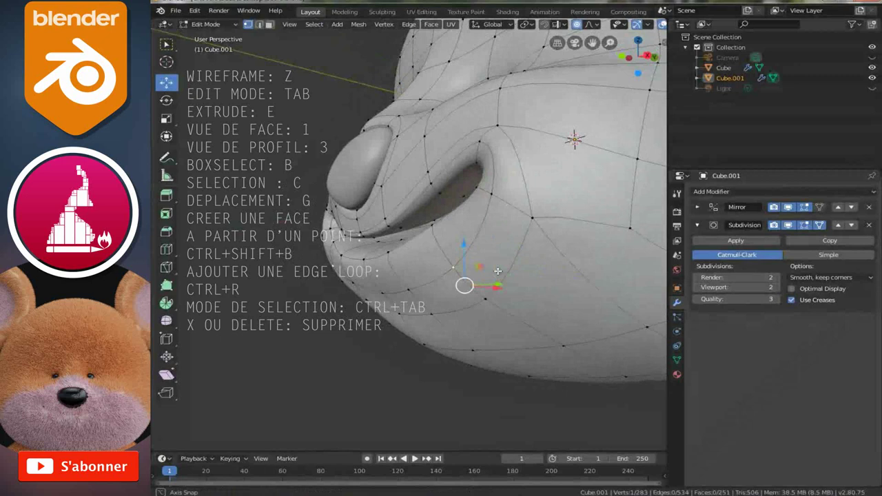
key("g")
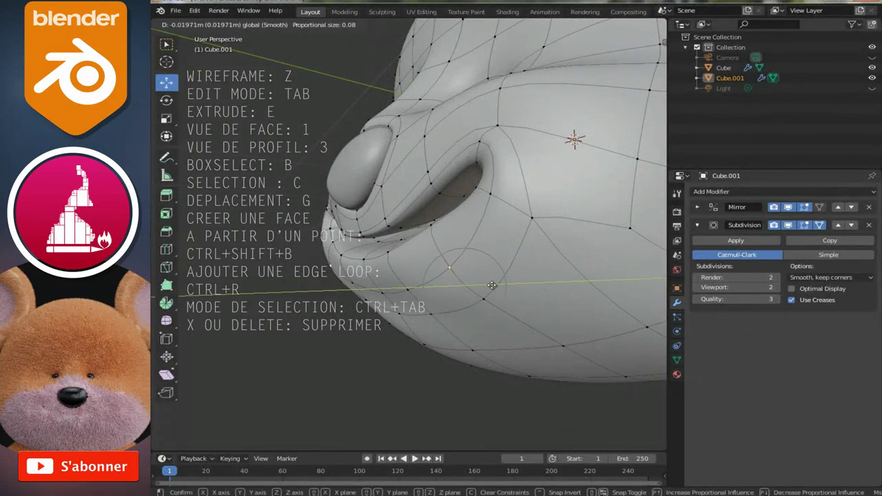
left_click(492, 285)
mouse_move(495, 282)
left_mouse_down()
mouse_move(386, 301)
mouse_move(424, 301)
left_mouse_up()
mouse_move(423, 301)
middle_mouse_down()
mouse_move(421, 247)
mouse_move(514, 224)
mouse_move(525, 250)
middle_mouse_up()
Preview the smoothed head outside Edit Mode, then return to editing the mesh
key("Tab")
scroll(421, 246, "down", 4)
scroll(520, 234, "up", 3)
scroll(520, 234, "up", 2)
key("Tab")
In Face select mode, select the strip of faces along the mouth crease
key("ctrl+Tab")
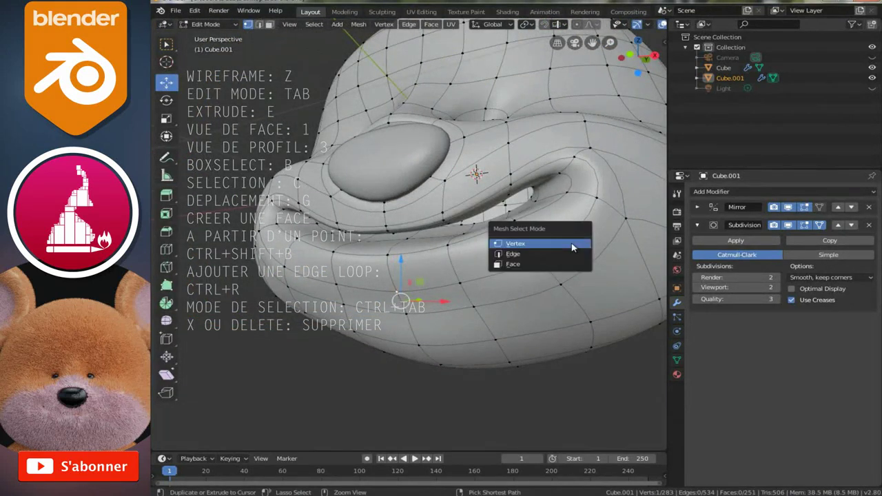
left_click(526, 263)
left_click(560, 259)
left_click(605, 189, "shift")
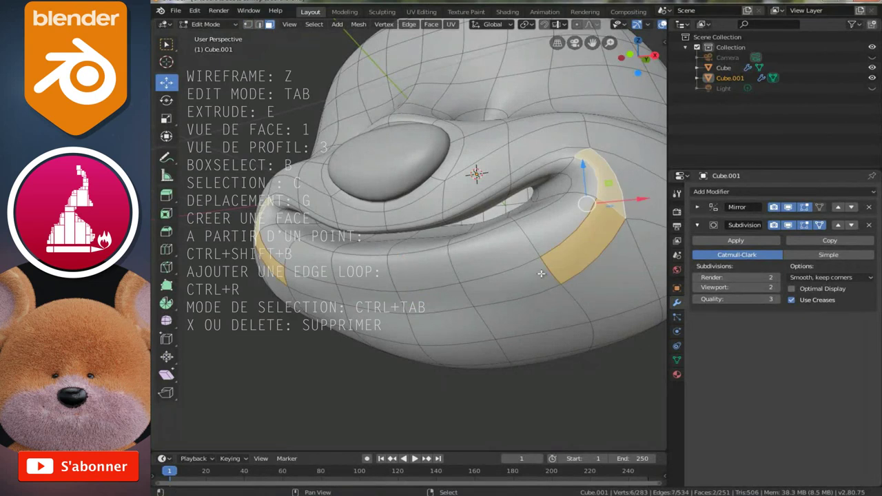
left_click(527, 282, "shift")
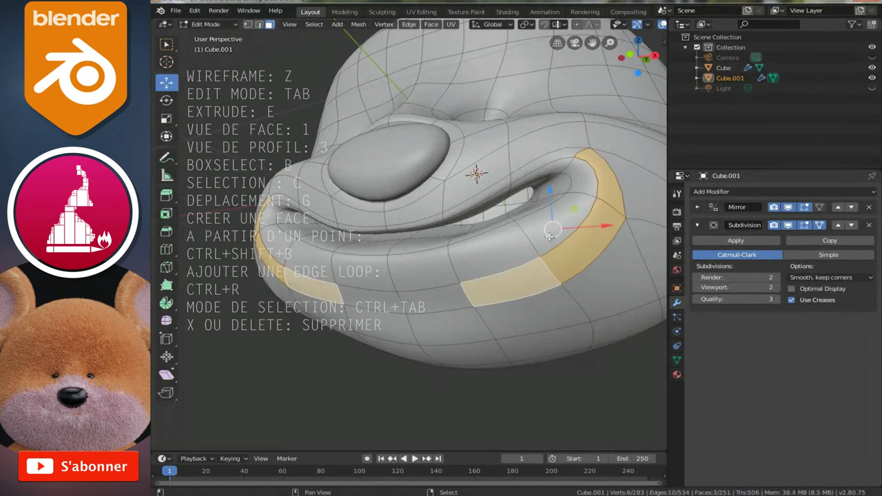
left_click(451, 302, "shift")
scroll(451, 302, "down", 3)
mouse_move(451, 302)
middle_mouse_down()
mouse_move(538, 249)
mouse_move(491, 231)
middle_mouse_up()
Switch to Vertex mode, grow the selection into a wider band, and apply Smooth Vertices
key("ctrl+Tab")
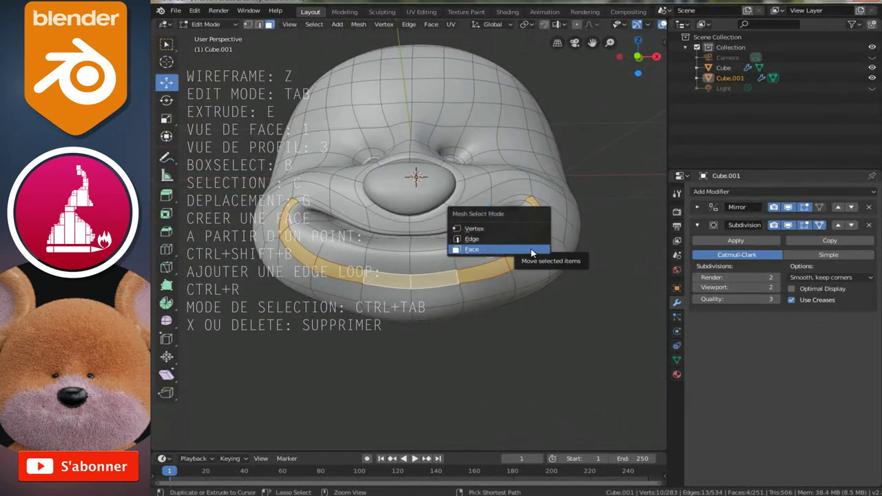
left_click(488, 228)
scroll(489, 231, "up", 3)
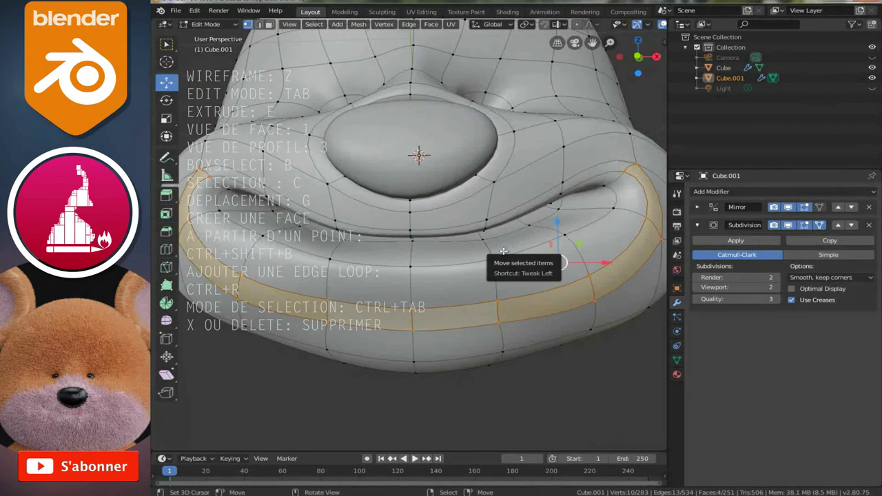
key("ctrl")
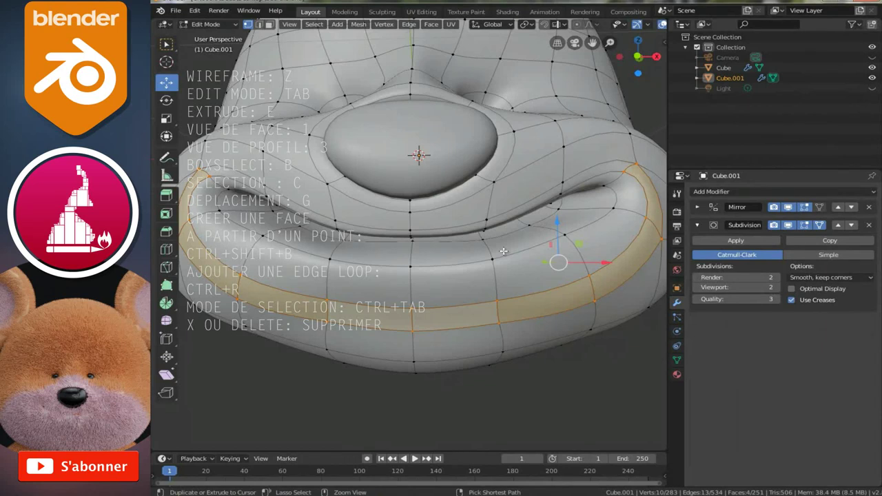
key("ctrl+KP_Add")
right_click(503, 251)
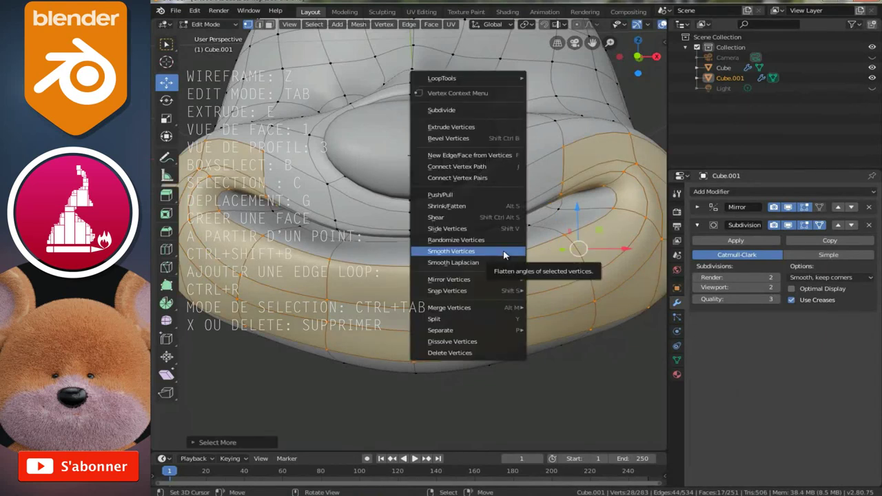
left_click(503, 251)
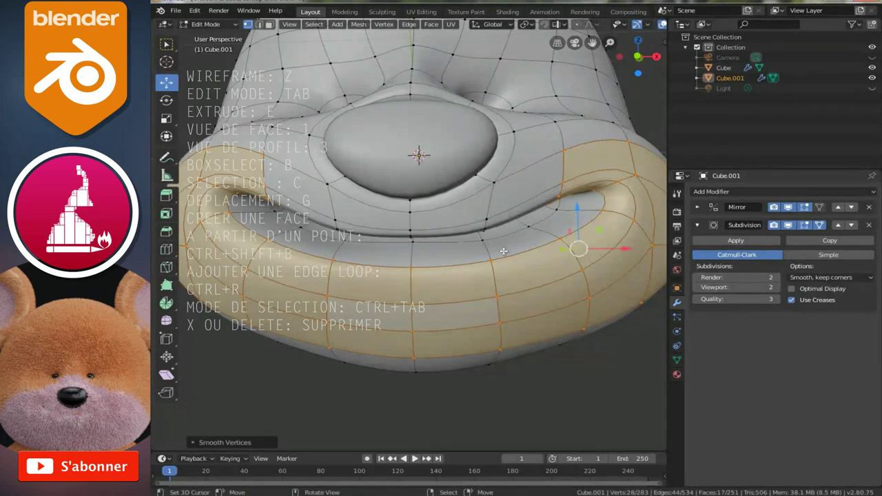
scroll(504, 251, "down", 5)
Leave Edit Mode and orbit around the head to inspect the smoothed mouth
key("Tab")
scroll(448, 221, "down", 3)
mouse_move(448, 222)
middle_mouse_down()
mouse_move(495, 238)
mouse_move(451, 220)
mouse_move(391, 223)
middle_mouse_up()
scroll(390, 223, "up", 2)
From the front view, pull the bottom-centre chin vertex down with proportional falloff
scroll(390, 223, "down", 1)
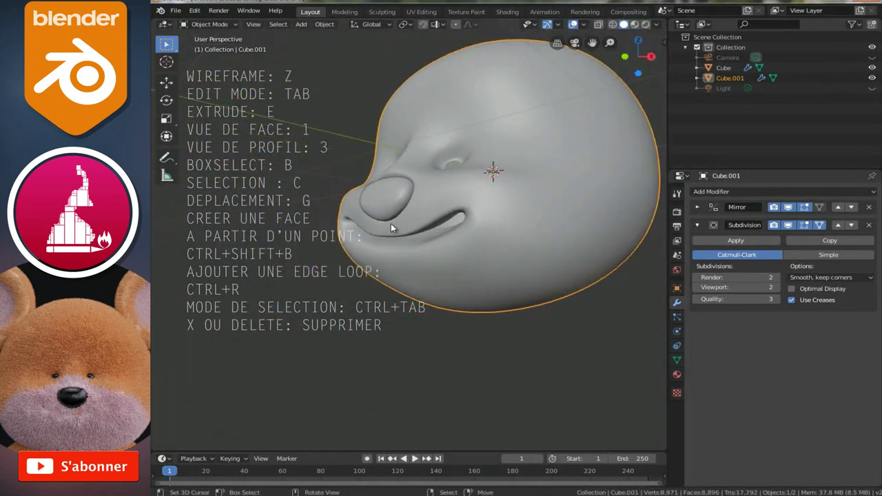
scroll(390, 224, "down", 3)
key("1")
scroll(431, 280, "up", 2)
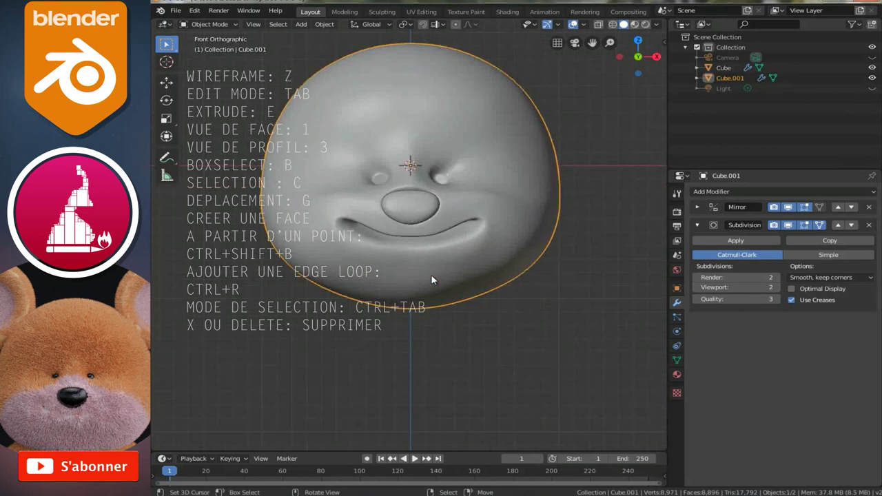
scroll(432, 280, "up", 4)
key("Tab")
left_click(413, 350)
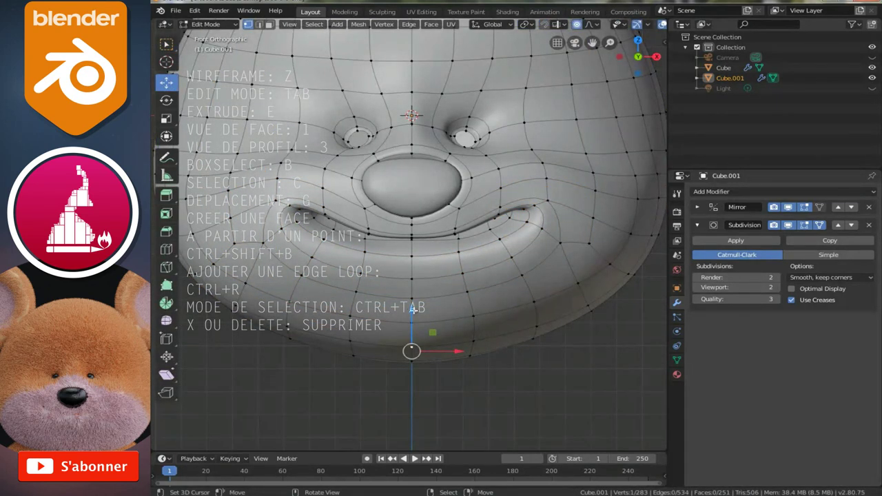
key("g")
scroll(413, 341, "down", 2)
scroll(414, 342, "down", 2)
scroll(414, 342, "down", 3)
scroll(412, 336, "down", 4)
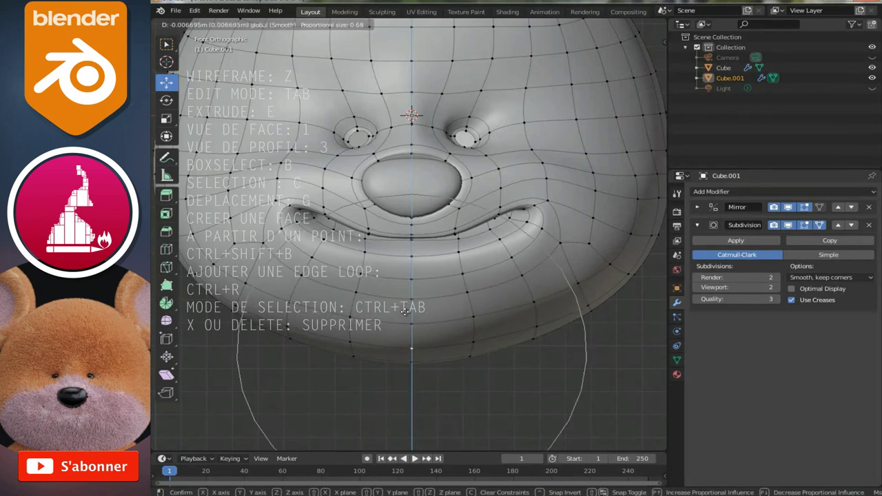
left_click(403, 306)
Nudge a lower-face vertex sideways, then reshape the jaw profile softly in side view
left_click(541, 328)
key("g")
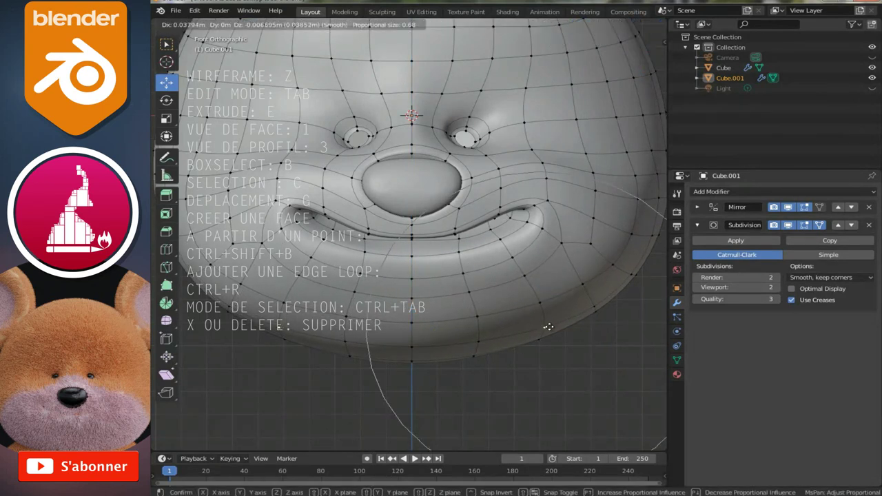
left_click(547, 330)
key("3")
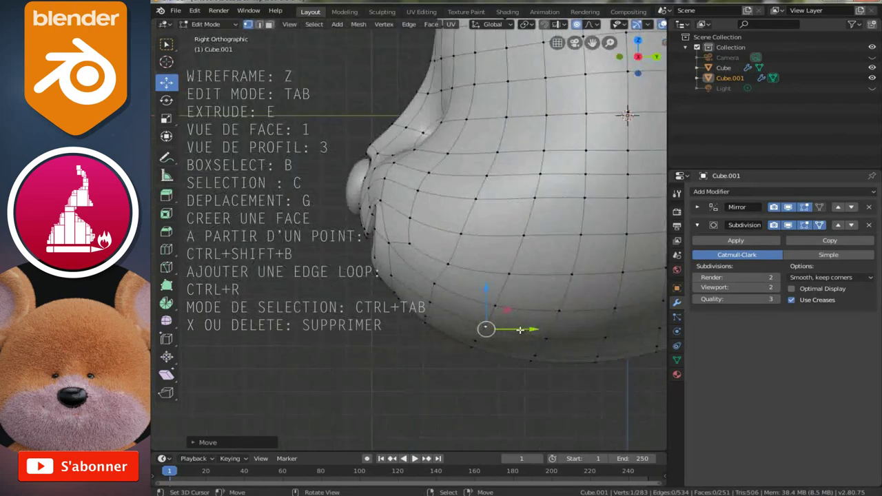
key("g")
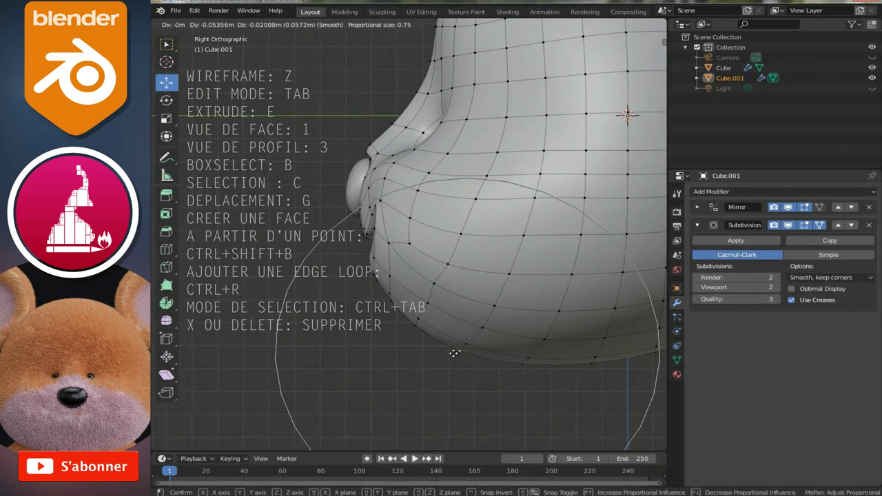
scroll(452, 352, "up", 2)
scroll(414, 323, "up", 2)
scroll(395, 307, "up", 2)
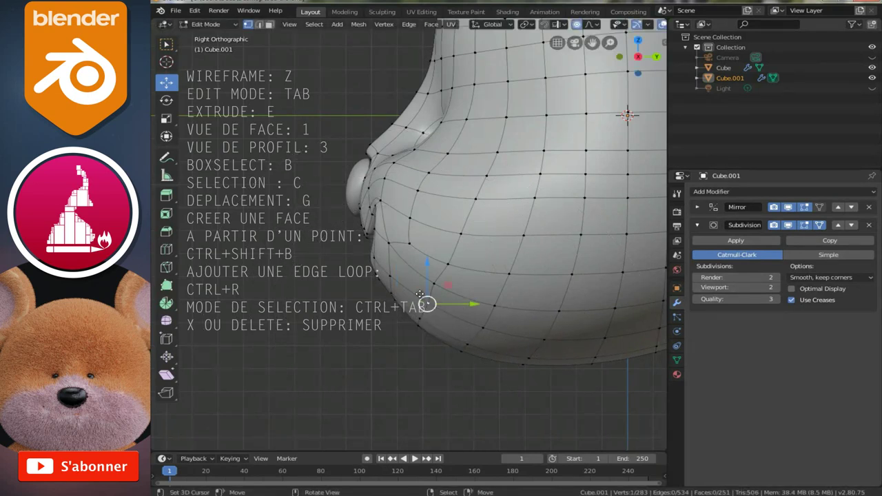
left_click(419, 293)
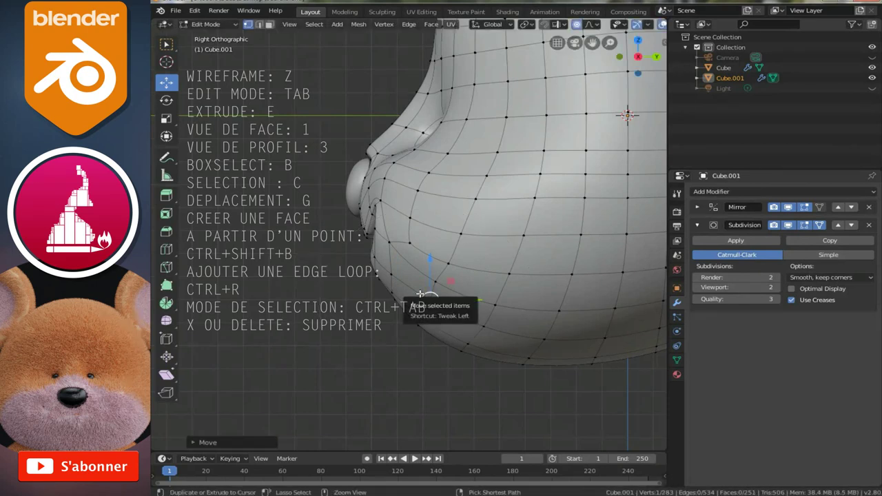
key("Tab")
mouse_move(419, 293)
middle_mouse_down()
mouse_move(510, 262)
mouse_move(486, 282)
middle_mouse_up()
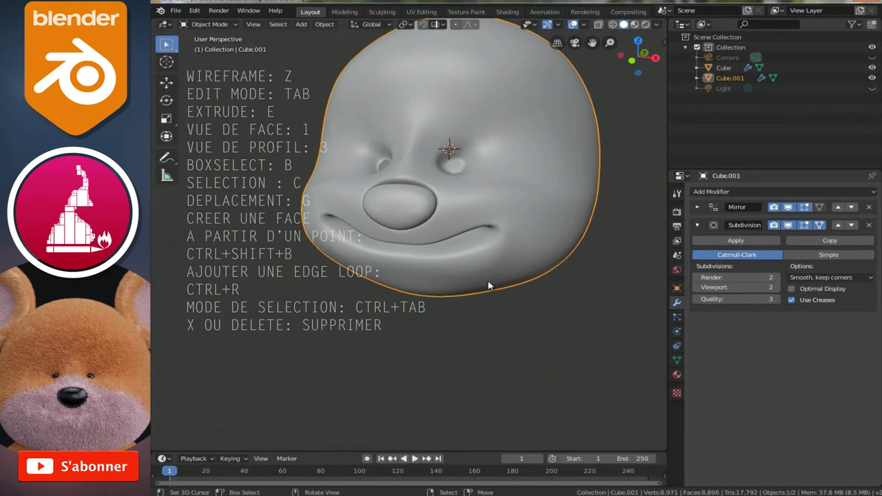
From the front view, grab and reshape the cheek below the mouth corner
key("1")
scroll(503, 301, "down", 2)
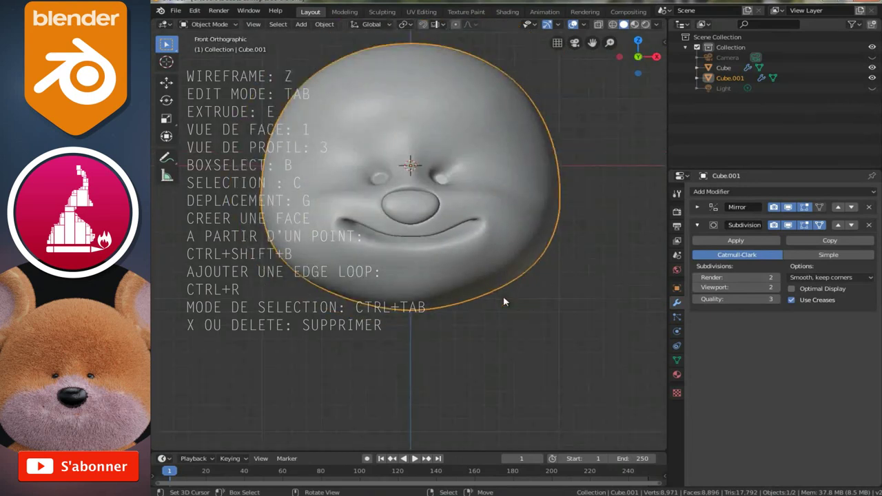
scroll(503, 301, "down", 1)
scroll(503, 301, "up", 6)
scroll(503, 302, "up", 1)
scroll(504, 296, "up", 2, "shift")
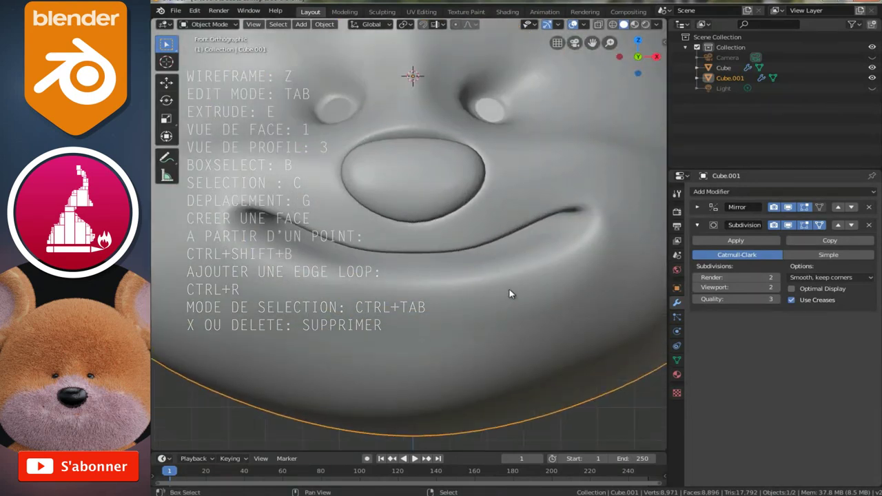
key("Tab")
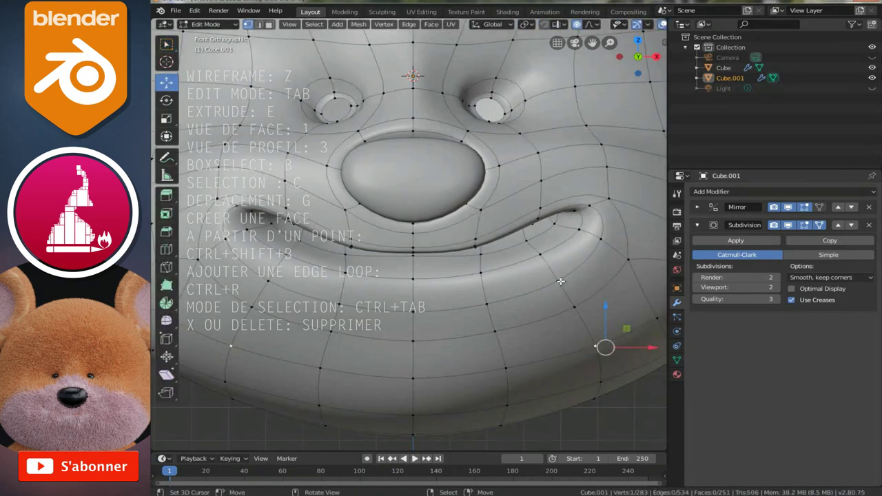
key("g")
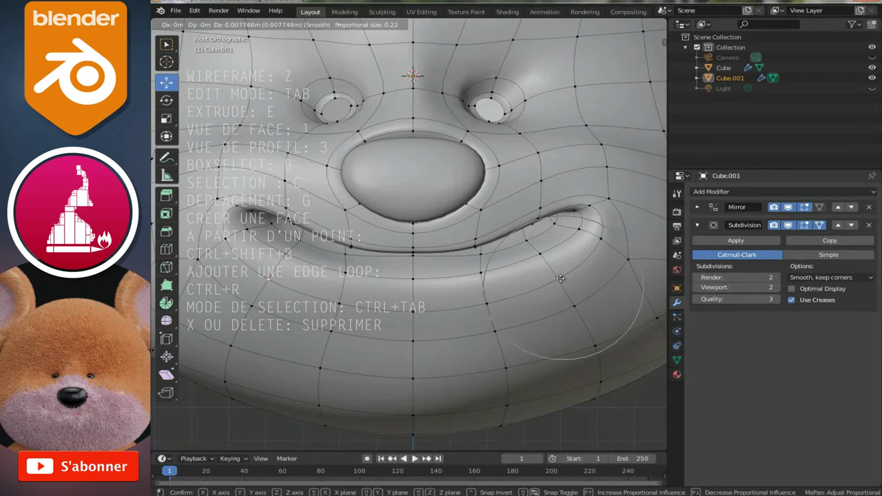
left_click(560, 279)
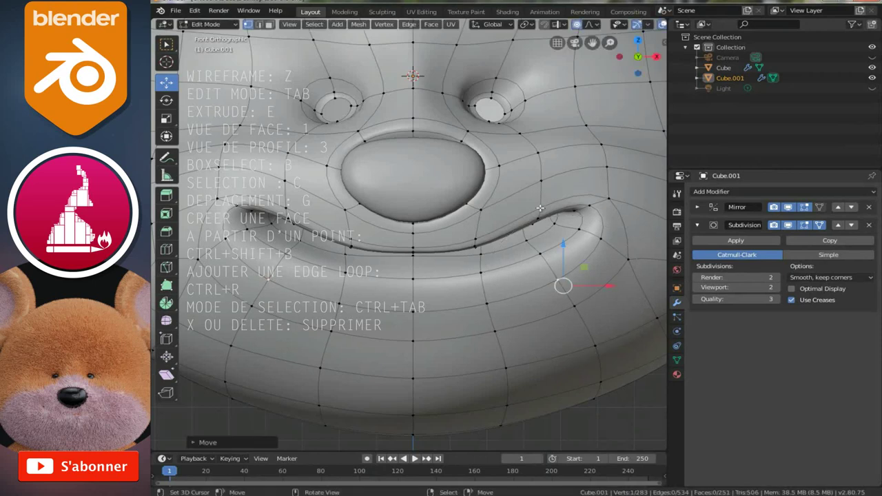
Turn off the on-cage display and raise vertices near and below the mouth corner
scroll(541, 208, "up", 3)
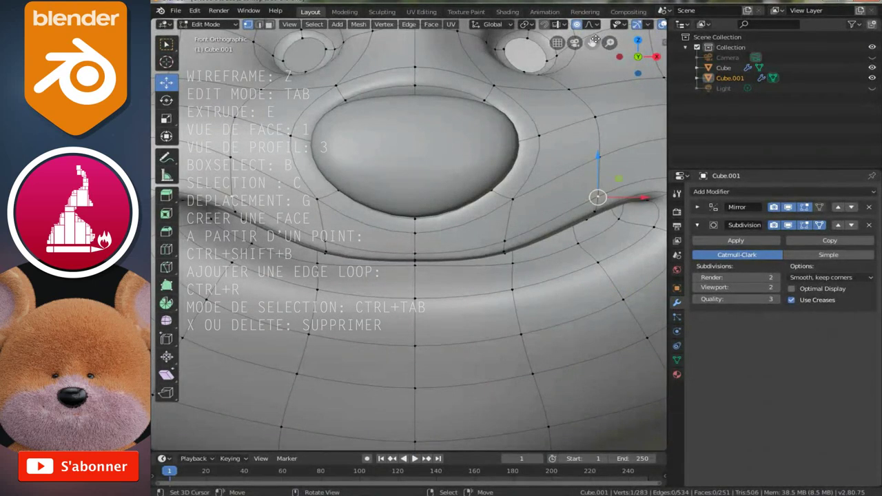
left_click(820, 225)
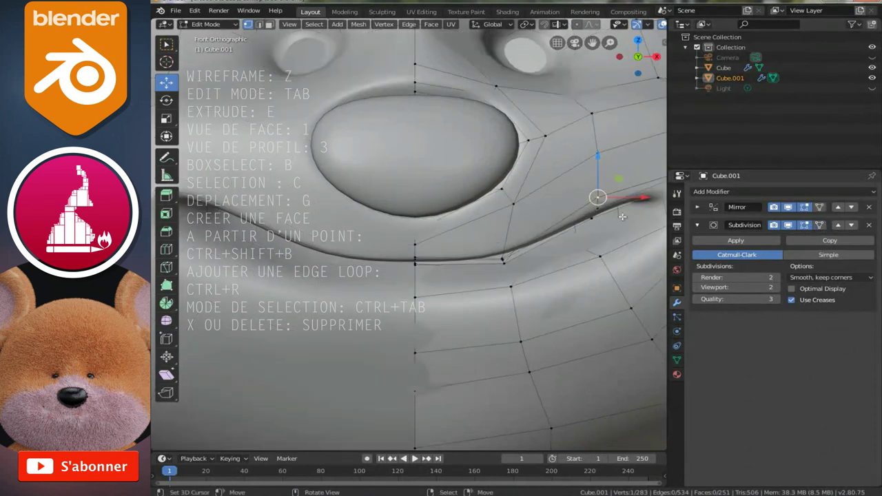
middle_click_drag(590, 200, 579, 197, "shift")
left_click_drag(579, 197, 548, 188)
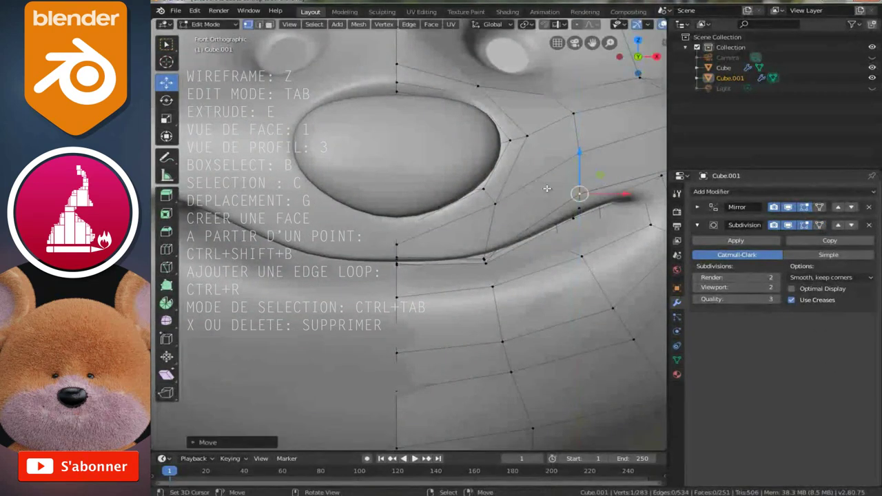
left_click(487, 250)
left_click_drag(481, 226, 451, 214)
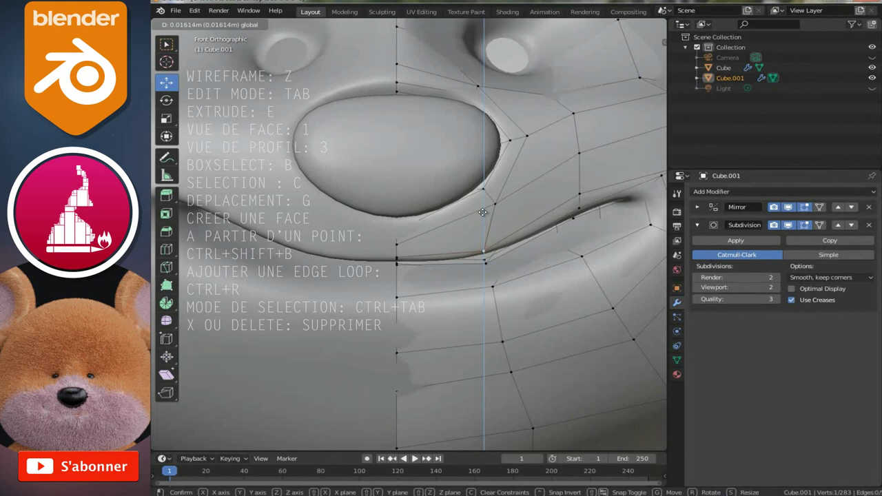
Raise another crease vertex along Z, then adjust a mouth vertex's depth along Y
left_click(396, 256)
key("g")
key("z")
left_click(398, 216)
scroll(404, 241, "down", 3)
mouse_move(404, 241)
middle_mouse_down()
mouse_move(360, 246)
mouse_move(375, 246)
middle_mouse_up()
key("g")
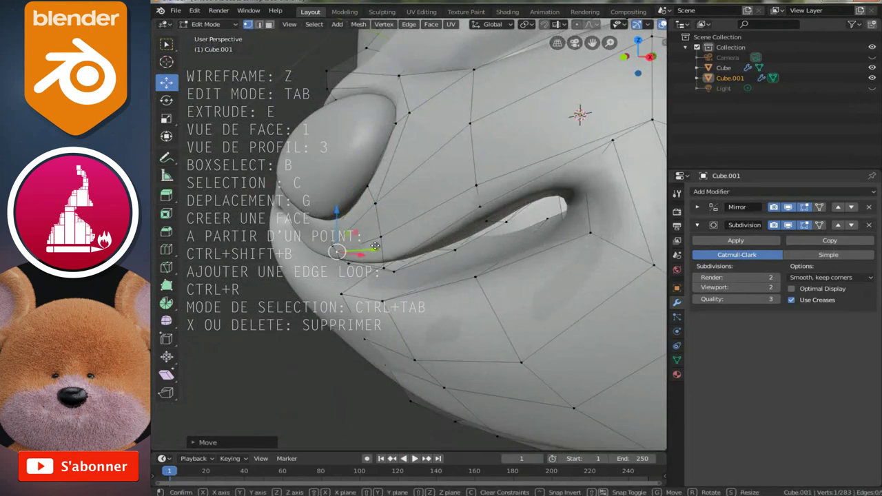
key("y")
left_click(365, 247)
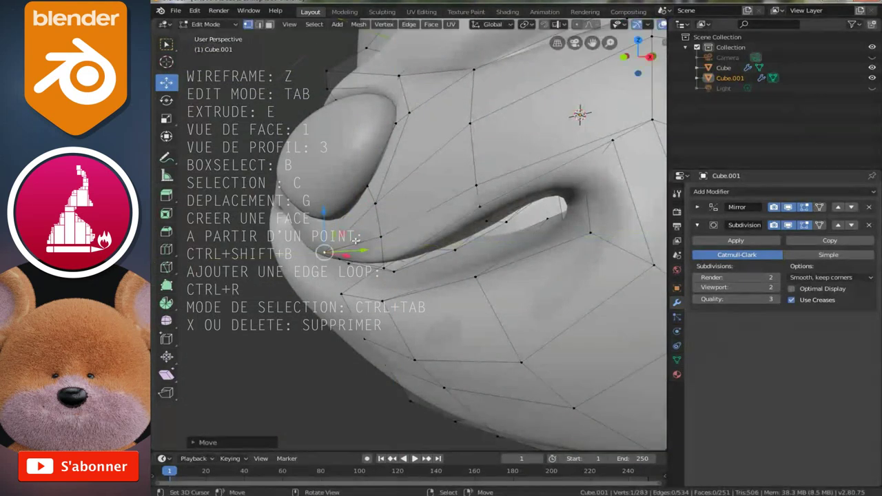
Re-enable on-cage display and push the mouth-corner vertex along Y to deepen the crease
left_click(330, 235)
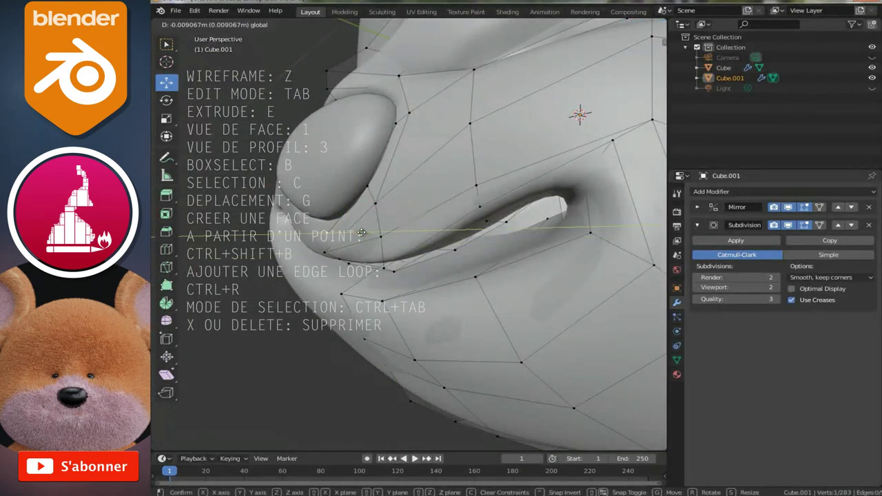
left_click(820, 225)
left_click_drag(351, 262, 341, 264)
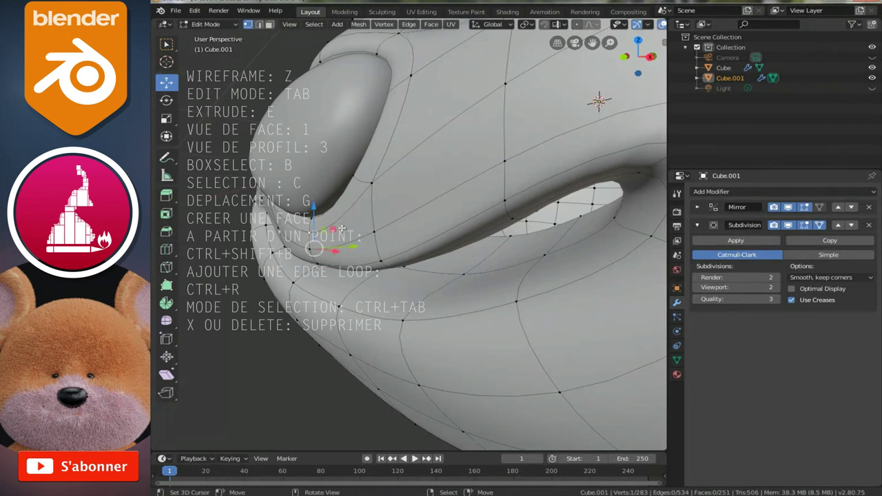
middle_click_drag(360, 249, 344, 248)
left_click_drag(345, 248, 370, 240)
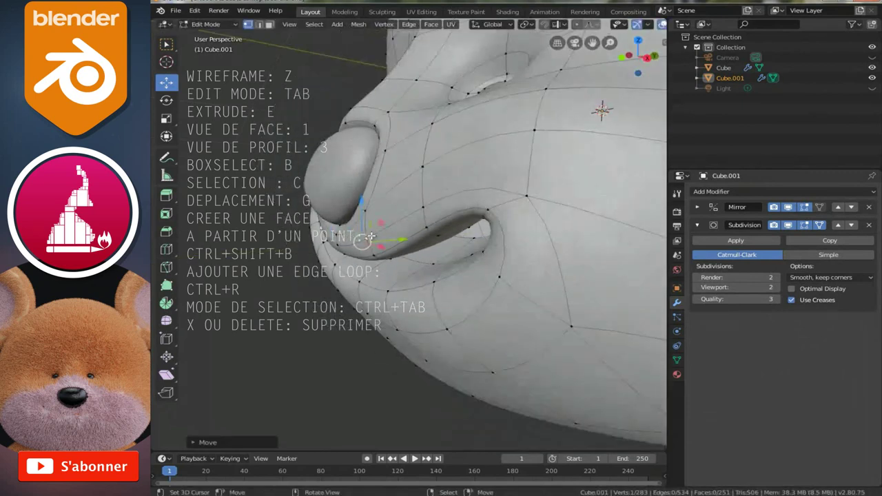
middle_click_drag(370, 240, 377, 233)
left_click_drag(424, 230, 422, 231)
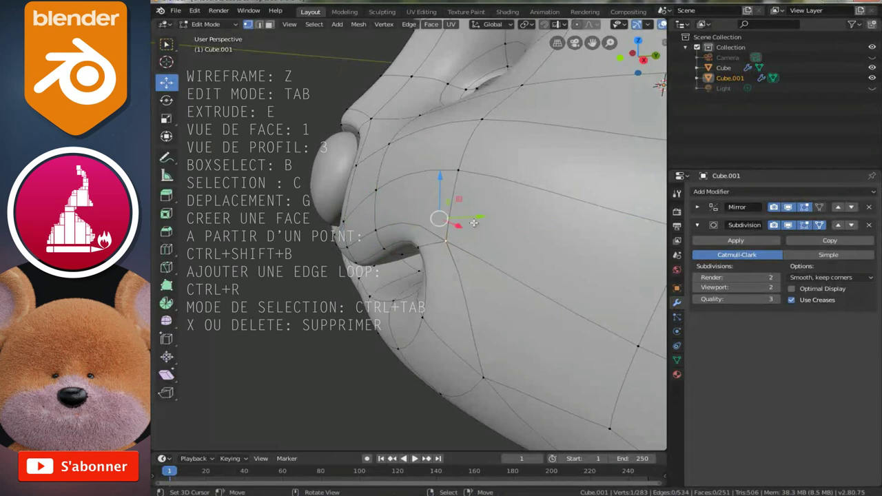
left_click_drag(475, 223, 477, 219)
mouse_move(477, 219)
middle_mouse_down()
mouse_move(485, 244)
mouse_move(508, 237)
middle_mouse_up()
Preview the smoothed head from the front view, then return to Edit Mode
key("Tab")
scroll(506, 238, "down", 2)
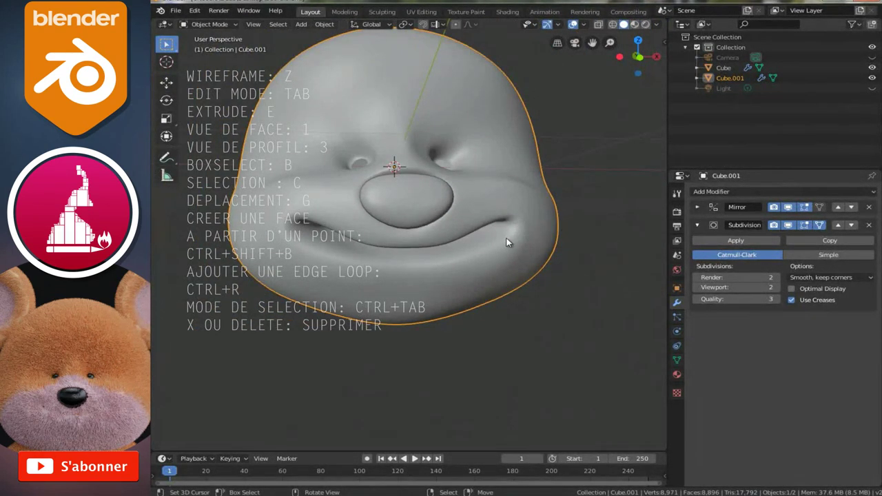
key("KP_1")
scroll(507, 242, "down", 2)
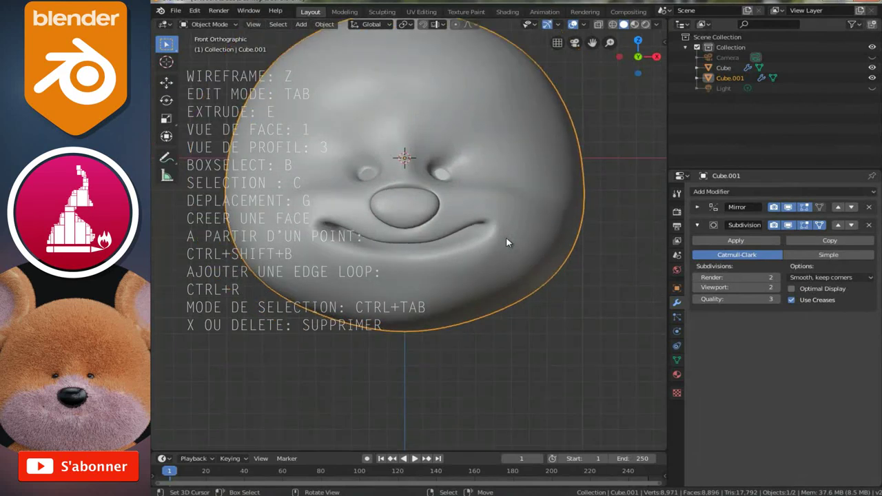
scroll(508, 252, "down", 1)
scroll(512, 276, "down", 2)
scroll(510, 274, "up", 2)
scroll(507, 272, "up", 3)
scroll(520, 267, "up", 2)
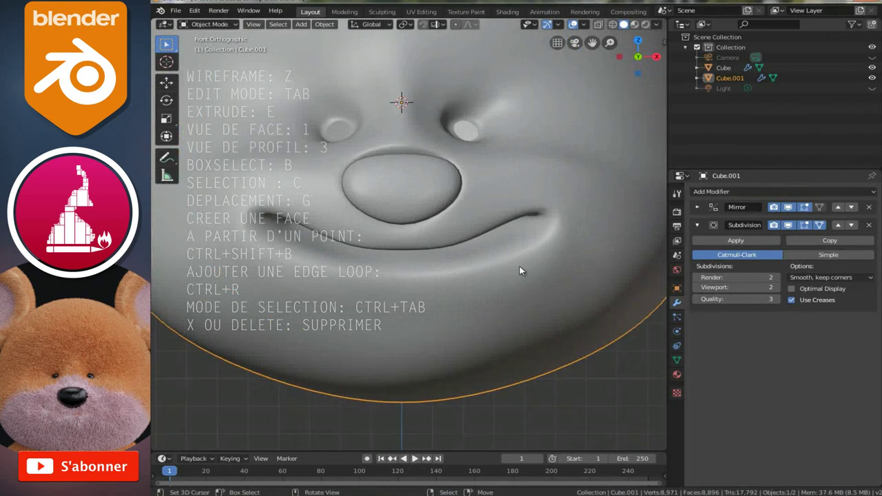
scroll(436, 272, "up", 2)
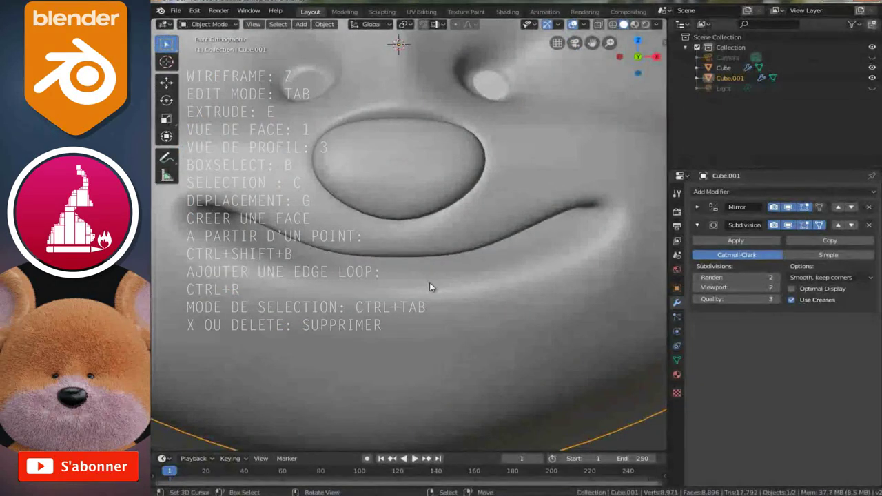
key("Tab")
Raise the centre vertex of the mouth and shift a corner vertex along Y
mouse_move(402, 266)
left_mouse_down()
mouse_move(394, 215)
mouse_move(480, 219)
mouse_move(494, 209)
left_mouse_up()
key("z")
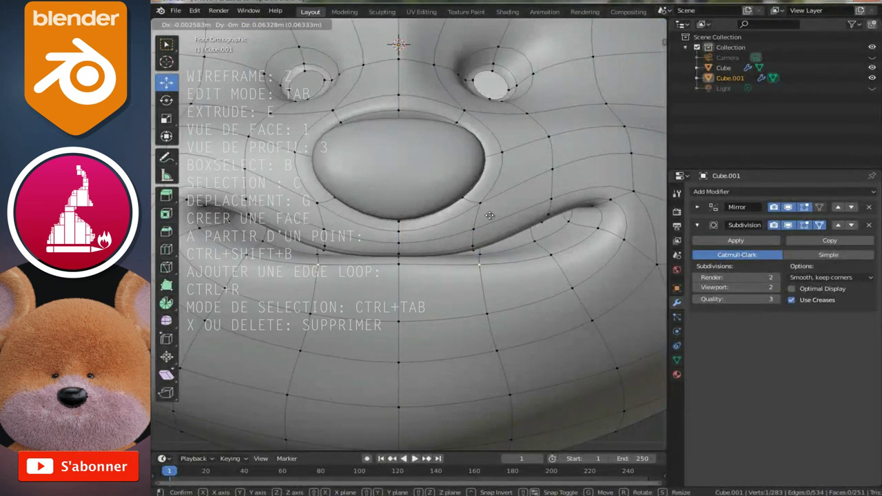
left_click(494, 210)
middle_click_drag(482, 246, 362, 267)
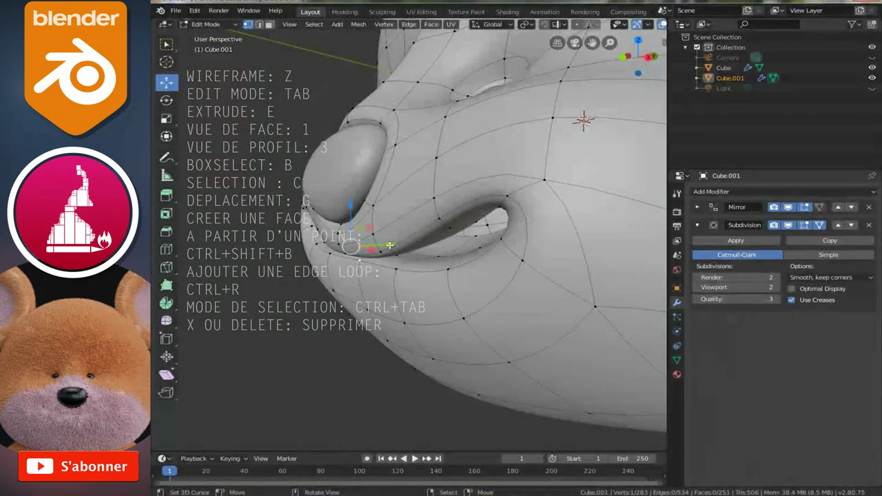
key("g")
key("y")
left_click(340, 255)
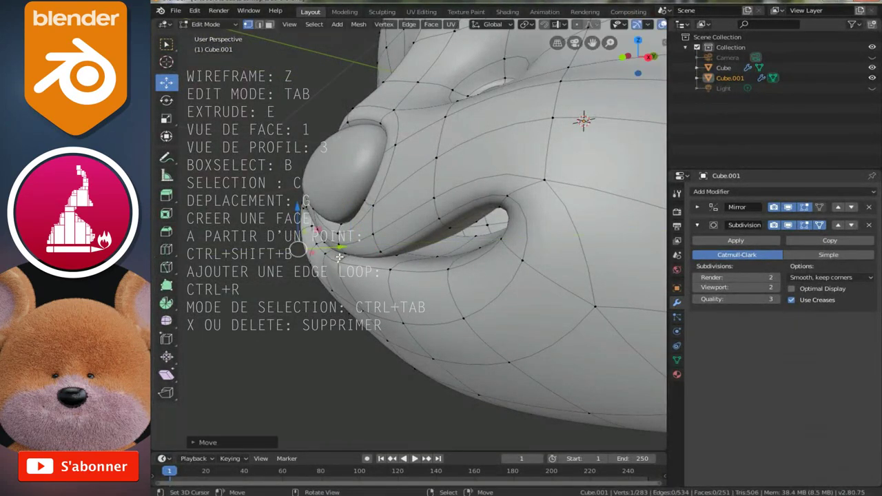
Move further crease vertices along Y and Z, ending in an orthographic front view
key("g")
key("y")
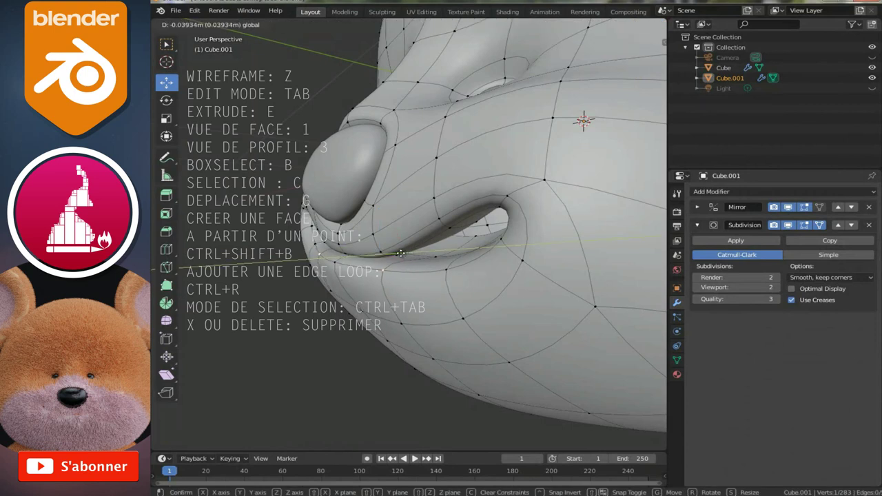
left_click(401, 253)
mouse_move(403, 255)
middle_mouse_down()
mouse_move(430, 273)
mouse_move(517, 242)
middle_mouse_up()
key("g")
key("y")
left_click(422, 273)
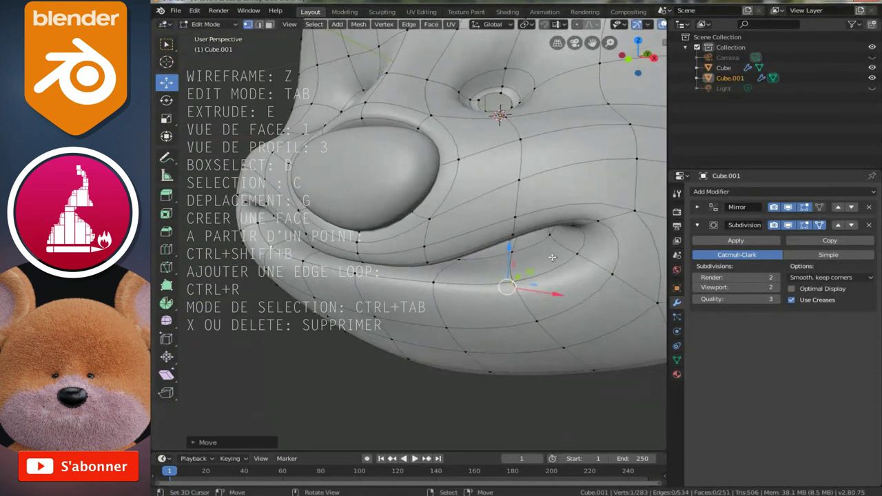
key("g")
key("z")
left_click(500, 204)
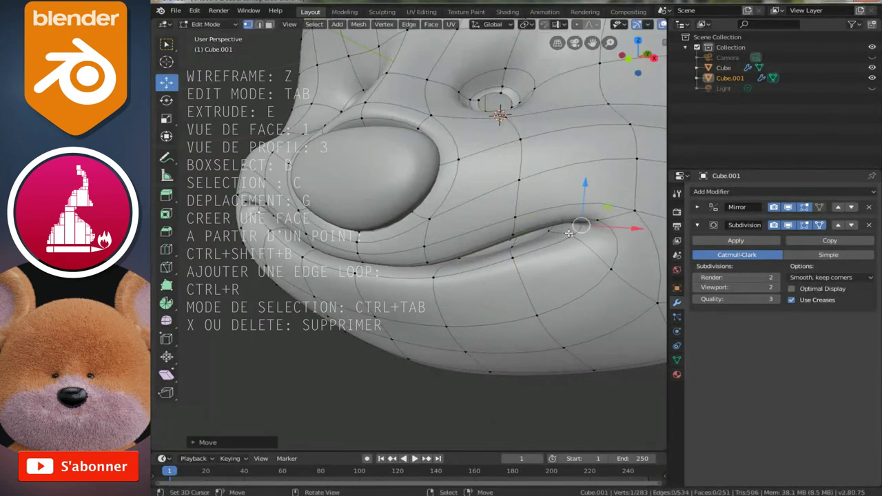
key("KP_5")
key("KP_1")
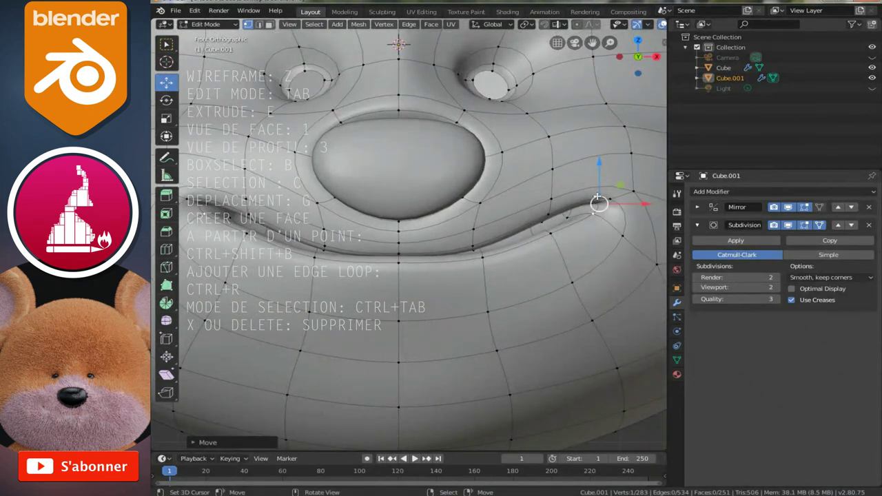
Cut a new edge loop along the smile crease and finish its slide
key("ctrl+r")
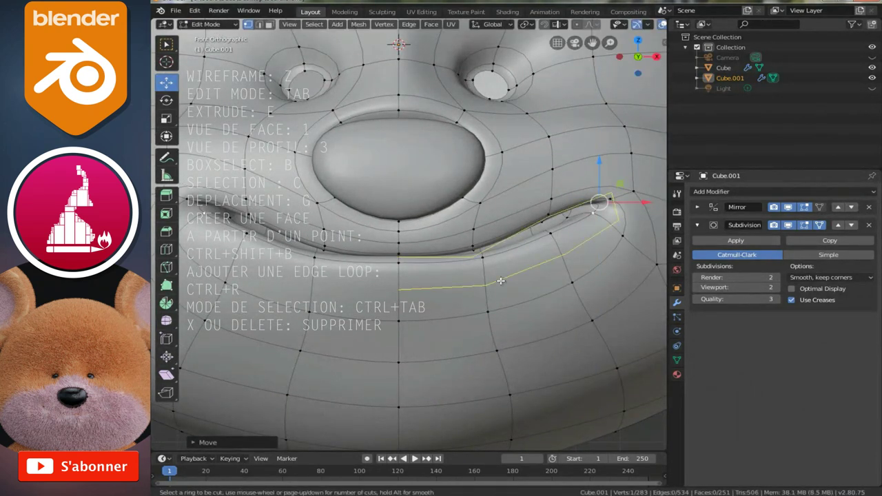
left_click(501, 281)
left_click(500, 280)
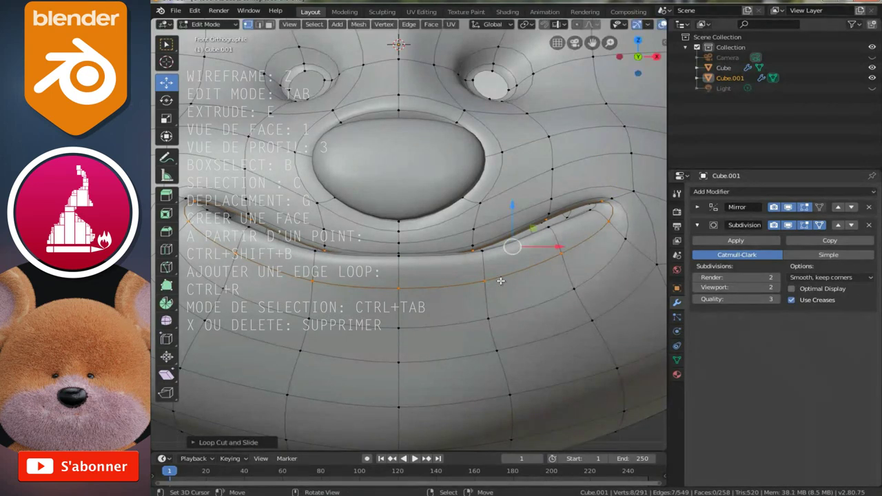
Toggle out of Edit Mode twice to check the smoothed mouth shape, returning each time
key("Tab")
scroll(501, 280, "down", 3)
scroll(500, 280, "down", 2)
scroll(500, 280, "up", 4)
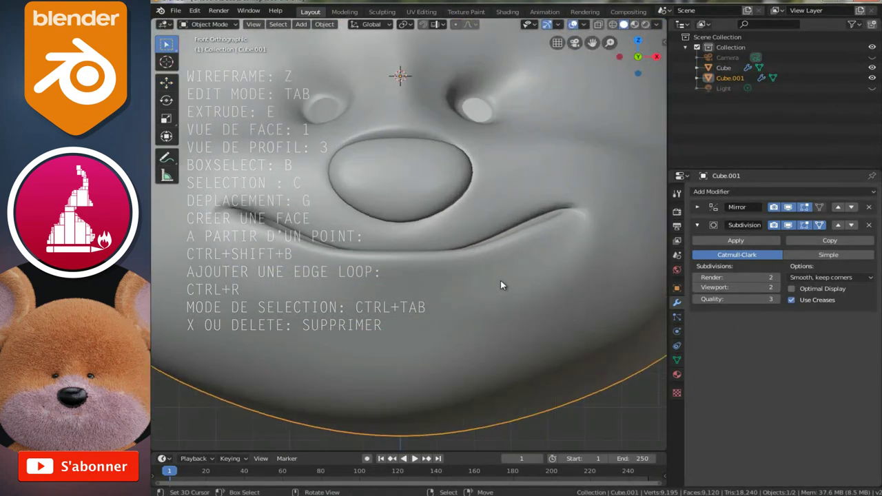
key("Tab")
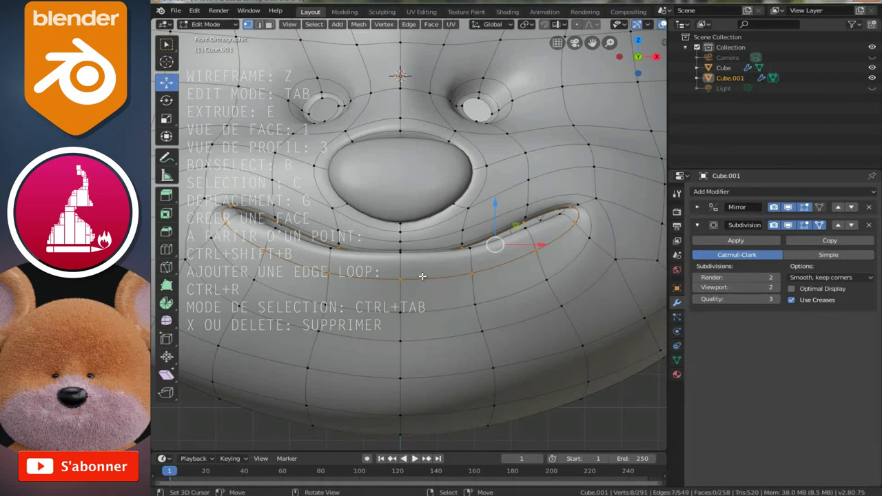
key("Tab")
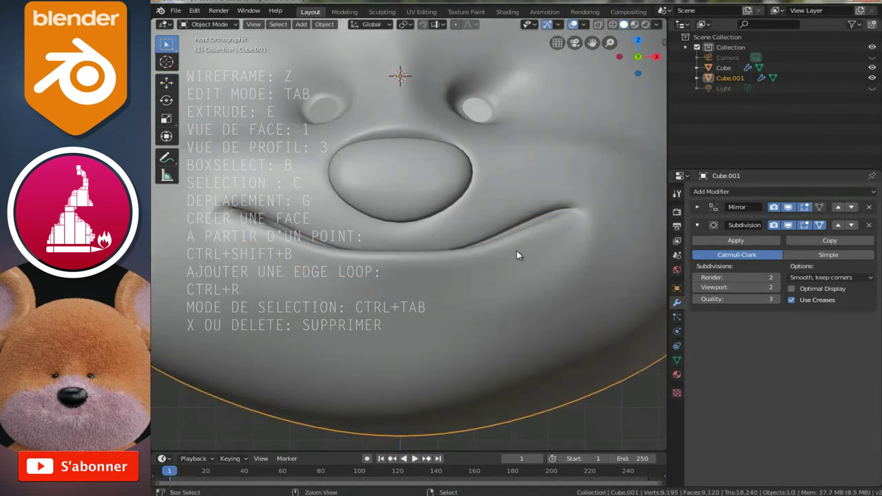
scroll(519, 254, "up", 2)
scroll(518, 257, "up", 2)
key("Tab")
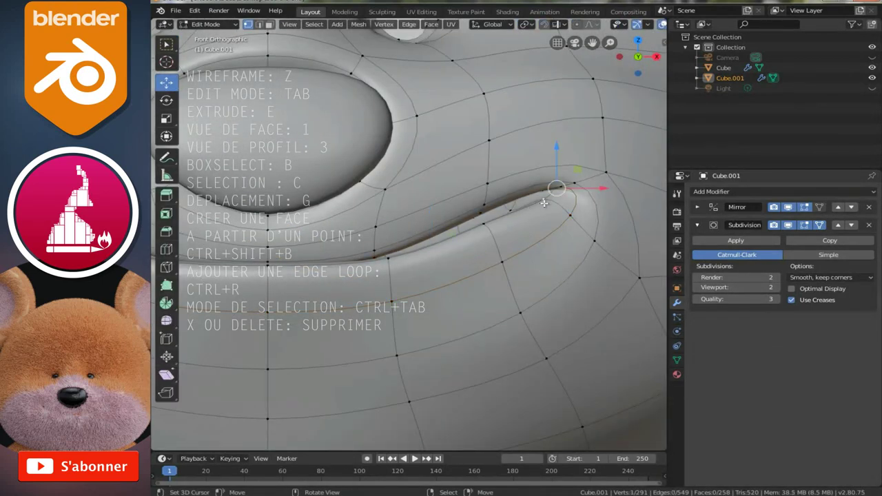
Raise the new mouth loop along Z, then reposition it freely
mouse_move(553, 173)
left_mouse_down()
mouse_move(553, 155)
mouse_move(555, 171)
left_mouse_up()
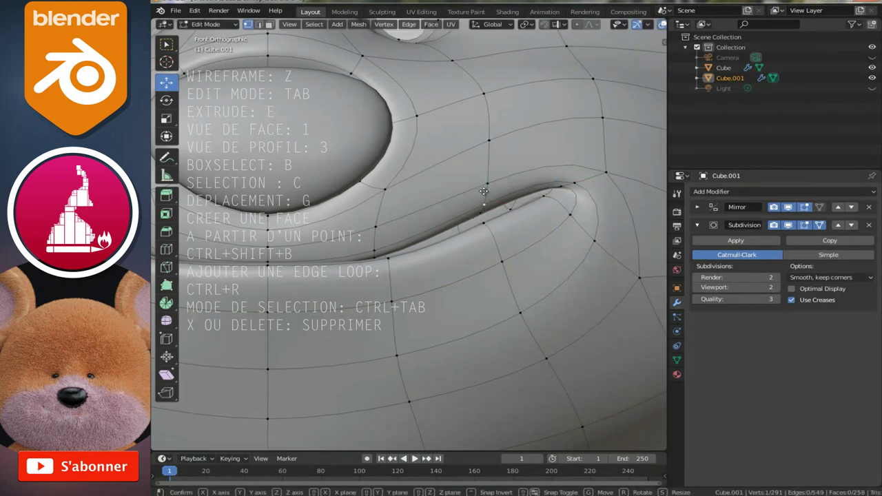
left_click_drag(483, 191, 487, 196)
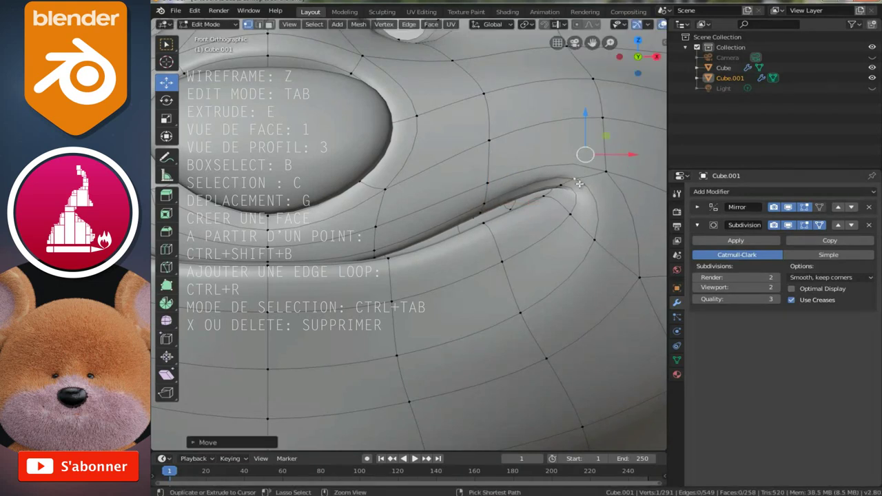
scroll(576, 200, "down", 2)
scroll(571, 214, "up", 2)
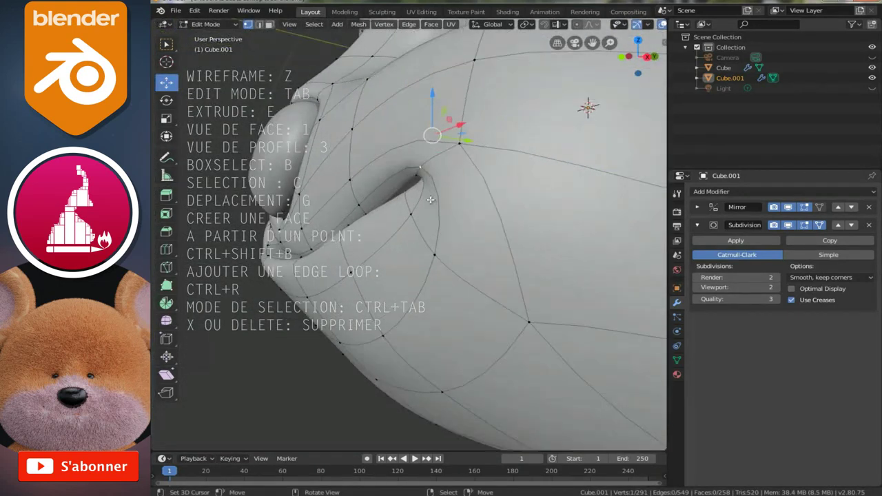
Pull the mouth-corner vertex slightly down and compare the smoothed smile crease
middle_click_drag(571, 215, 455, 207)
left_click_drag(465, 210, 464, 219)
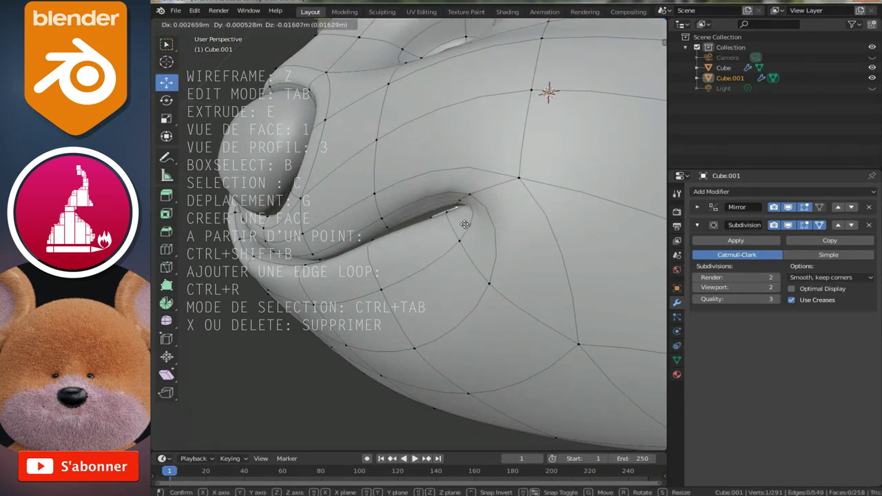
middle_click_drag(407, 219, 480, 222)
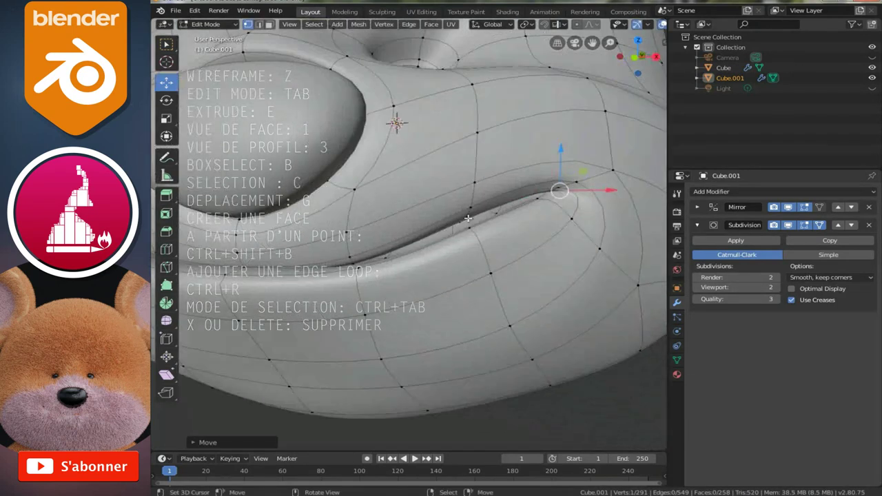
key("Tab")
key("Tab")
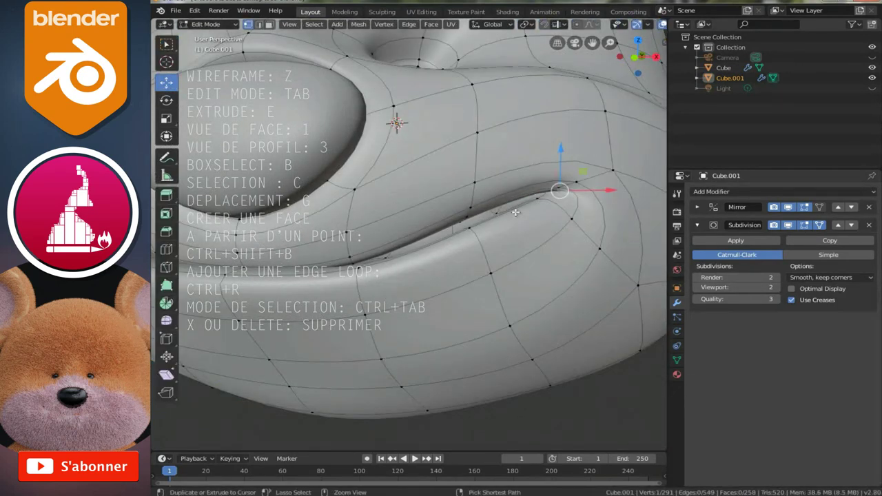
key("Tab")
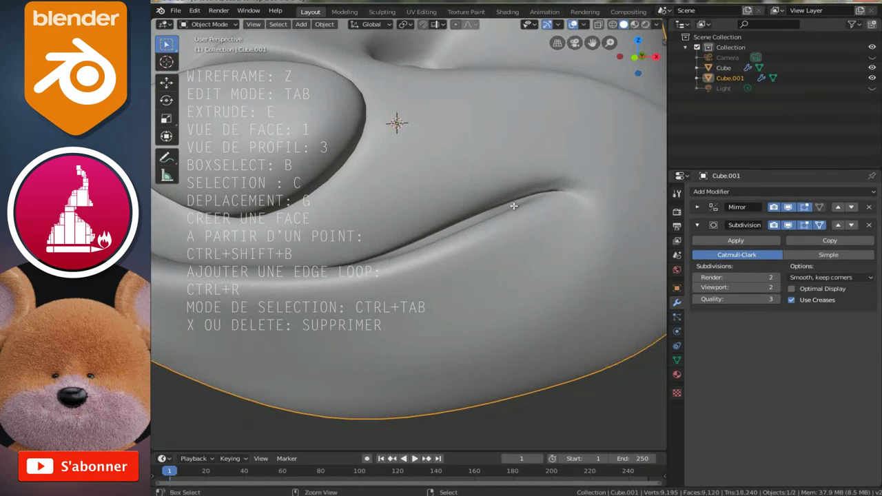
Select two neighbouring lower-lip vertices, viewing the mouth from the side and below
key("Tab")
key("Tab")
scroll(519, 212, "down", 4)
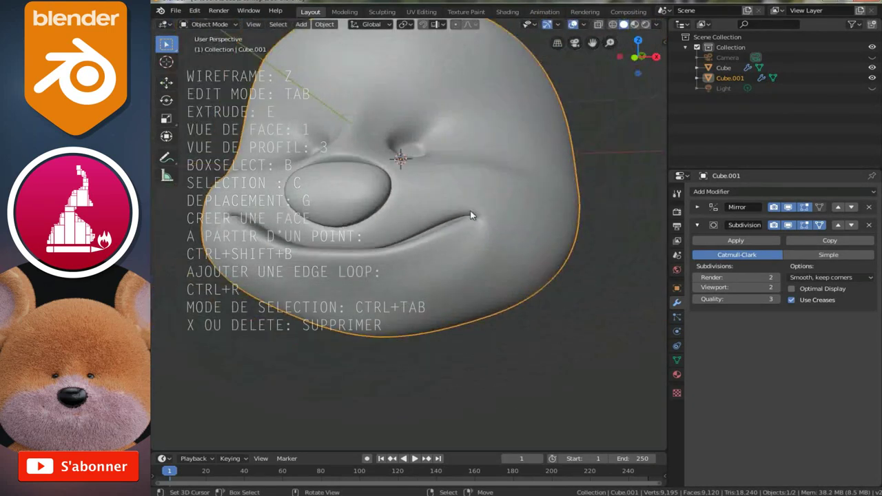
scroll(509, 297, "up", 2)
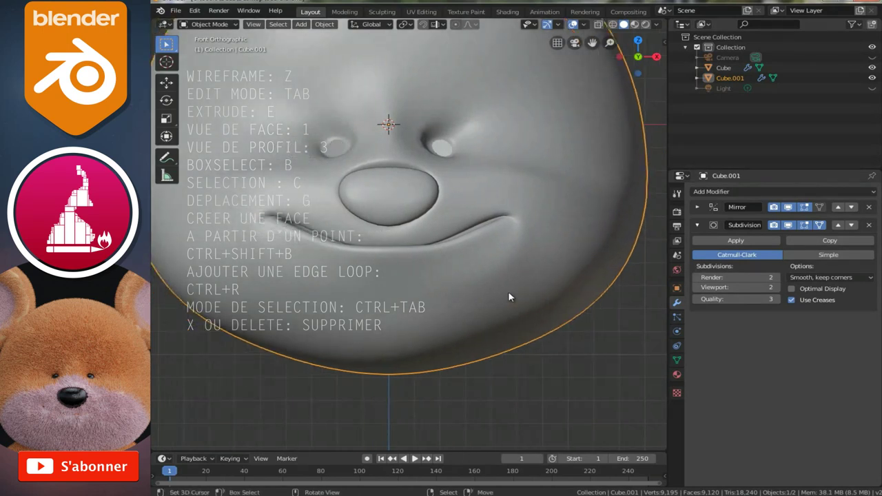
middle_click_drag(508, 296, 383, 312)
scroll(383, 312, "up", 2)
key("Tab")
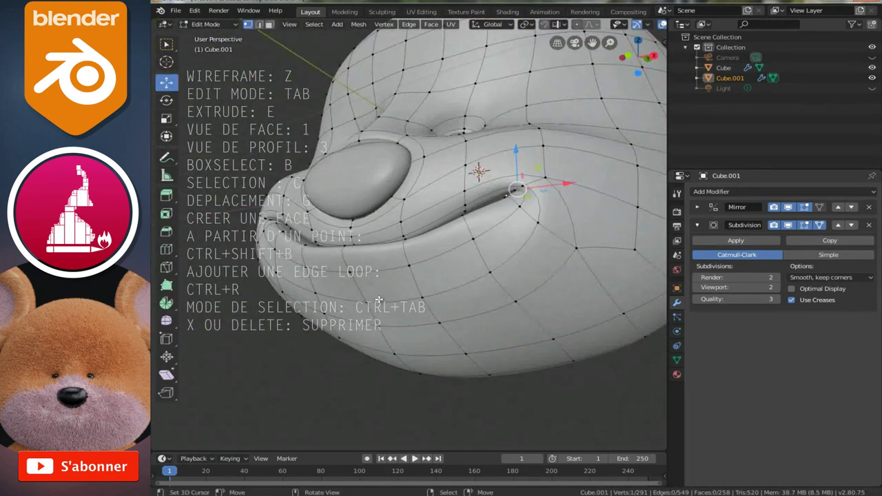
left_click(363, 308)
middle_click_drag(363, 308, 377, 323)
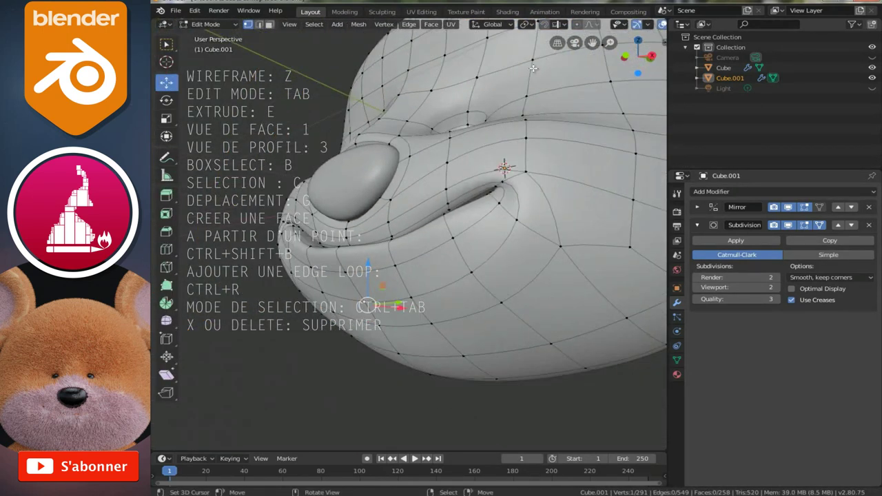
middle_click_drag(403, 353, 414, 330)
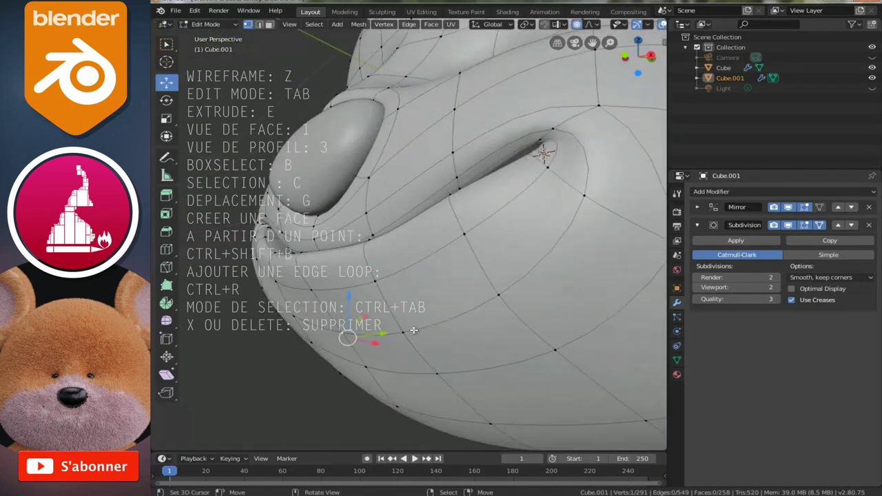
left_click(401, 338)
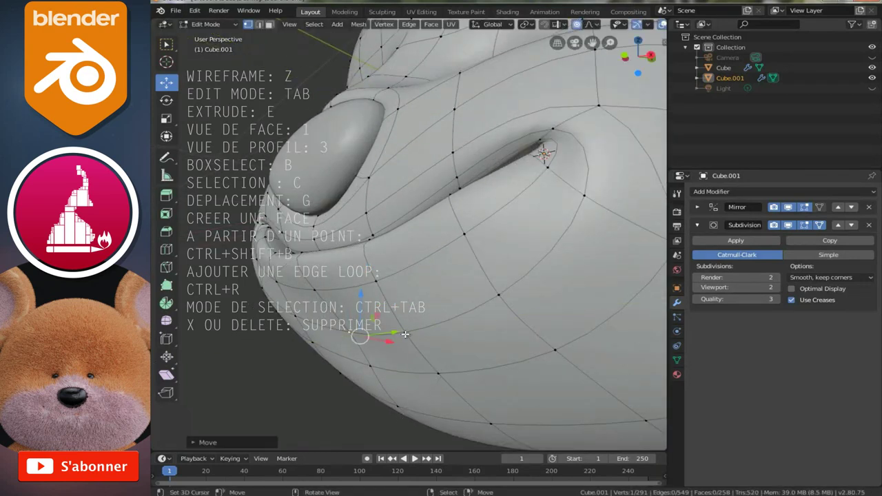
Move the lower-lip vertices along Y and preview the smoothed head from the front
key("g")
key("y")
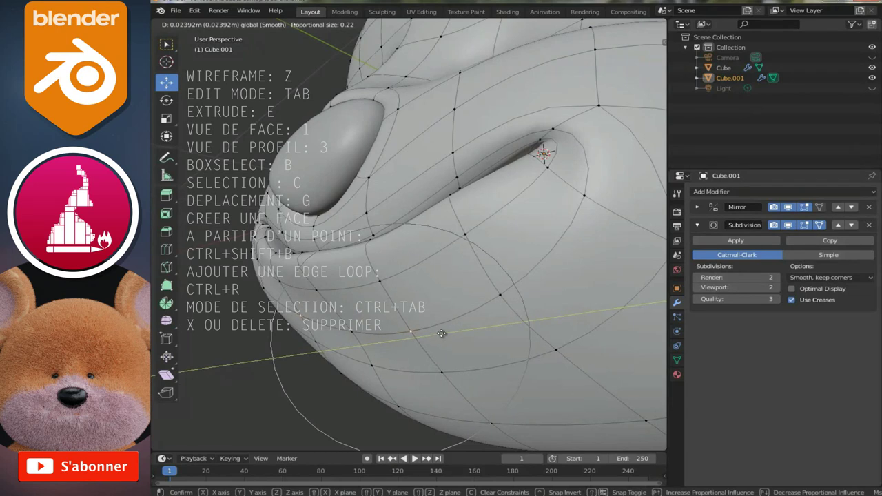
left_click(442, 334)
key("KP_1")
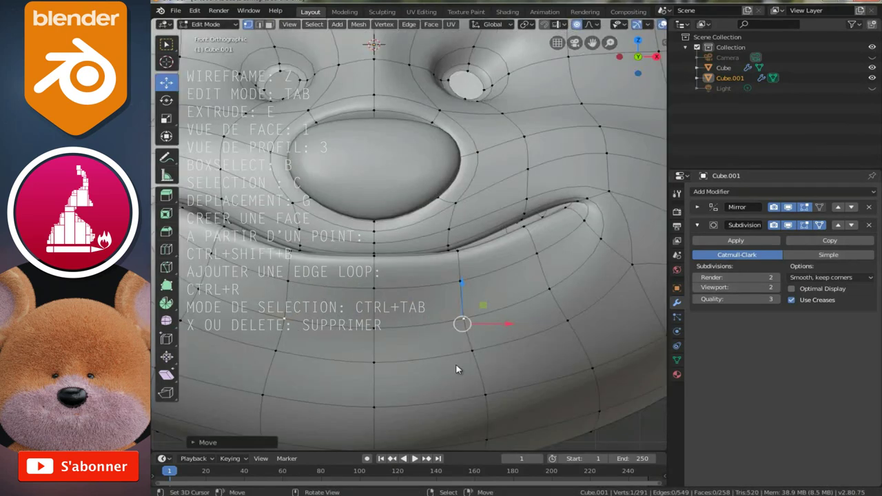
key("Tab")
scroll(455, 369, "down", 5)
scroll(456, 370, "up", 4)
scroll(456, 369, "up", 2)
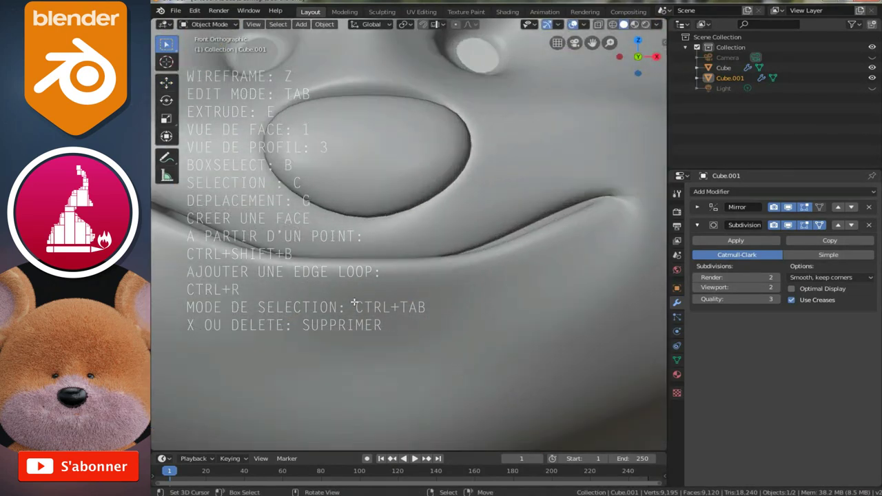
Push the selected lip vertex along Y twice more from different angles
key("Tab")
middle_click_drag(367, 296, 286, 321)
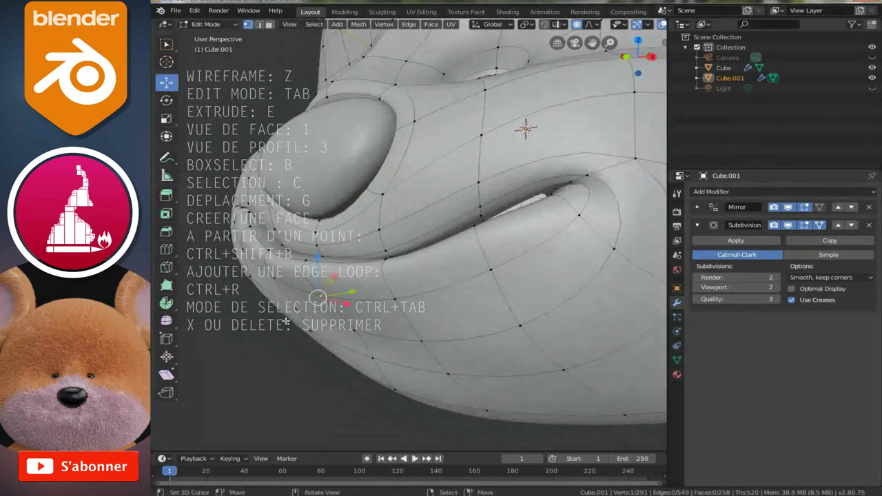
key("g")
key("y")
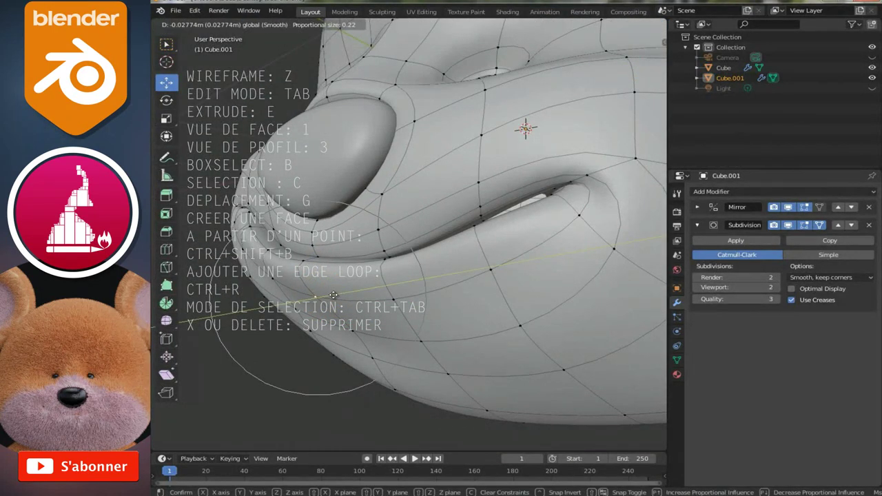
left_click(333, 295)
middle_click_drag(486, 272, 428, 295)
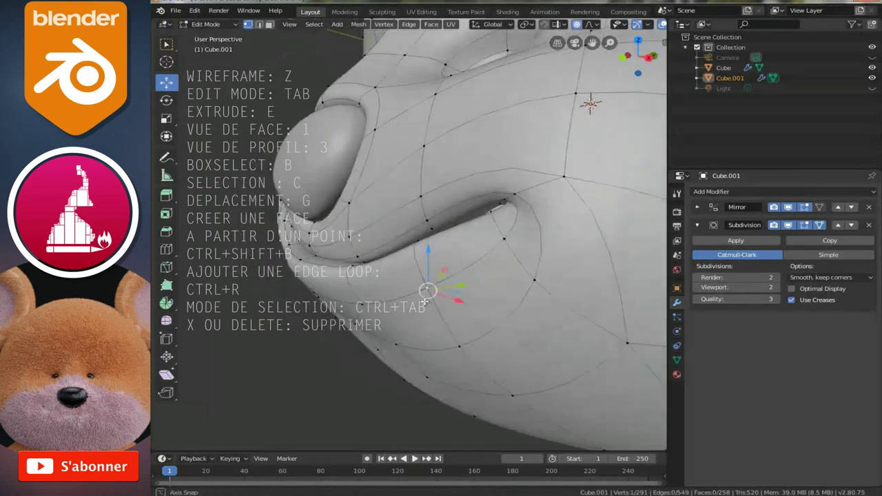
key("g")
key("y")
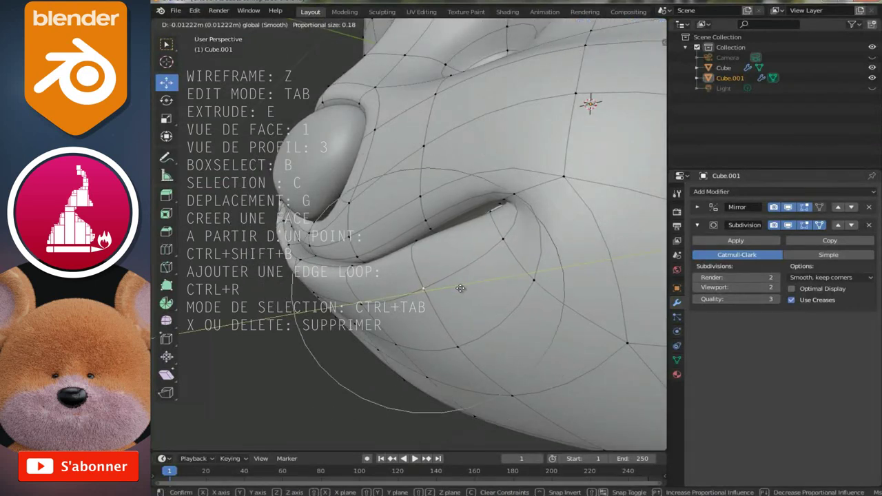
left_click(462, 283)
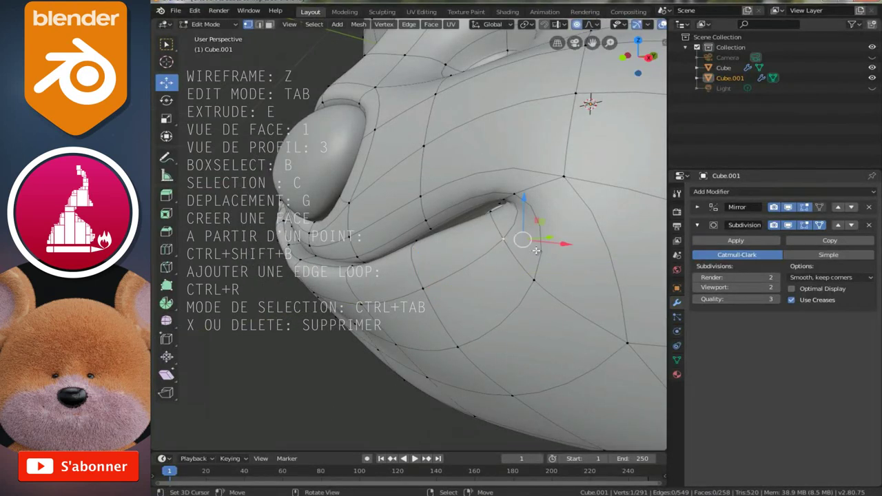
Move the mouth-corner vertex along Y with proportional falloff, then nudge it again
middle_click_drag(528, 244, 536, 270)
key("g")
key("y")
scroll(503, 310, "up", 2)
scroll(502, 308, "up", 2)
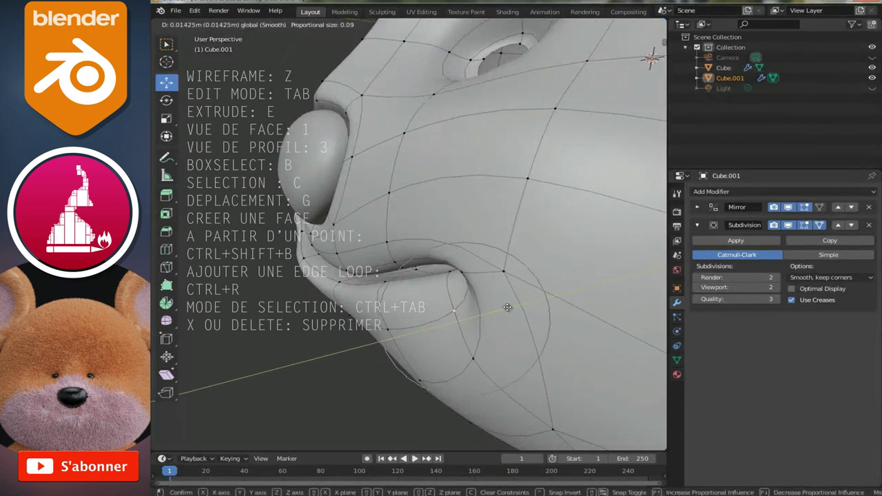
left_click(507, 307)
middle_click_drag(507, 307, 532, 249)
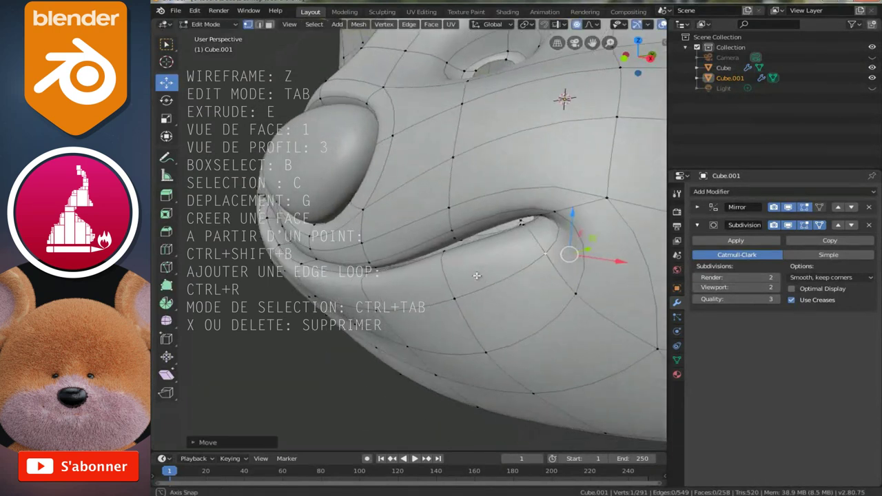
key("g")
left_click(443, 228)
middle_click_drag(443, 227, 514, 224)
Preview the smoothed face from the front, then return to Edit Mode
key("Tab")
scroll(473, 246, "down", 3)
key("1")
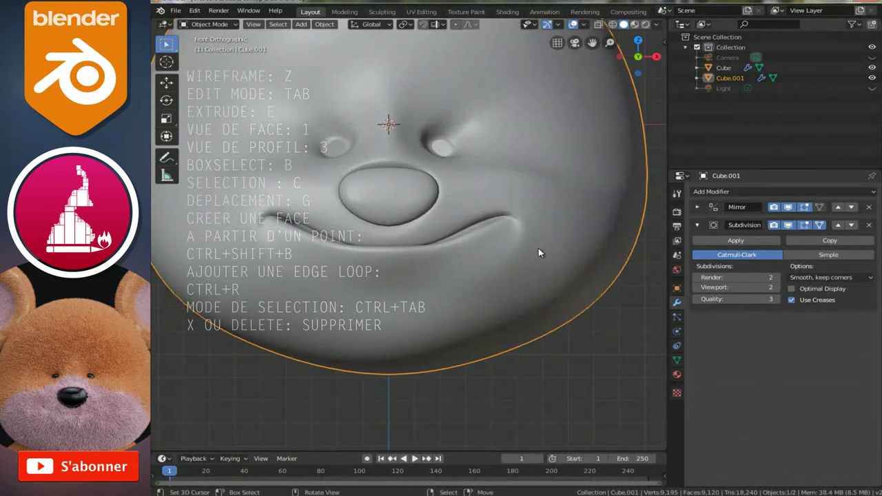
scroll(464, 297, "down", 2, "ctrl")
scroll(466, 290, "up", 2)
key("Tab")
scroll(466, 290, "up", 2)
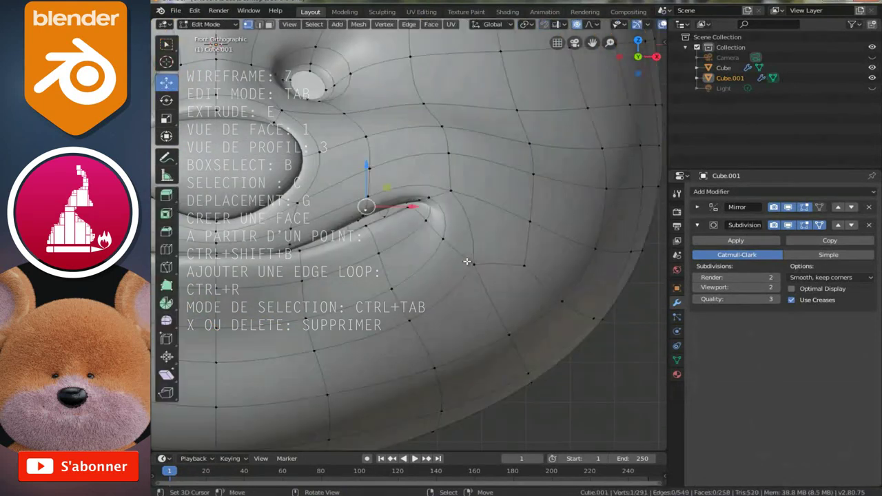
Pull two cheek vertices beside the smile corner up and outward
left_click_drag(492, 271, 565, 221)
scroll(498, 262, "down", 1)
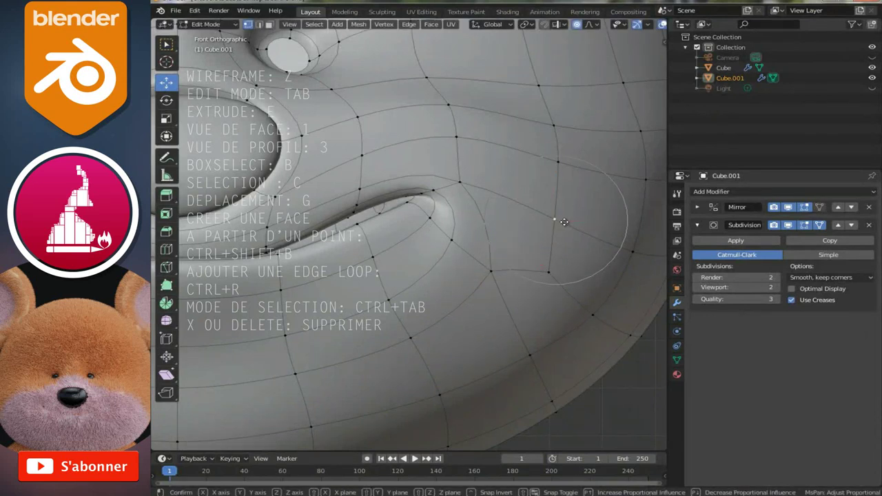
left_click_drag(456, 137, 453, 103)
scroll(452, 131, "down", 1)
scroll(453, 127, "down", 2)
scroll(441, 155, "down", 3)
Check the smoothed head in Object Mode with the whole head framed
key("Tab")
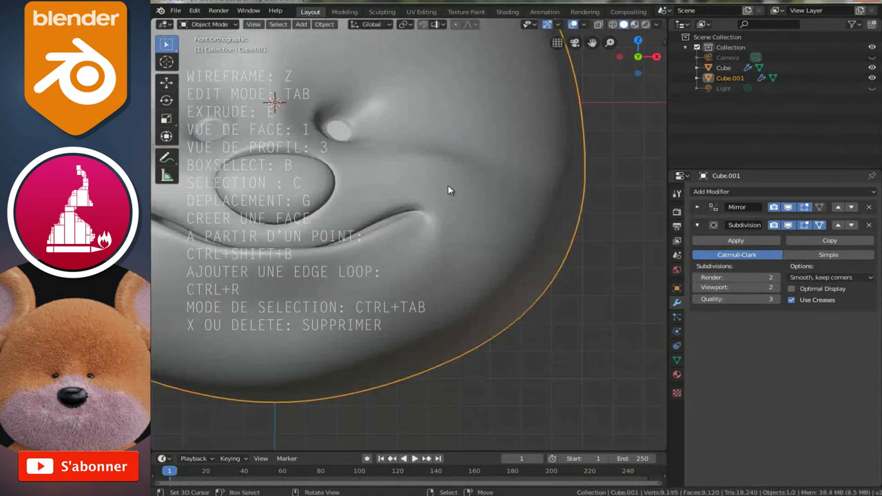
scroll(448, 186, "down", 1)
scroll(448, 190, "down", 2)
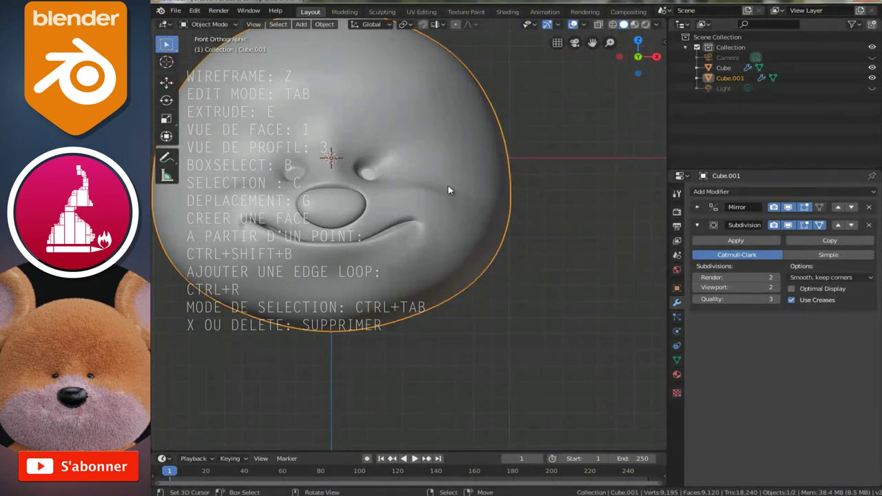
scroll(448, 190, "down", 4)
key("KP_Decimal")
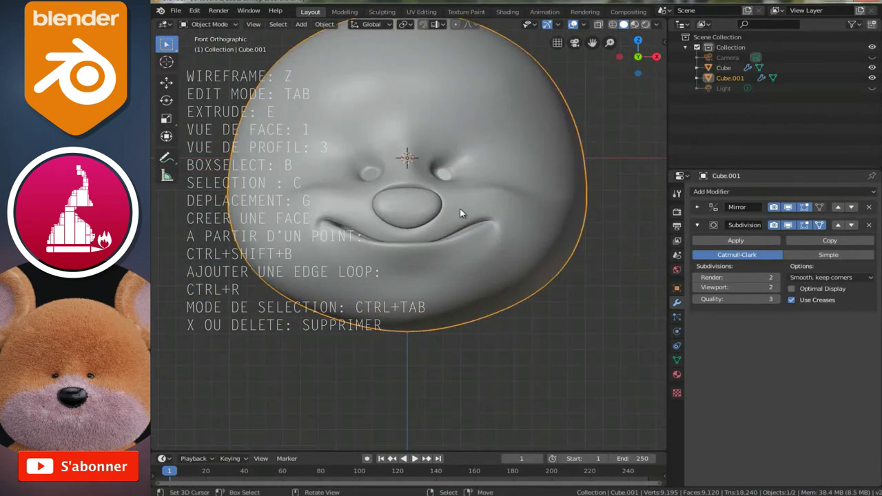
scroll(458, 219, "up", 3)
scroll(437, 255, "down", 4)
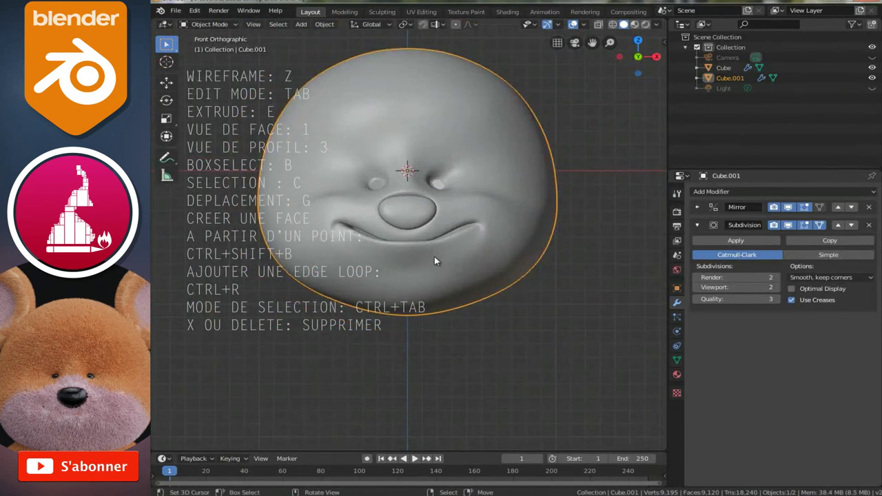
scroll(434, 256, "up", 4, "shift")
scroll(406, 224, "up", 2)
Move a brow vertex with proportional falloff from a side angle
key("Tab")
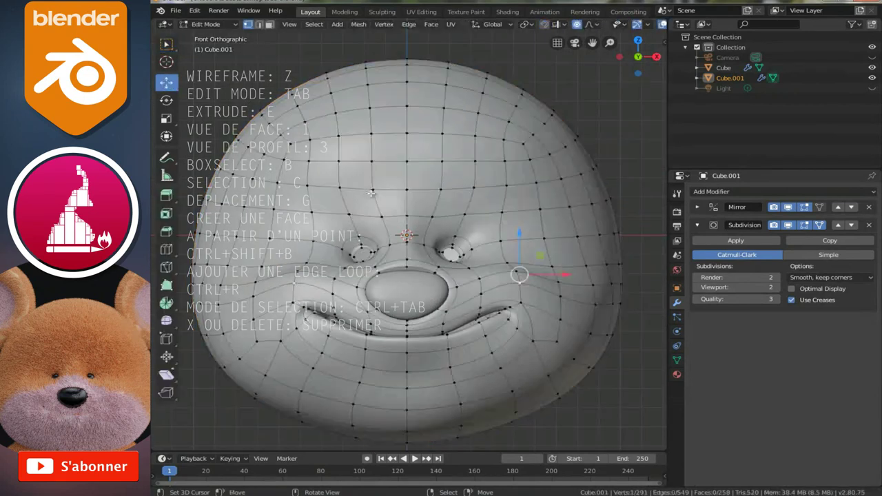
middle_click_drag(449, 192, 486, 204)
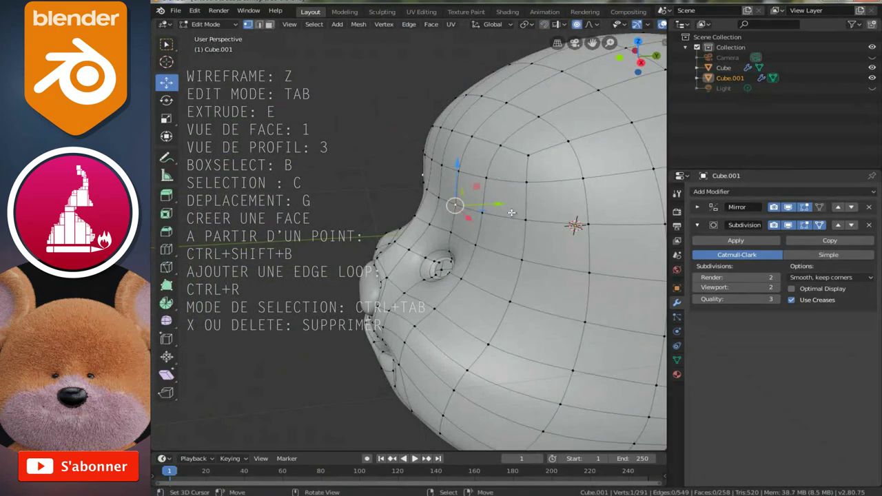
key("g")
left_click(491, 204)
Preview the smoothed head from the front and save to beard.blend
key("Tab")
scroll(491, 205, "down", 3)
mouse_move(491, 206)
middle_mouse_down()
mouse_move(551, 248)
mouse_move(554, 235)
mouse_move(495, 263)
mouse_move(484, 286)
middle_mouse_up()
key("ctrl+s")
mouse_move(470, 240)
middle_mouse_down()
mouse_move(581, 216)
mouse_move(469, 235)
mouse_move(532, 260)
middle_mouse_up()
Adjust another vertex, then reshape under the nose in side profile at proportional size 0.20
key("Tab")
key("g")
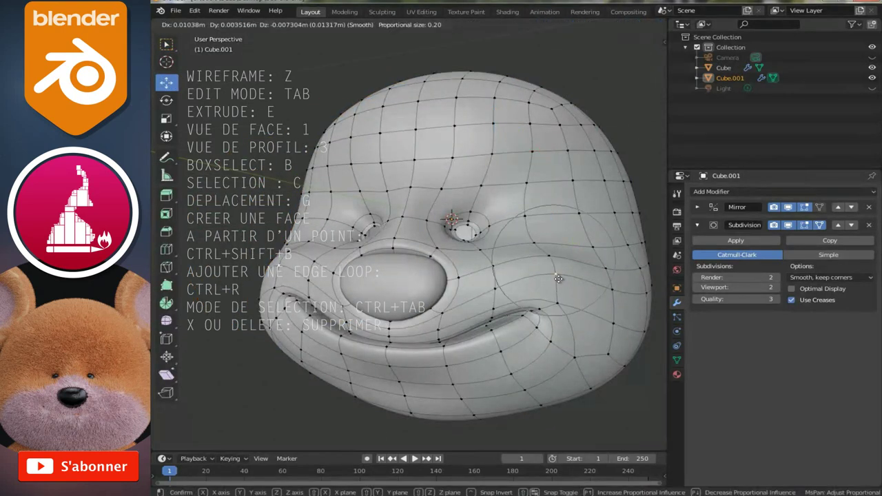
left_click(556, 276)
key("KP_3")
key("g")
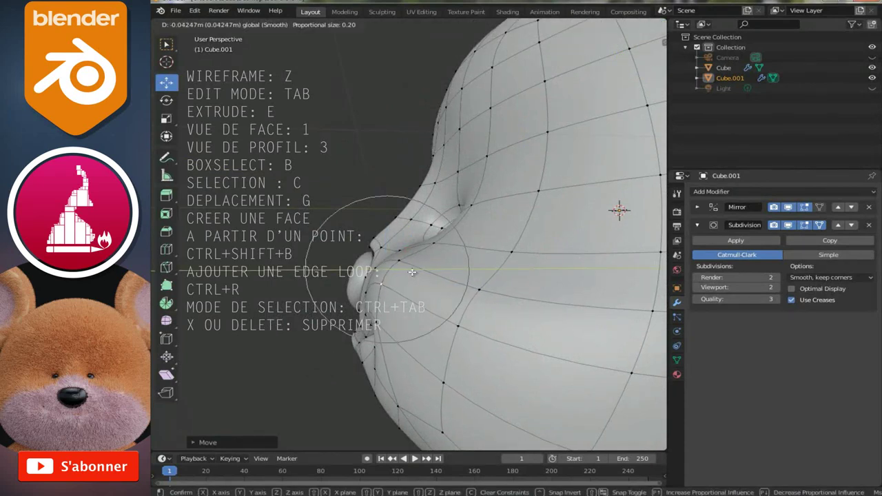
key("z")
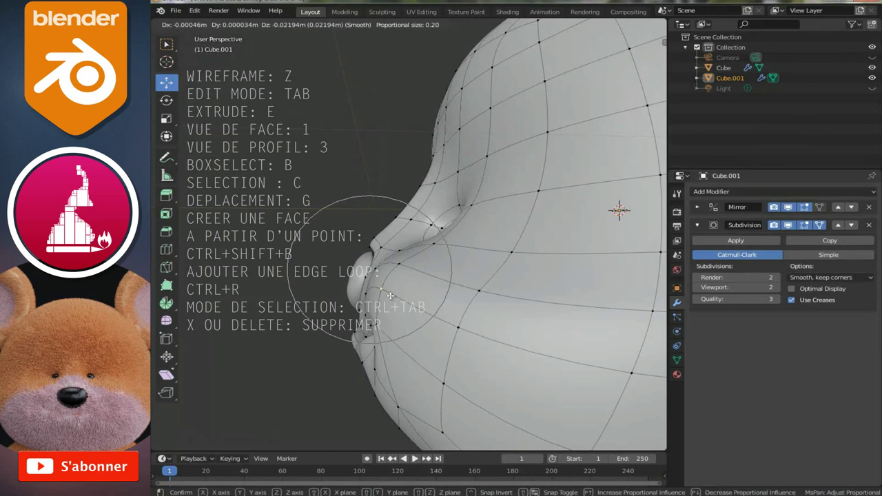
left_click(389, 295)
key("Tab")
scroll(431, 283, "down", 4)
mouse_move(393, 248)
middle_mouse_down()
mouse_move(482, 257)
mouse_move(401, 250)
middle_mouse_up()
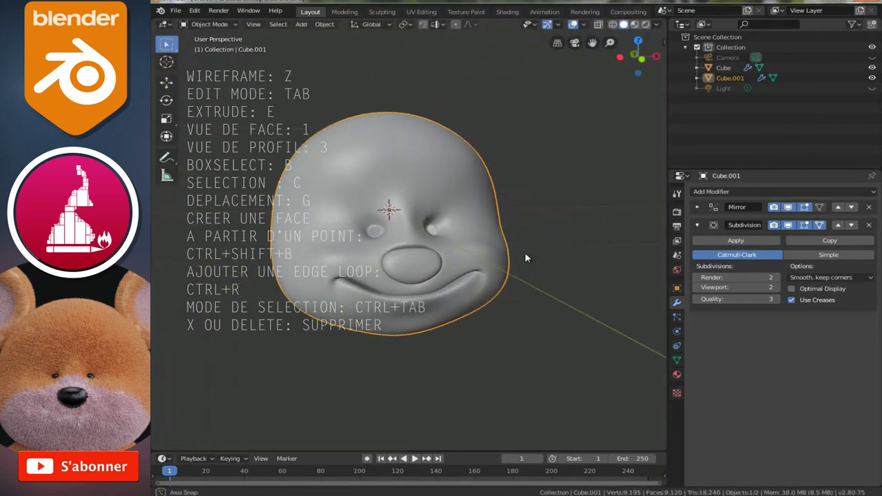
Move the vertex near the nose vertically to finish the nose shape
scroll(401, 249, "up", 2)
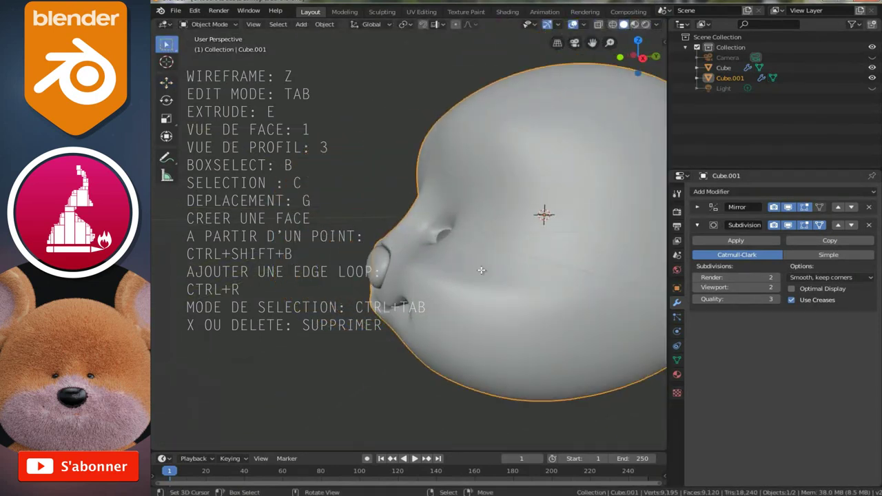
key("Tab")
scroll(484, 269, "up", 3)
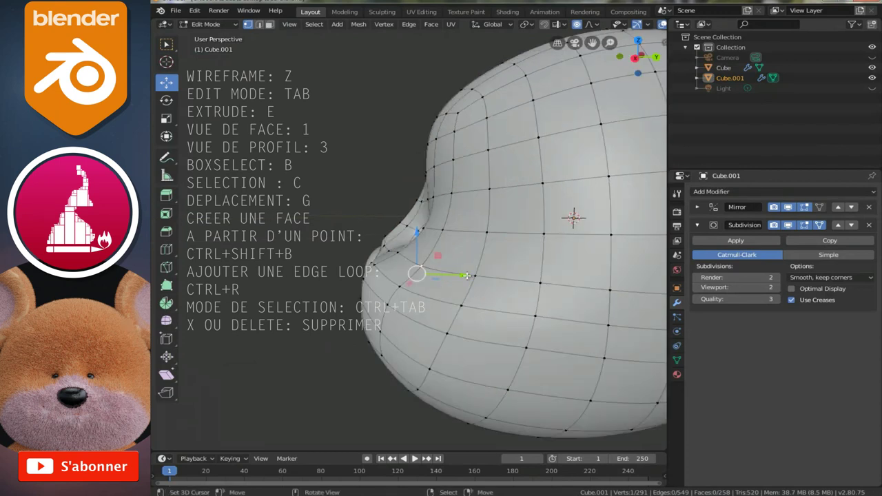
left_click_drag(467, 275, 427, 240)
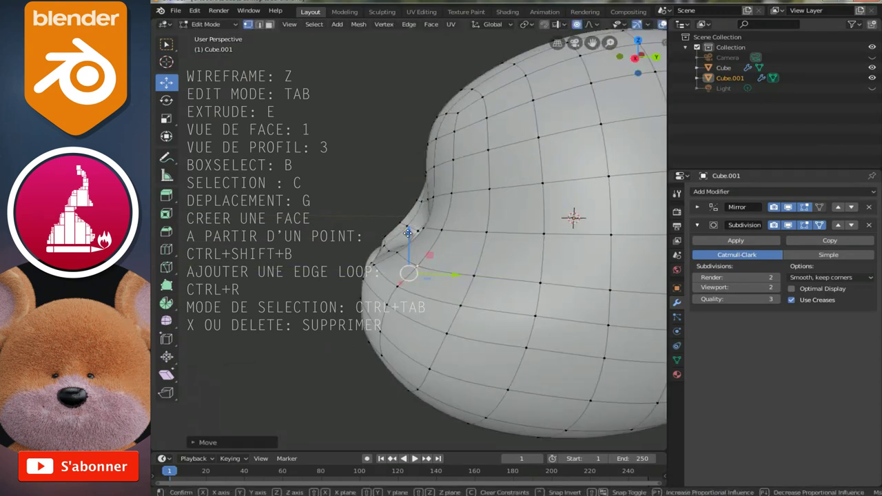
key("g")
key("z")
left_click(408, 229)
View the finished head from the front in Object Mode and bring up the Add > Mesh menu
scroll(439, 261, "down", 4)
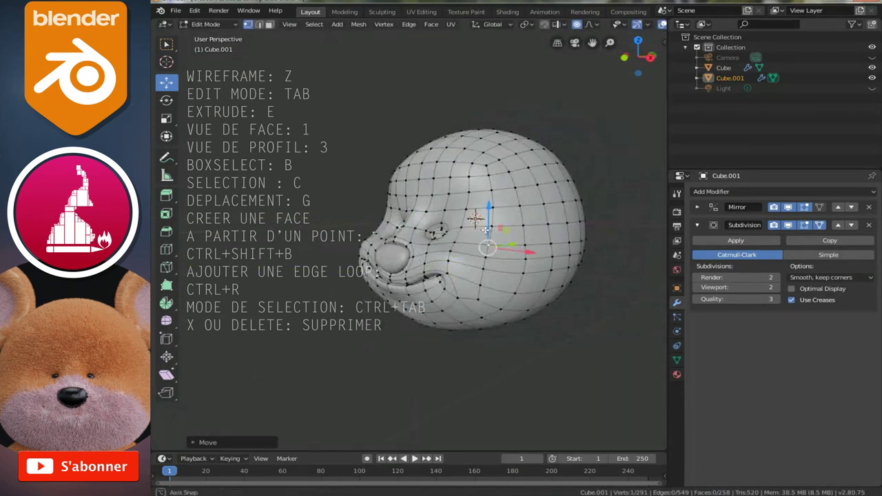
key("Tab")
mouse_move(529, 227)
middle_mouse_down()
mouse_move(503, 256)
mouse_move(566, 234)
mouse_move(534, 220)
mouse_move(472, 232)
mouse_move(497, 257)
mouse_move(522, 252)
middle_mouse_up()
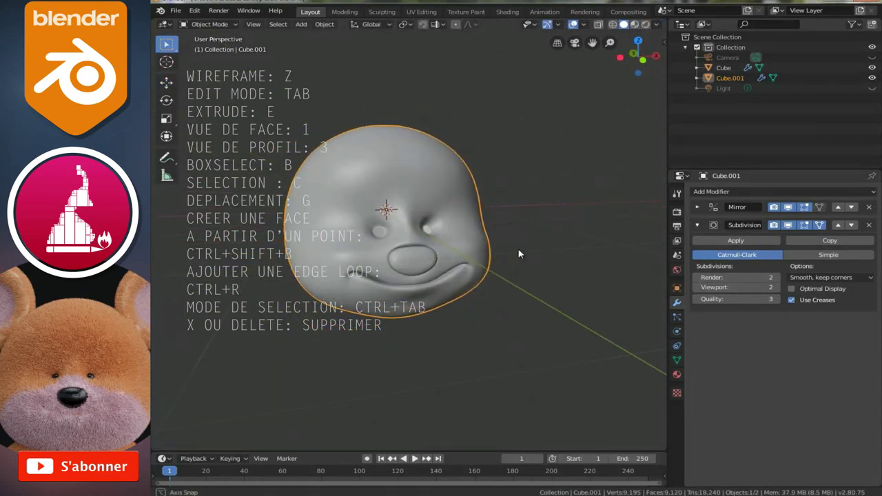
key("1")
scroll(506, 289, "up", 3)
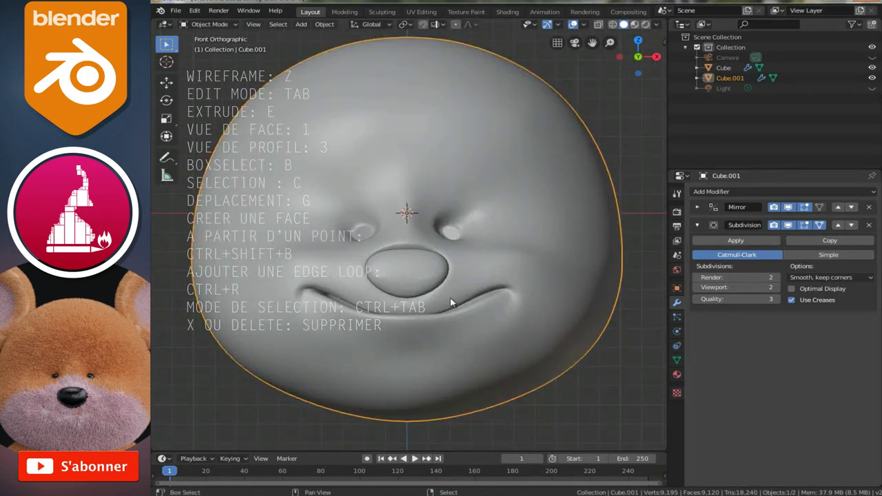
key("shift+a")
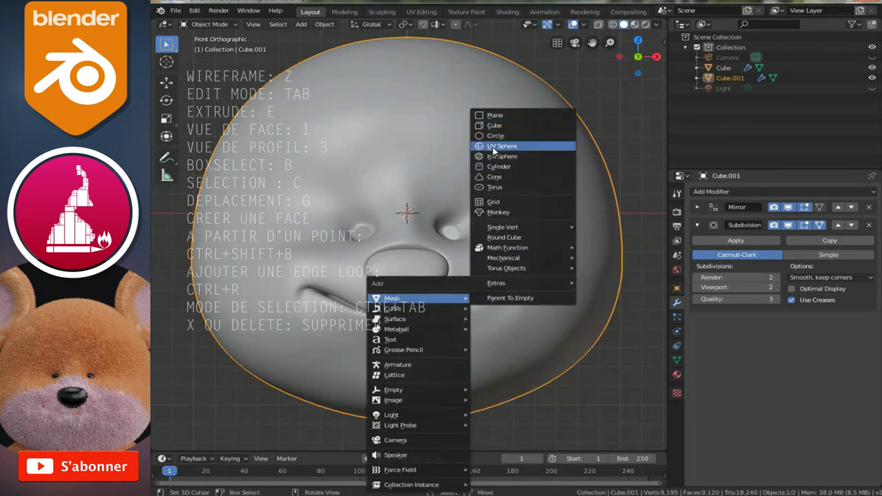
Add a UV sphere, shrink it down and move it toward the eye area
left_click(502, 146)
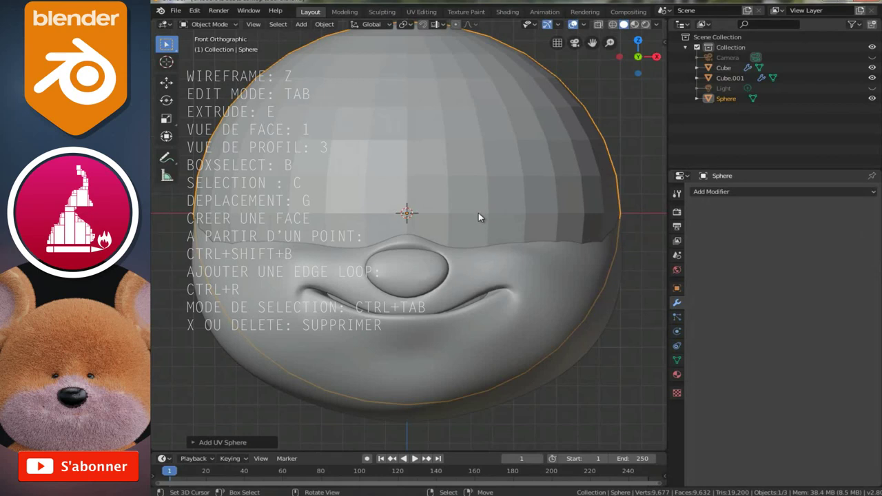
key("s")
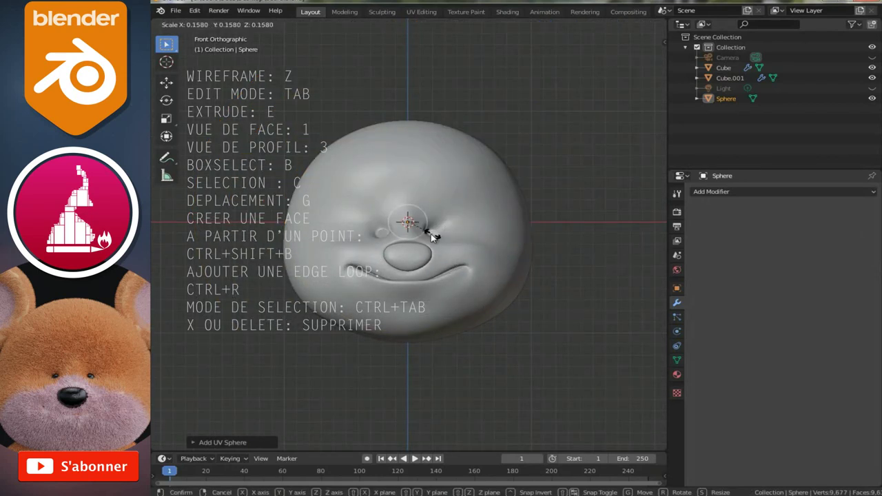
left_click(441, 239)
scroll(441, 237, "up", 2)
scroll(440, 237, "up", 3)
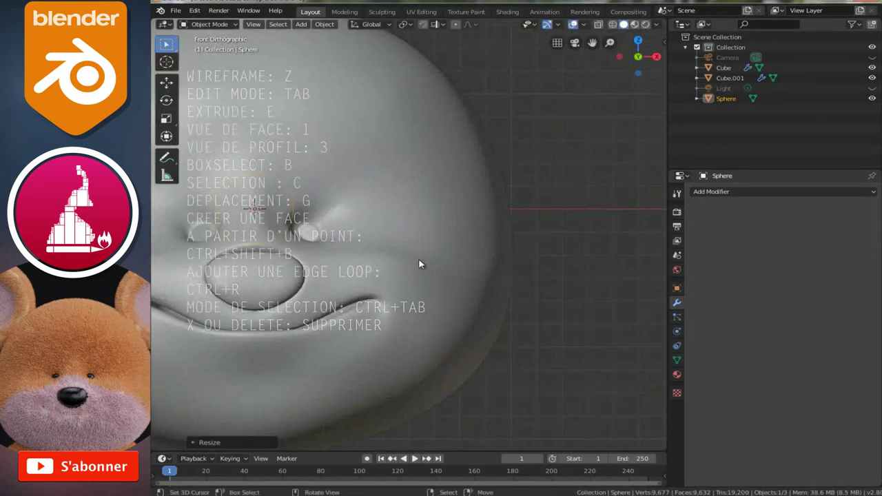
key("g")
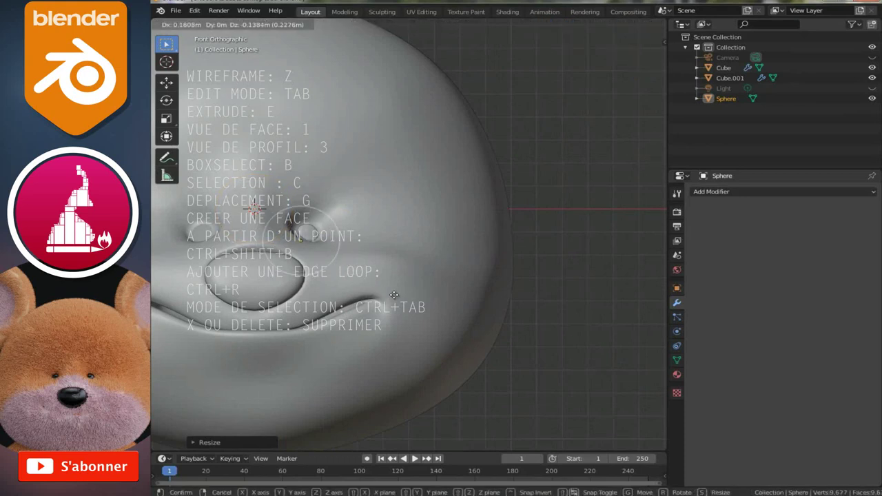
left_click(398, 291)
In side wireframe view, move the sphere forward into the eye area near the nose
key("3")
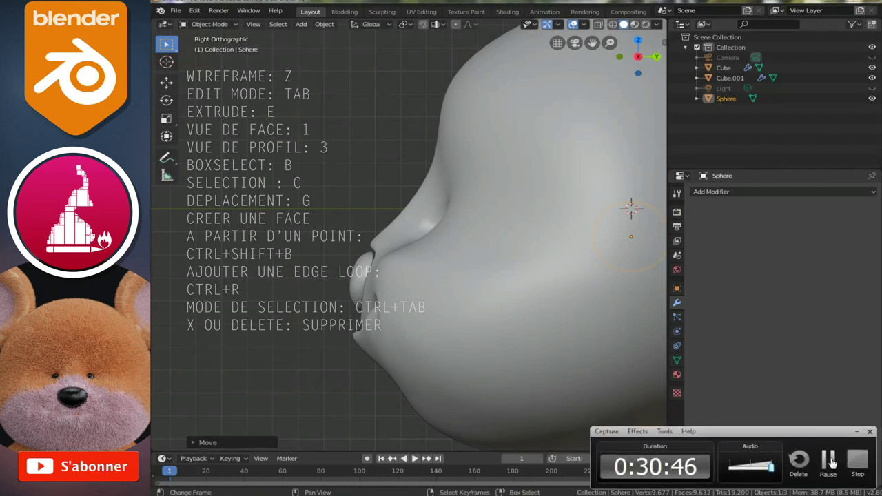
mouse_move(404, 288)
middle_mouse_down()
mouse_move(473, 291)
mouse_move(445, 243)
middle_mouse_up()
key("3")
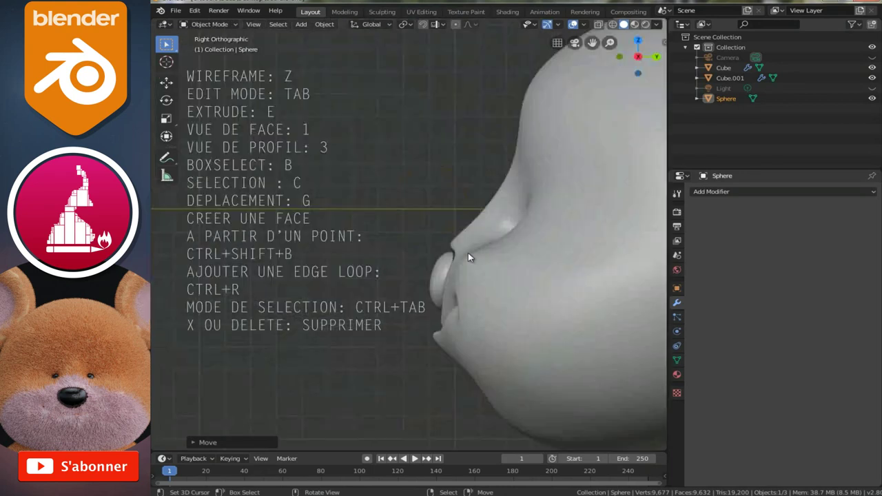
scroll(468, 253, "up", 2)
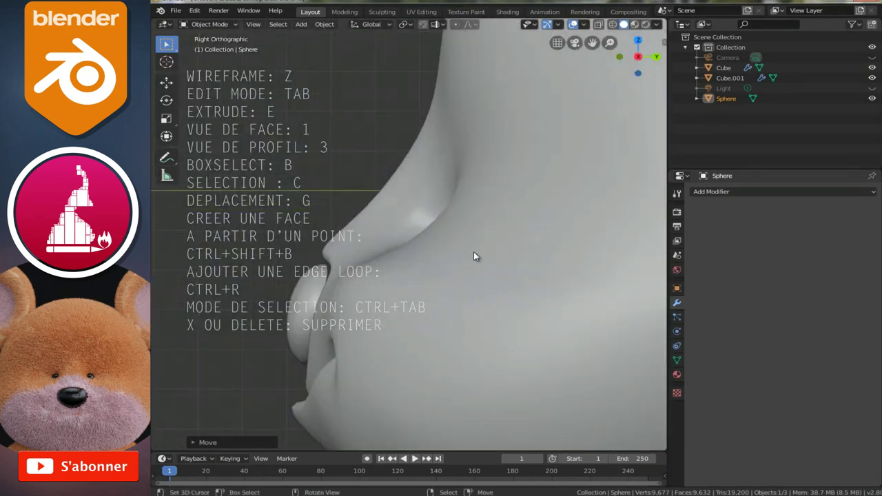
key("shift+z")
scroll(539, 248, "down", 2)
scroll(539, 247, "down", 2)
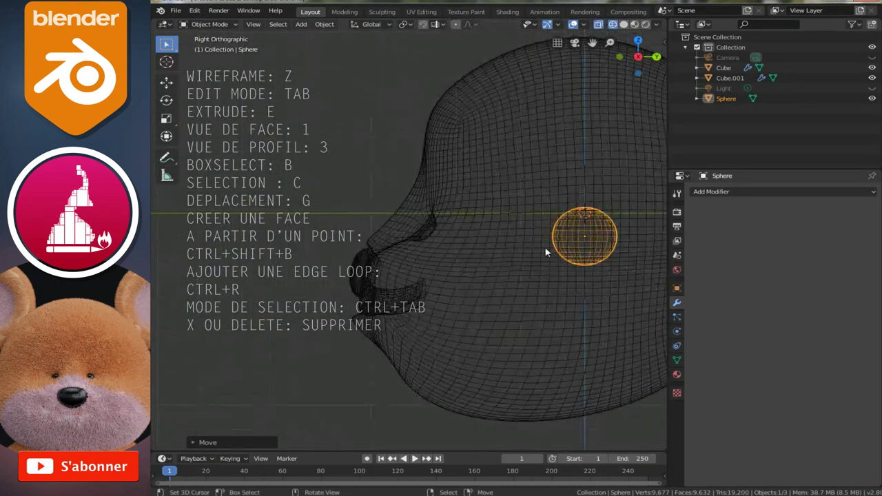
key("g")
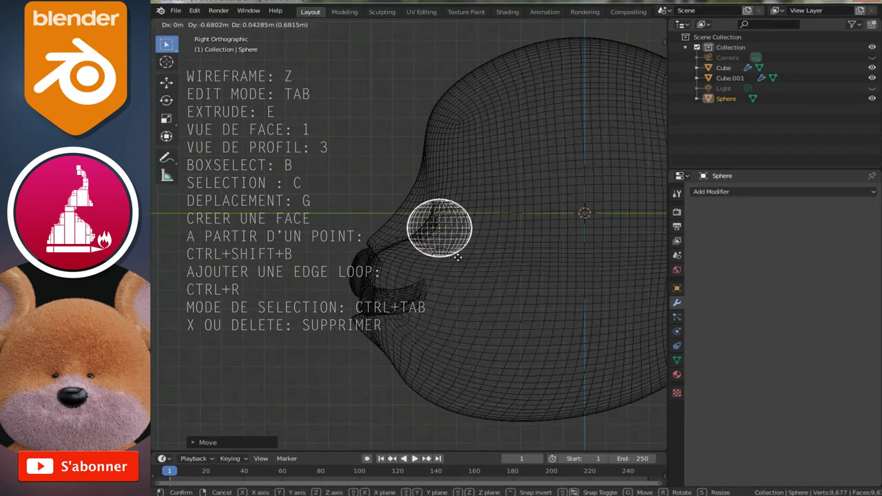
left_click(466, 268)
Fine-tune the eye sphere's size and position until it fits the socket
scroll(466, 264, "up", 4)
key("s")
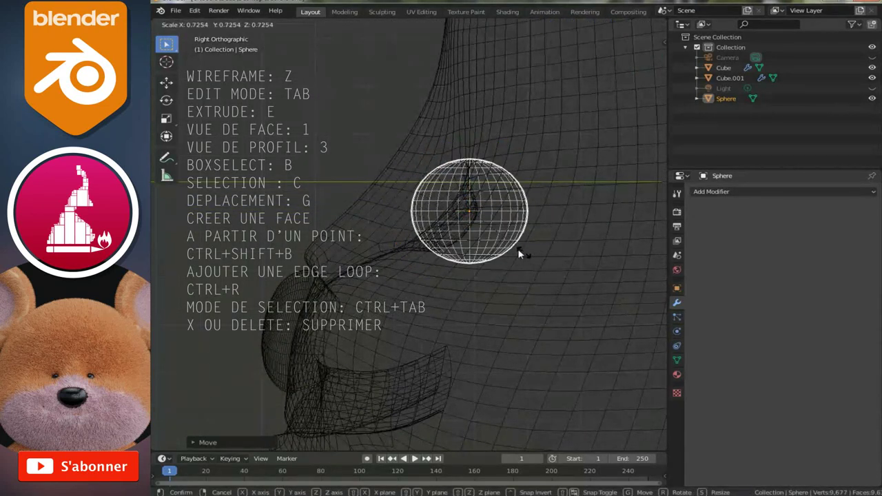
left_click(514, 244)
scroll(517, 248, "up", 2)
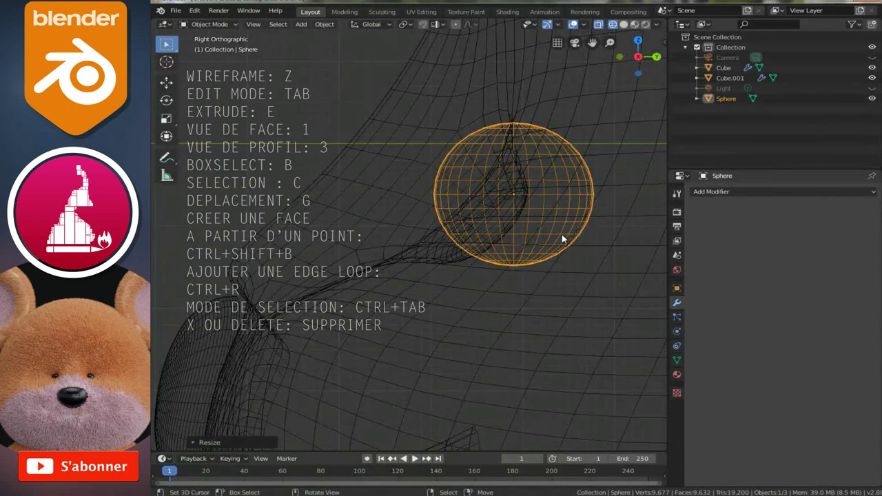
key("g")
left_click(555, 257)
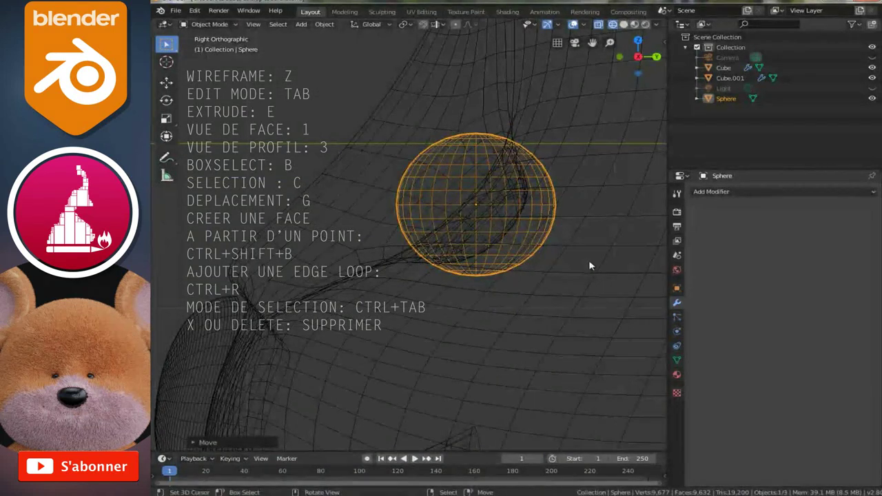
key("s")
left_click(550, 249)
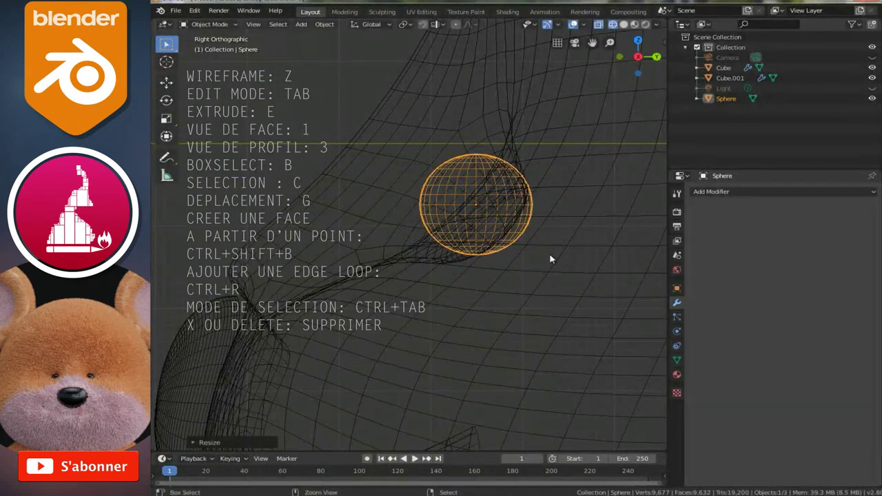
middle_click_drag(577, 250, 540, 247, "shift")
key("g")
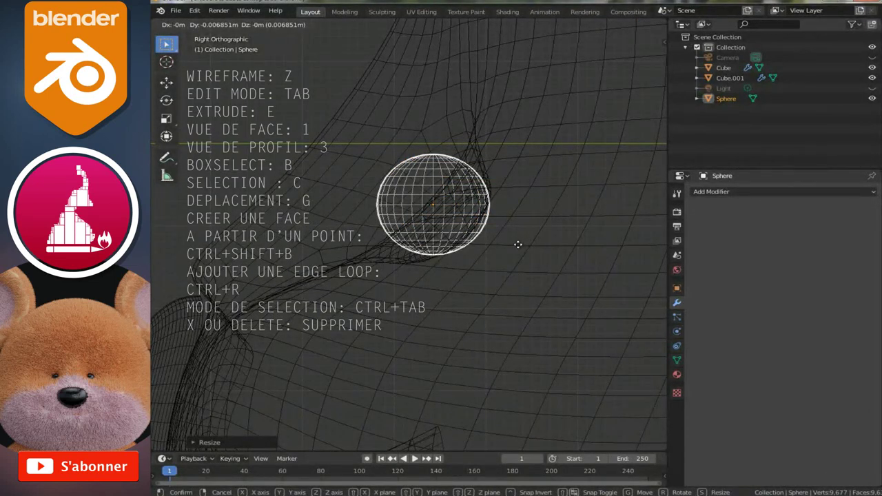
left_click(528, 261)
key("s")
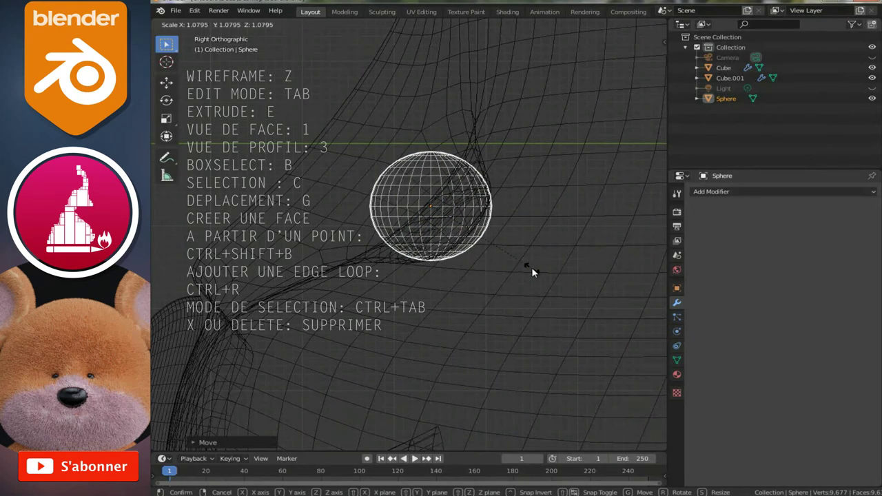
left_click(533, 268)
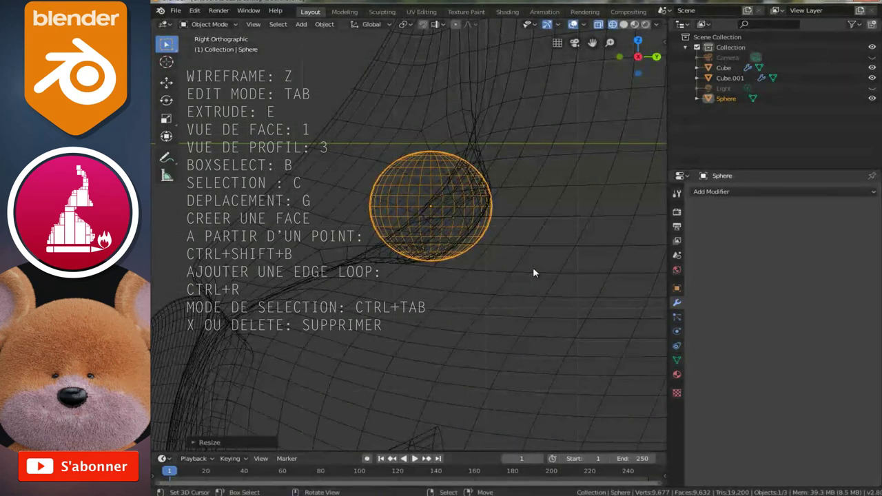
key("s")
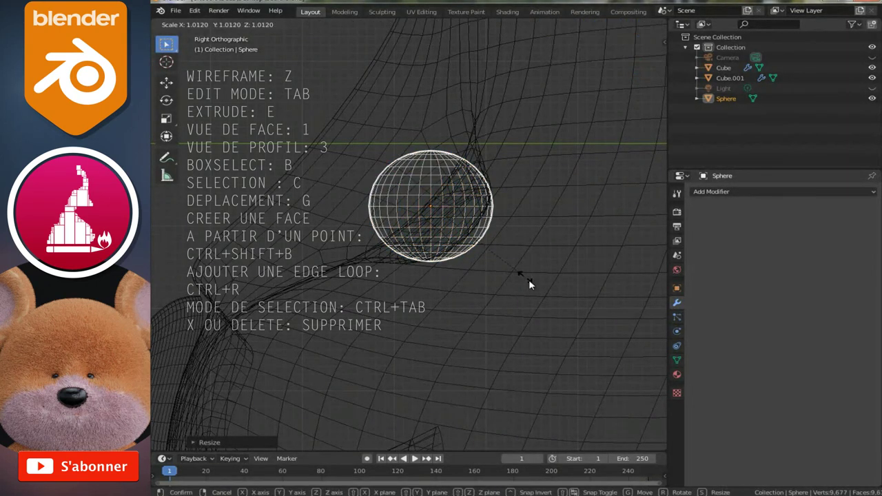
left_click(529, 281)
Return to the solid front view and shade the eye sphere smooth
key("1")
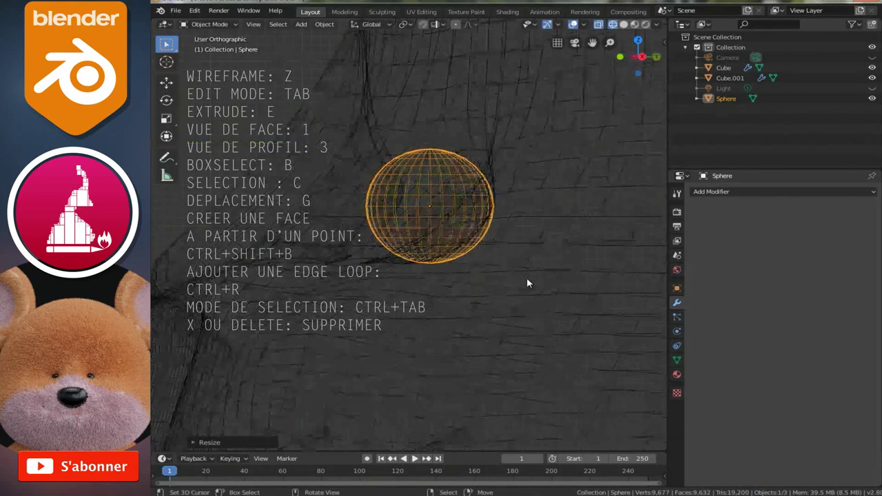
key("z")
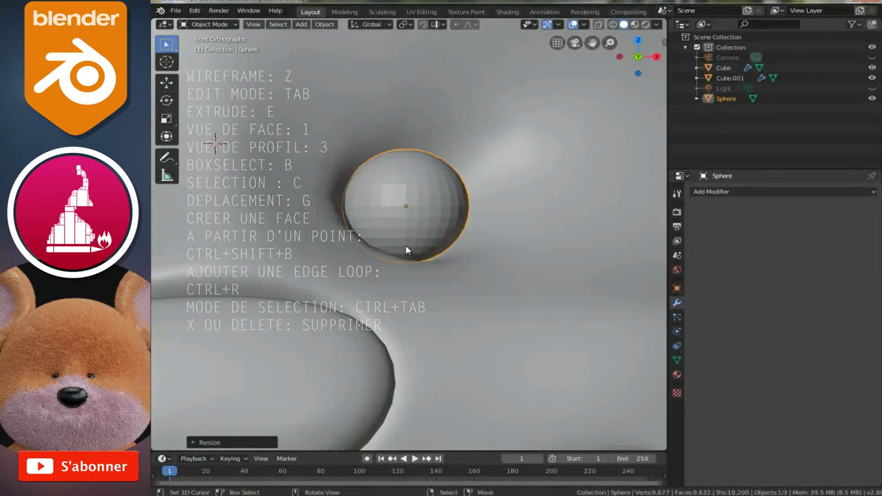
scroll(406, 244, "down", 3)
scroll(443, 223, "up", 3)
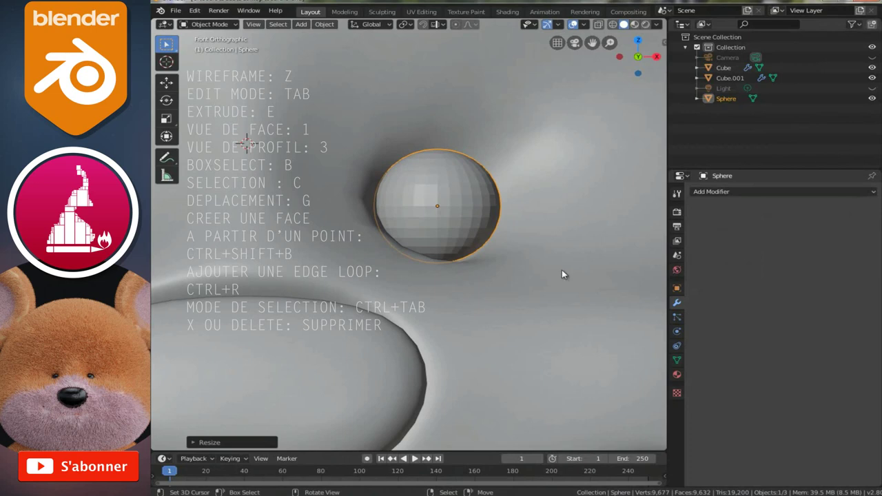
right_click(471, 215)
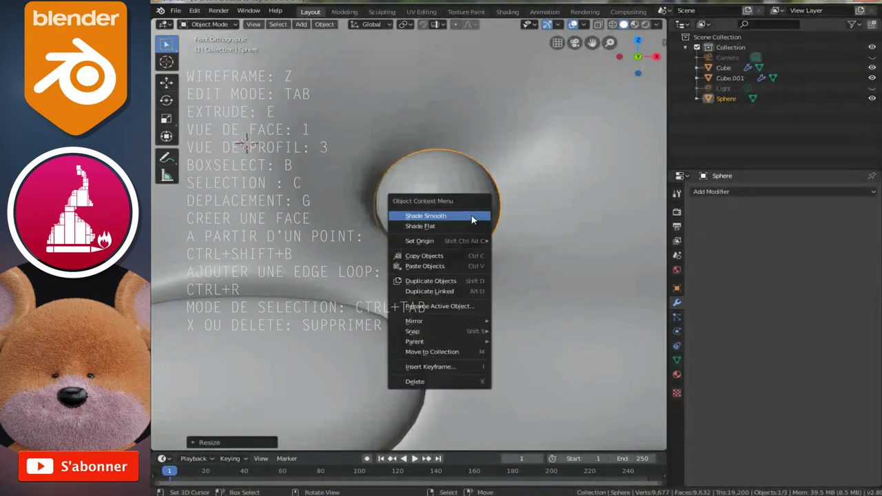
left_click(449, 216)
Reselect the eye sphere and shrink the eyeball slightly
left_click(539, 249)
scroll(538, 249, "down", 3)
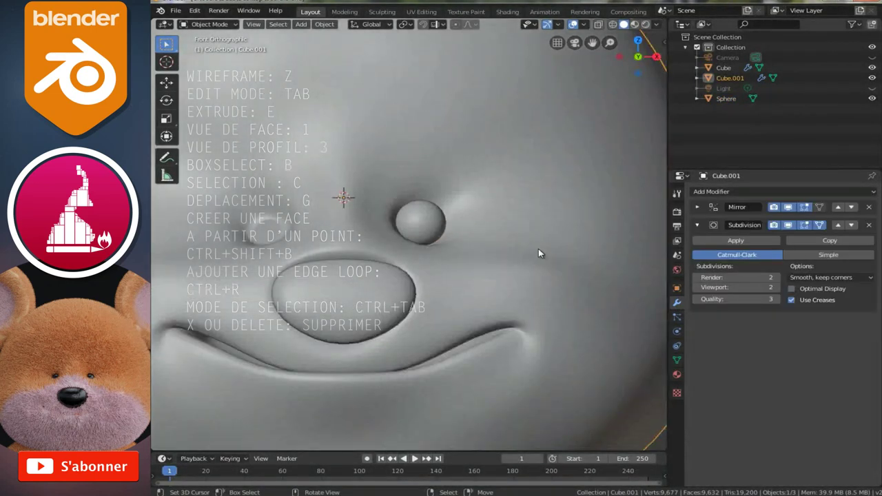
scroll(538, 249, "up", 2)
scroll(538, 253, "up", 1)
left_click(466, 224)
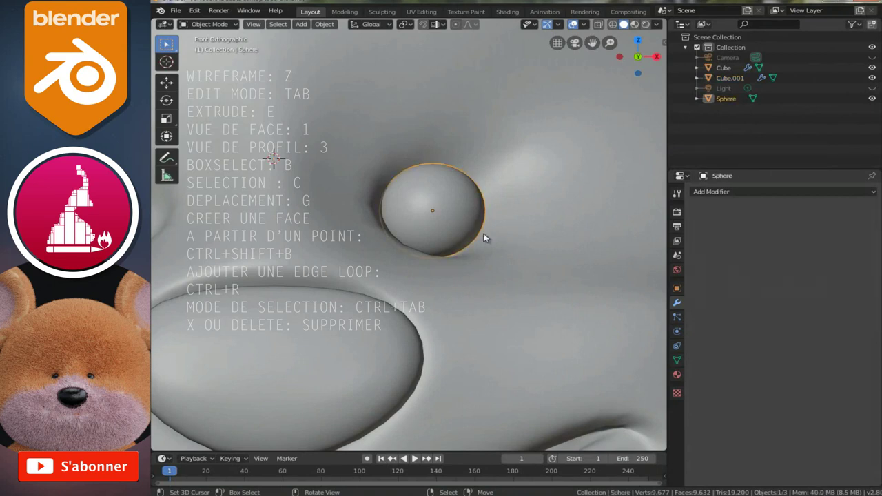
key("s")
left_click(545, 281)
scroll(530, 272, "down", 5)
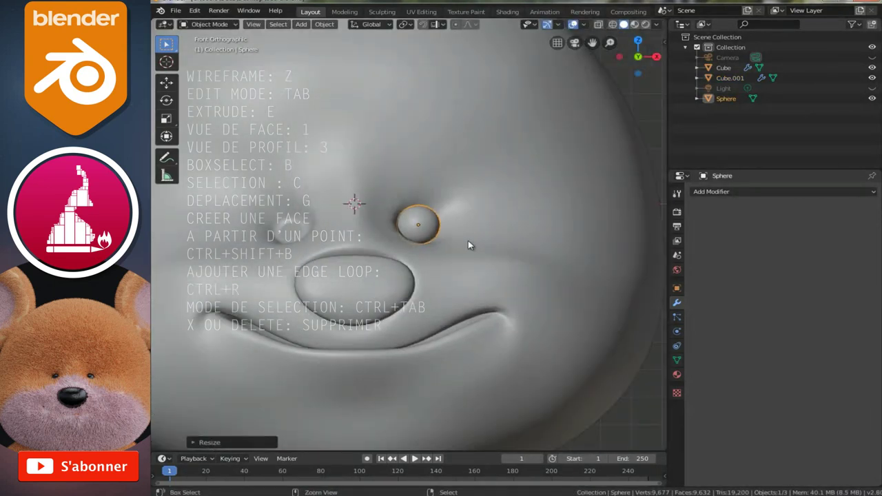
scroll(468, 241, "up", 3, "ctrl")
left_click(325, 25)
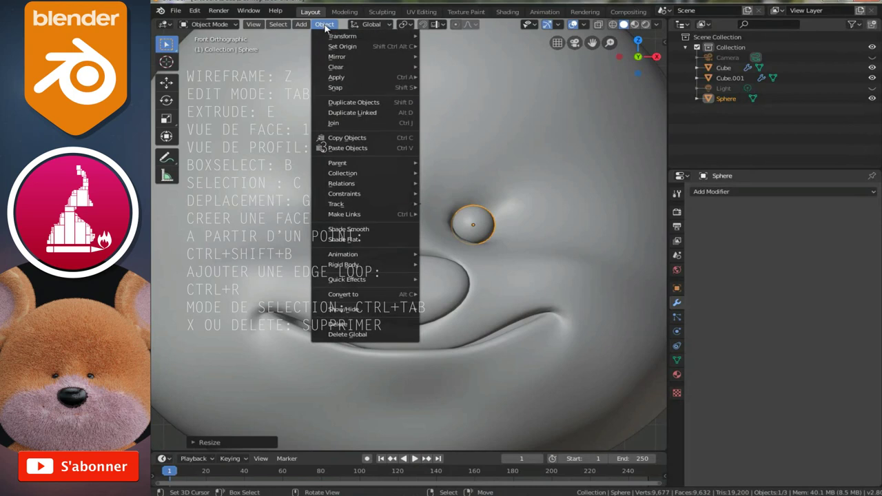
Set the eyeball's origin to the 3D cursor and add a Mirror modifier for a second eye
mouse_move(343, 46)
left_click(500, 69)
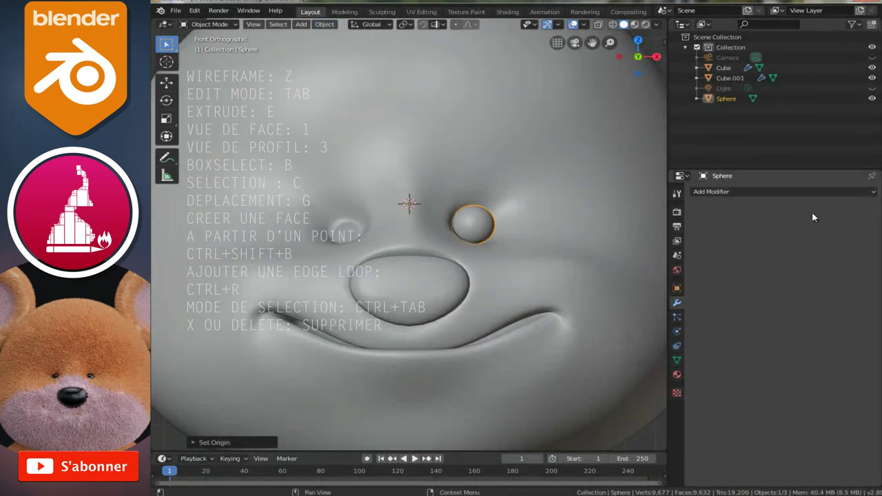
left_click(790, 198)
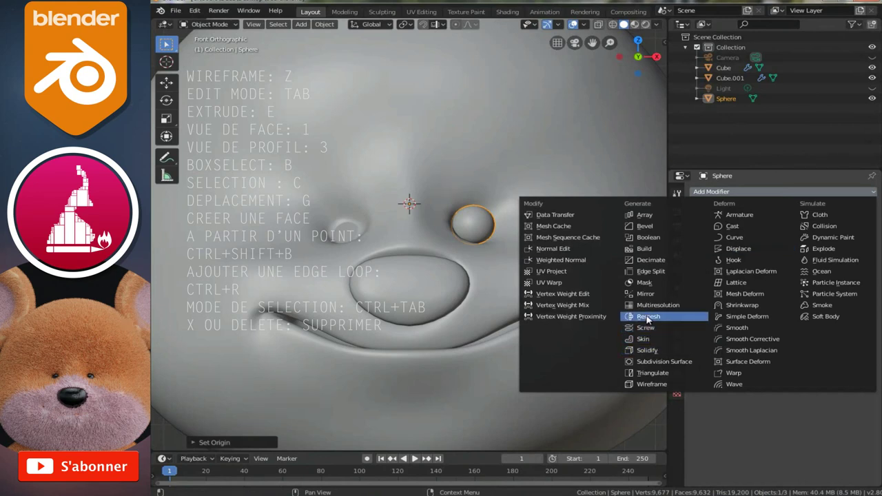
left_click(649, 294)
left_click(511, 257)
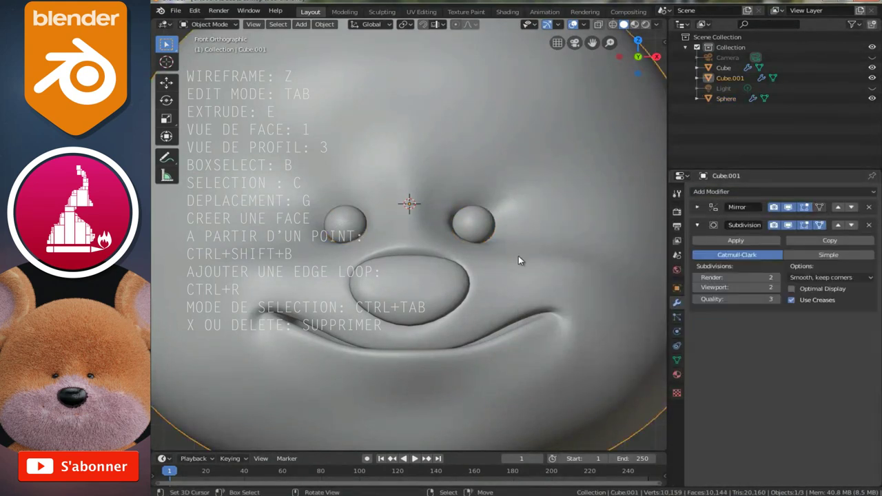
left_click(423, 292)
Frame the nose in side view, enter Edit Mode and select its back edge loop in wireframe
key("KP_Decimal")
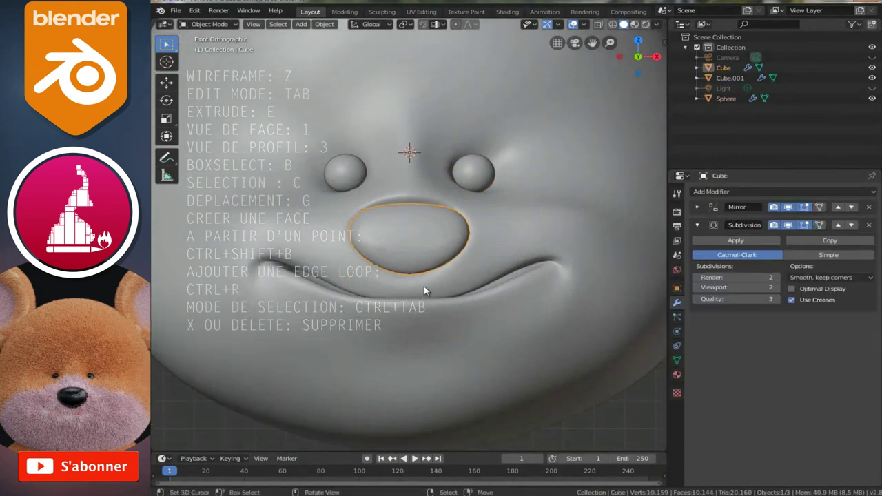
key("Tab")
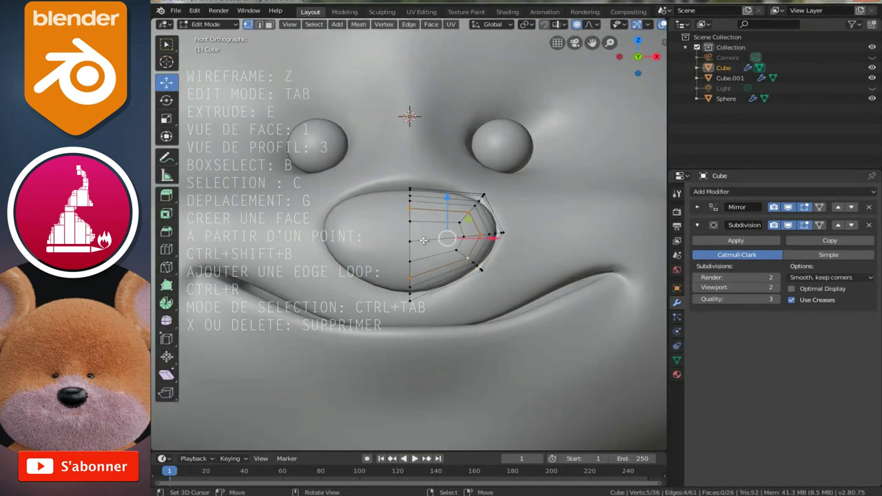
middle_click_drag(437, 240, 389, 245)
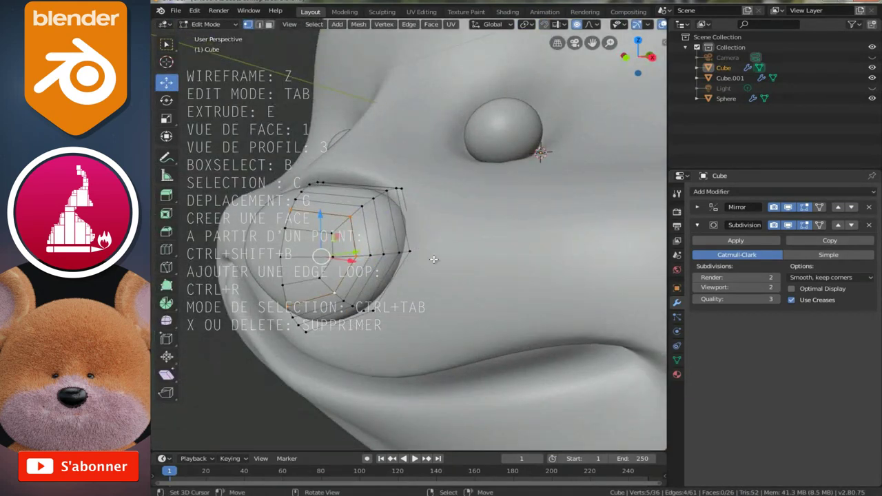
key("KP_3")
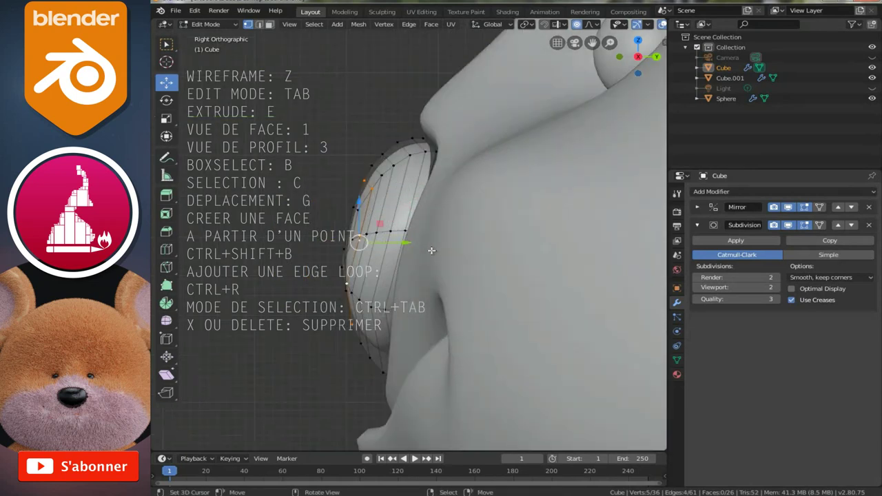
key("Tab")
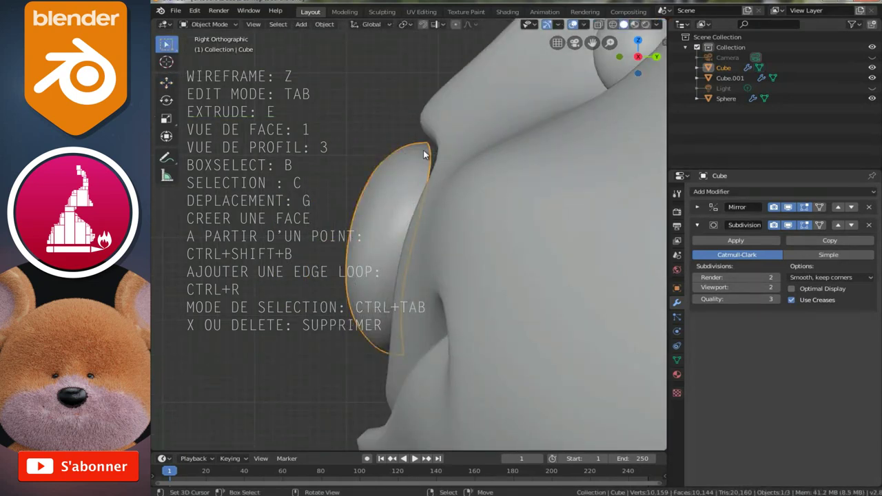
key("Tab")
left_click(433, 157, "alt")
key("z")
middle_click_drag(464, 253, 420, 224, "shift")
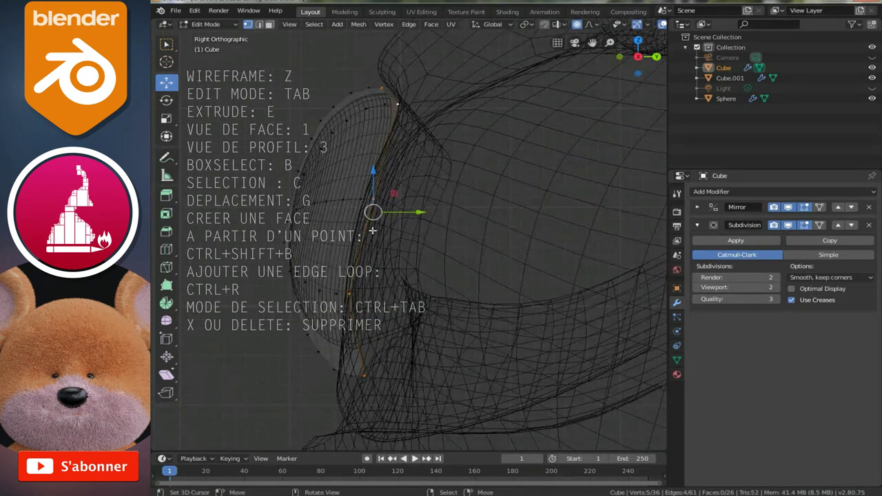
Move the back loop, turn off proportional editing and extrude a first shrunken ring
key("g")
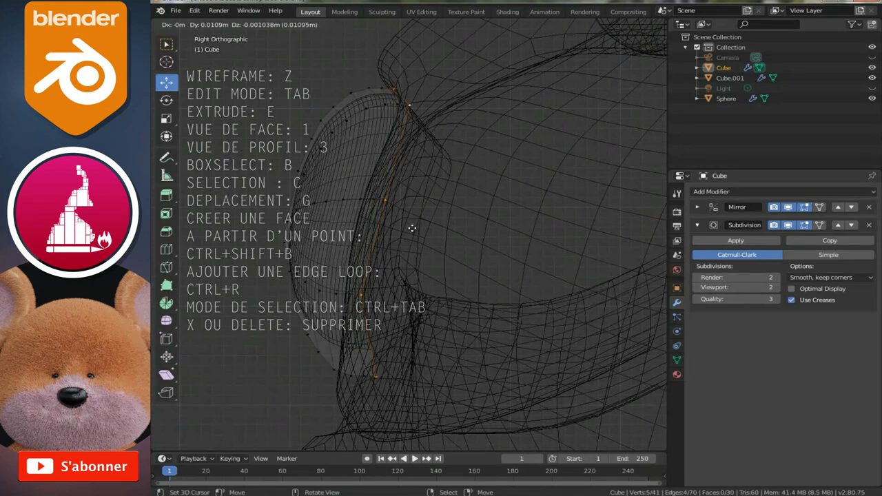
left_click(412, 228)
key("c")
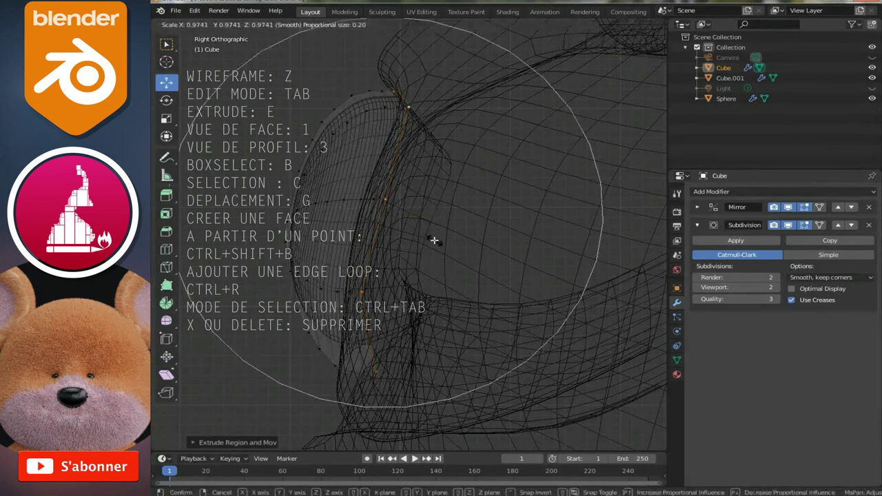
key("Escape")
left_click(578, 25)
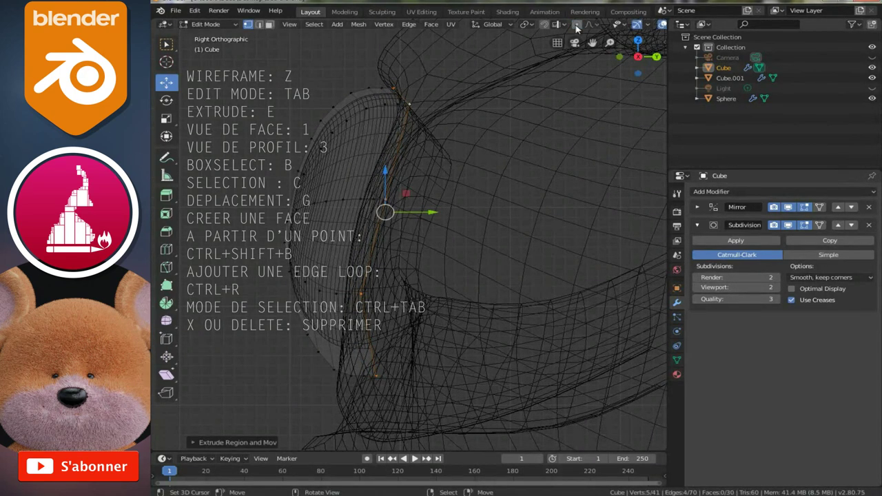
key("s")
left_click(482, 288)
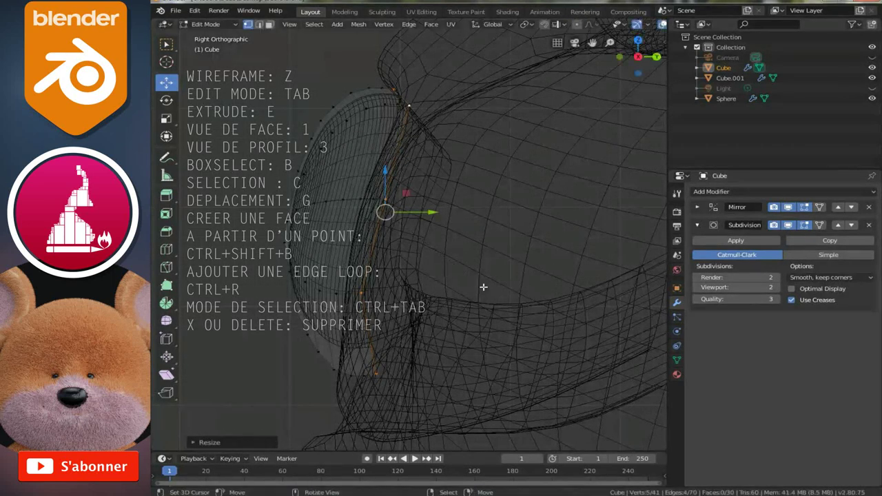
Extrude two more rings from the nose's back, shrinking each inward
key("e")
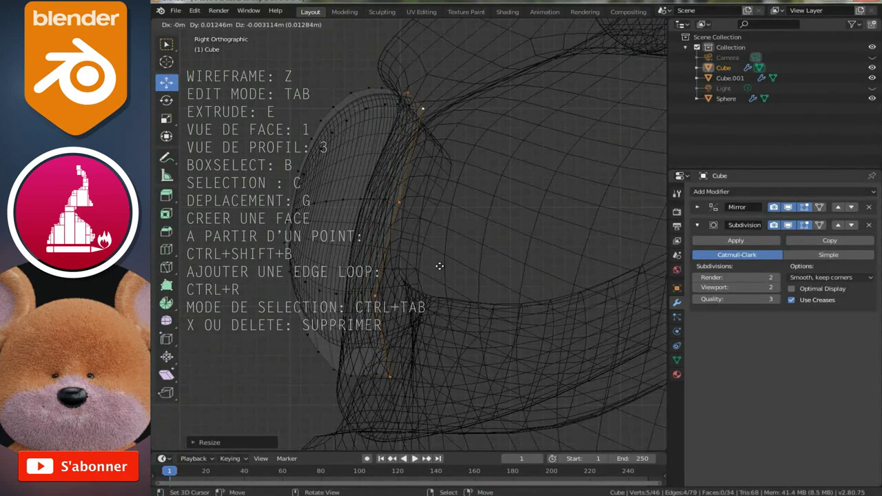
left_click(445, 271)
key("s")
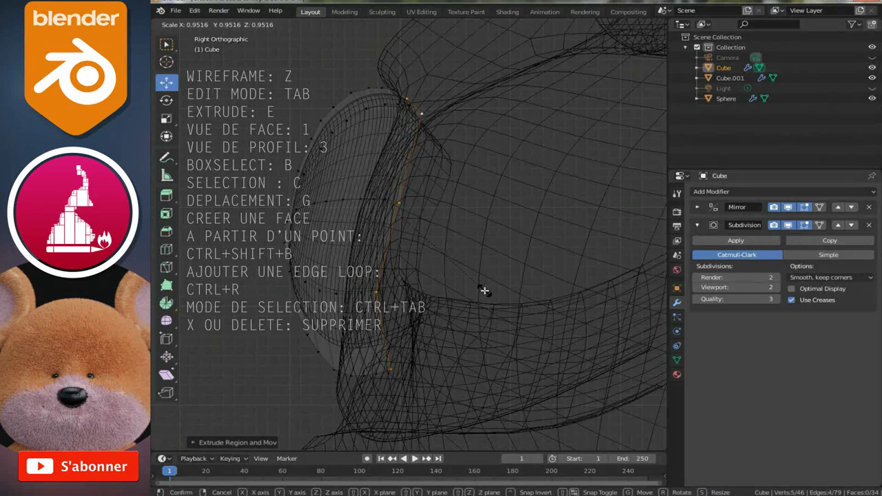
left_click(485, 292)
key("g")
left_click(444, 266)
key("e")
left_click(491, 288)
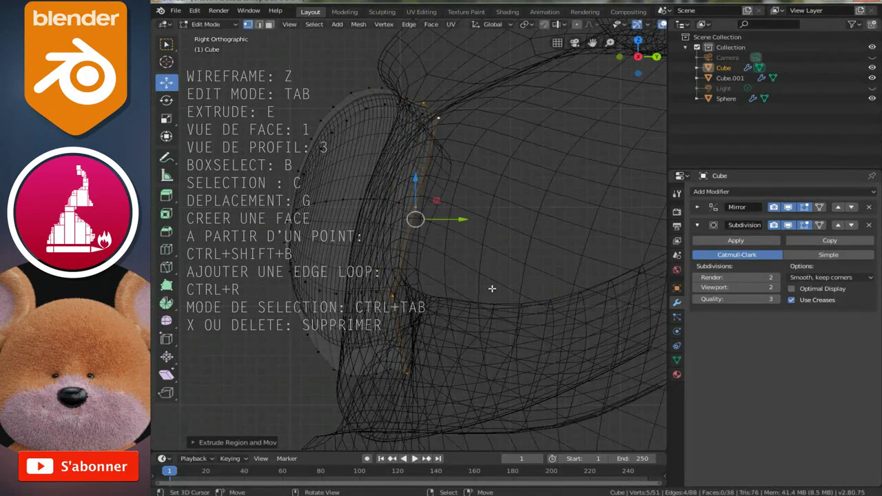
key("s")
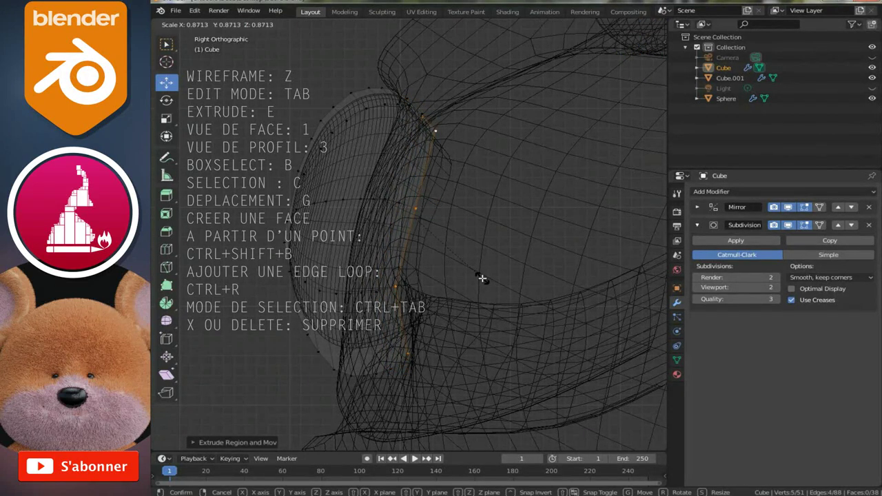
left_click(483, 278)
Return to solid shading, exit Edit Mode and view the face at an angle
key("shift+z")
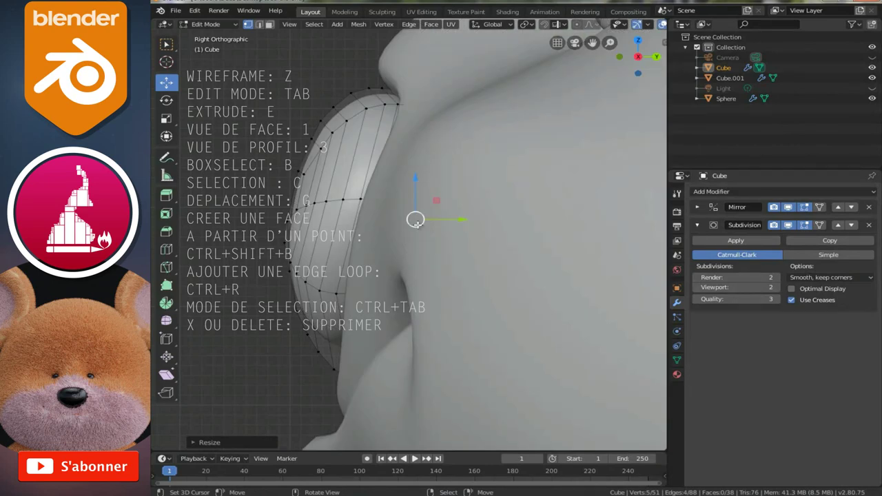
key("Tab")
left_click(463, 196)
scroll(434, 193, "down", 2)
middle_click_drag(434, 193, 522, 202)
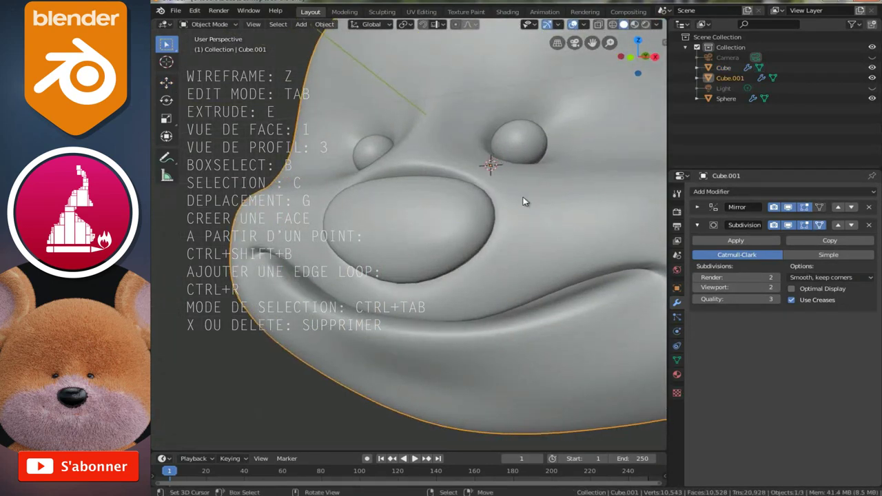
key("KP_1")
scroll(521, 210, "down", 2)
scroll(510, 224, "down", 2)
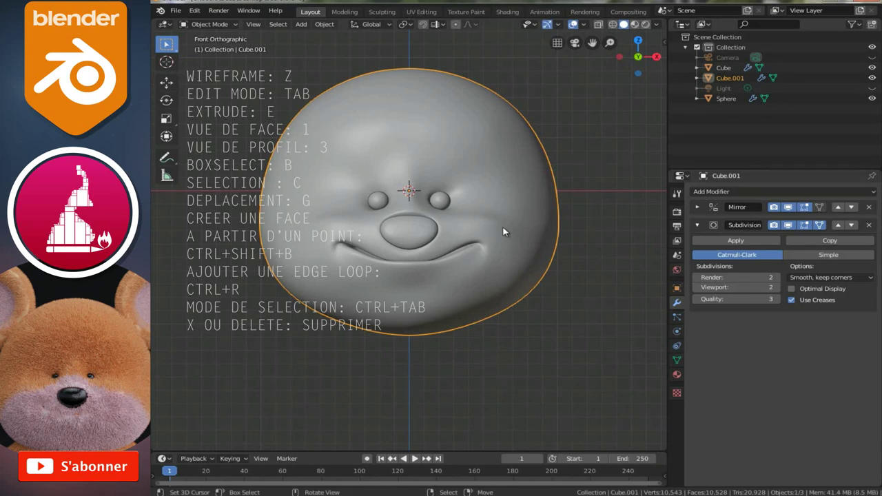
scroll(503, 256, "up", 1)
scroll(504, 260, "up", 1)
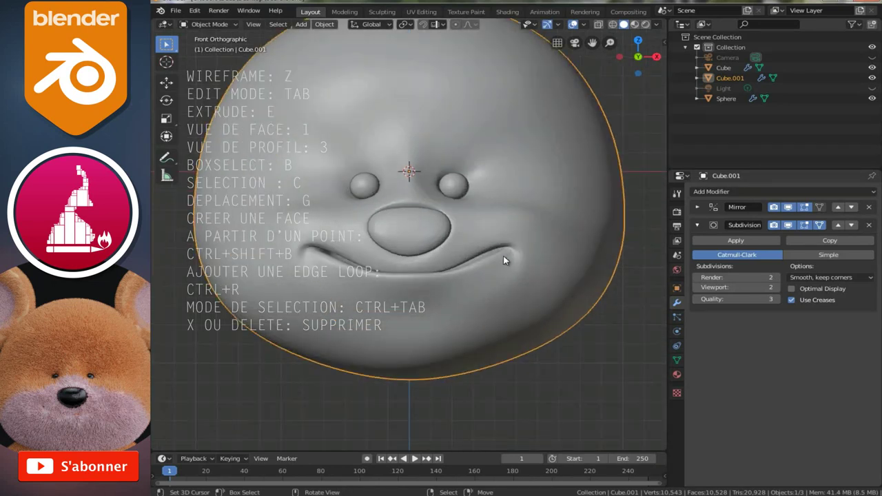
scroll(502, 262, "down", 1)
scroll(497, 267, "down", 1)
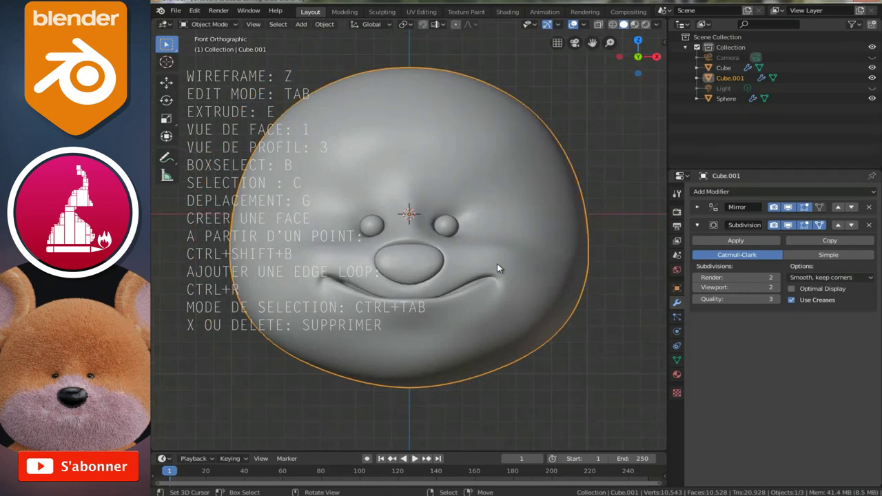
scroll(497, 264, "down", 1)
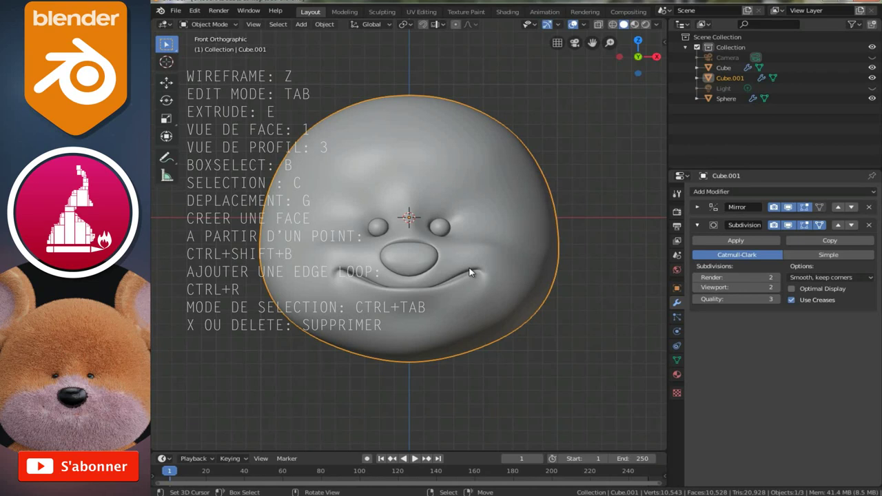
scroll(504, 327, "up", 4)
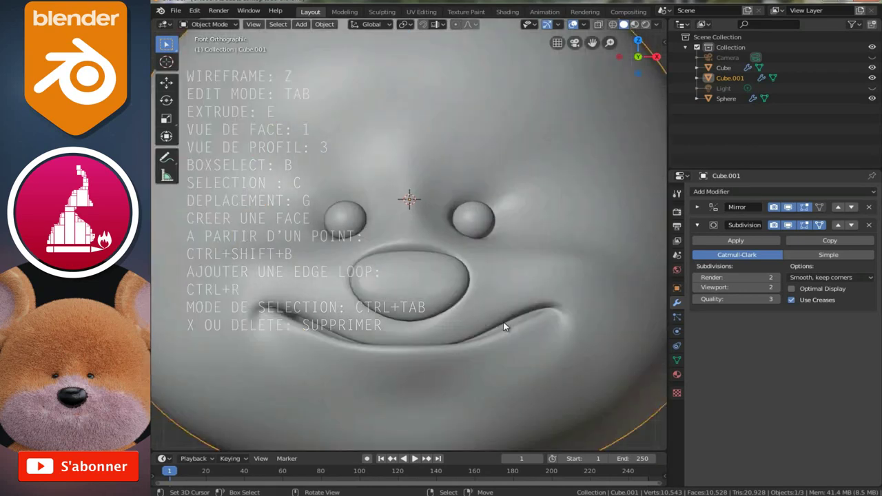
scroll(500, 319, "down", 2)
scroll(493, 308, "down", 2)
scroll(492, 306, "up", 2)
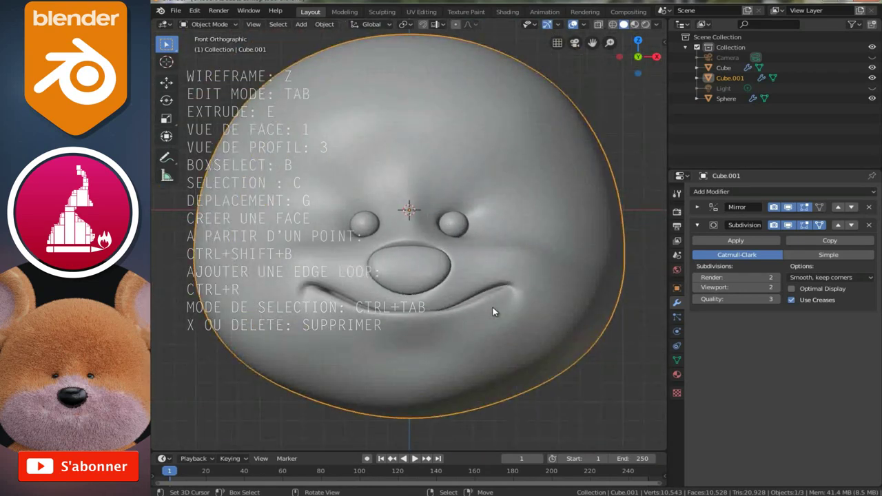
scroll(493, 311, "up", 1)
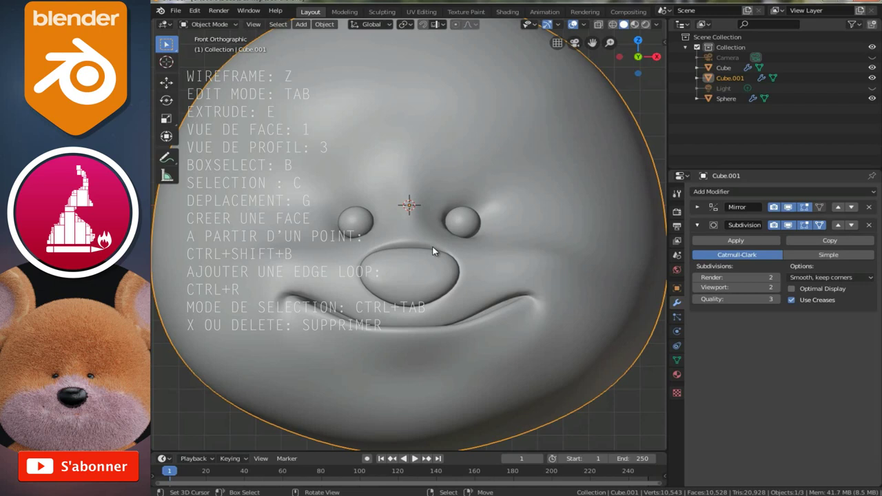
scroll(434, 251, "down", 5)
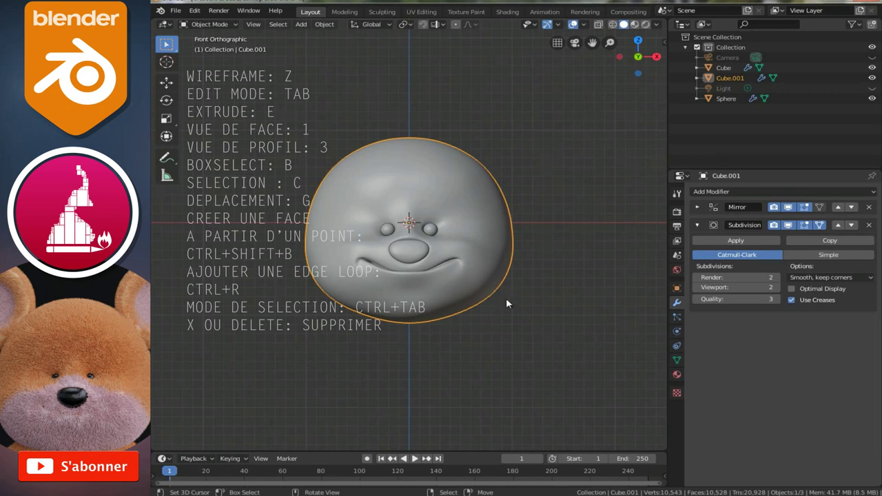
scroll(459, 274, "down", 3, "shift")
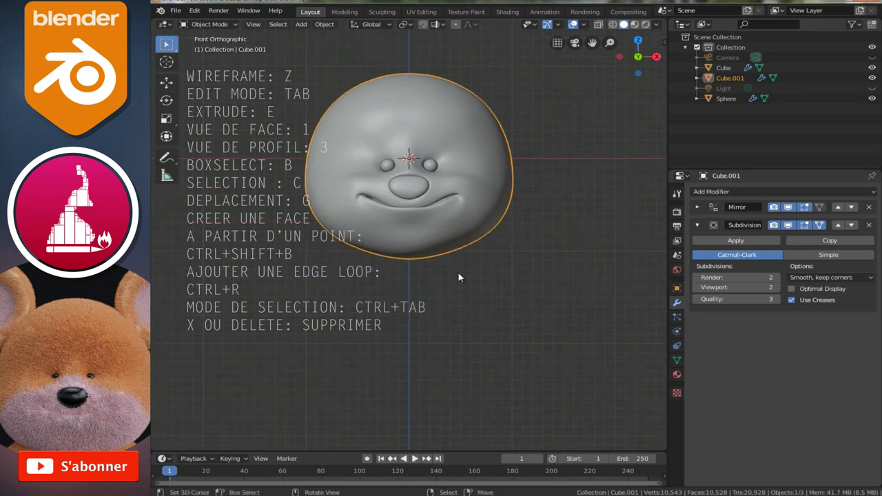